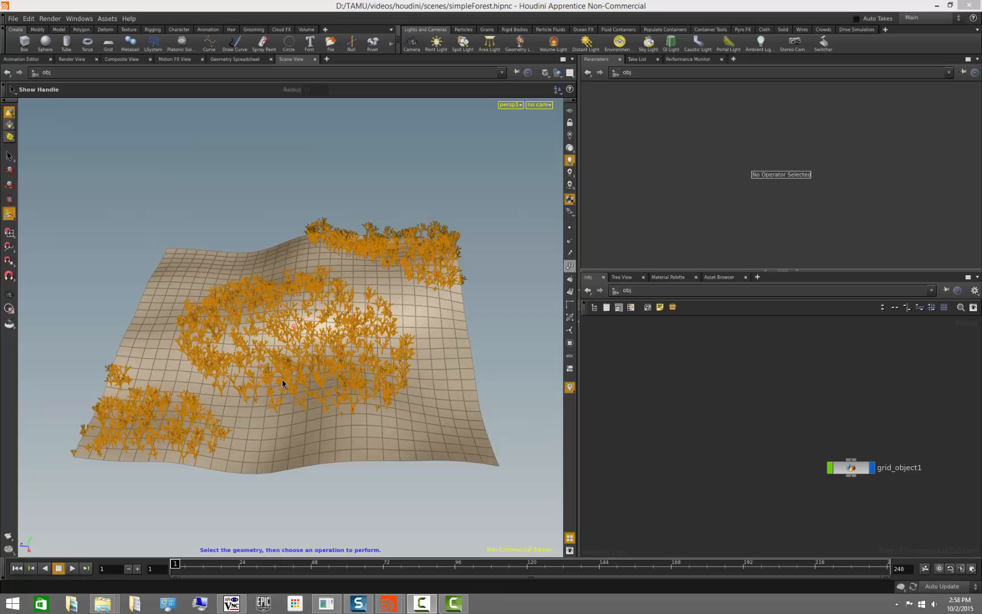
# - Open the grid object's network and frame its nodes for viewing
pyautogui.press('Escape')
pyautogui.moveTo(398, 483); pyautogui.dragTo(301, 509)
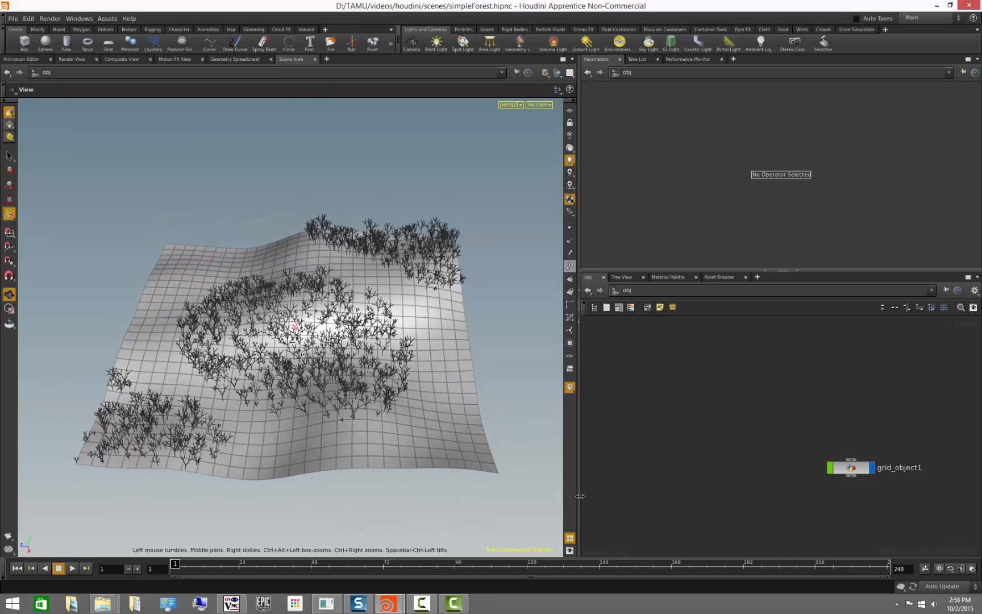
pyautogui.moveTo(711, 397); pyautogui.dragTo(682, 395, button='middle')
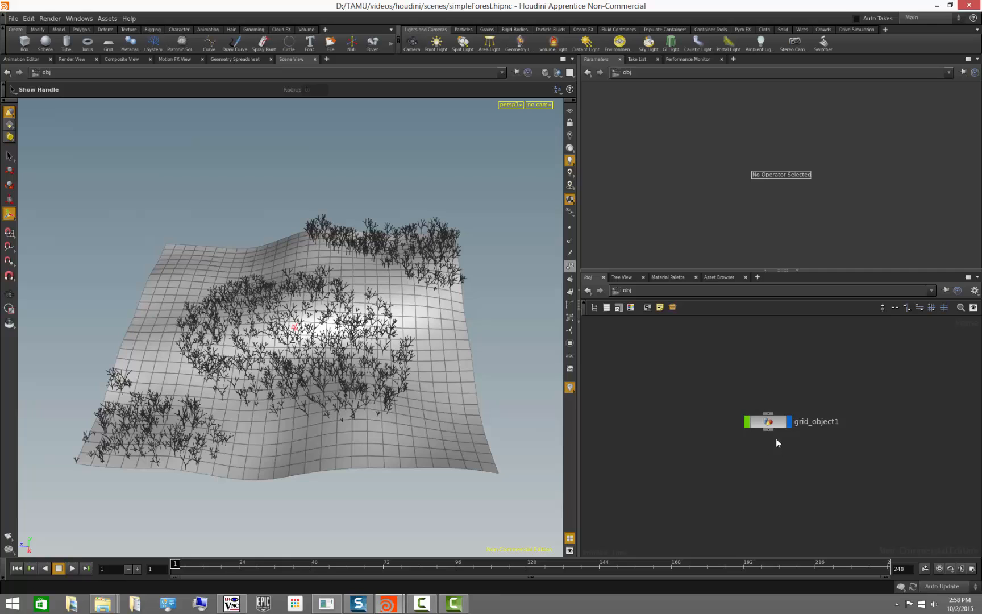
pyautogui.doubleClick(782, 421)
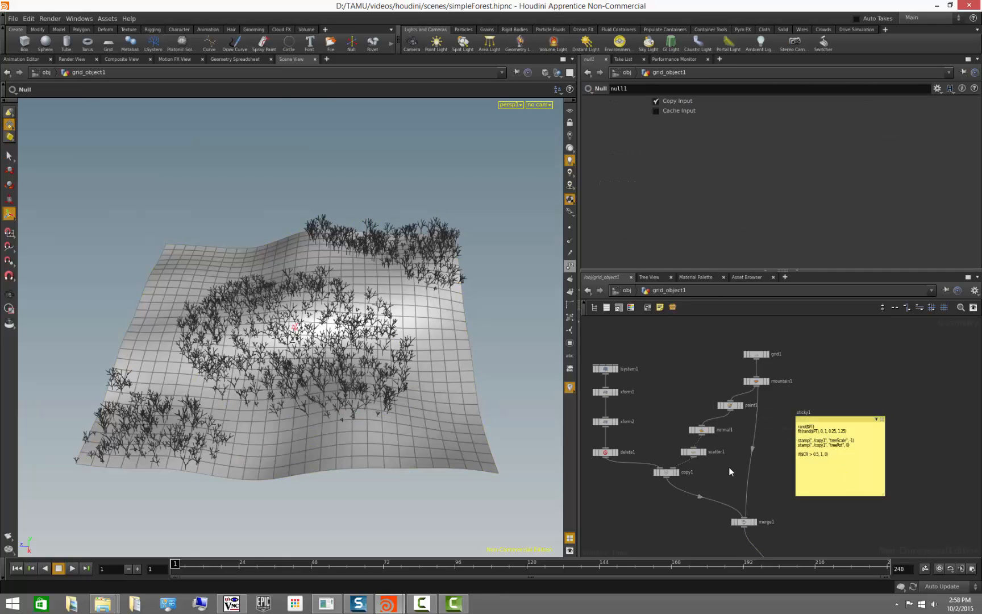
pyautogui.moveTo(729, 466); pyautogui.dragTo(824, 466, button='middle')
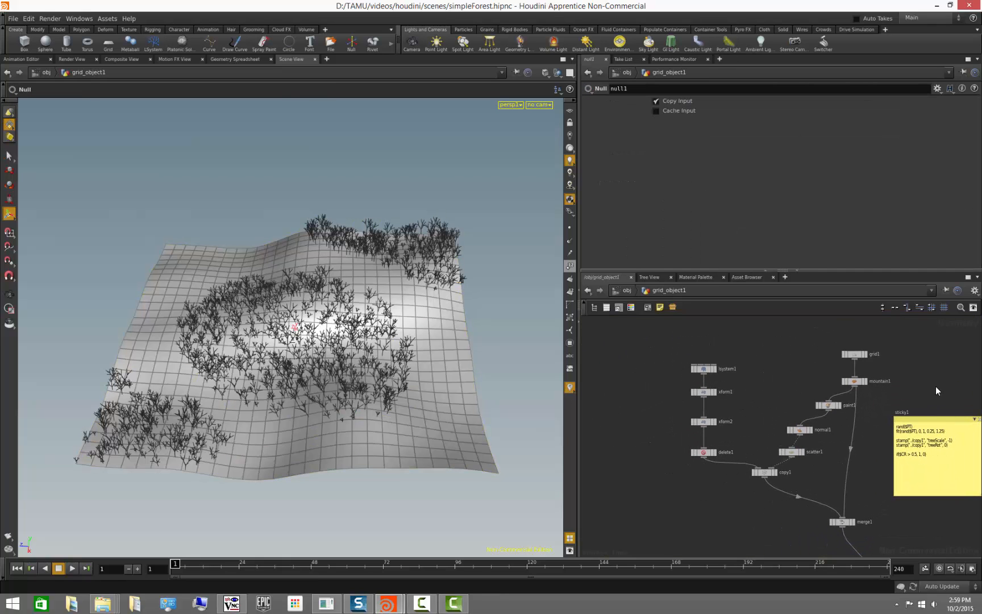
pyautogui.moveTo(968, 425); pyautogui.dragTo(949, 419, button='middle')
pyautogui.click(961, 412)
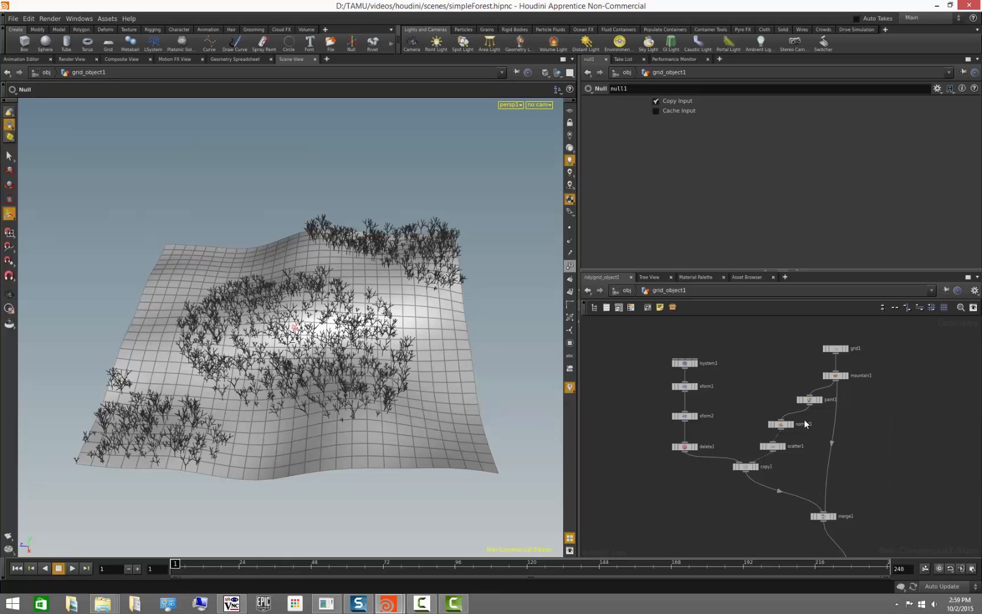
pyautogui.scroll(2, 743, 371)
pyautogui.moveTo(743, 371); pyautogui.dragTo(760, 369, button='middle')
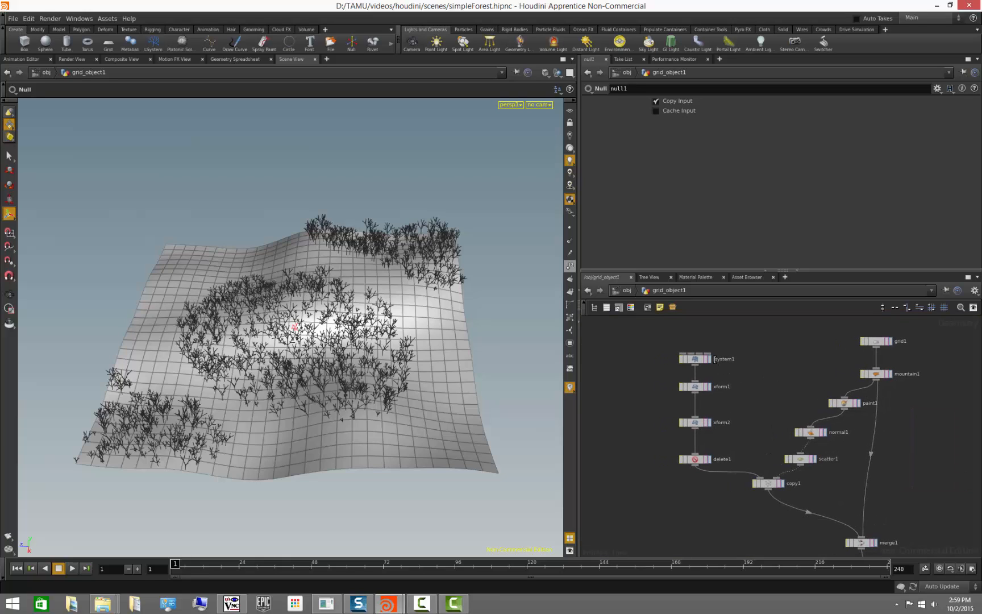
# - Display the grid, mountain and L-system nodes in turn to inspect each stage
pyautogui.click(890, 343)
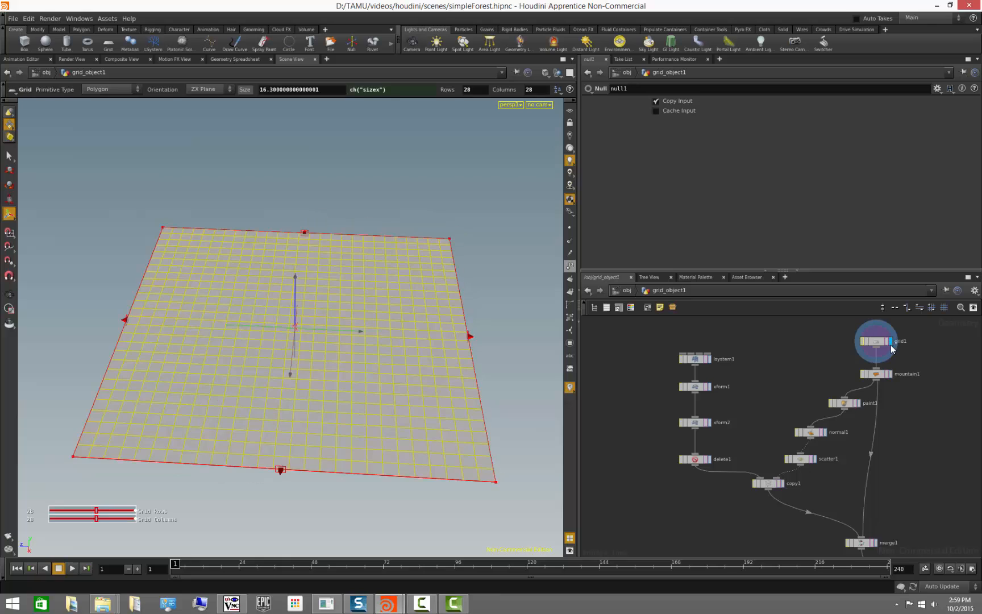
pyautogui.click(889, 373)
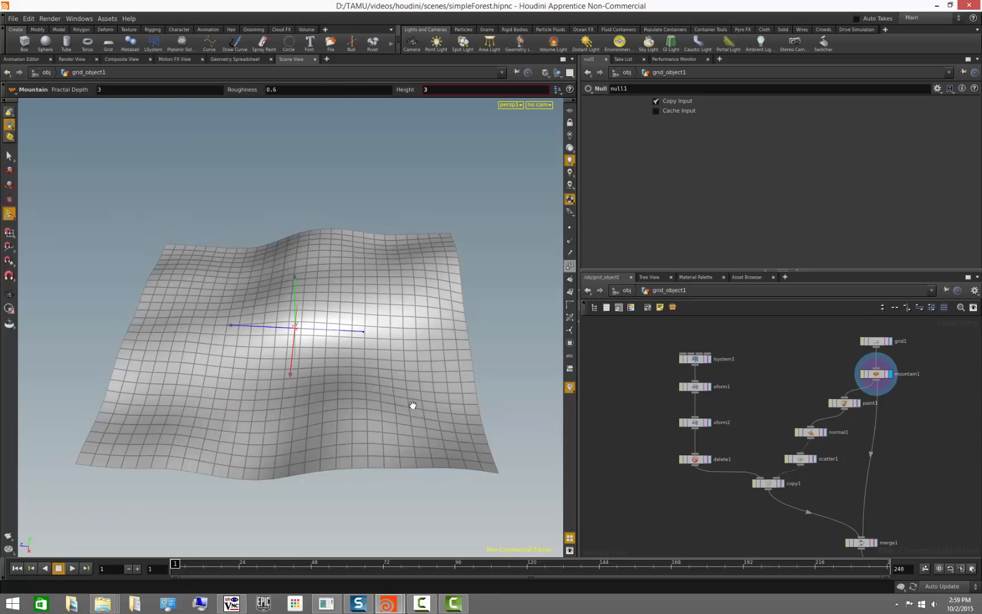
pyautogui.moveTo(413, 404)
pyautogui.mouseDown()
pyautogui.moveTo(405, 381)
pyautogui.moveTo(409, 389)
pyautogui.mouseUp()
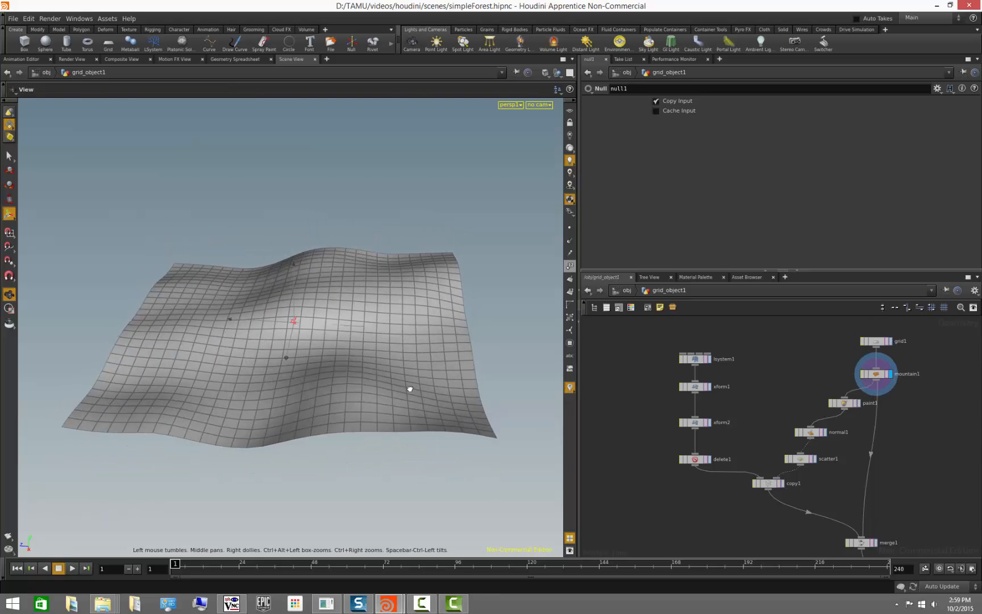
pyautogui.click(708, 359)
pyautogui.press('Escape')
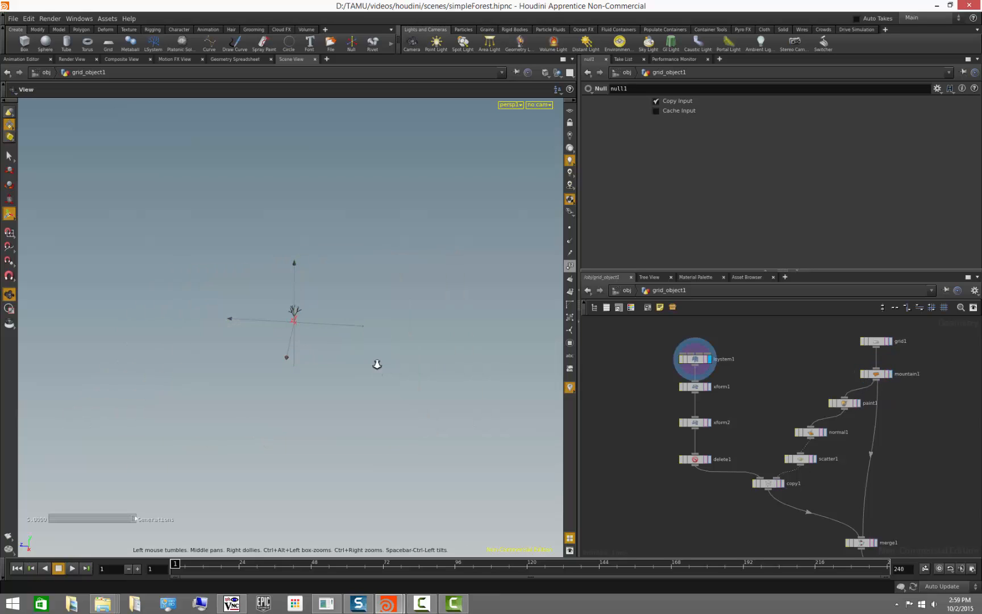
# - Inspect the two transform nodes, the delete node and the copy node, showing the xform2 parameters
pyautogui.click(709, 387)
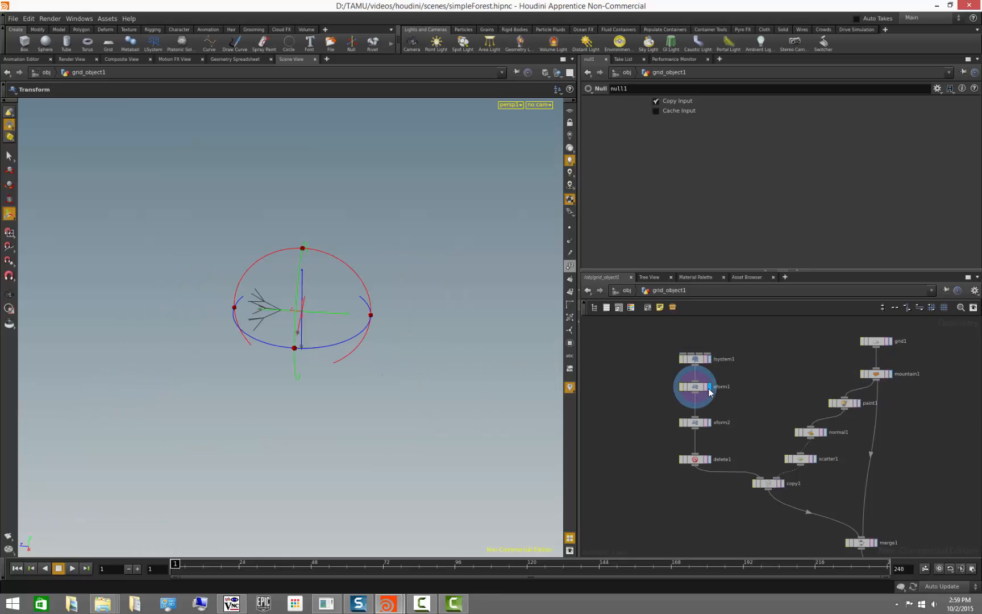
pyautogui.click(709, 423)
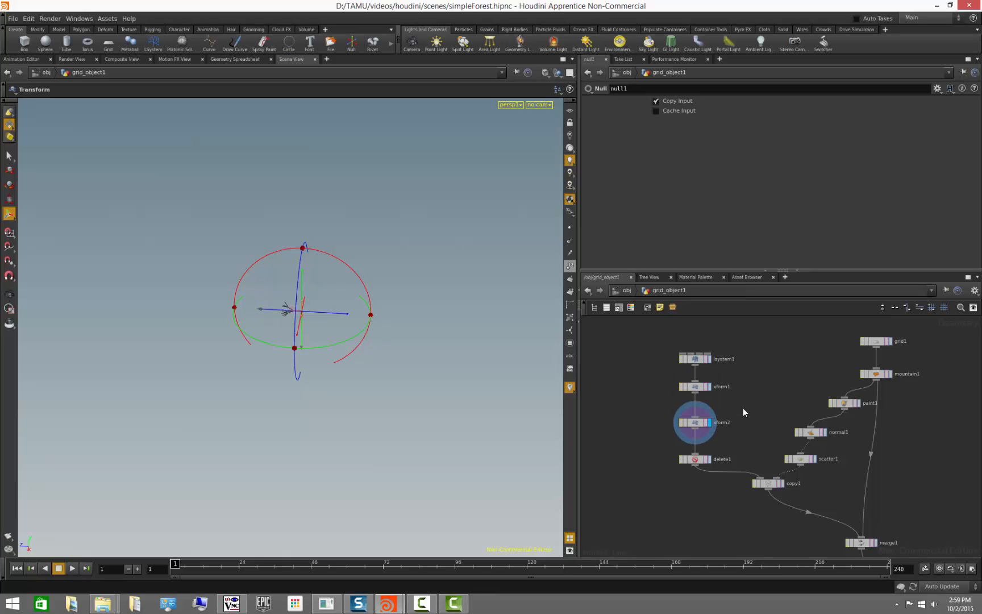
pyautogui.click(694, 423)
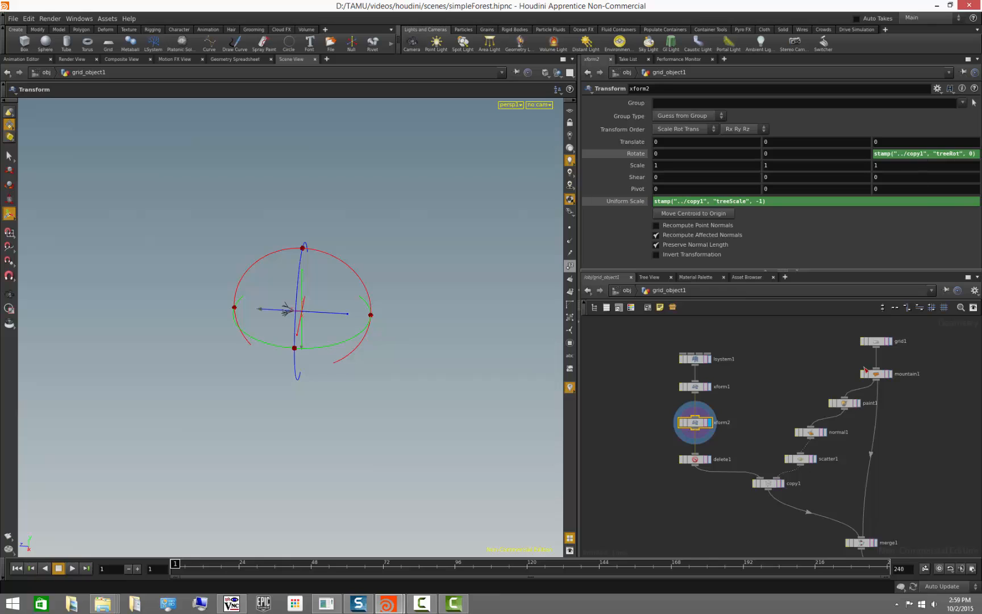
pyautogui.click(766, 442)
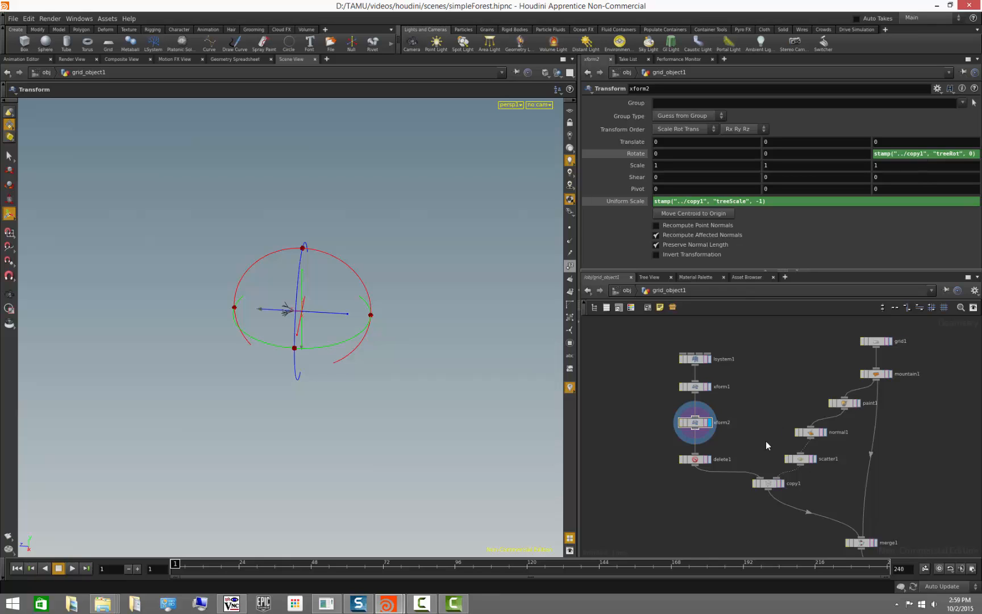
pyautogui.click(708, 459)
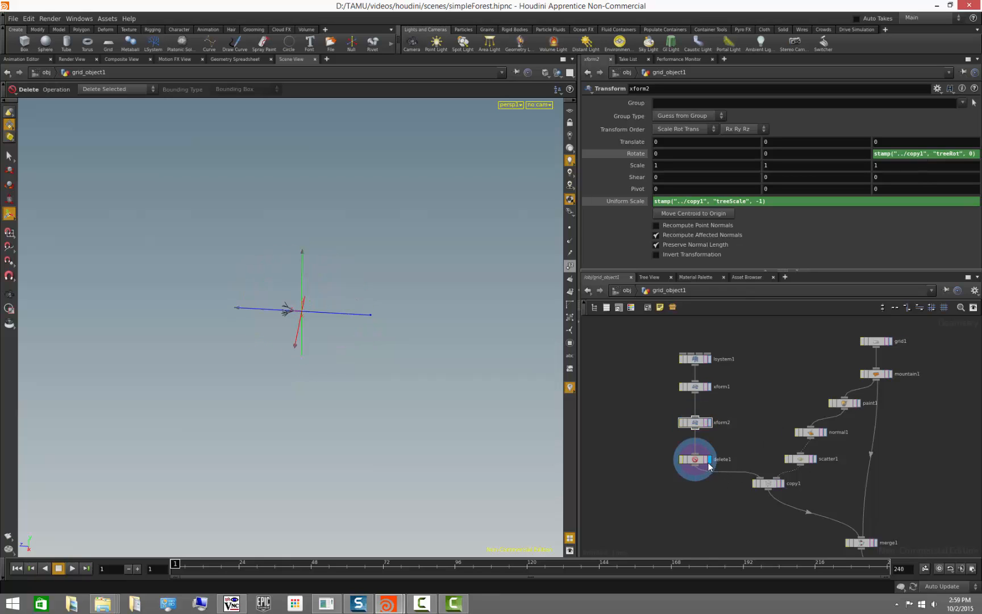
pyautogui.click(782, 483)
pyautogui.keyDown('alt'); pyautogui.moveTo(343, 351); pyautogui.dragTo(227, 351, button='right'); pyautogui.keyUp('alt')
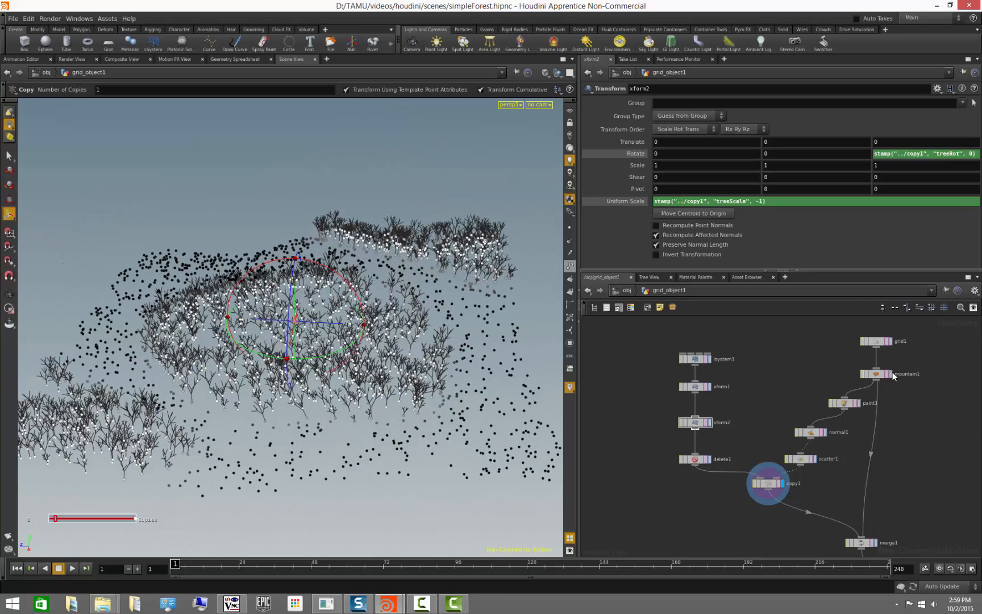
# - Display the mountain, paint and normal nodes and turn on normal display in the viewport
pyautogui.click(891, 375)
pyautogui.click(860, 402)
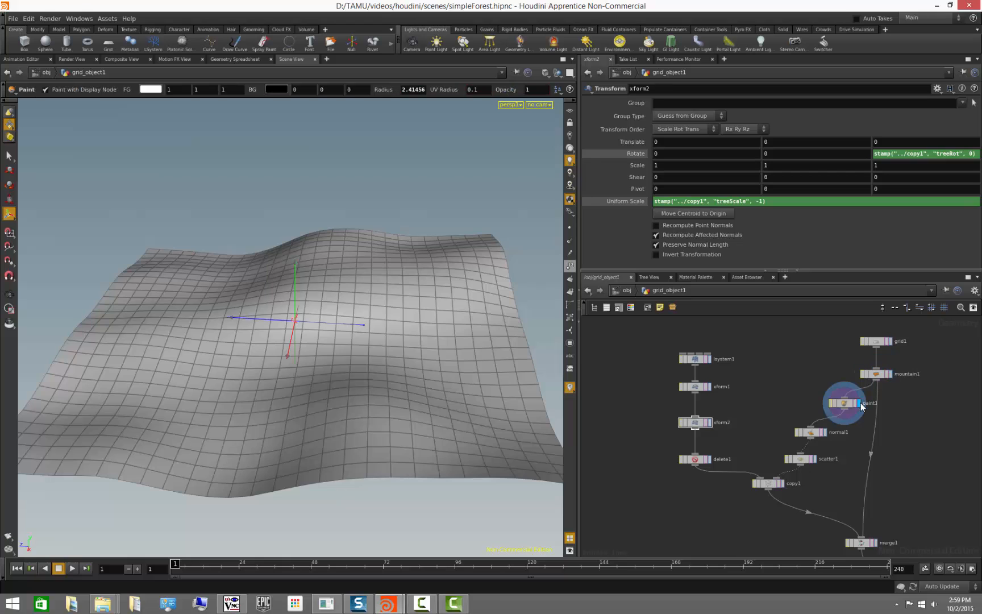
pyautogui.moveTo(346, 388)
pyautogui.keyDown('alt'); pyautogui.mouseDown()
pyautogui.moveTo(342, 428)
pyautogui.moveTo(344, 419)
pyautogui.mouseUp(); pyautogui.keyUp('alt')
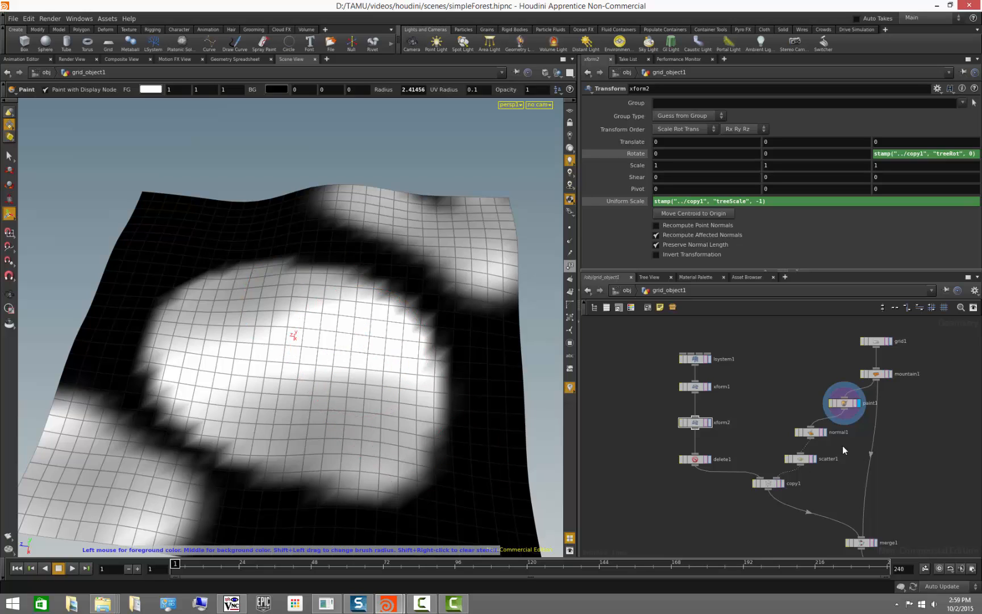
pyautogui.click(825, 434)
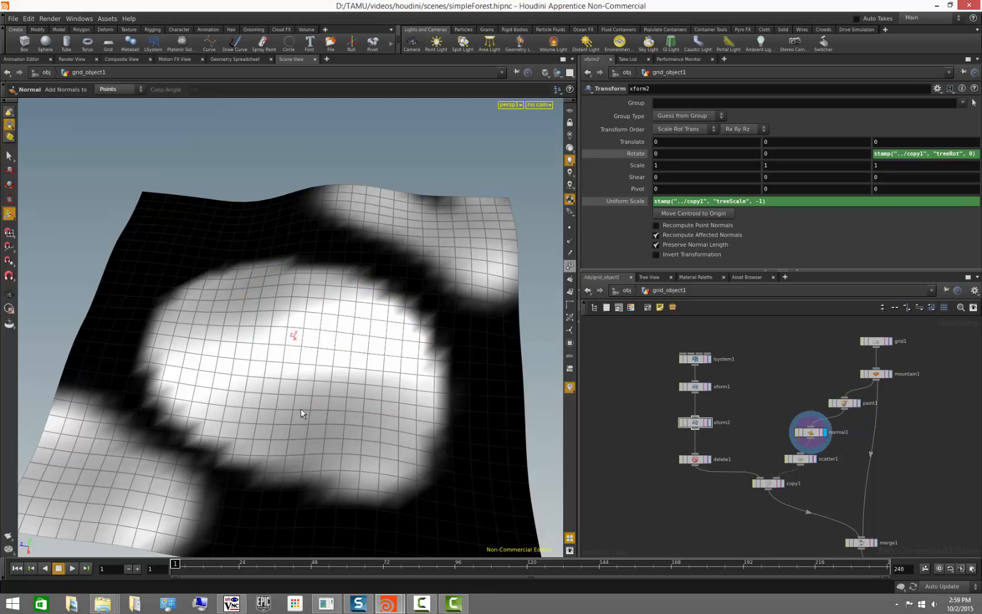
pyautogui.click(570, 240)
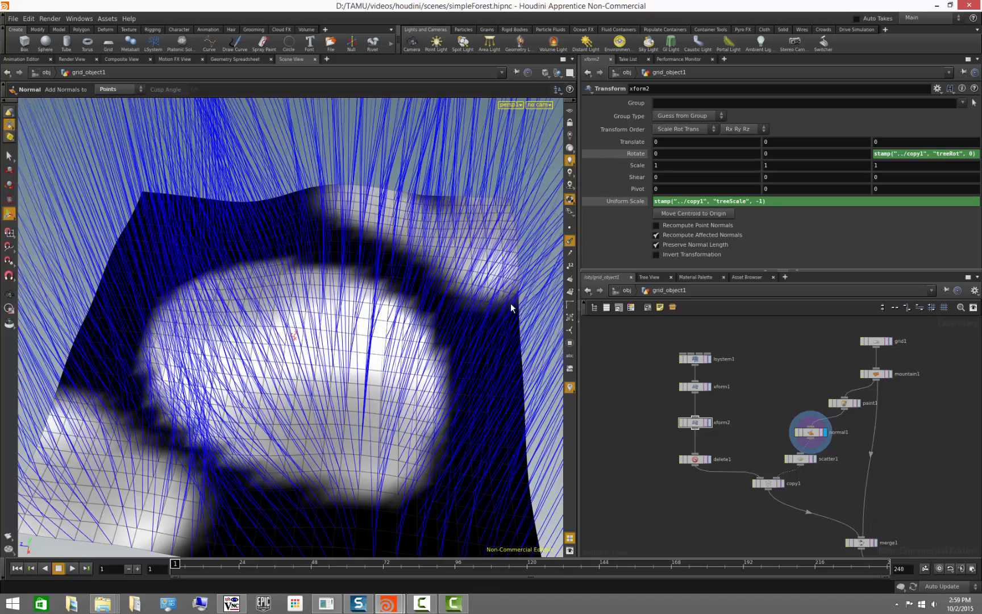
# - Examine the surface normals and the scatter node's points, ending on the copy node
pyautogui.press('Escape')
pyautogui.moveTo(511, 308); pyautogui.dragTo(427, 419)
pyautogui.keyDown('alt'); pyautogui.moveTo(427, 415); pyautogui.dragTo(343, 396, button='right'); pyautogui.keyUp('alt')
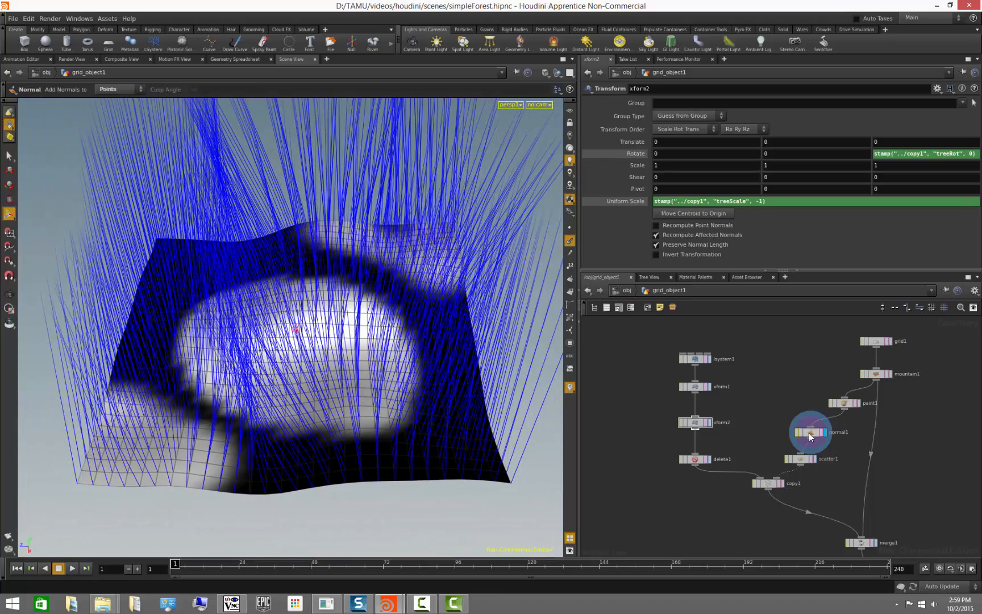
pyautogui.moveTo(808, 432); pyautogui.dragTo(882, 502, button='middle')
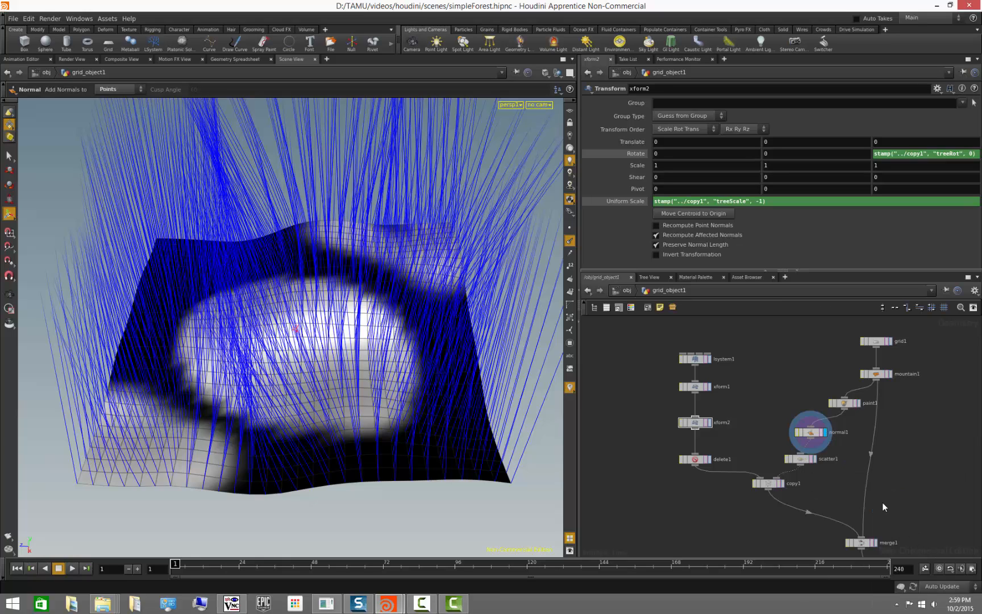
pyautogui.click(815, 459)
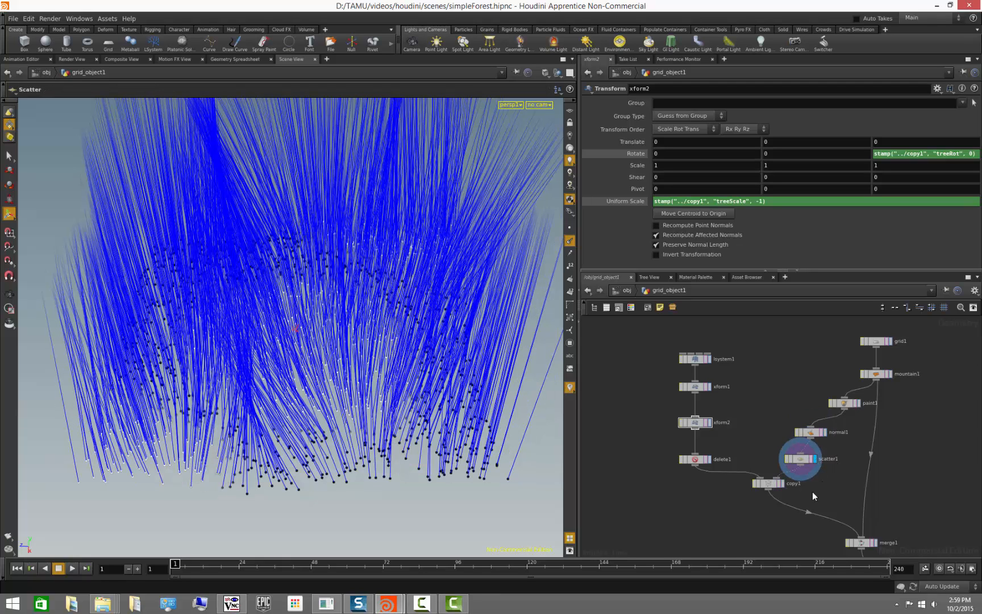
pyautogui.click(782, 483)
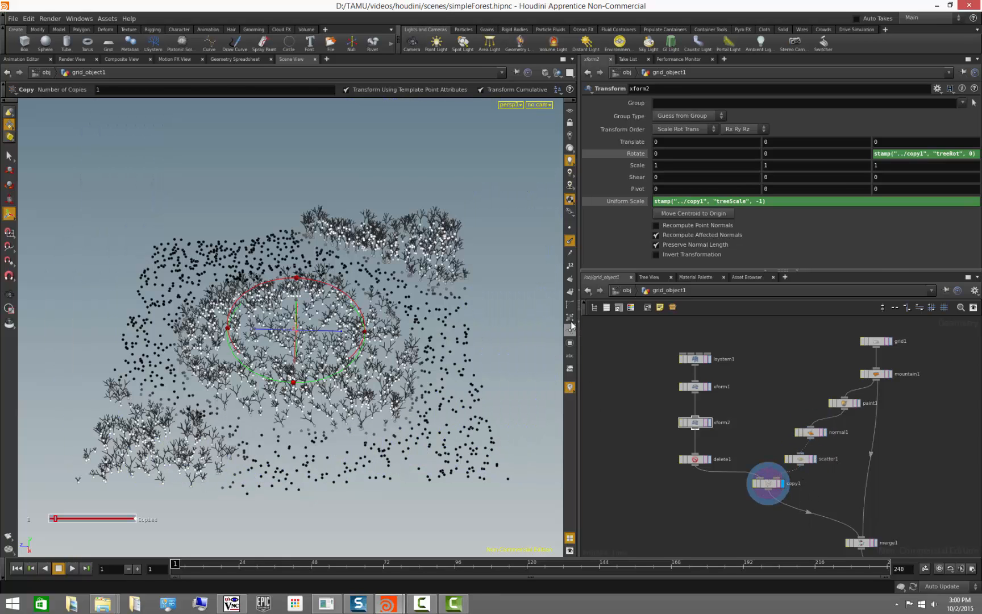
# - Display the merge and null nodes to view the finished forest on the terrain
pyautogui.keyDown('alt'); pyautogui.moveTo(494, 346); pyautogui.dragTo(460, 313); pyautogui.keyUp('alt')
pyautogui.moveTo(741, 505); pyautogui.dragTo(649, 416, button='middle')
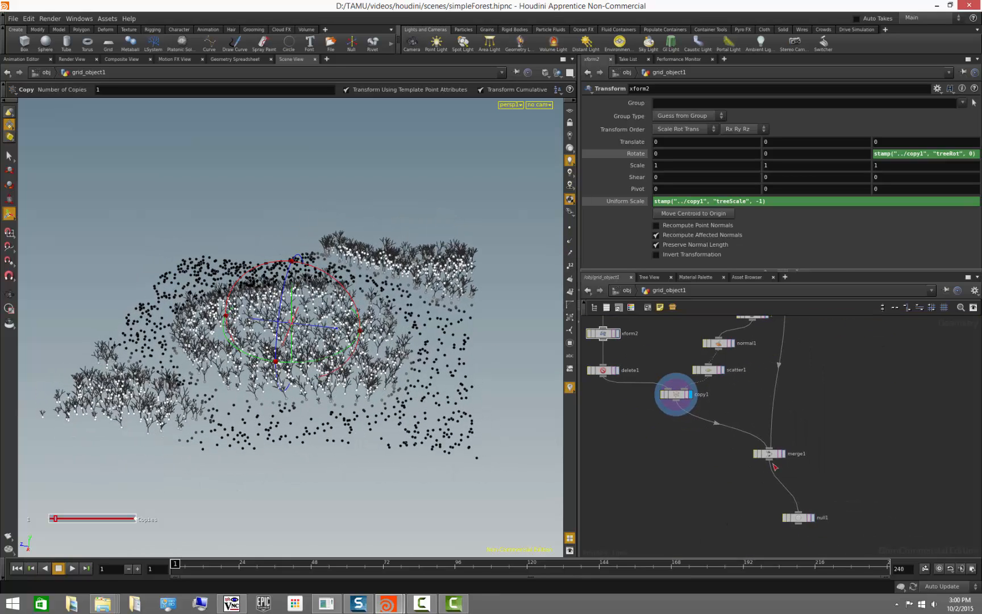
pyautogui.click(784, 457)
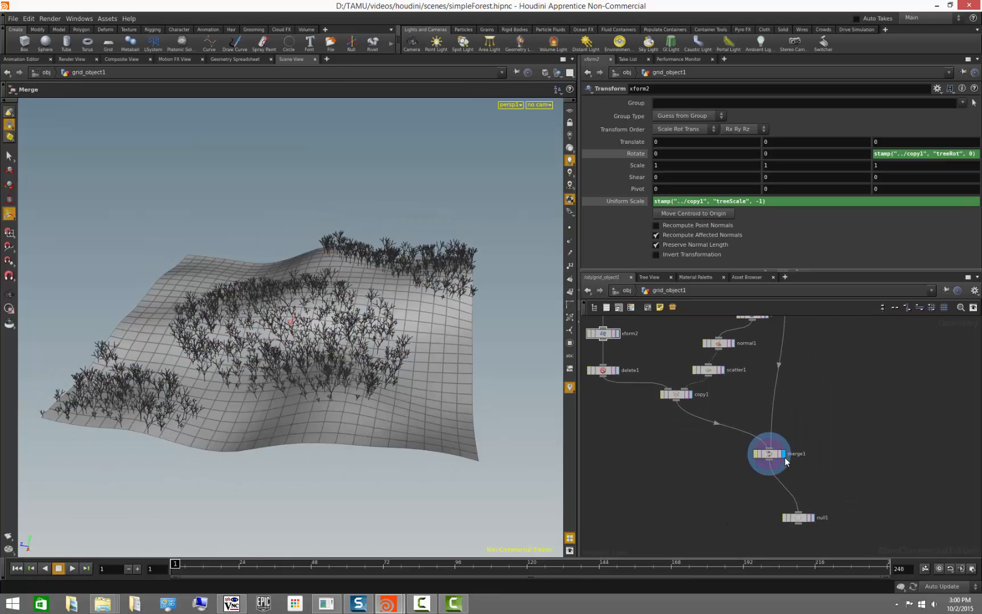
pyautogui.click(812, 517)
pyautogui.keyDown('alt'); pyautogui.moveTo(350, 429); pyautogui.dragTo(367, 455); pyautogui.keyUp('alt')
pyautogui.moveTo(663, 439); pyautogui.dragTo(720, 431, button='middle')
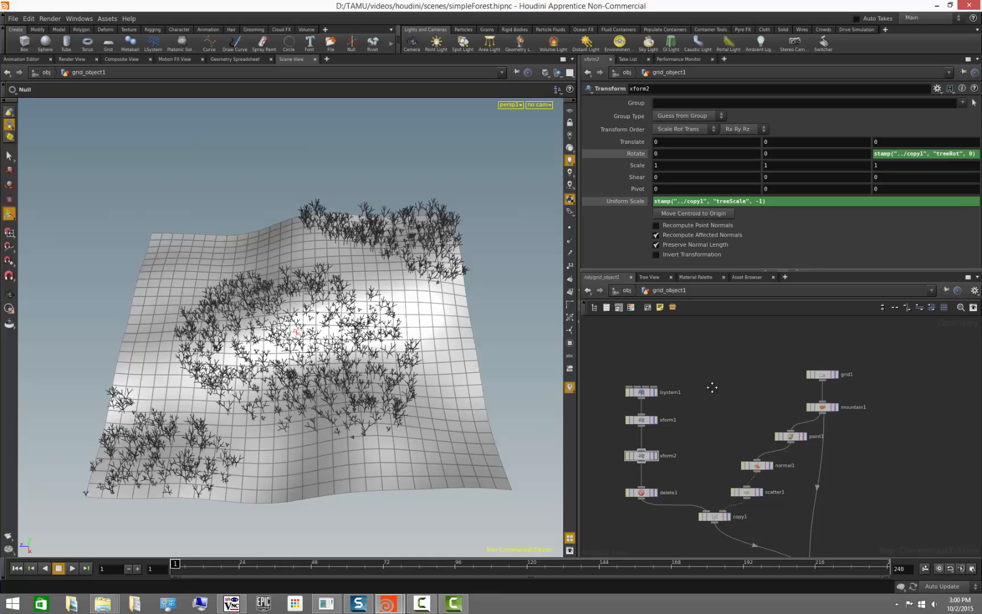
# - Display the mountain node on its own and orbit around the terrain
pyautogui.moveTo(716, 393); pyautogui.dragTo(718, 366, button='middle')
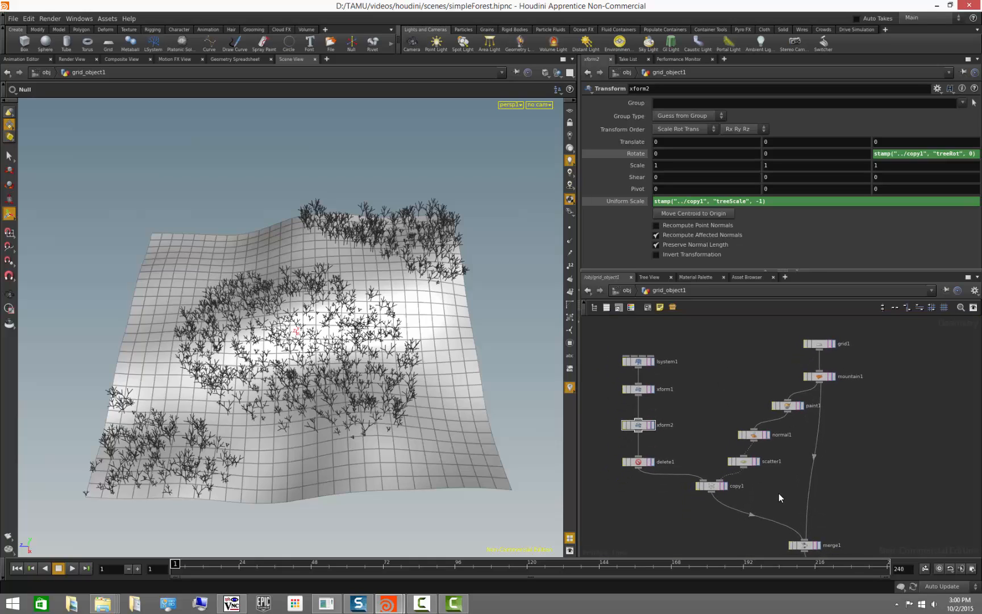
pyautogui.moveTo(780, 485); pyautogui.dragTo(768, 528, button='middle')
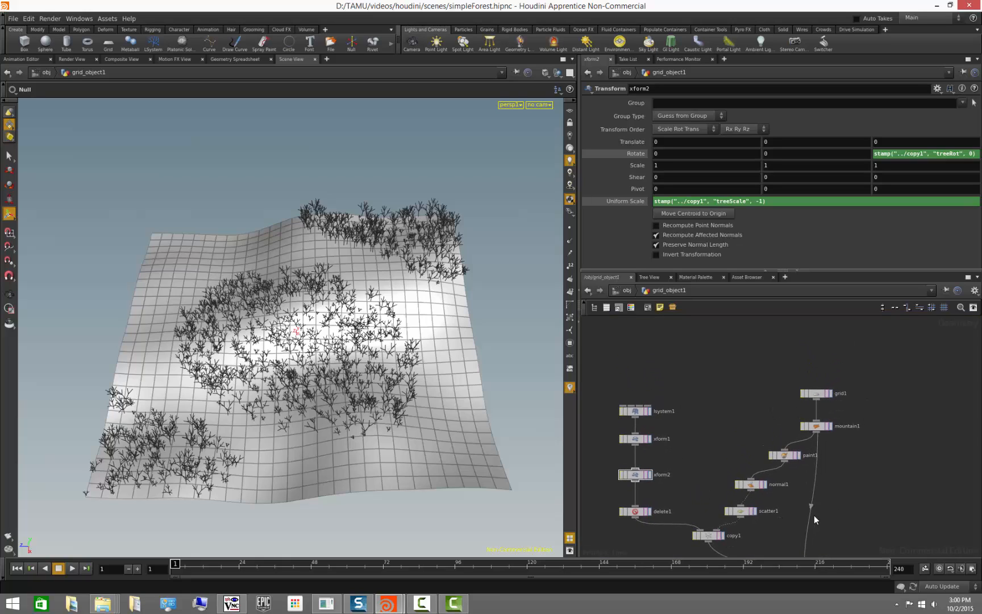
pyautogui.click(831, 426)
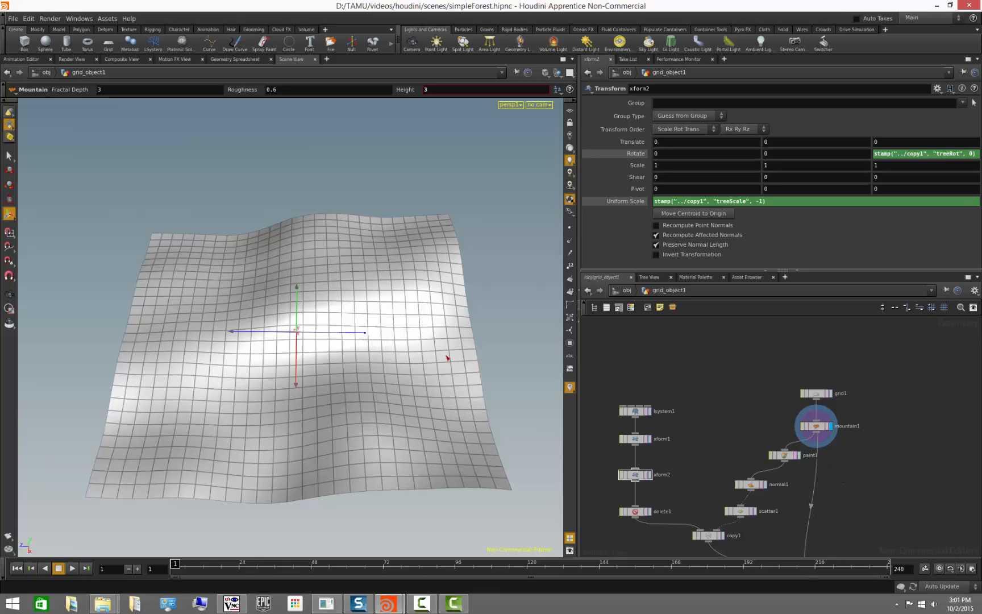
pyautogui.keyDown('alt'); pyautogui.moveTo(391, 362); pyautogui.dragTo(590, 367); pyautogui.keyUp('alt')
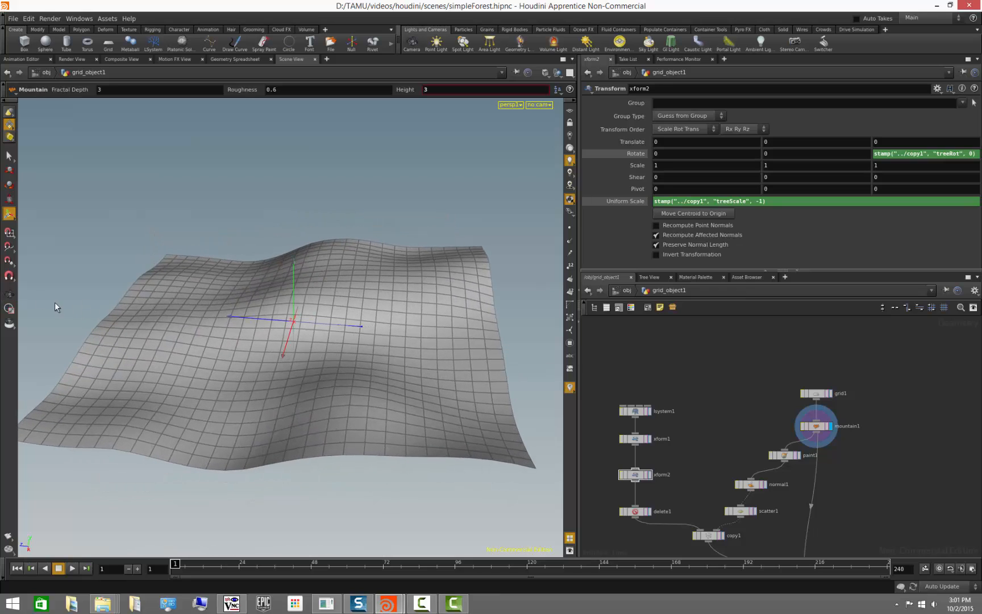
pyautogui.press('Escape')
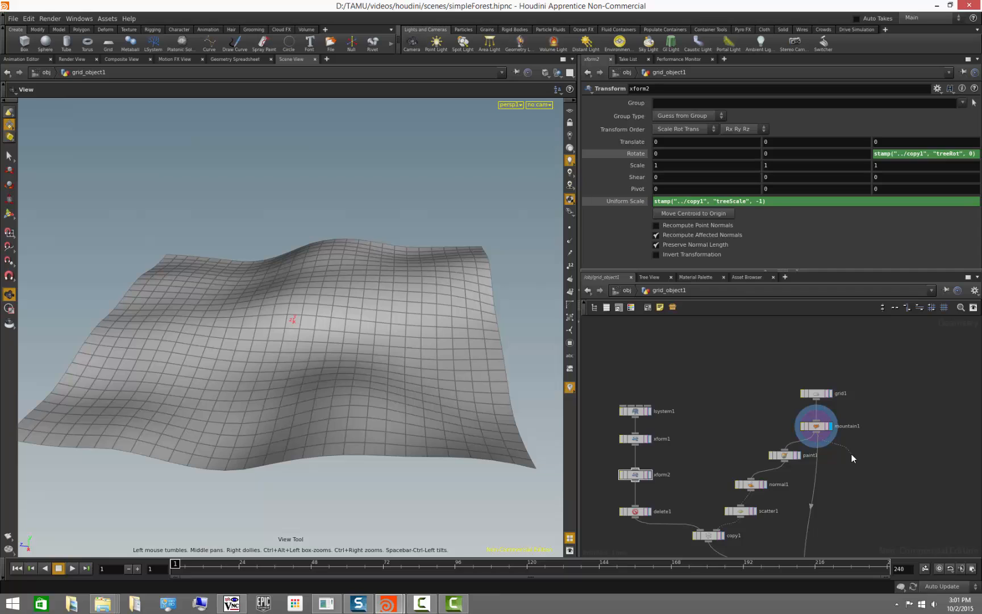
# - Add an Attribute Create node beside the mountain node in the network and select it
pyautogui.press('Tab')
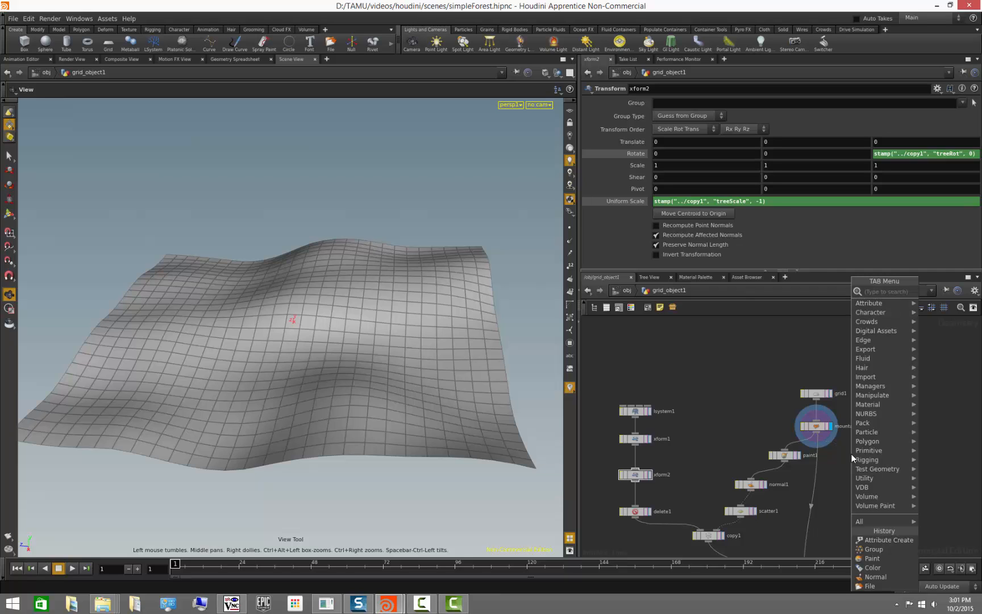
pyautogui.write('att')
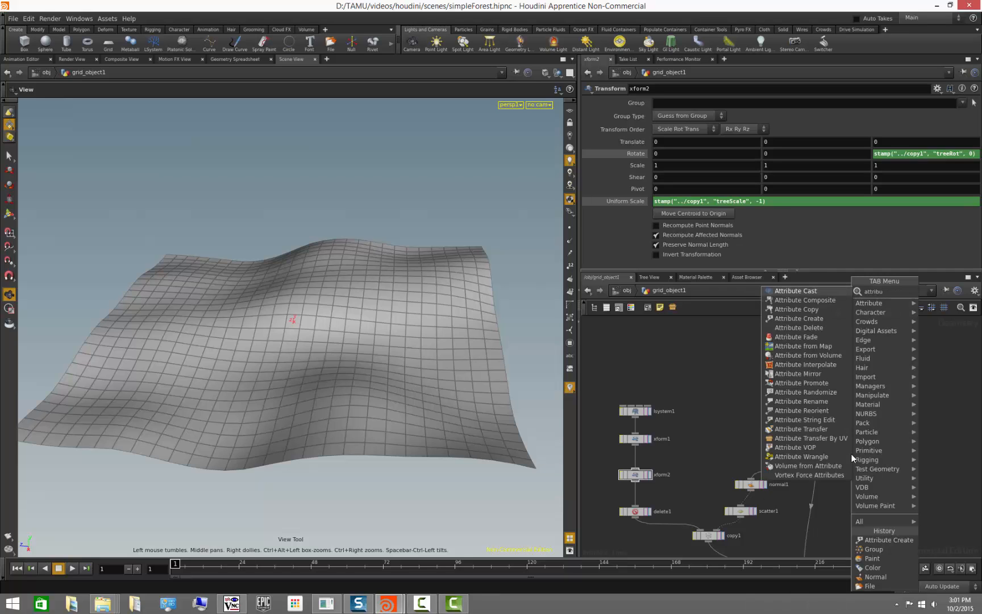
pyautogui.write('ribu')
pyautogui.click(817, 321)
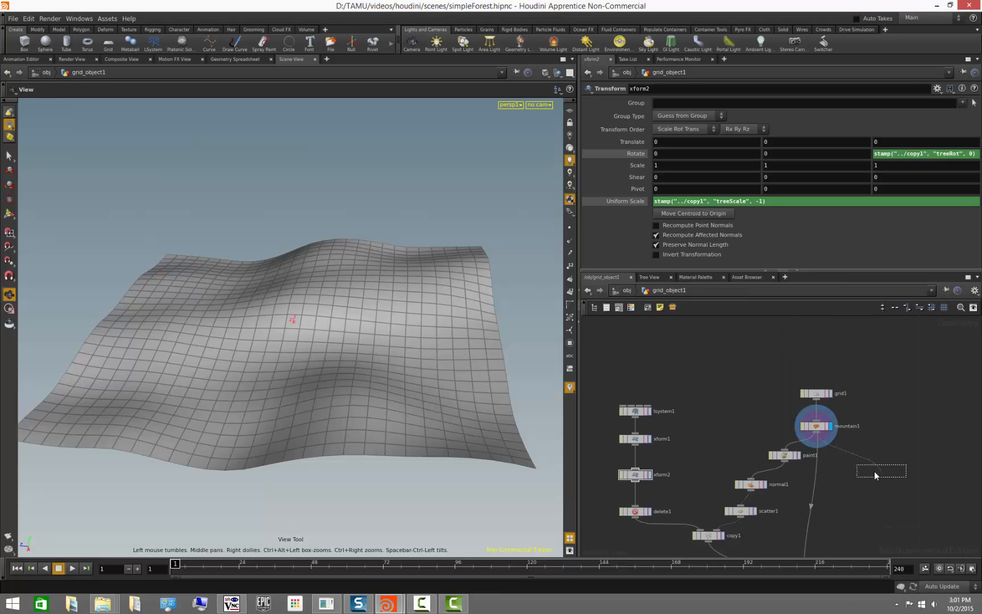
pyautogui.click(875, 475)
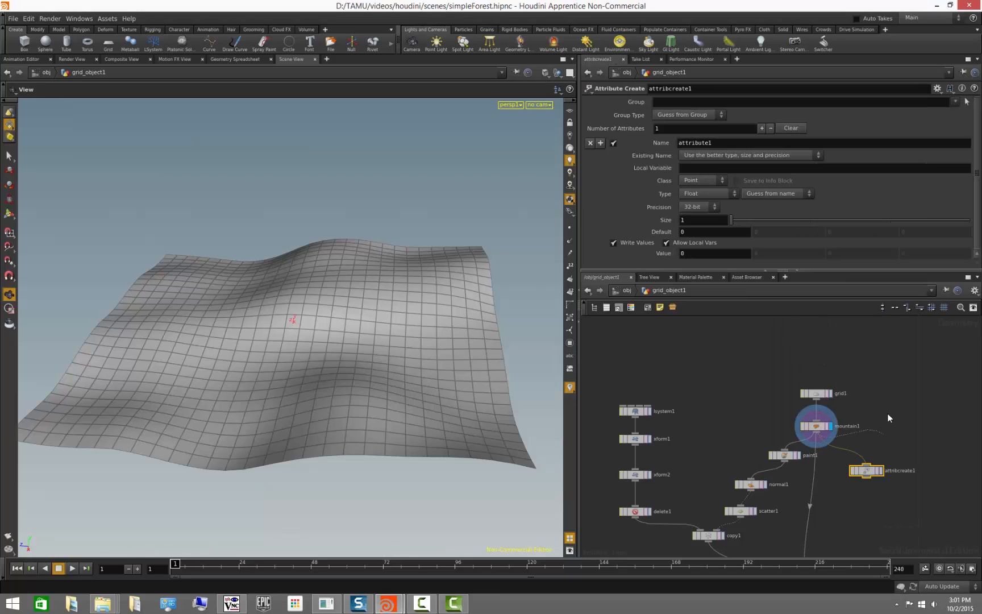
pyautogui.click(881, 471)
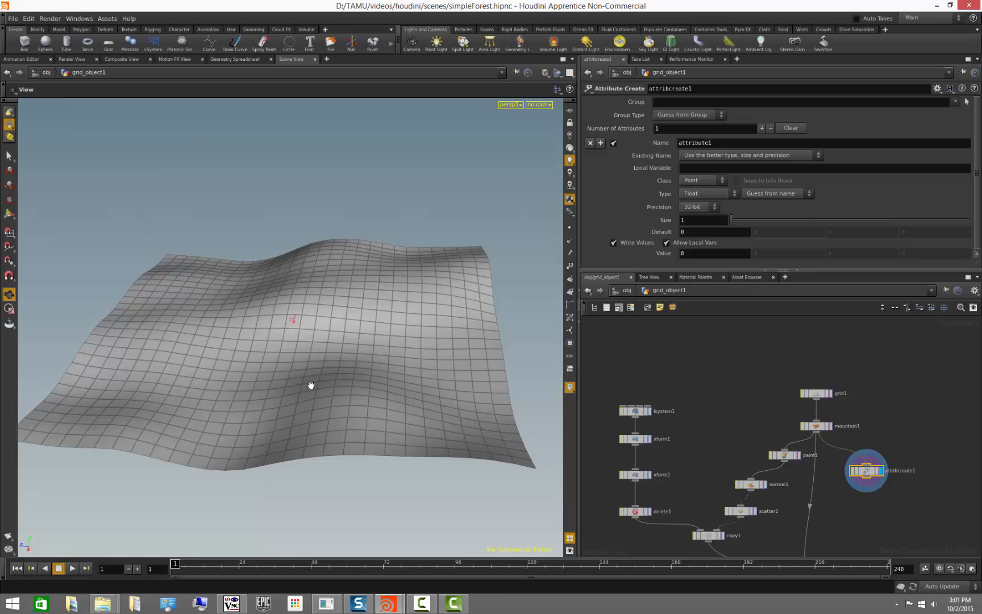
# - Name the new Attribute Create node's attribute scale and give it a value of 1
pyautogui.moveTo(310, 385); pyautogui.dragTo(363, 392)
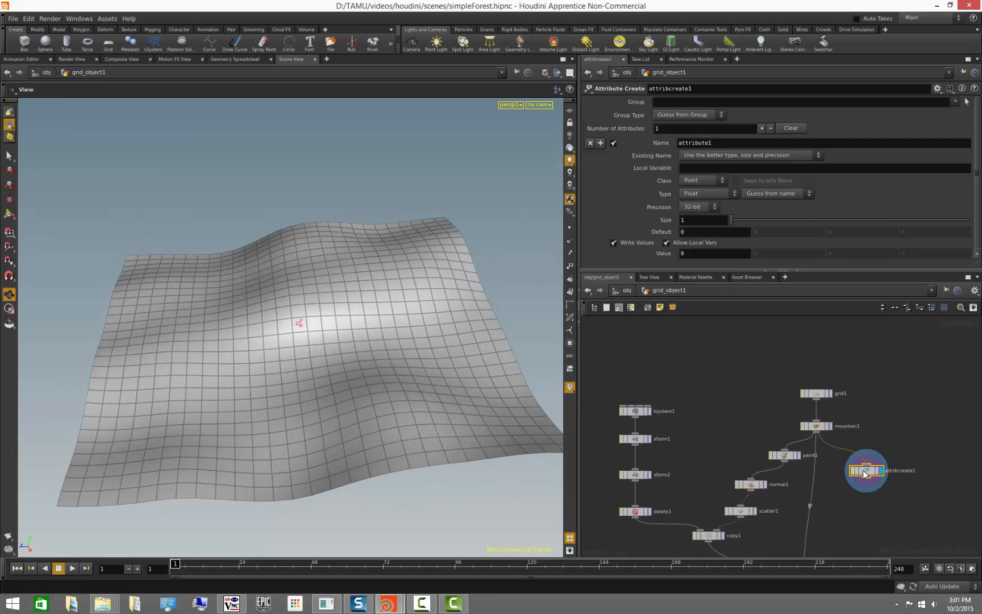
pyautogui.moveTo(756, 269); pyautogui.dragTo(758, 466)
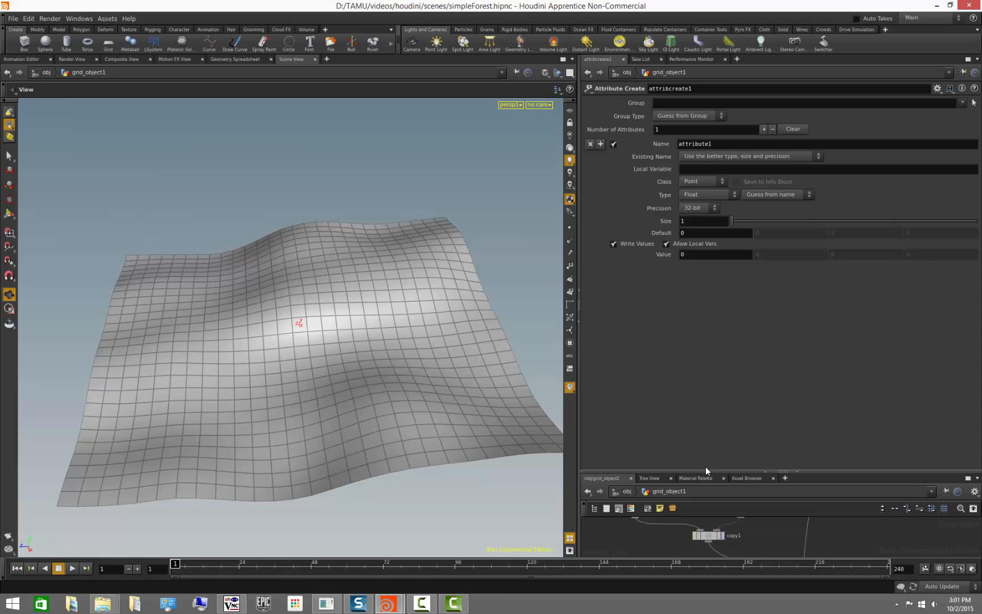
pyautogui.moveTo(706, 471); pyautogui.dragTo(704, 287)
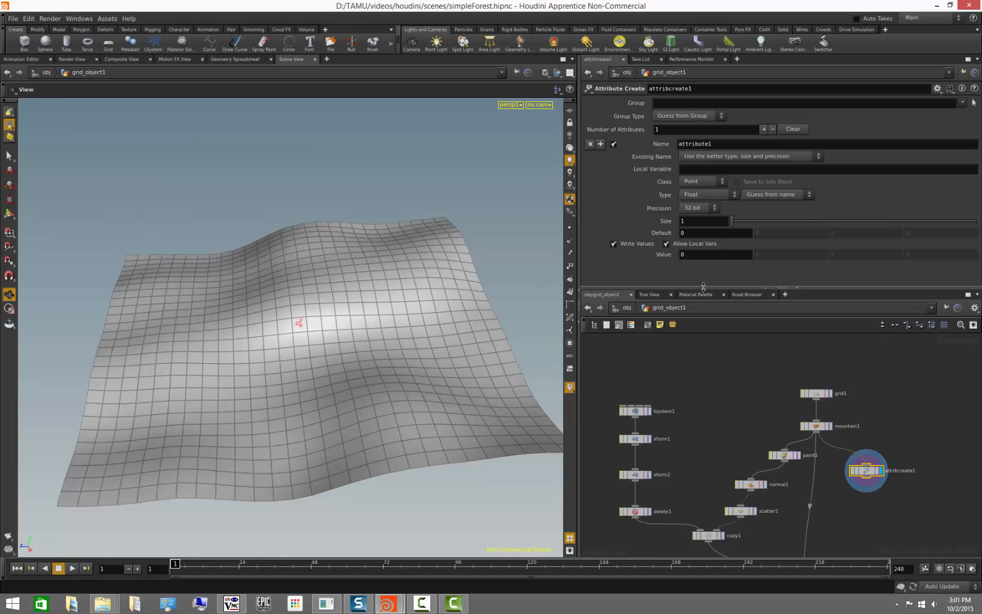
pyautogui.moveTo(702, 288); pyautogui.dragTo(707, 409)
pyautogui.moveTo(703, 437); pyautogui.dragTo(704, 437)
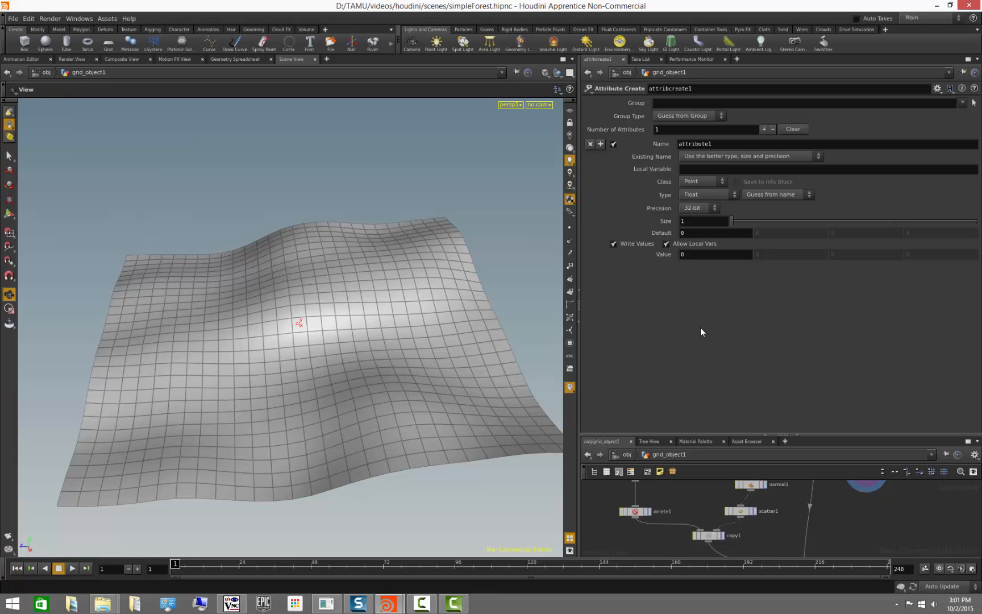
pyautogui.doubleClick(725, 146)
pyautogui.write('scale')
pyautogui.press('Return')
pyautogui.moveTo(473, 368); pyautogui.dragTo(414, 366)
pyautogui.moveTo(414, 365); pyautogui.dragTo(321, 381, button='right')
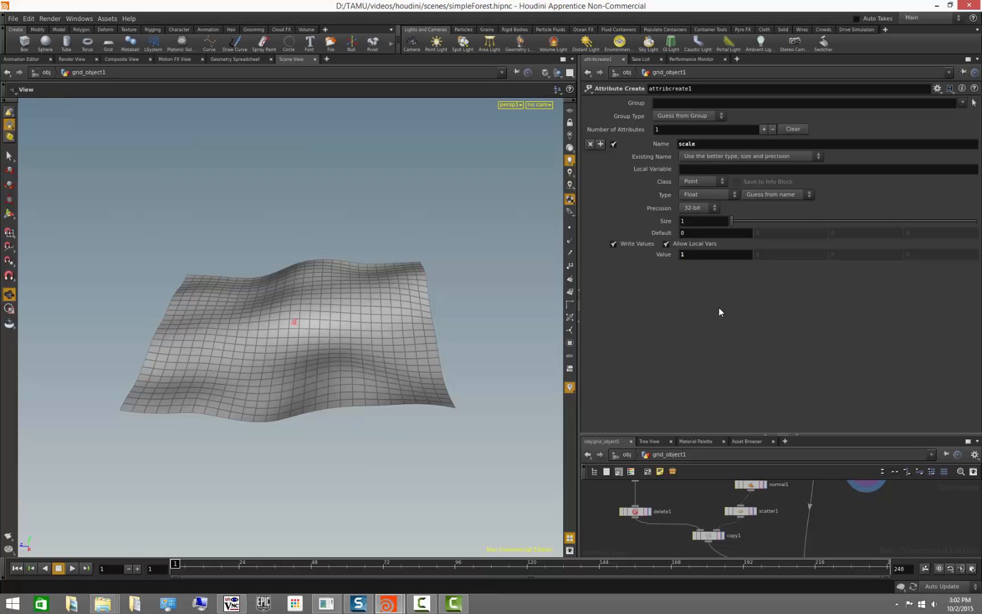
# - Inspect the Attribute Create node's info and its point attributes in the geometry spreadsheet
pyautogui.moveTo(726, 435); pyautogui.dragTo(724, 297)
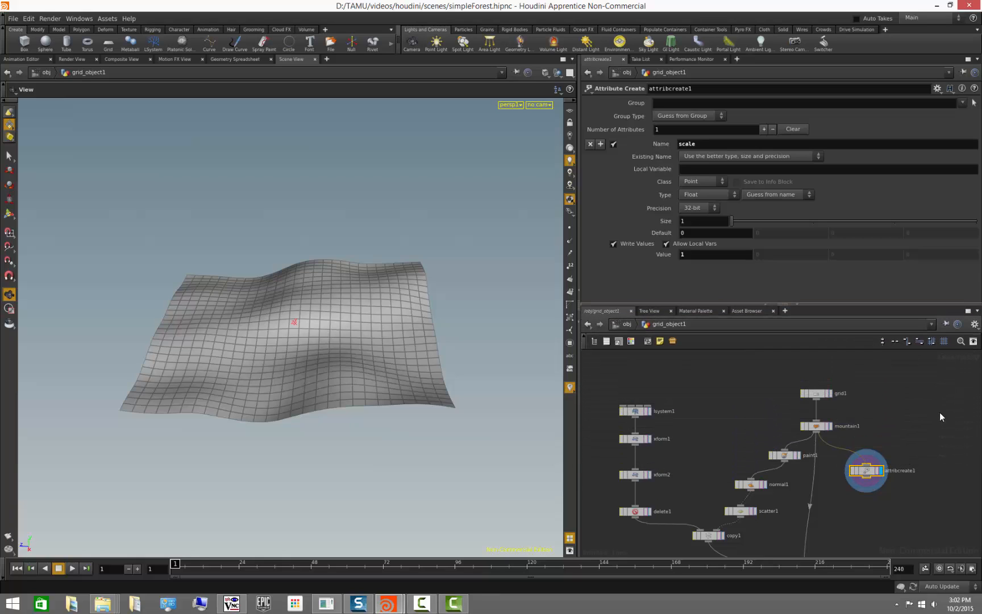
pyautogui.moveTo(900, 414); pyautogui.dragTo(840, 379, button='middle')
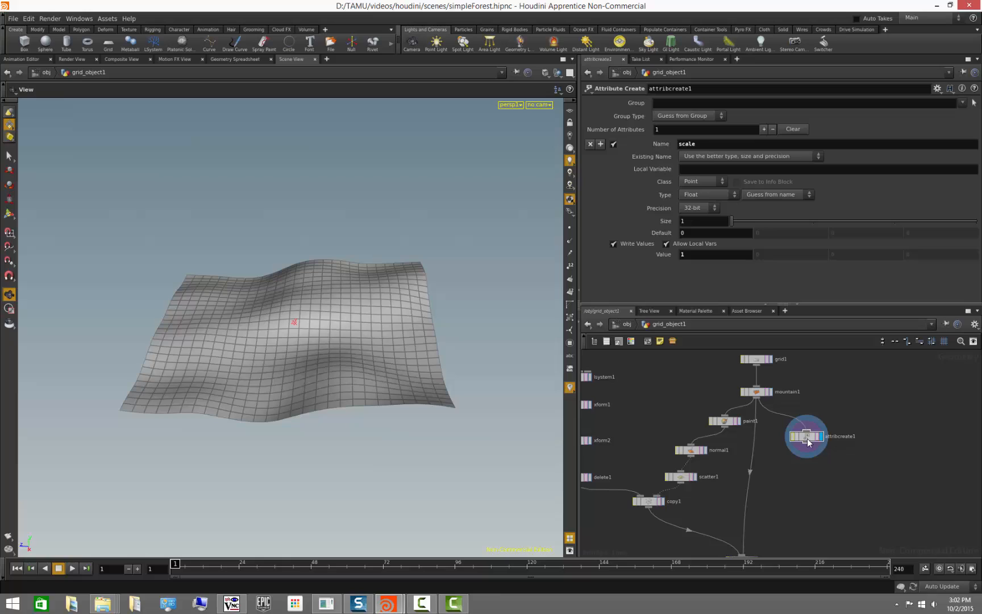
pyautogui.moveTo(807, 441); pyautogui.dragTo(831, 454, button='middle')
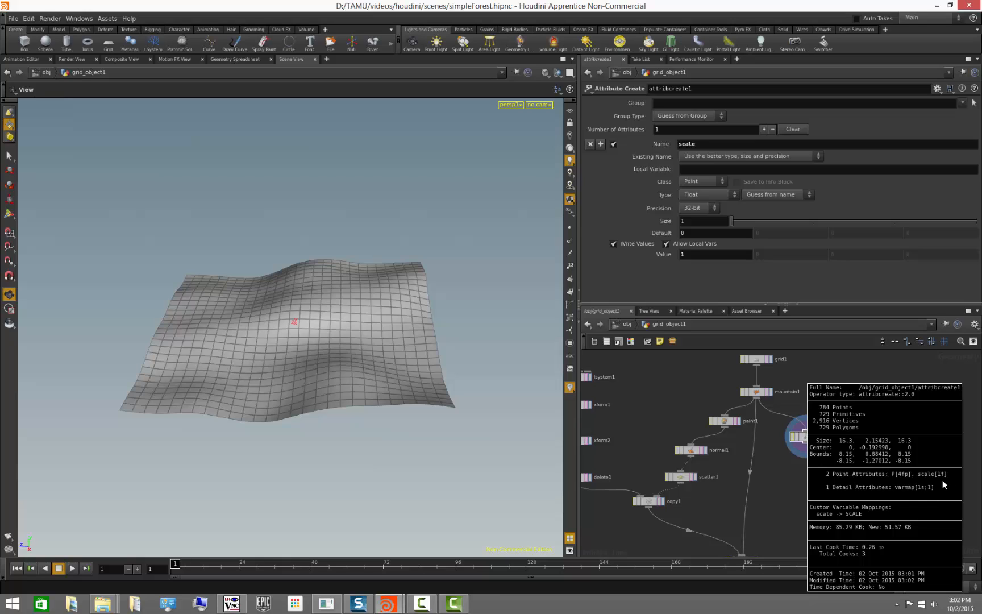
pyautogui.moveTo(942, 480); pyautogui.dragTo(942, 479, button='middle')
pyautogui.rightClick(809, 438)
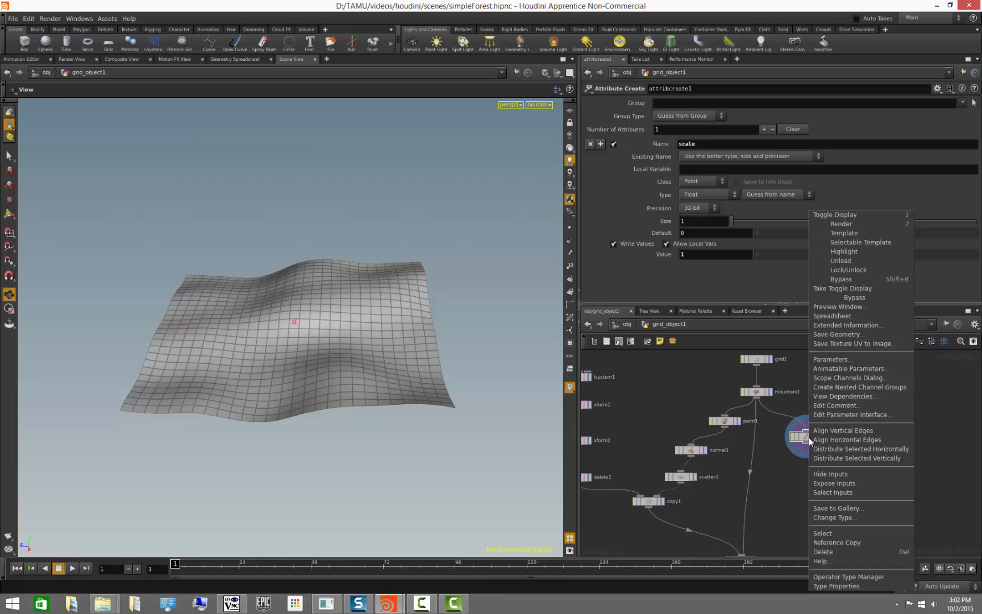
pyautogui.click(850, 317)
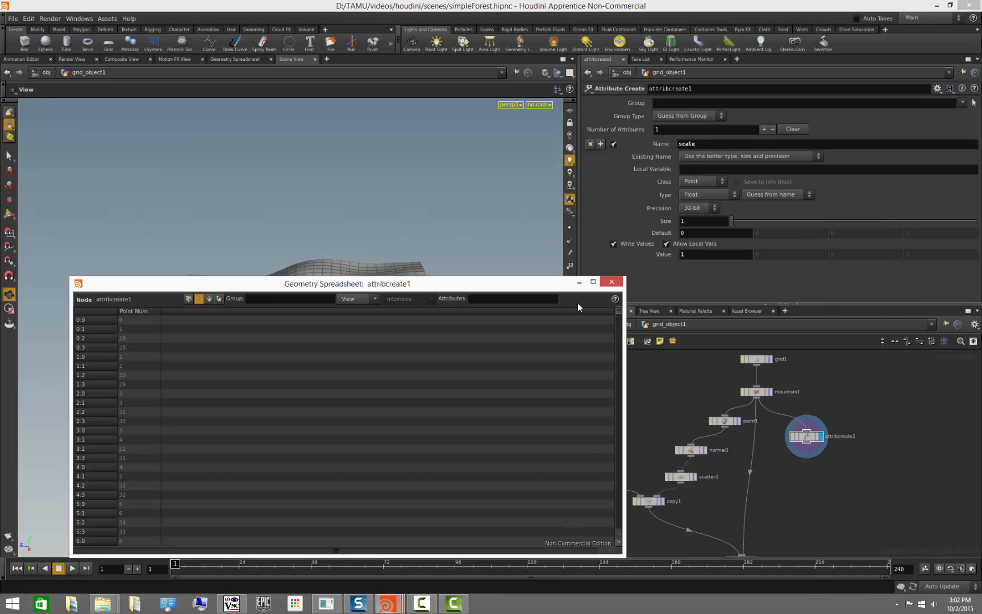
pyautogui.click(188, 298)
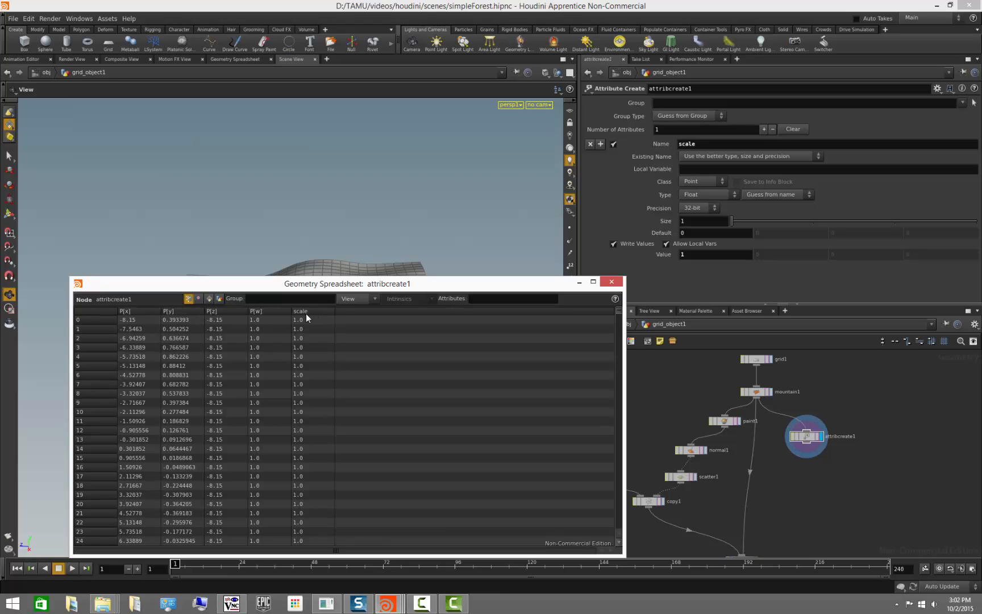
pyautogui.moveTo(620, 313)
pyautogui.mouseDown()
pyautogui.moveTo(615, 357)
pyautogui.moveTo(619, 302)
pyautogui.mouseUp()
pyautogui.moveTo(689, 254)
pyautogui.mouseDown(button='middle')
pyautogui.moveTo(760, 261)
pyautogui.moveTo(687, 257)
pyautogui.moveTo(688, 271)
pyautogui.moveTo(893, 273)
pyautogui.moveTo(691, 262)
pyautogui.moveTo(886, 250)
pyautogui.moveTo(681, 250)
pyautogui.moveTo(692, 254)
pyautogui.mouseUp(button='middle')
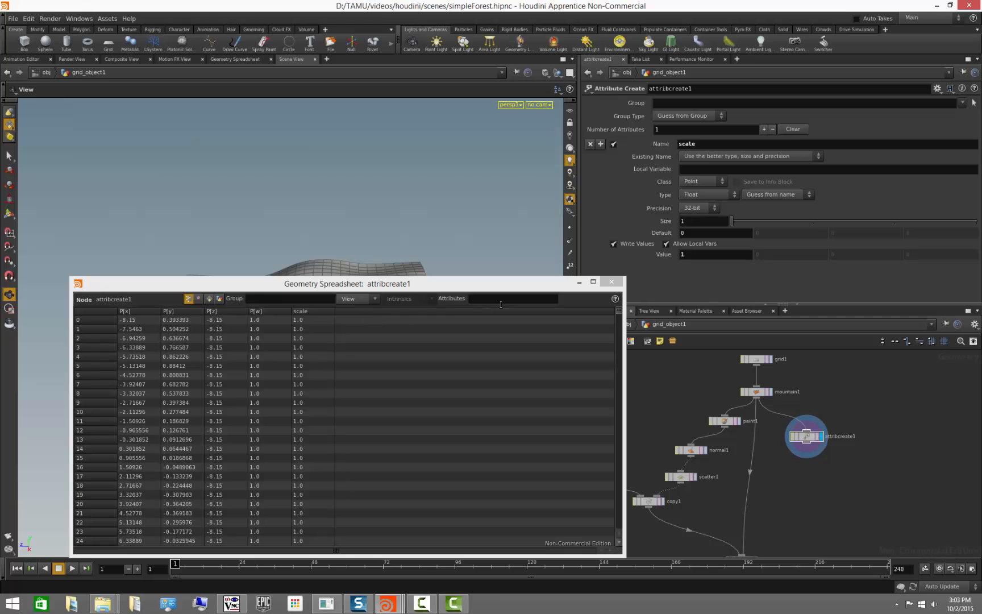
pyautogui.click(611, 282)
# - Add a second attribute to the Attribute Create node and name it keep
pyautogui.moveTo(404, 376); pyautogui.dragTo(410, 401)
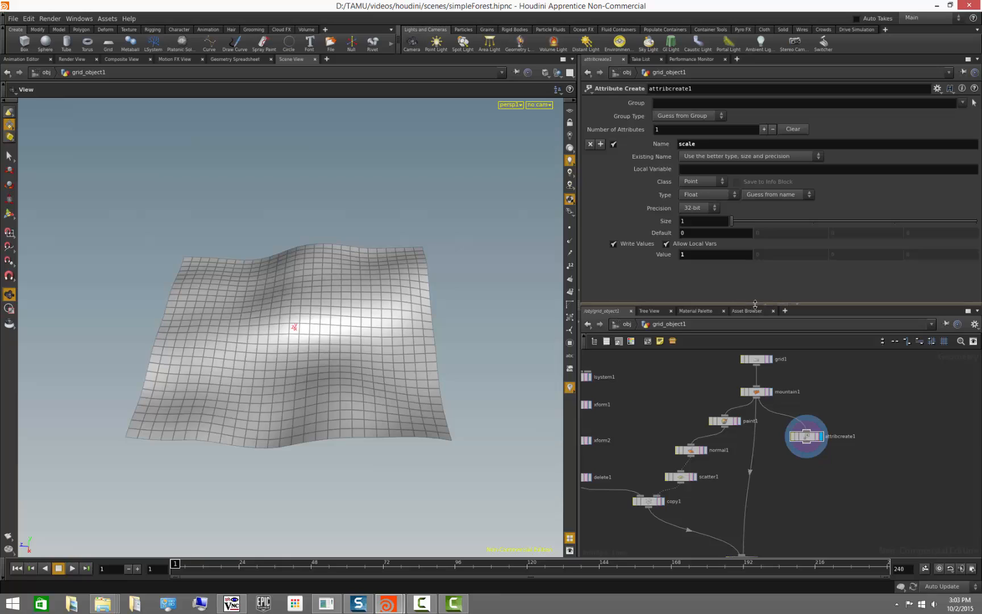
pyautogui.moveTo(756, 304); pyautogui.dragTo(717, 478)
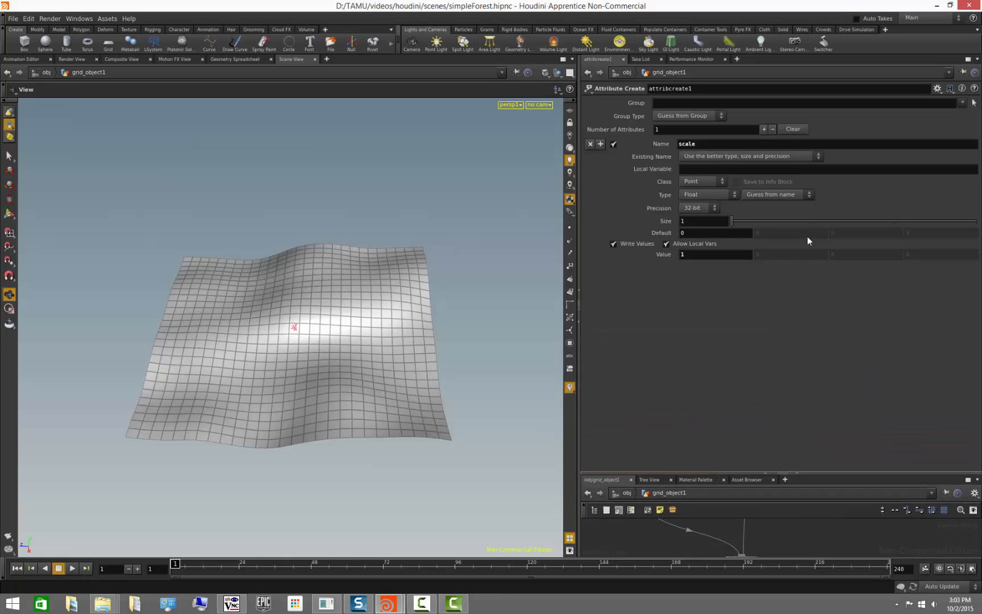
pyautogui.click(765, 129)
pyautogui.moveTo(708, 281); pyautogui.dragTo(557, 266)
pyautogui.write('keep')
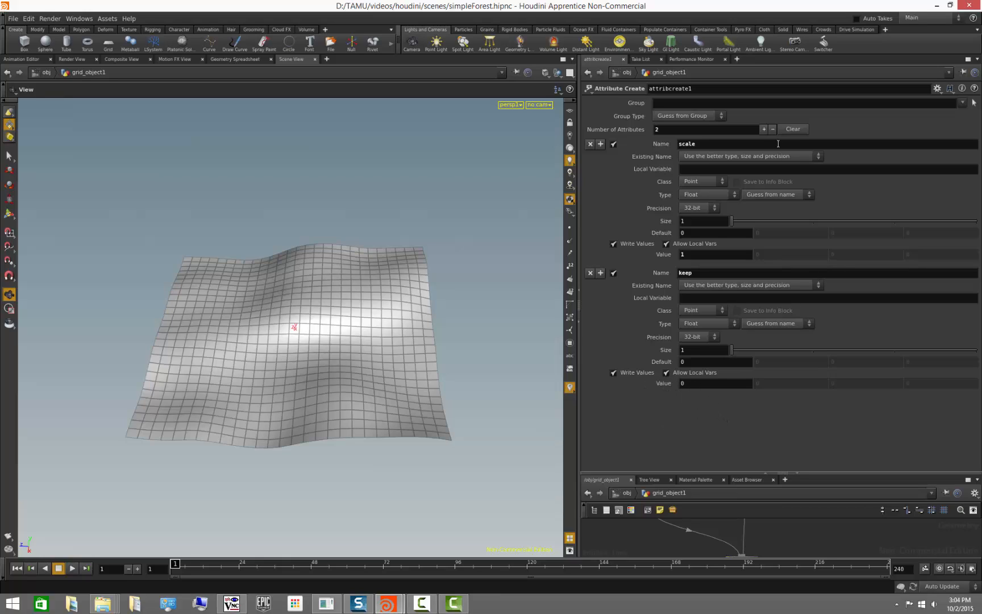
pyautogui.click(764, 130)
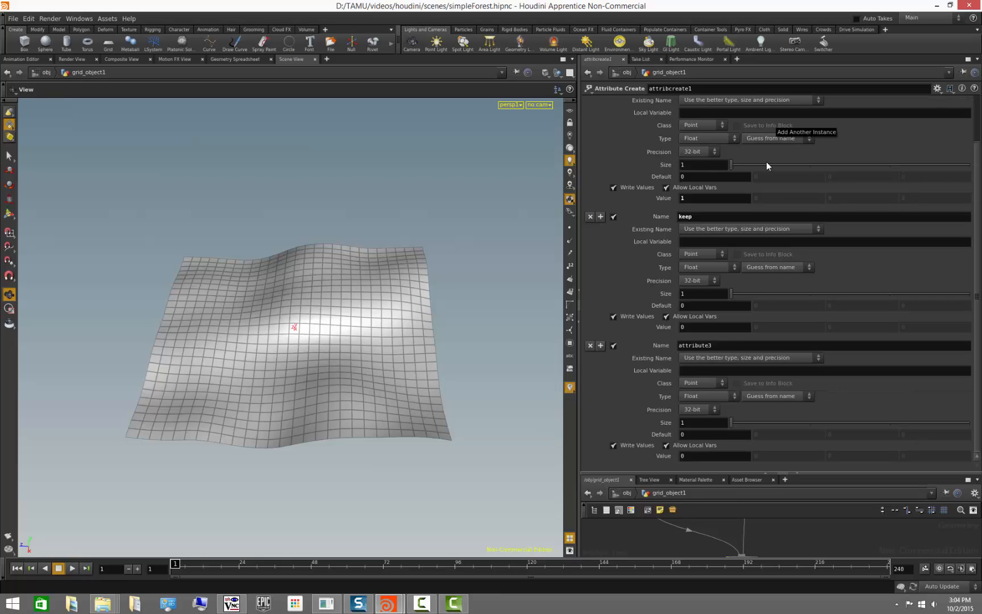
pyautogui.doubleClick(730, 346)
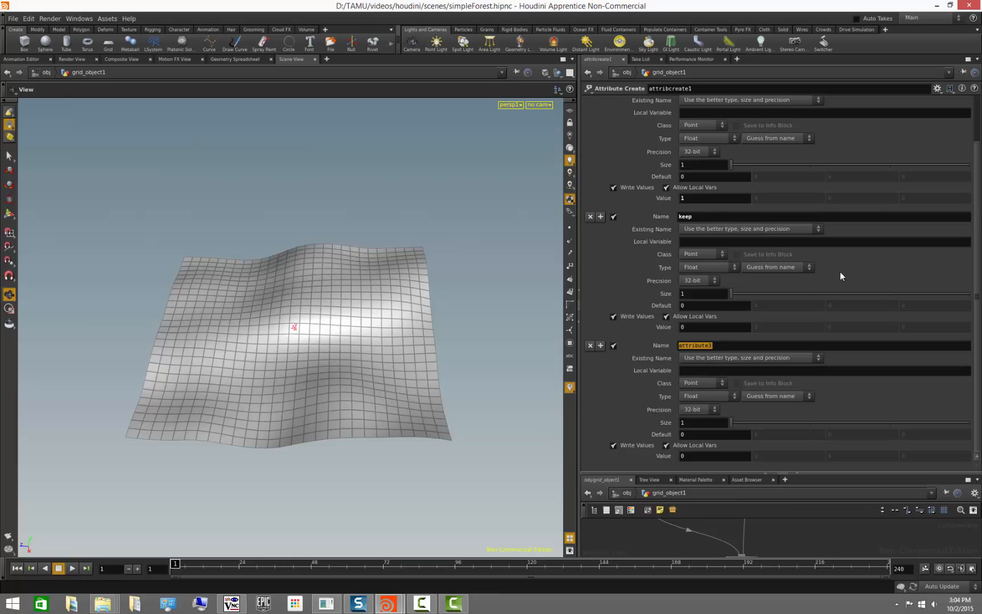
pyautogui.click(589, 345)
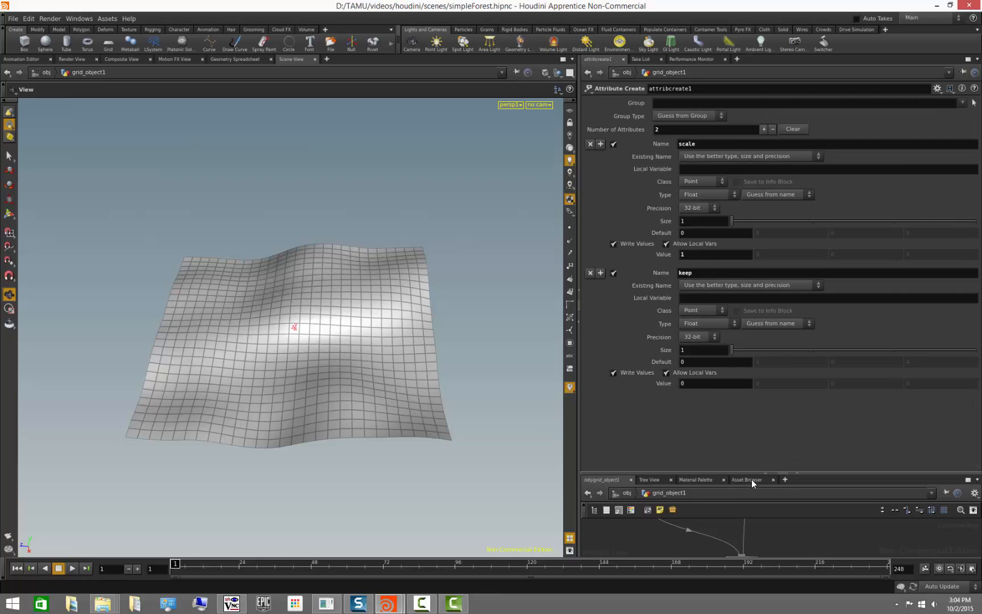
# - Open the geometry spreadsheet for the Attribute Create node to check its scale and keep attributes
pyautogui.moveTo(753, 474); pyautogui.dragTo(765, 331)
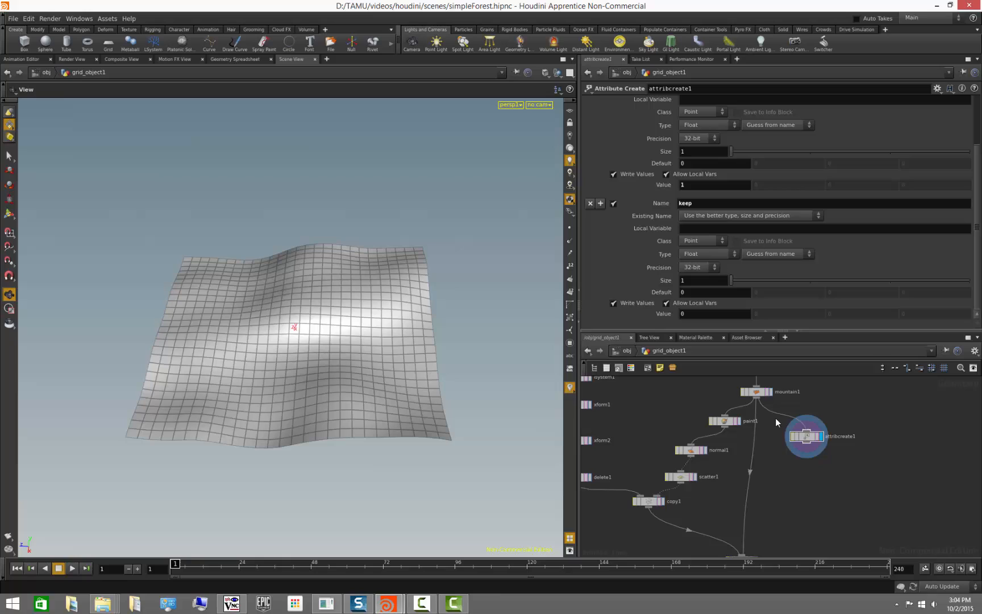
pyautogui.middleClick(801, 436)
pyautogui.rightClick(810, 437)
pyautogui.click(835, 320)
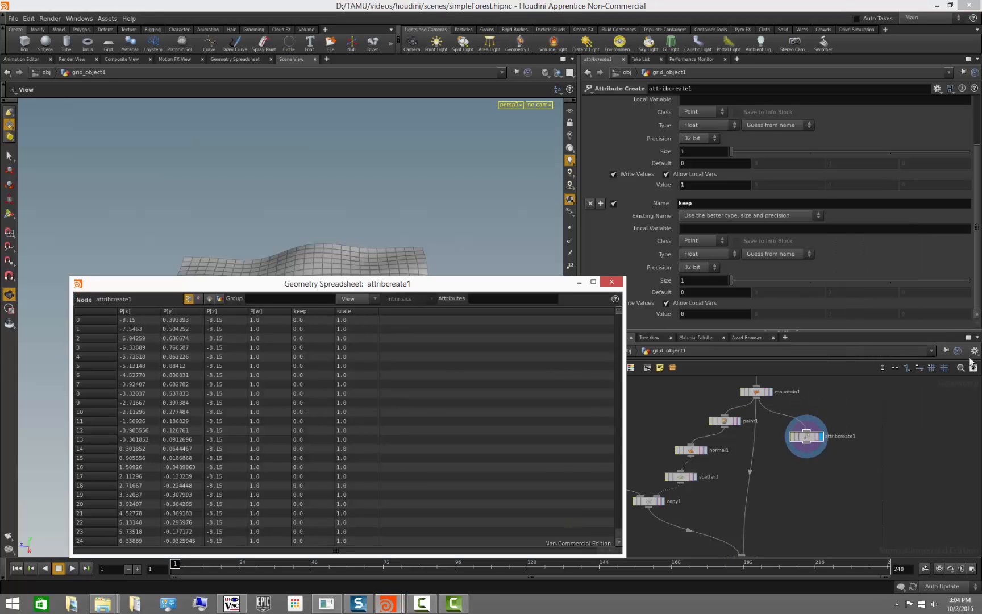
pyautogui.moveTo(977, 305); pyautogui.dragTo(977, 255)
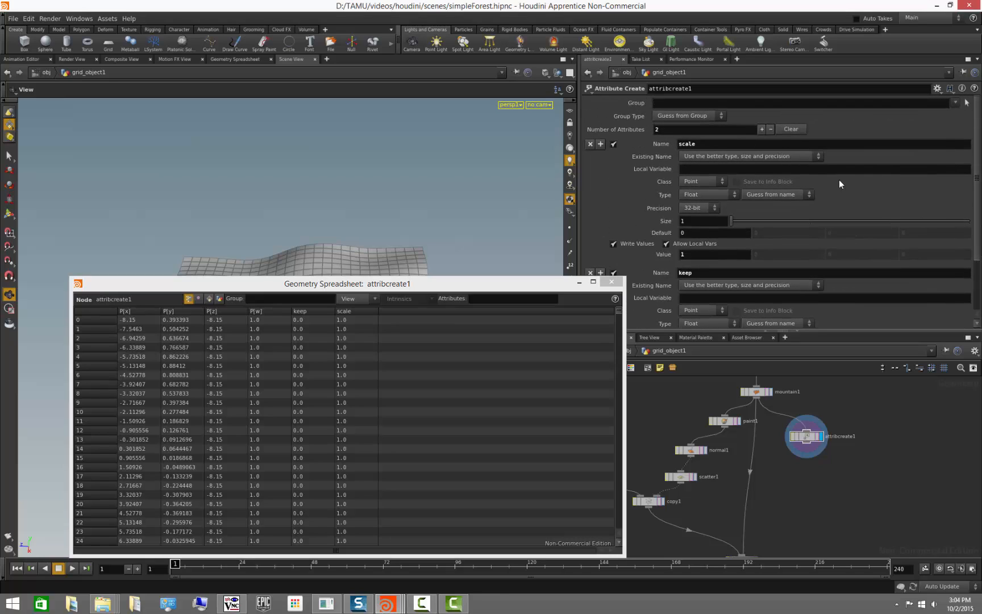
# - Temporarily add three more attributes, remove them again, and close the spreadsheet
pyautogui.click(762, 130)
pyautogui.click(762, 130)
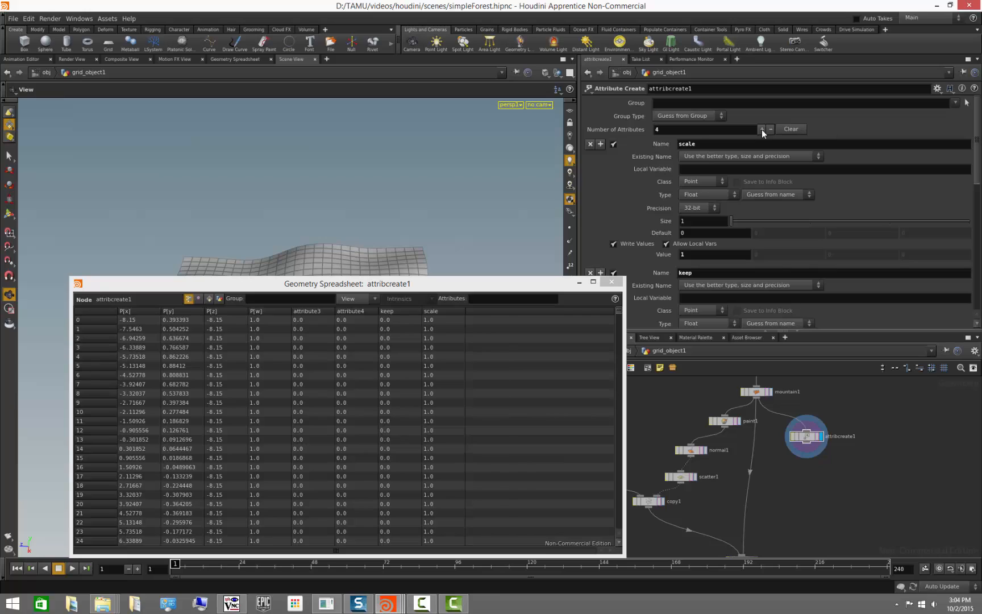
pyautogui.click(761, 130)
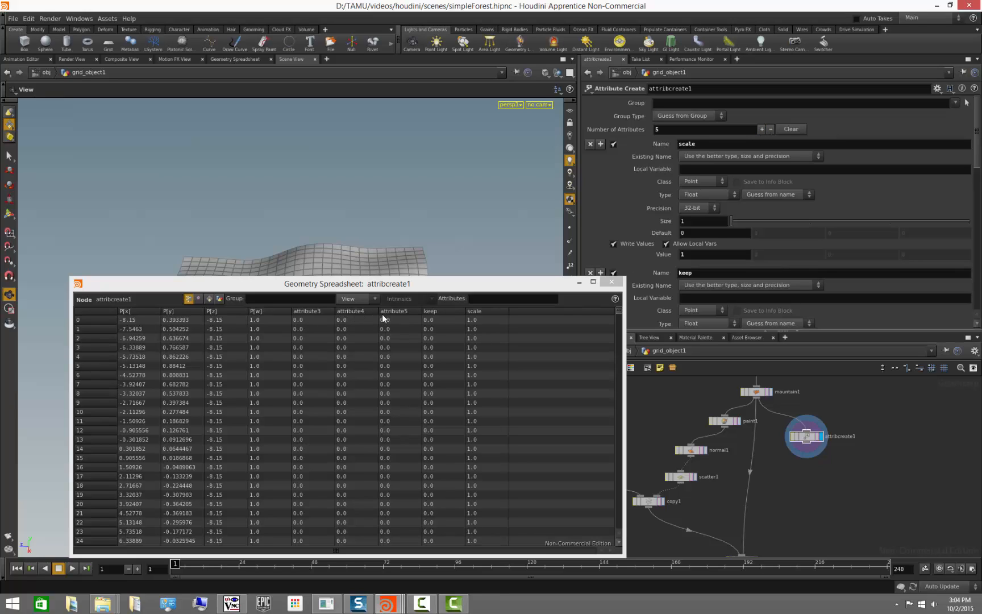
pyautogui.click(770, 130)
pyautogui.click(770, 130)
pyautogui.click(770, 130)
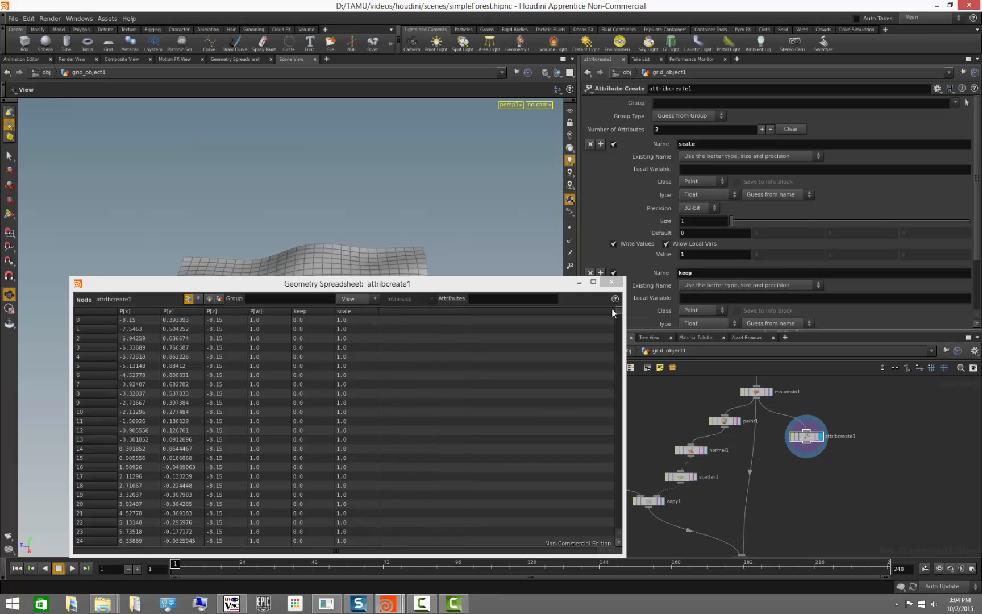
pyautogui.click(612, 281)
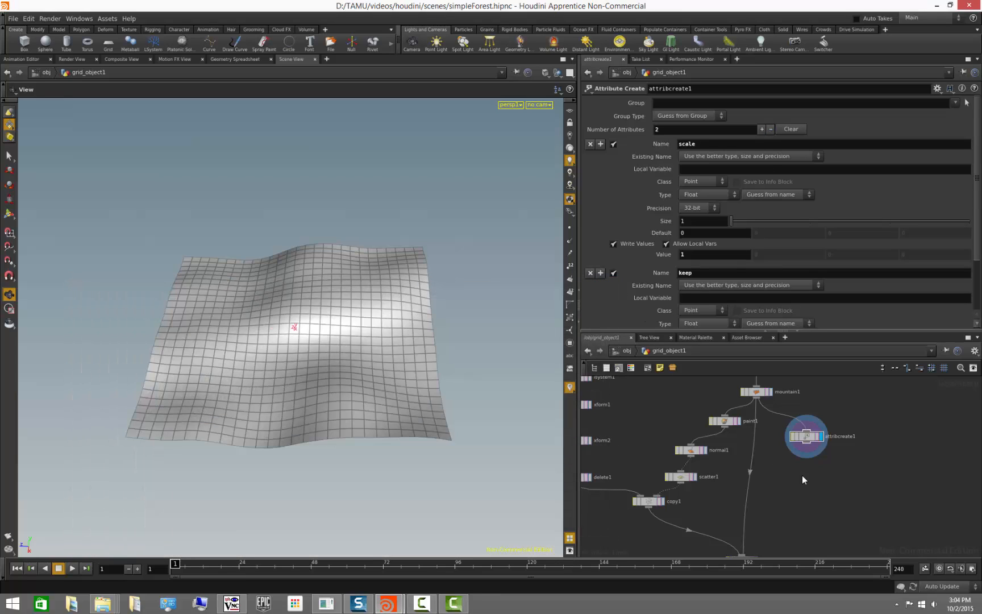
# - Add a Paint node connected below the Attribute Create node in the network
pyautogui.moveTo(852, 467); pyautogui.dragTo(781, 484, button='middle')
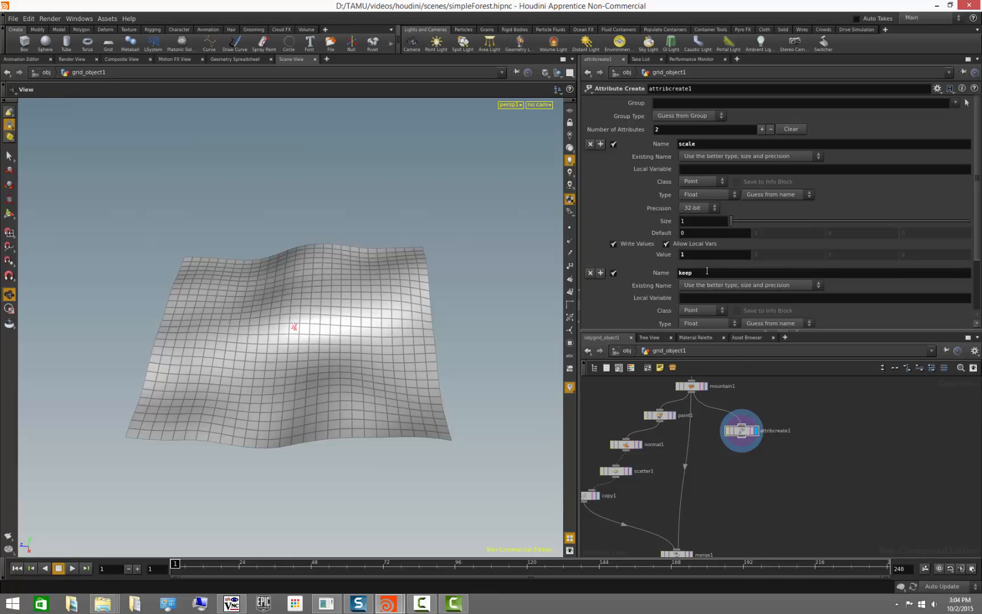
pyautogui.moveTo(746, 444); pyautogui.dragTo(770, 487)
pyautogui.press('Tab')
pyautogui.write('paint')
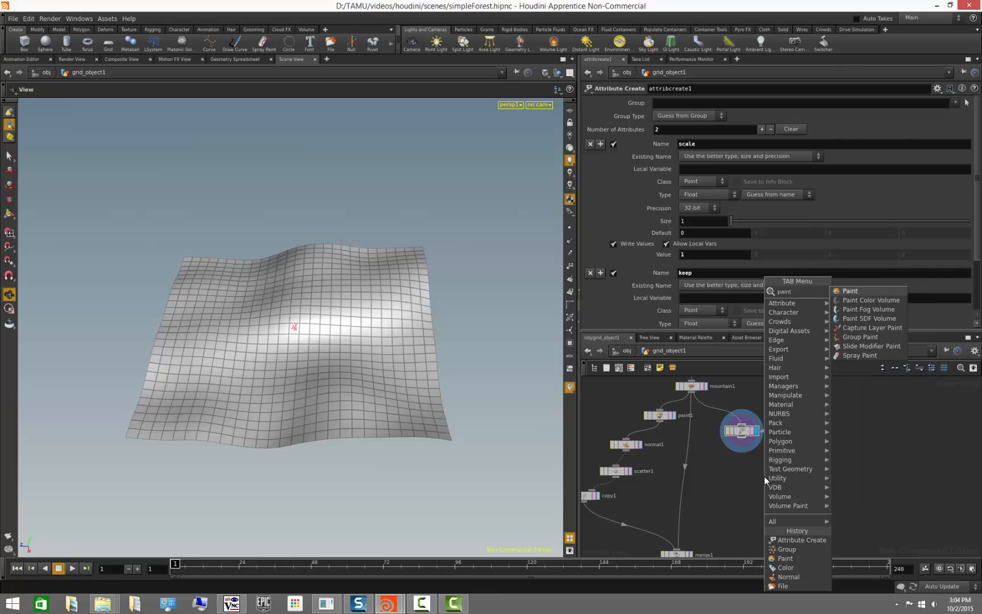
pyautogui.press('Return')
pyautogui.click(765, 477)
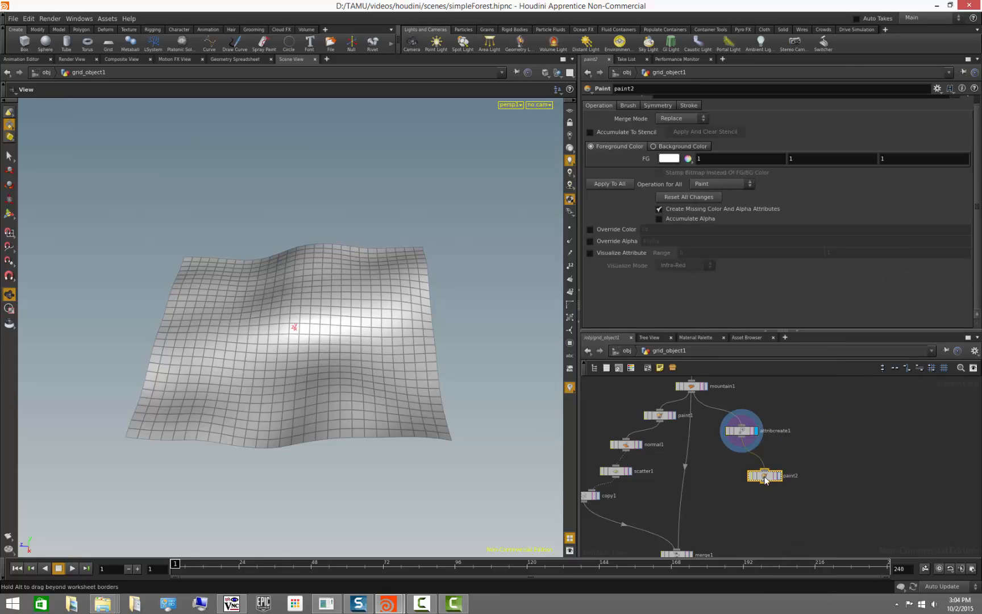
pyautogui.moveTo(765, 480); pyautogui.dragTo(757, 467)
pyautogui.click(773, 466)
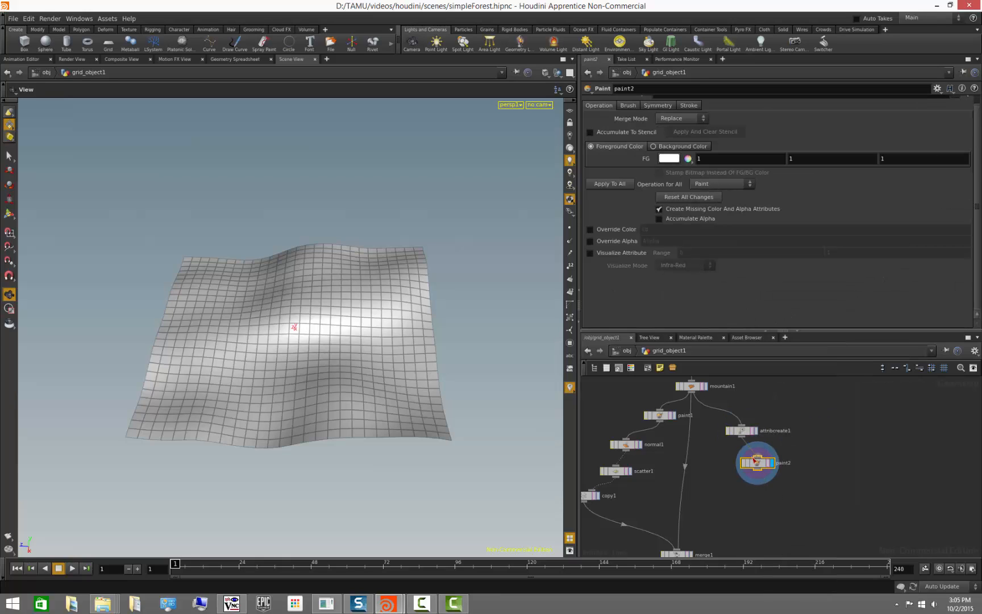
pyautogui.middleClick(758, 466)
# - Activate the Paint tool in the viewport and turn off Create Missing Color And Alpha Attributes
pyautogui.click(10, 213)
pyautogui.keyDown('shift'); pyautogui.moveTo(323, 379); pyautogui.dragTo(322, 377); pyautogui.keyUp('shift')
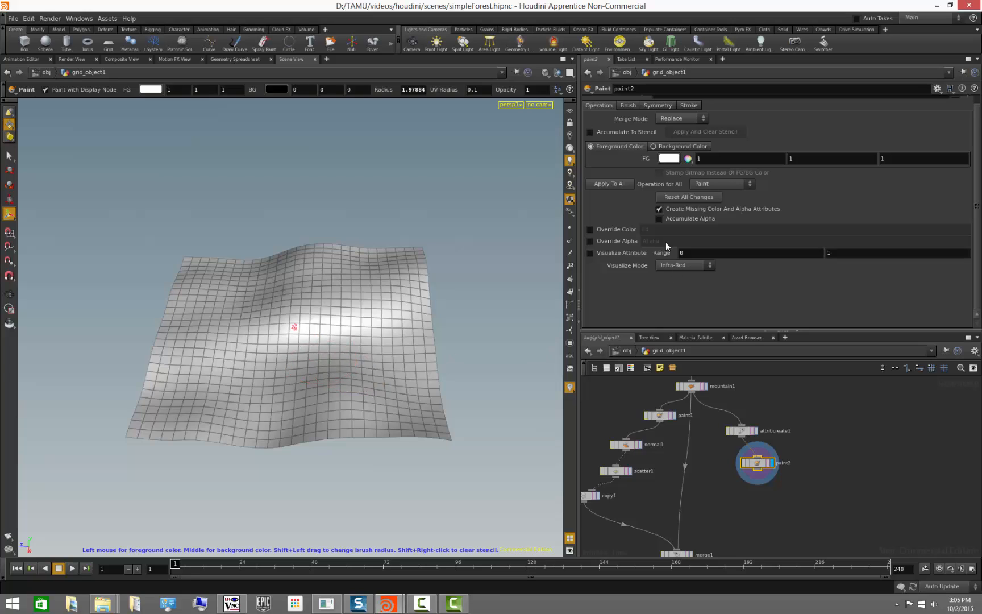
pyautogui.click(659, 209)
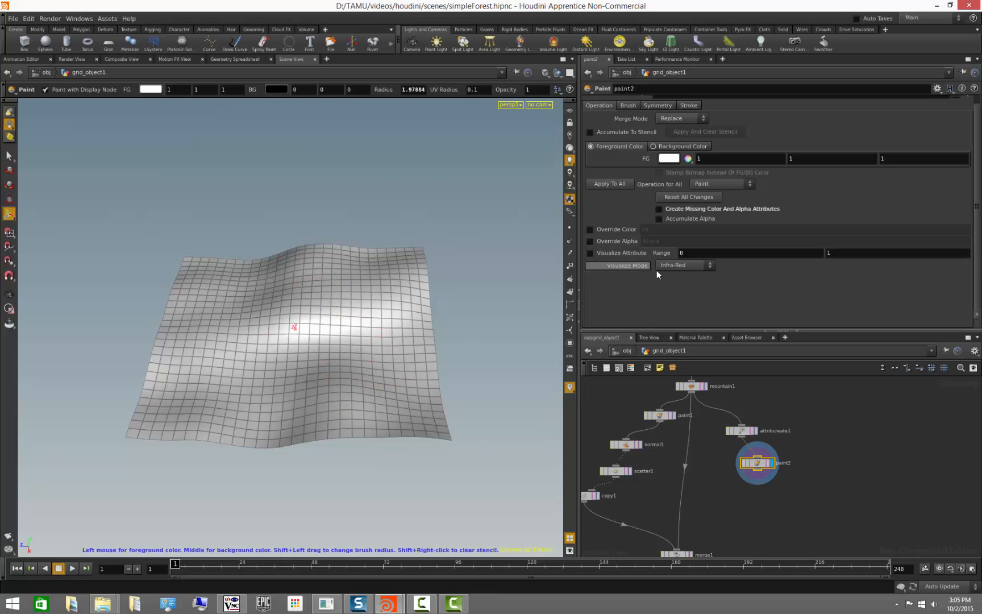
# - Enable Override Color on the Paint node so painting writes to the scale attribute
pyautogui.click(590, 229)
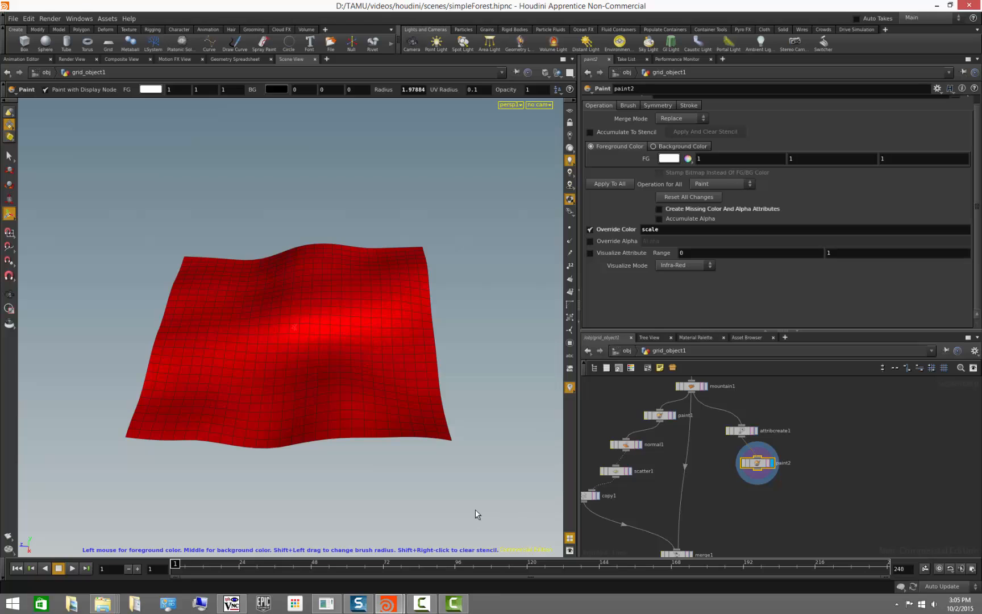
pyautogui.press('Escape')
pyautogui.moveTo(477, 426)
pyautogui.mouseDown()
pyautogui.moveTo(430, 397)
pyautogui.moveTo(459, 409)
pyautogui.moveTo(472, 395)
pyautogui.mouseUp()
pyautogui.press('Return')
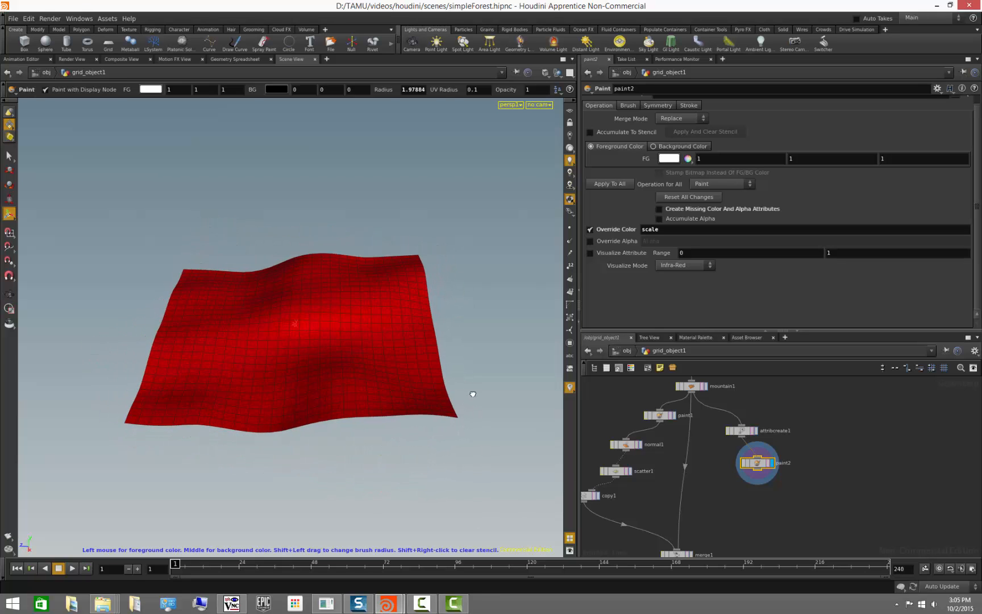
pyautogui.click(744, 432)
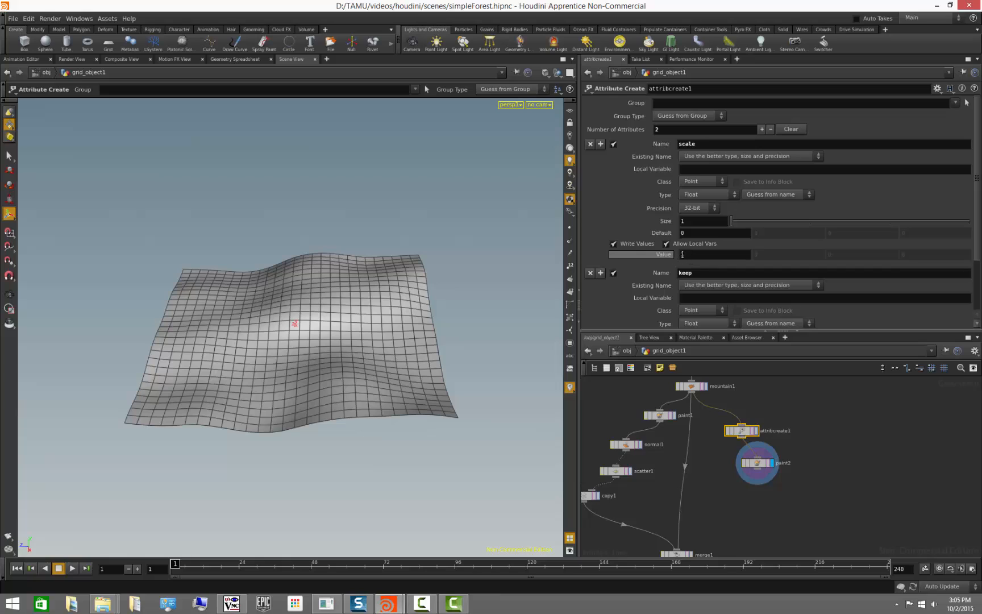
pyautogui.click(756, 464)
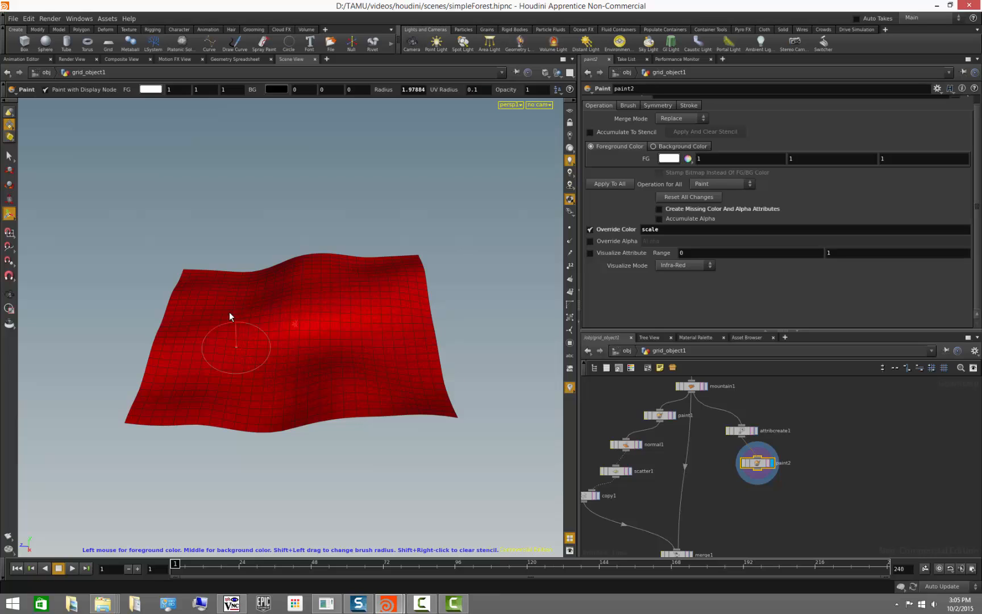
# - Pin the Attribute Create parameters while displaying the Paint node in the viewport
pyautogui.middleClick(756, 467)
pyautogui.click(741, 430)
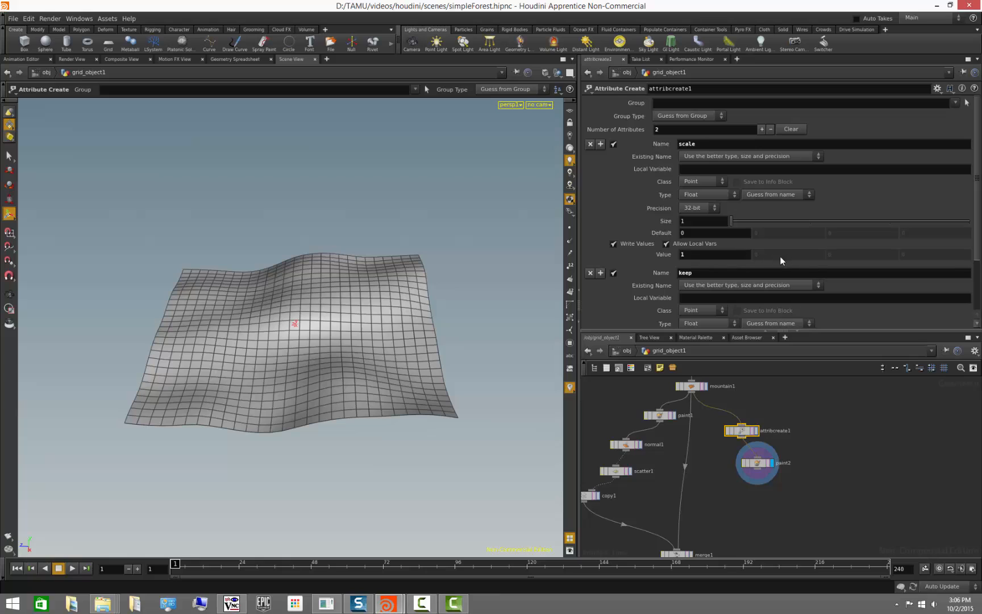
pyautogui.click(760, 463)
pyautogui.click(745, 433)
pyautogui.click(962, 72)
pyautogui.click(758, 462)
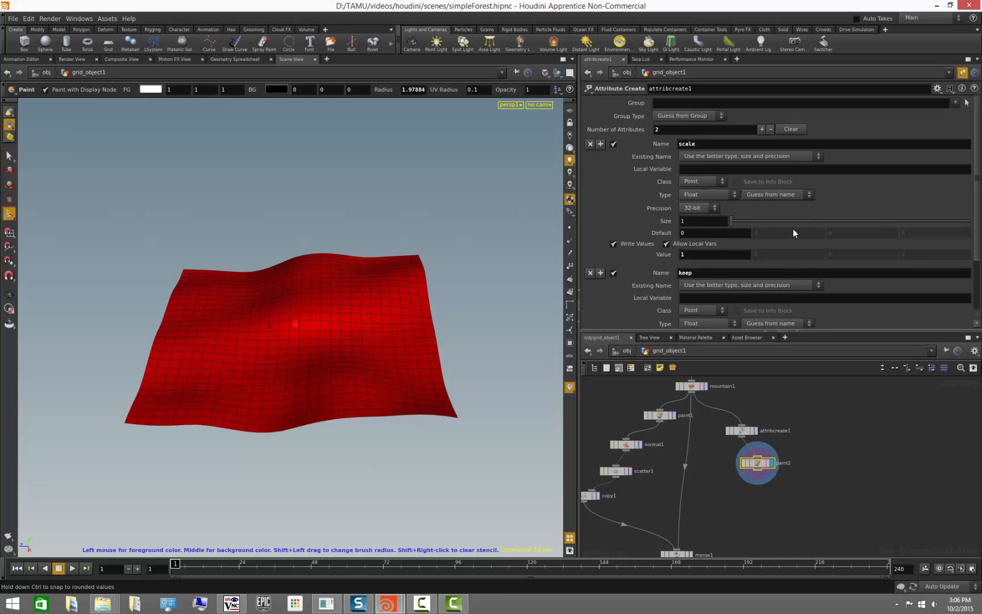
# - Temporarily set the scale attribute's size to 3 and try second values of 1, 0.5 and 2.4
pyautogui.click(810, 221)
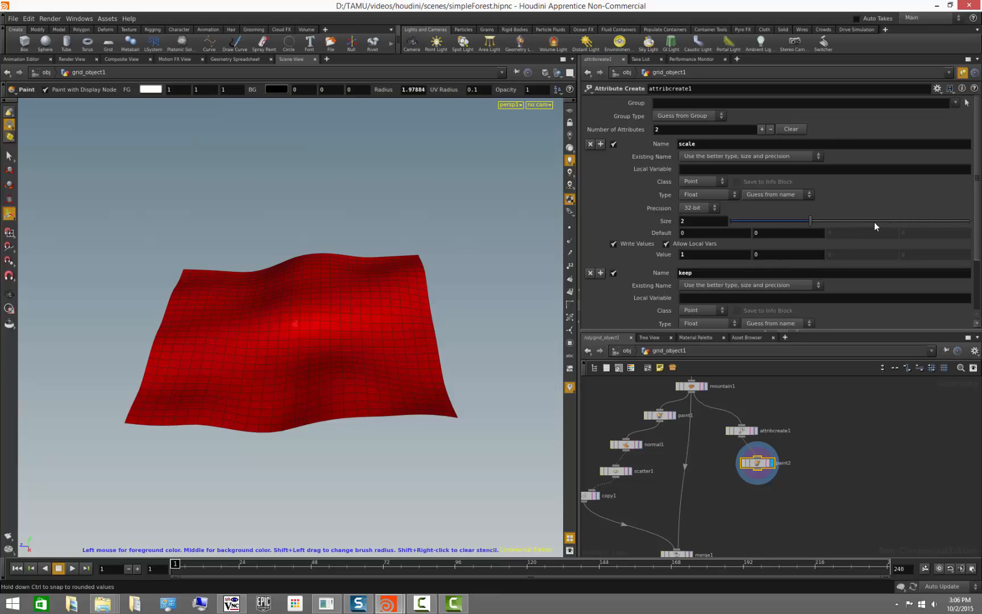
pyautogui.click(890, 221)
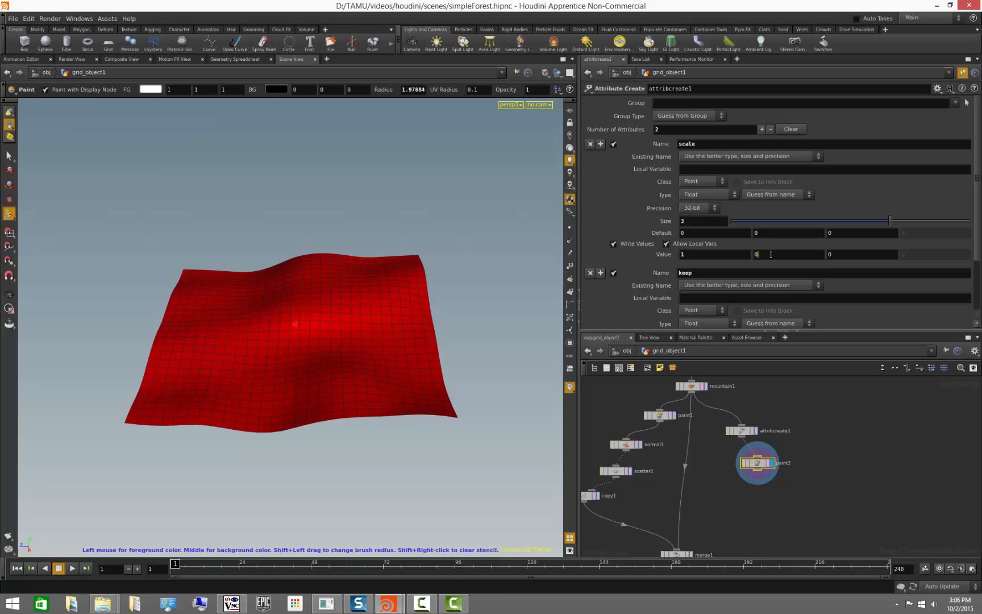
pyautogui.write('1')
pyautogui.press('Return')
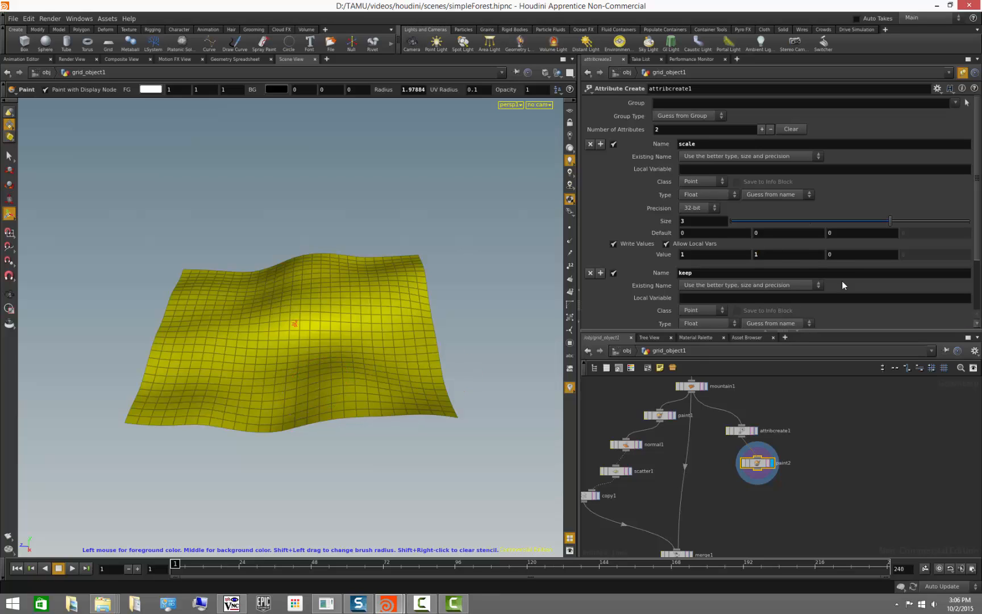
pyautogui.press('BackSpace')
pyautogui.write('0.5')
pyautogui.press('Return')
pyautogui.moveTo(778, 254); pyautogui.dragTo(785, 352, button='middle')
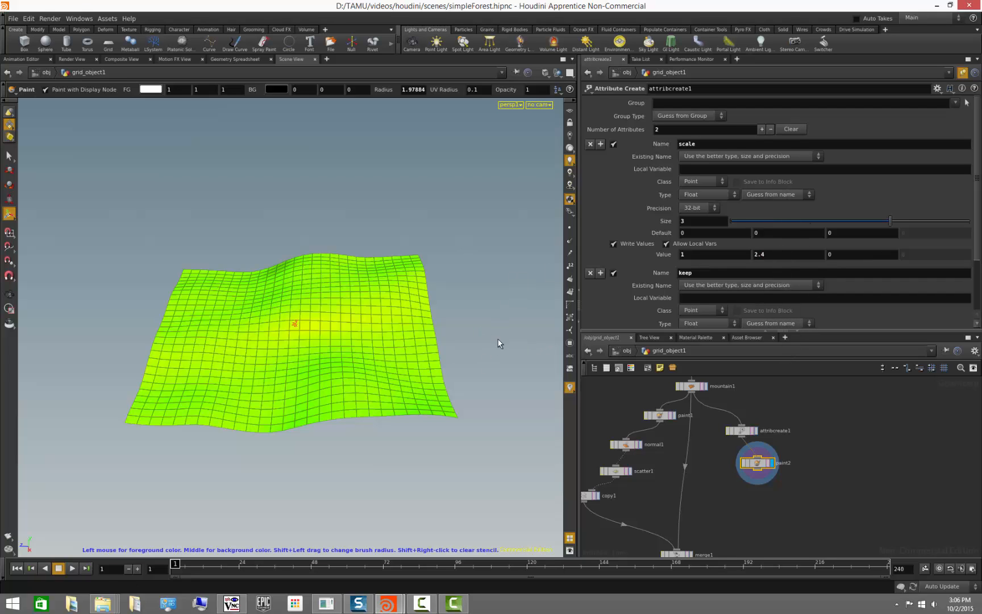
pyautogui.moveTo(498, 339)
pyautogui.keyDown('alt'); pyautogui.mouseDown()
pyautogui.moveTo(459, 359)
pyautogui.moveTo(488, 348)
pyautogui.mouseUp(); pyautogui.keyUp('alt')
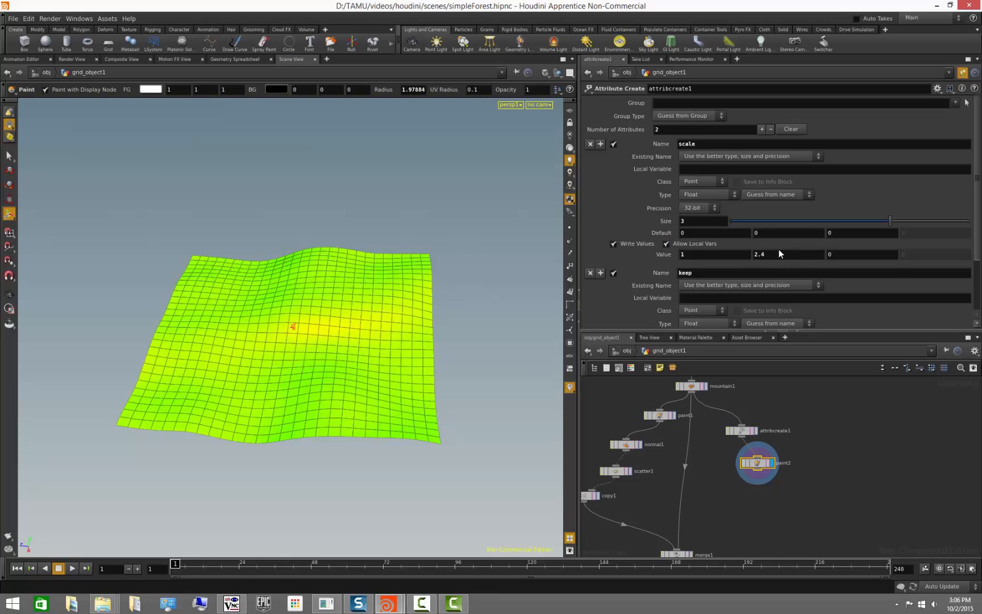
# - Reset the scale attribute's second value to 0 and its size back to 1
pyautogui.moveTo(785, 254); pyautogui.dragTo(721, 261)
pyautogui.write('0')
pyautogui.press('Return')
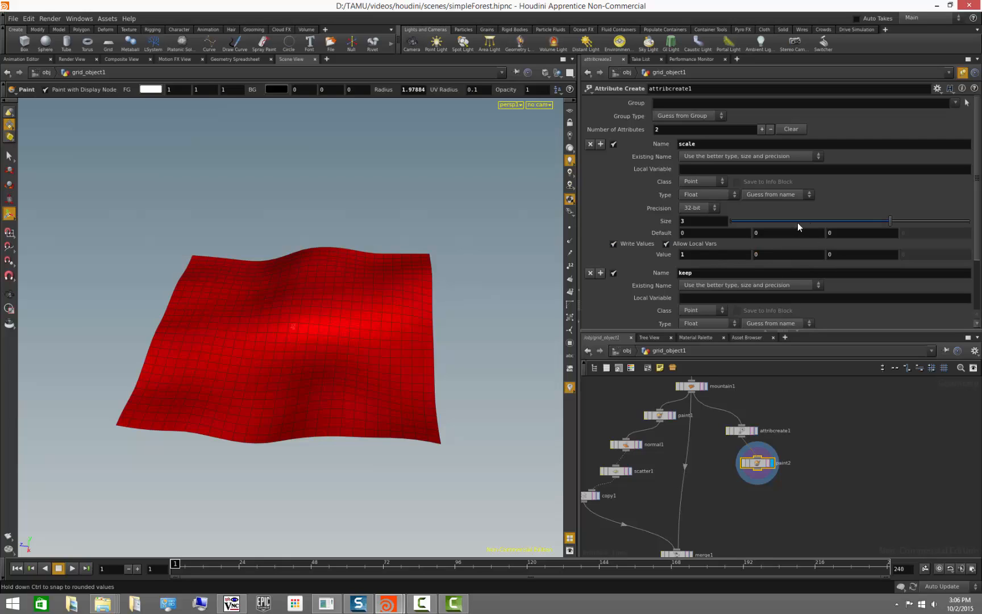
pyautogui.moveTo(810, 221); pyautogui.dragTo(752, 225)
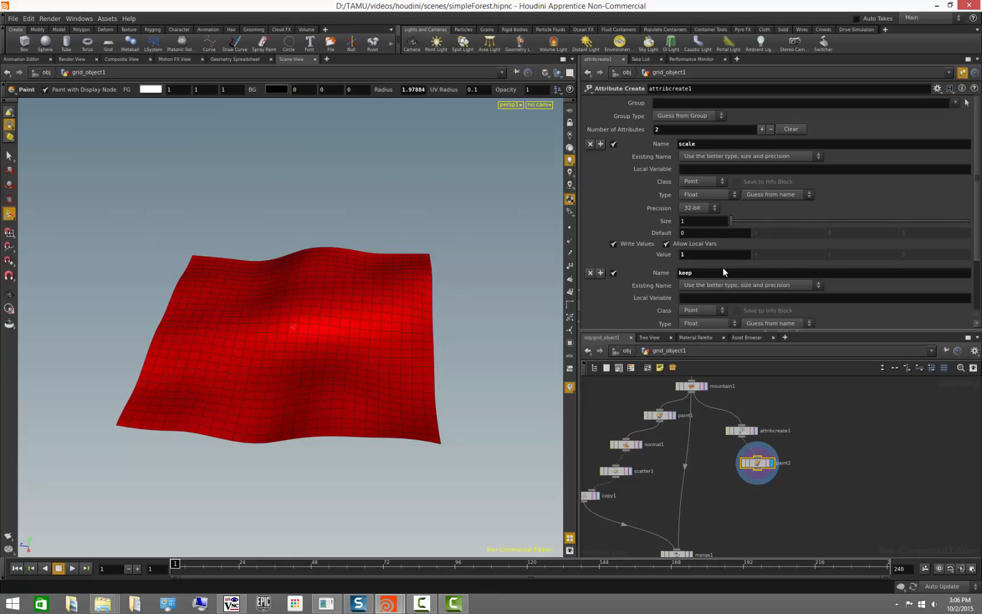
# - Unpin the parameters, return to the Paint node, and set the foreground colour to 0.05 grey
pyautogui.moveTo(741, 434); pyautogui.dragTo(758, 456)
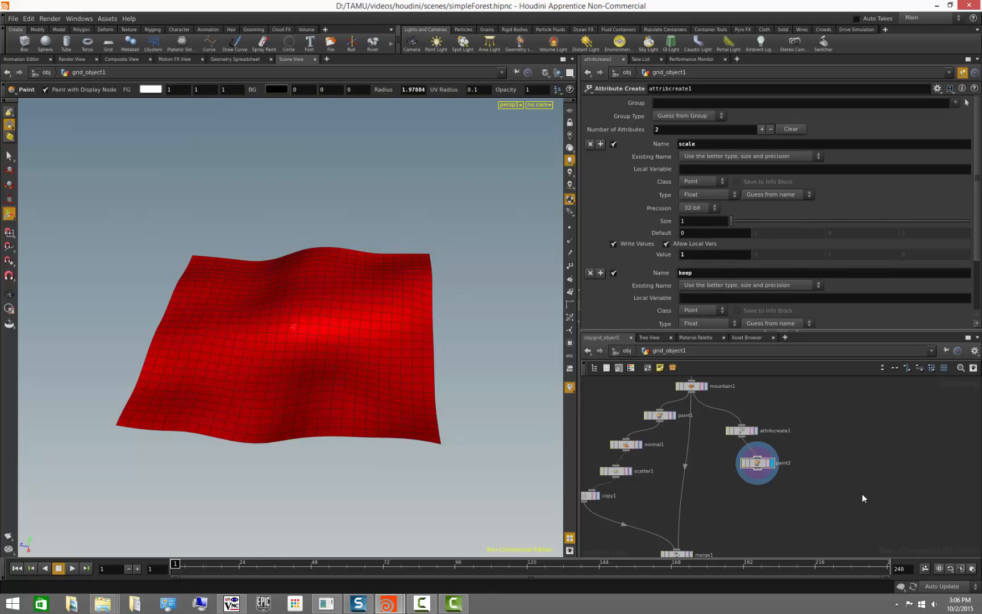
pyautogui.click(761, 469)
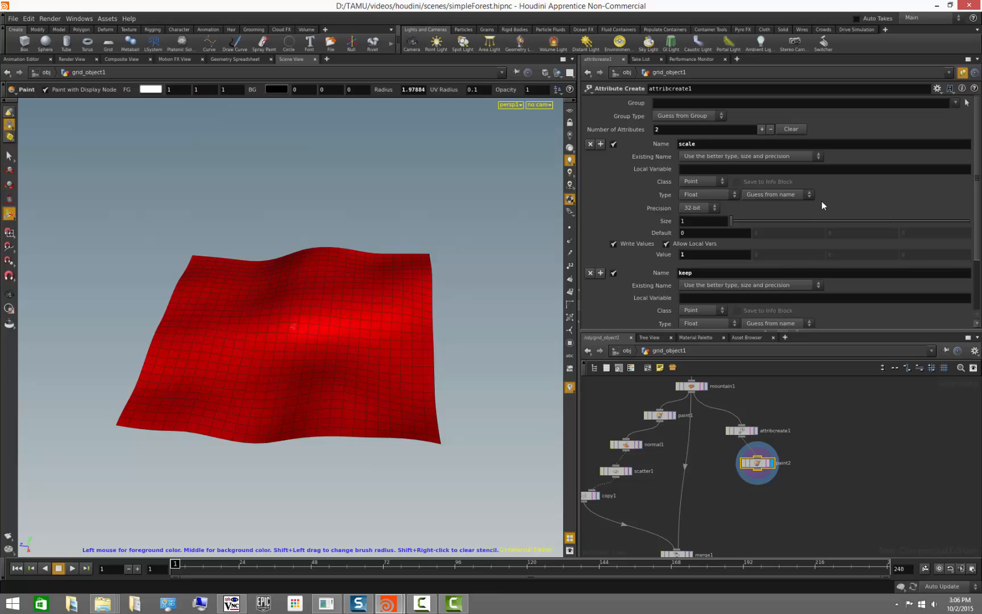
pyautogui.click(961, 72)
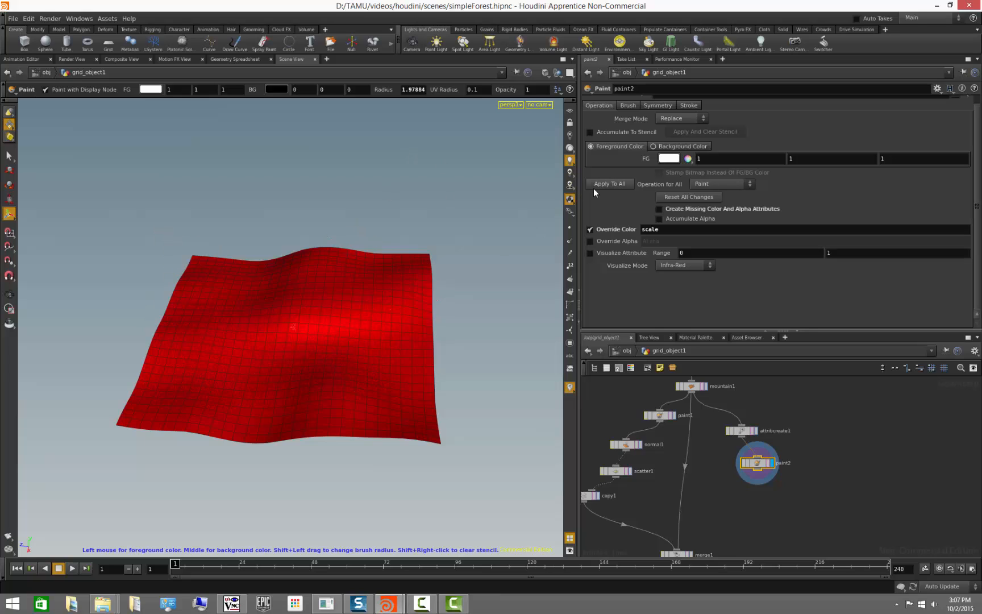
pyautogui.click(670, 159)
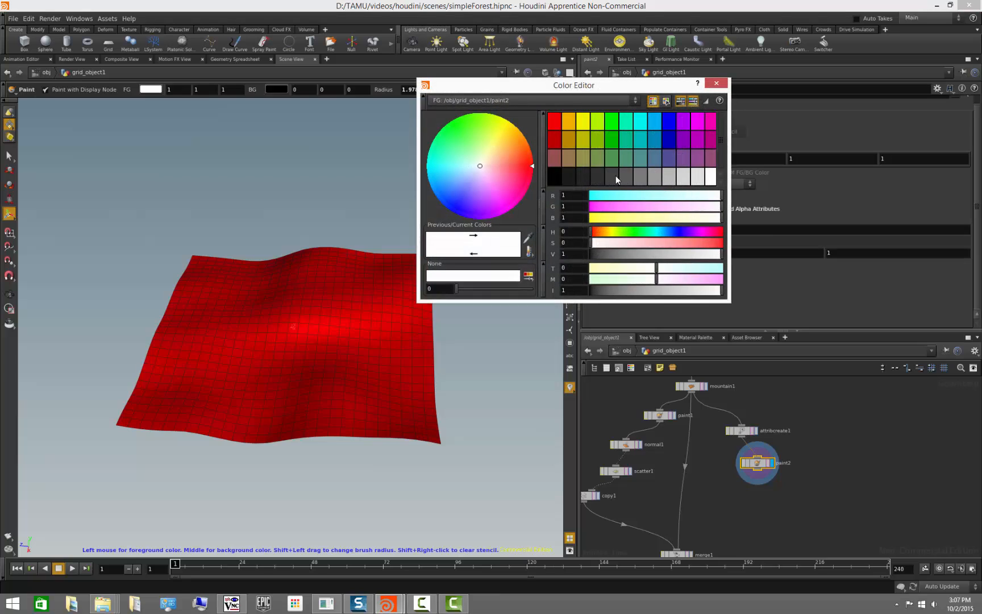
pyautogui.click(598, 178)
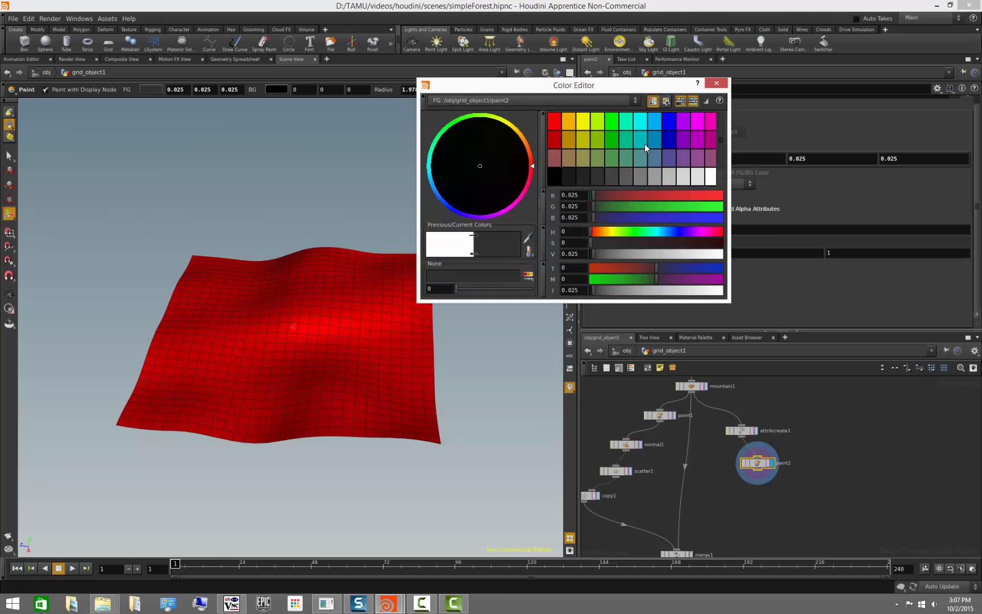
pyautogui.click(610, 178)
pyautogui.click(716, 83)
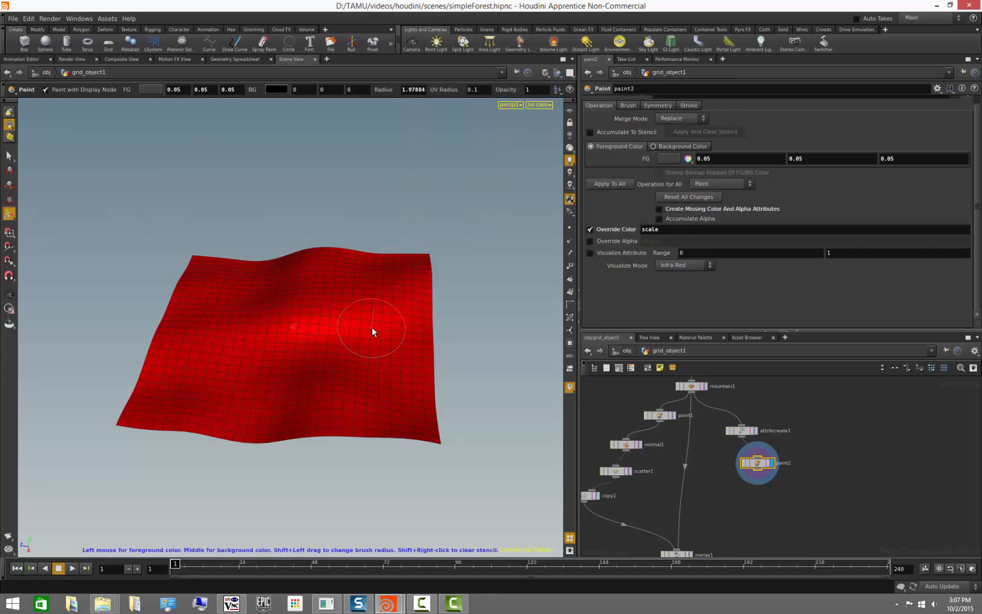
# - Paint low scale values across the middle of the terrain
pyautogui.moveTo(371, 327)
pyautogui.mouseDown()
pyautogui.moveTo(339, 329)
pyautogui.moveTo(307, 298)
pyautogui.moveTo(222, 361)
pyautogui.moveTo(352, 401)
pyautogui.moveTo(263, 369)
pyautogui.moveTo(346, 351)
pyautogui.moveTo(370, 296)
pyautogui.moveTo(257, 310)
pyautogui.moveTo(233, 302)
pyautogui.moveTo(213, 391)
pyautogui.moveTo(377, 296)
pyautogui.moveTo(239, 355)
pyautogui.moveTo(189, 391)
pyautogui.moveTo(352, 332)
pyautogui.moveTo(334, 371)
pyautogui.mouseUp()
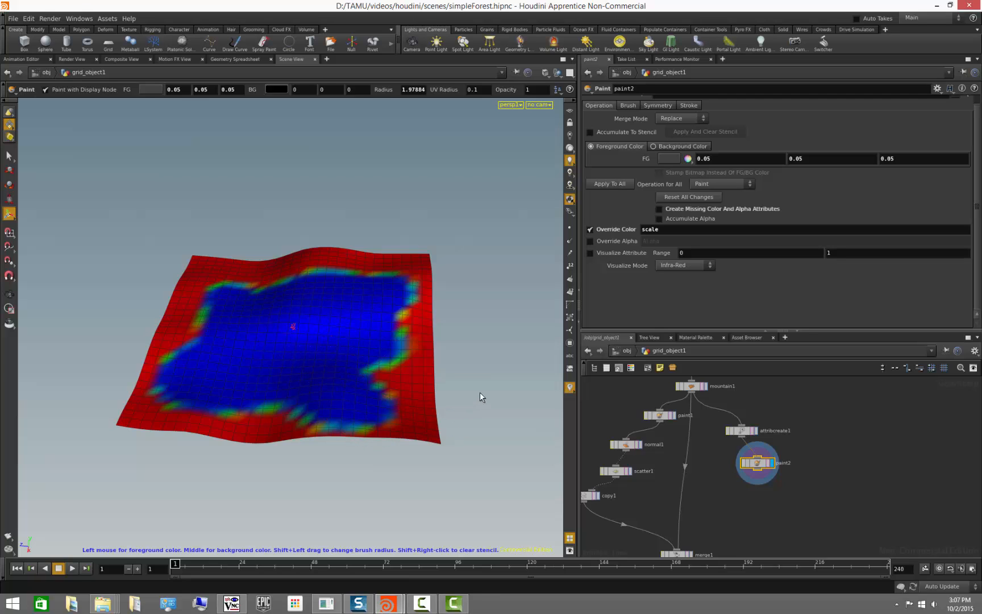
pyautogui.press('Escape')
pyautogui.moveTo(479, 392)
pyautogui.mouseDown()
pyautogui.moveTo(392, 427)
pyautogui.moveTo(463, 412)
pyautogui.moveTo(497, 383)
pyautogui.moveTo(483, 415)
pyautogui.moveTo(487, 388)
pyautogui.moveTo(477, 386)
pyautogui.mouseUp()
pyautogui.press('Return')
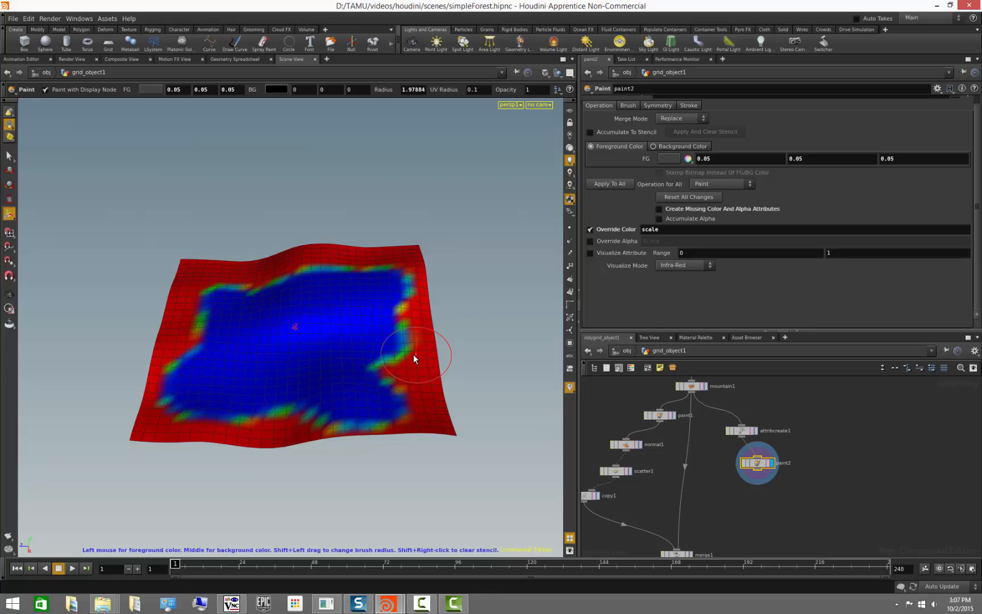
# - Open the Paint node's geometry spreadsheet and paint more low scale onto the upper terrain
pyautogui.rightClick(758, 468)
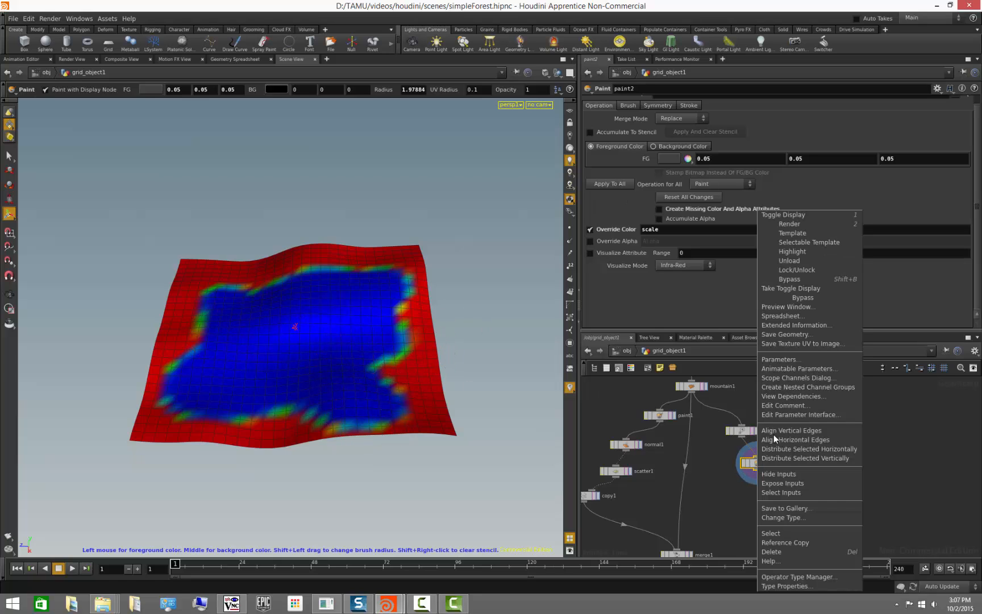
pyautogui.click(782, 315)
pyautogui.moveTo(407, 289)
pyautogui.mouseDown()
pyautogui.moveTo(806, 322)
pyautogui.moveTo(847, 310)
pyautogui.mouseUp()
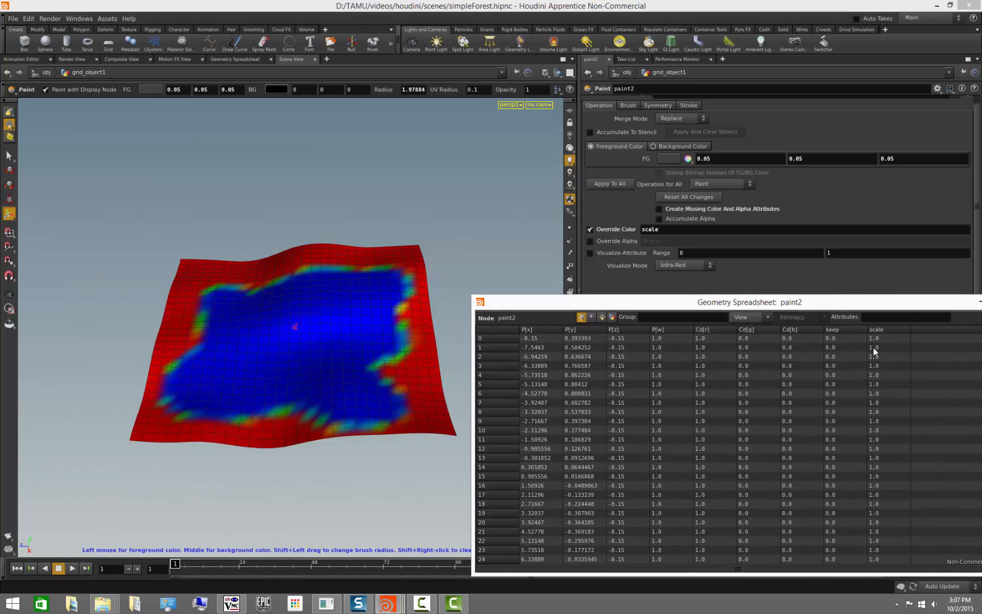
pyautogui.moveTo(201, 279)
pyautogui.mouseDown()
pyautogui.moveTo(196, 263)
pyautogui.moveTo(426, 264)
pyautogui.moveTo(424, 316)
pyautogui.moveTo(398, 250)
pyautogui.moveTo(375, 250)
pyautogui.moveTo(429, 341)
pyautogui.moveTo(428, 300)
pyautogui.moveTo(339, 278)
pyautogui.moveTo(351, 283)
pyautogui.moveTo(346, 312)
pyautogui.mouseUp()
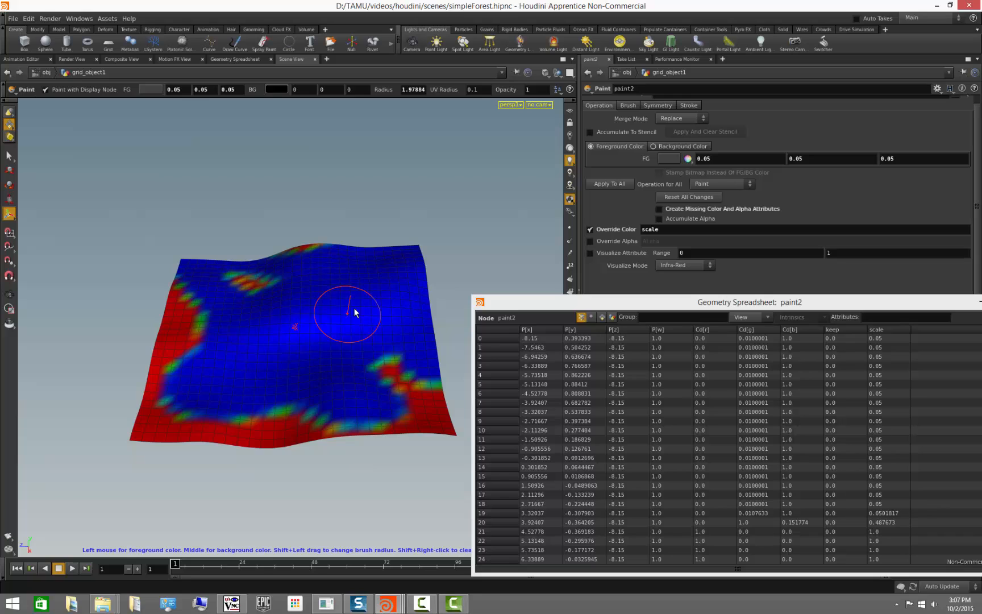
# - Set the foreground colour back to white and paint high scale over the right side of the terrain
pyautogui.click(688, 159)
pyautogui.click(711, 177)
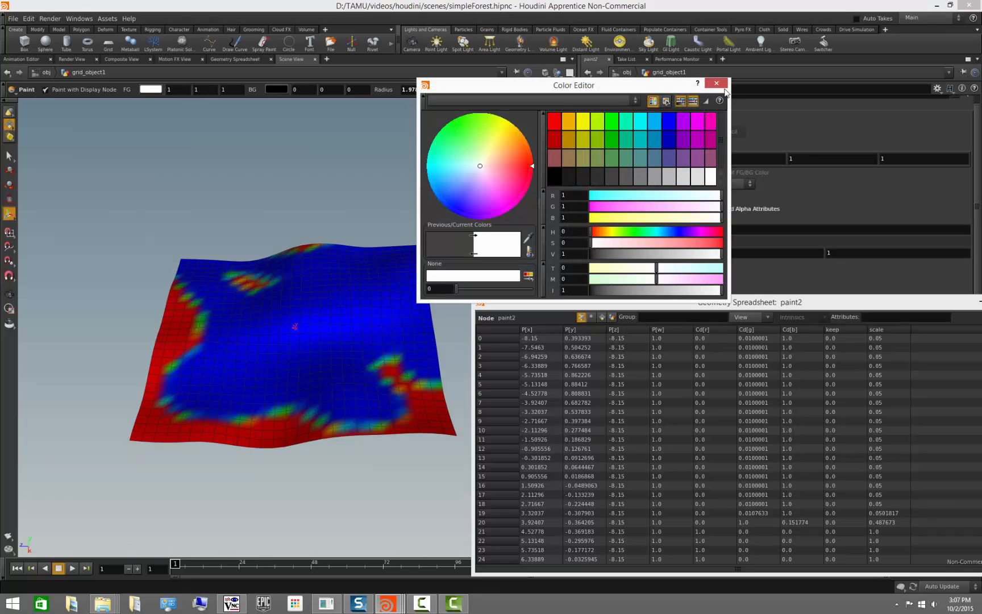
pyautogui.click(716, 83)
pyautogui.click(393, 317)
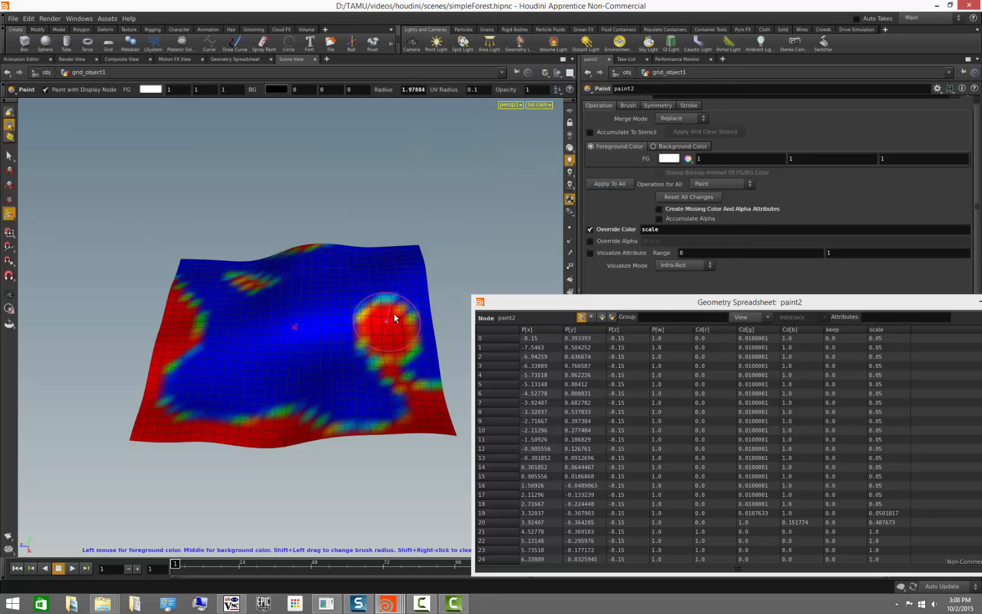
pyautogui.moveTo(394, 313)
pyautogui.mouseDown()
pyautogui.moveTo(412, 288)
pyautogui.moveTo(406, 256)
pyautogui.moveTo(421, 367)
pyautogui.moveTo(344, 302)
pyautogui.moveTo(384, 276)
pyautogui.mouseUp()
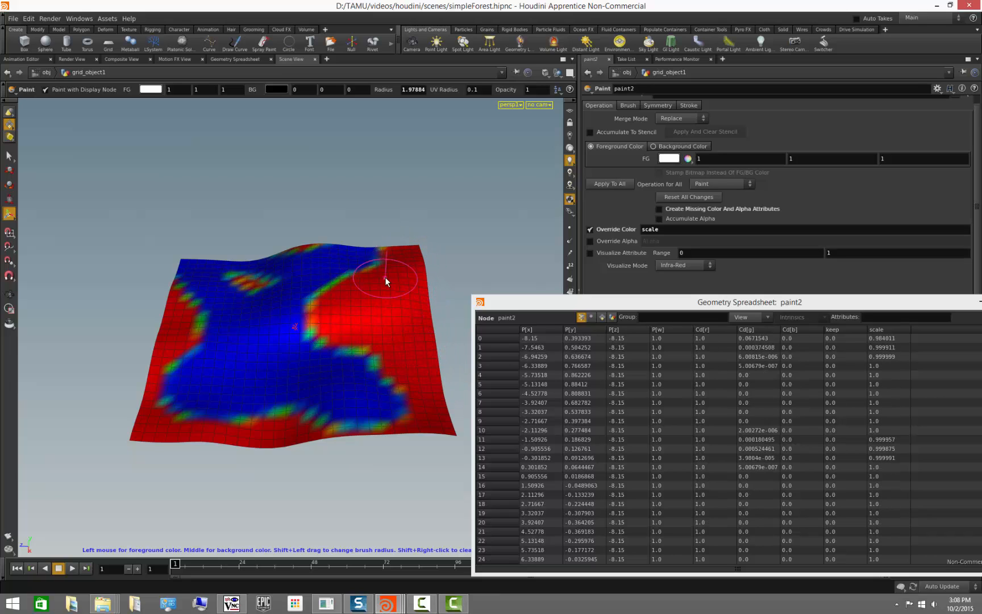
# - Close the spreadsheet and smooth the whole painted scale attribute twice using Smooth with Apply To All
pyautogui.moveTo(938, 307); pyautogui.dragTo(860, 307)
pyautogui.click(935, 311)
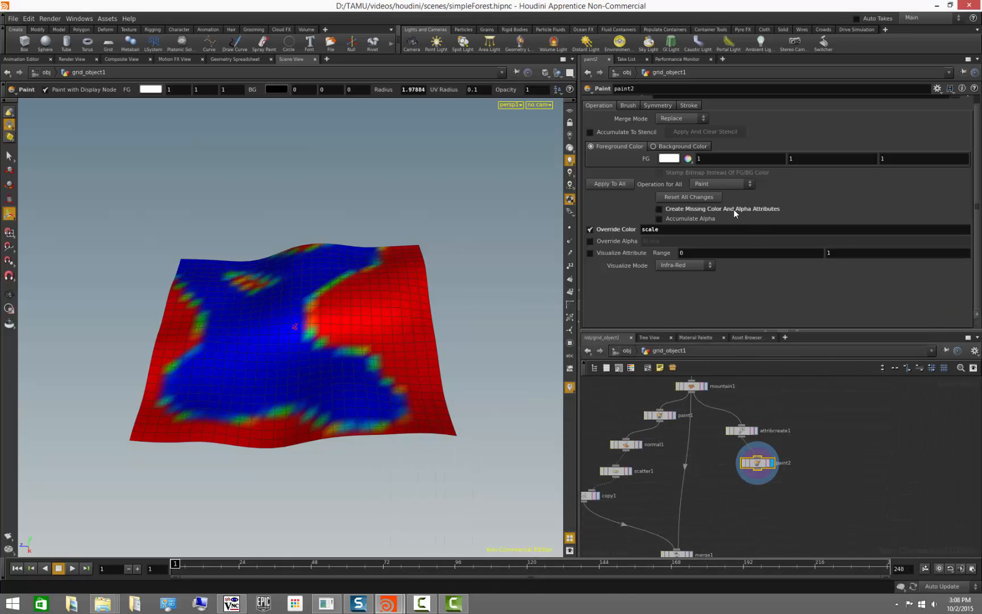
pyautogui.click(709, 185)
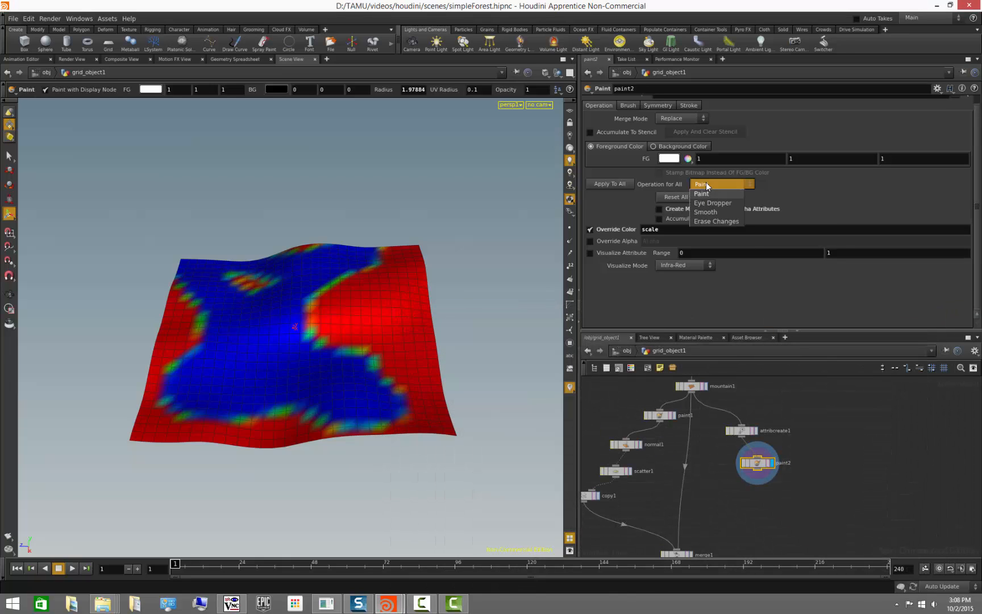
pyautogui.click(717, 213)
pyautogui.click(619, 185)
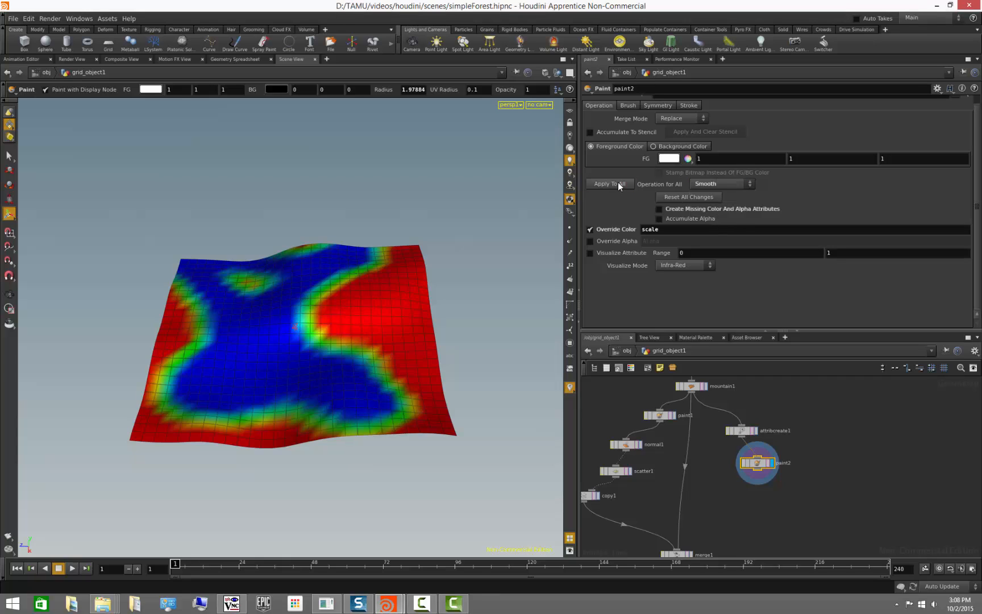
pyautogui.click(619, 185)
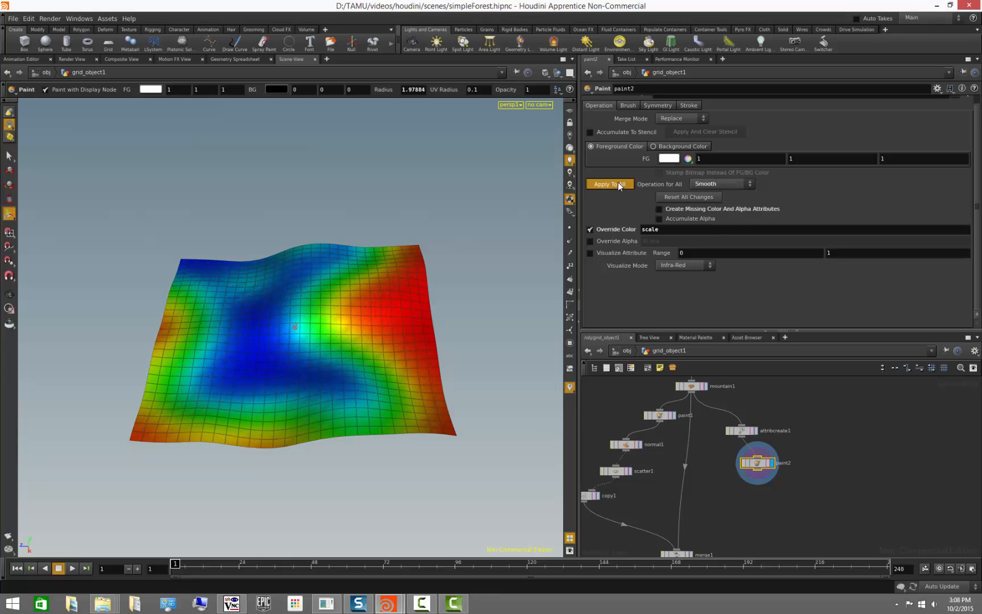
# - Orbit around the terrain to examine the smoothed scale painting
pyautogui.moveTo(461, 339)
pyautogui.keyDown('alt'); pyautogui.mouseDown()
pyautogui.moveTo(397, 349)
pyautogui.moveTo(351, 369)
pyautogui.moveTo(488, 341)
pyautogui.moveTo(464, 363)
pyautogui.moveTo(465, 351)
pyautogui.mouseUp(); pyautogui.keyUp('alt')
pyautogui.press('Return')
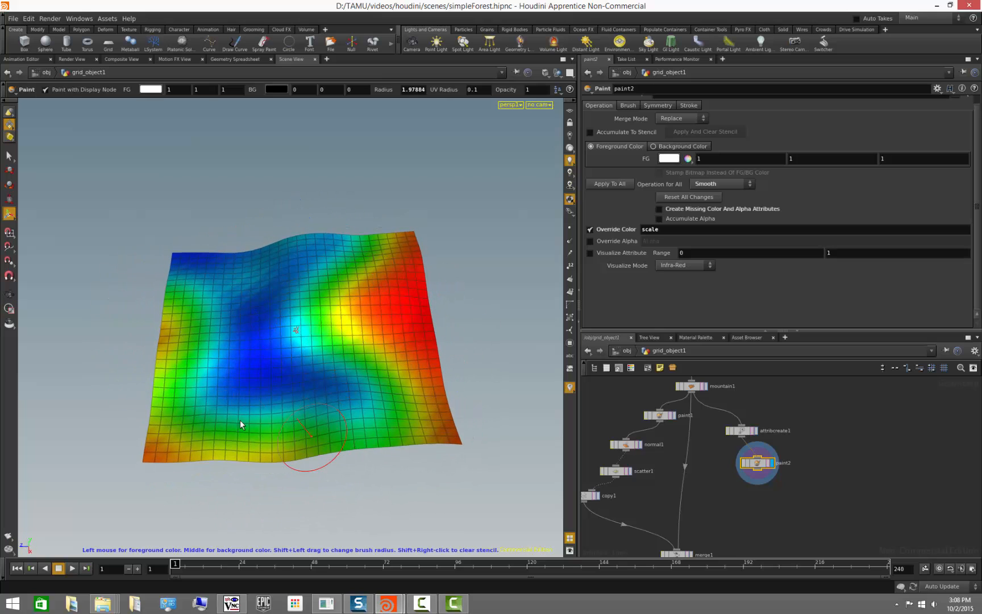
pyautogui.keyDown('alt'); pyautogui.moveTo(303, 430); pyautogui.dragTo(310, 461); pyautogui.keyUp('alt')
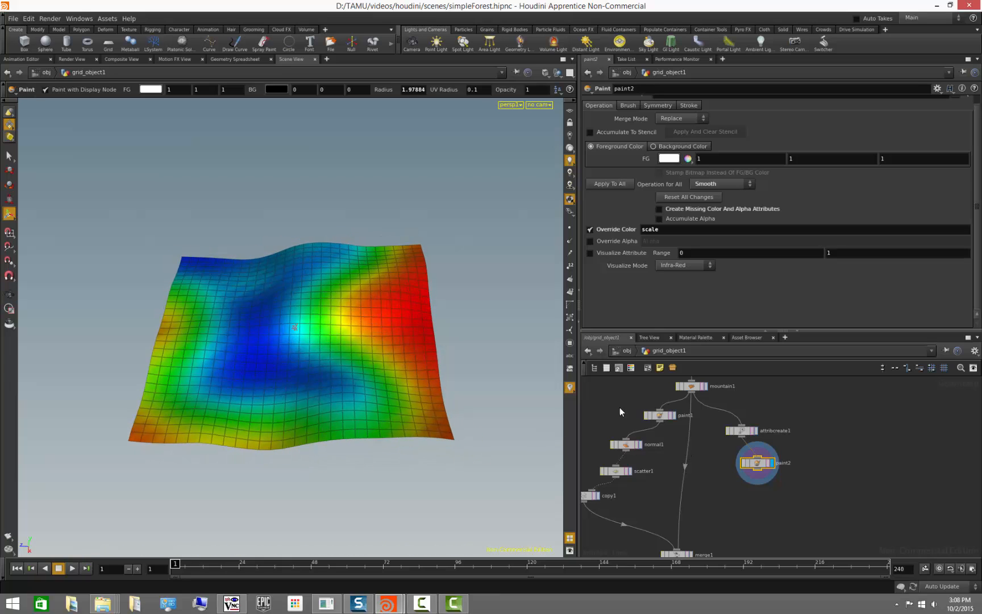
pyautogui.click(569, 135)
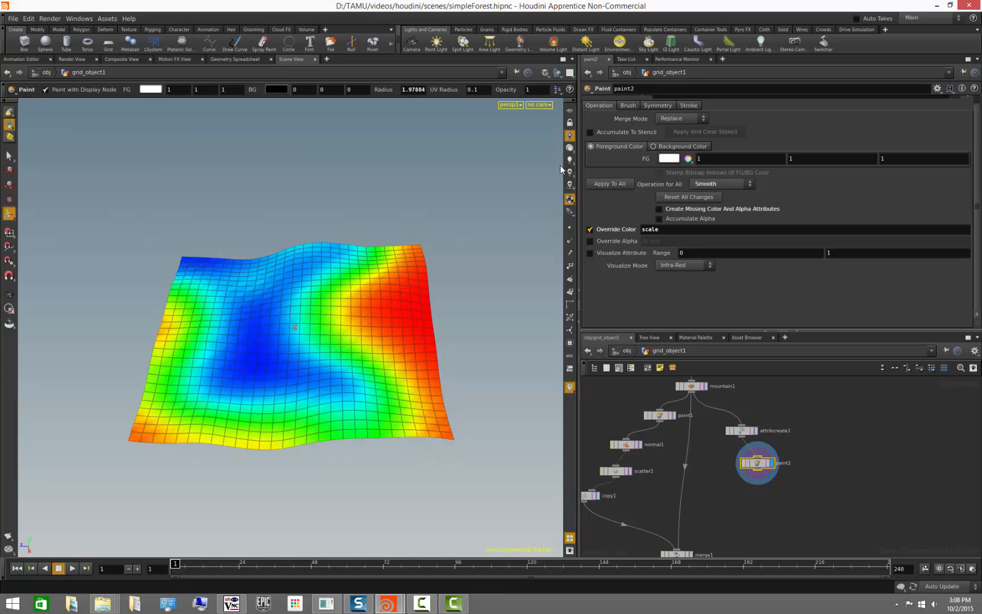
pyautogui.moveTo(367, 392)
pyautogui.mouseDown()
pyautogui.moveTo(366, 404)
pyautogui.moveTo(477, 424)
pyautogui.moveTo(528, 333)
pyautogui.mouseUp()
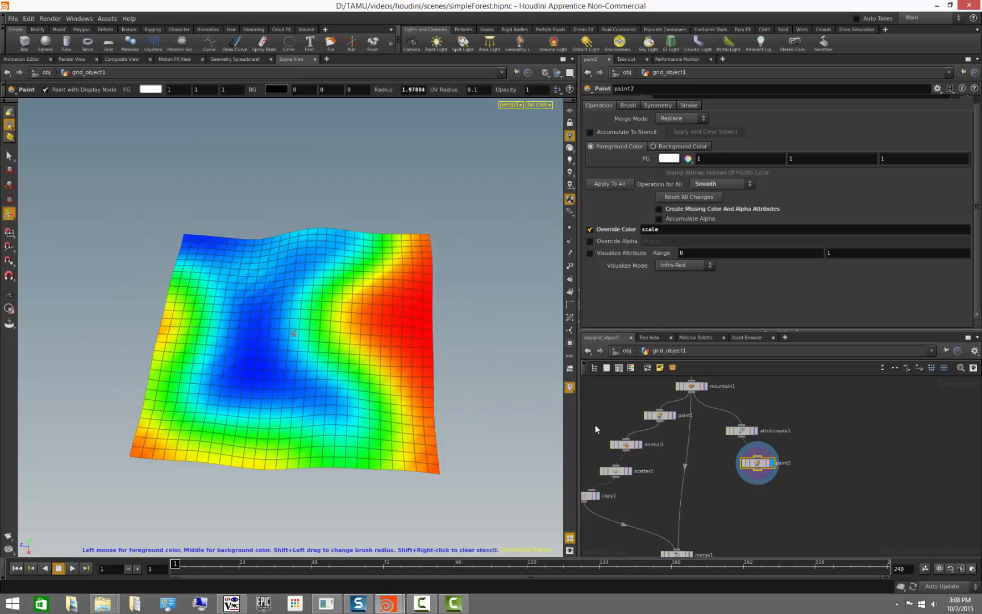
# - Preview the scale in Grayscale visualize mode, then switch back to Infra-Red
pyautogui.click(692, 264)
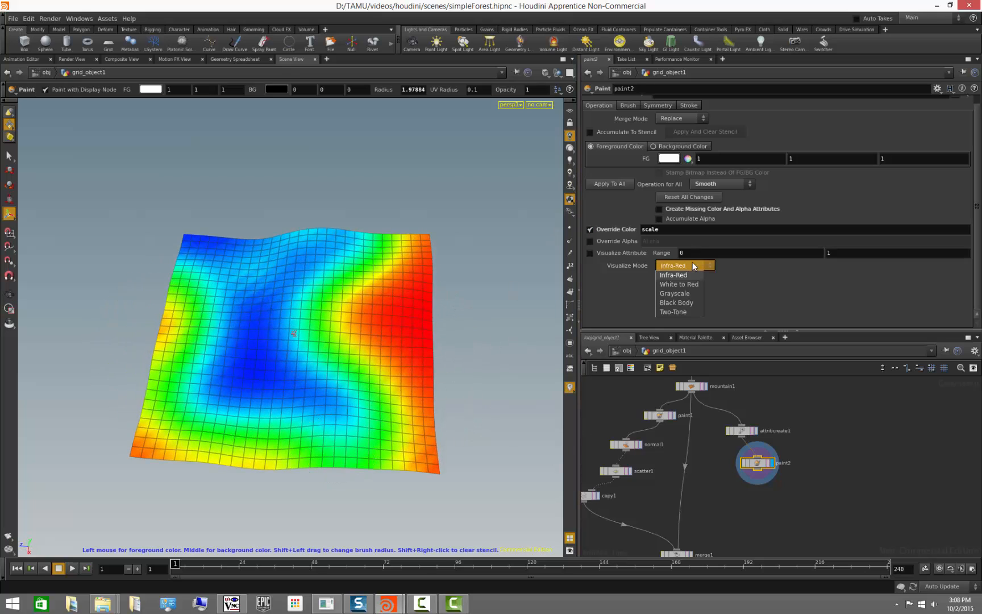
pyautogui.click(685, 294)
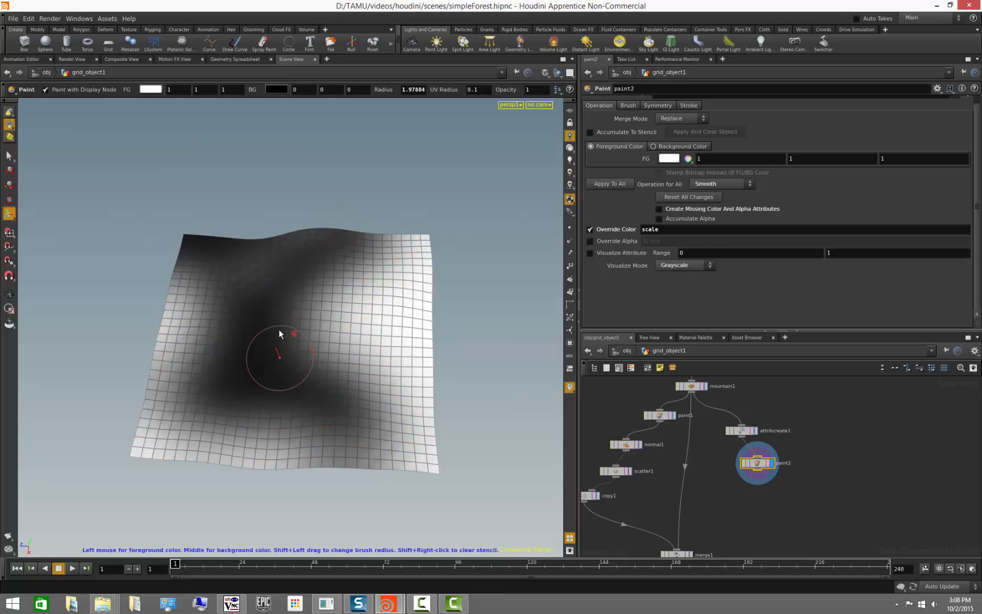
pyautogui.click(684, 270)
pyautogui.click(683, 273)
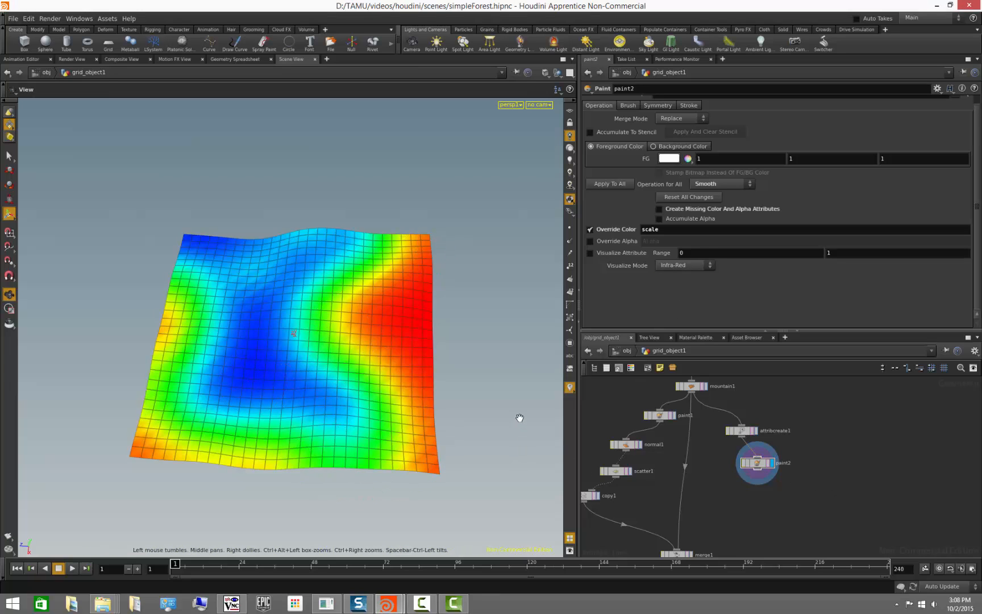
pyautogui.moveTo(514, 392)
pyautogui.keyDown('alt'); pyautogui.mouseDown()
pyautogui.moveTo(514, 369)
pyautogui.moveTo(513, 392)
pyautogui.mouseUp(); pyautogui.keyUp('alt')
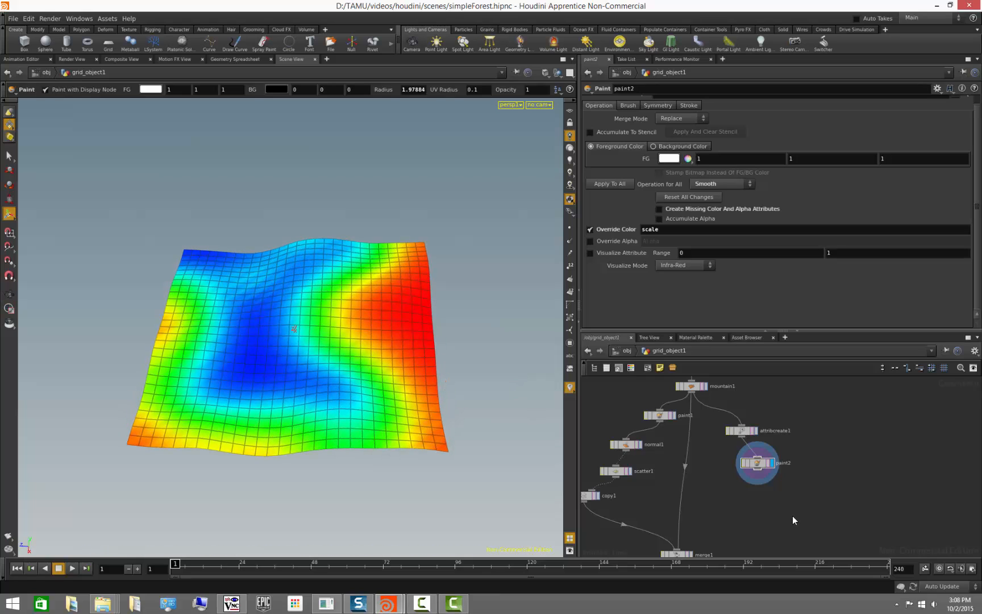
pyautogui.moveTo(798, 507); pyautogui.dragTo(775, 484, button='middle')
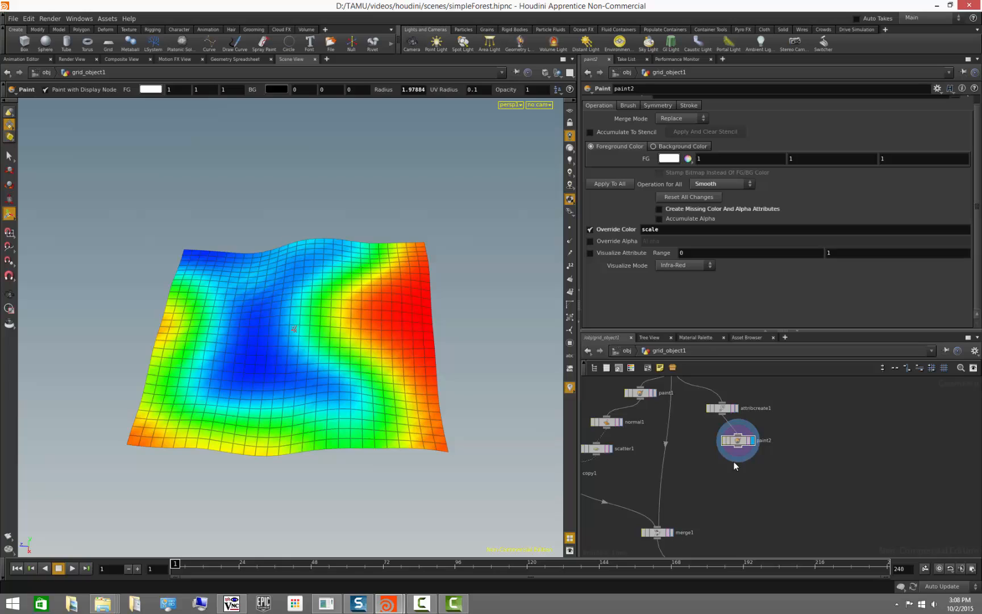
# - Append a new Paint node below paint2 and make it the displayed node
pyautogui.middleClick(739, 447)
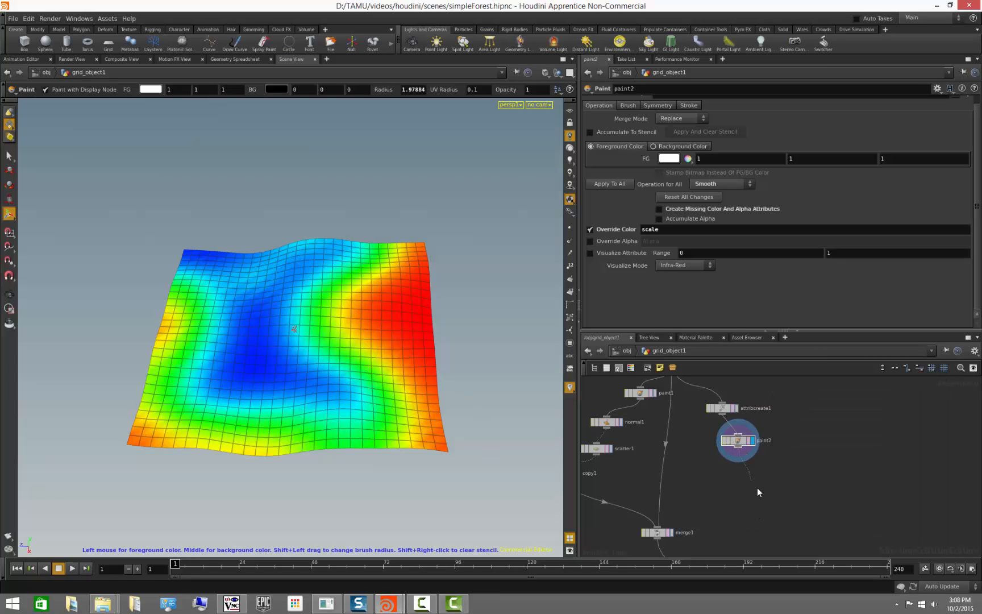
pyautogui.press('Tab')
pyautogui.write('paint')
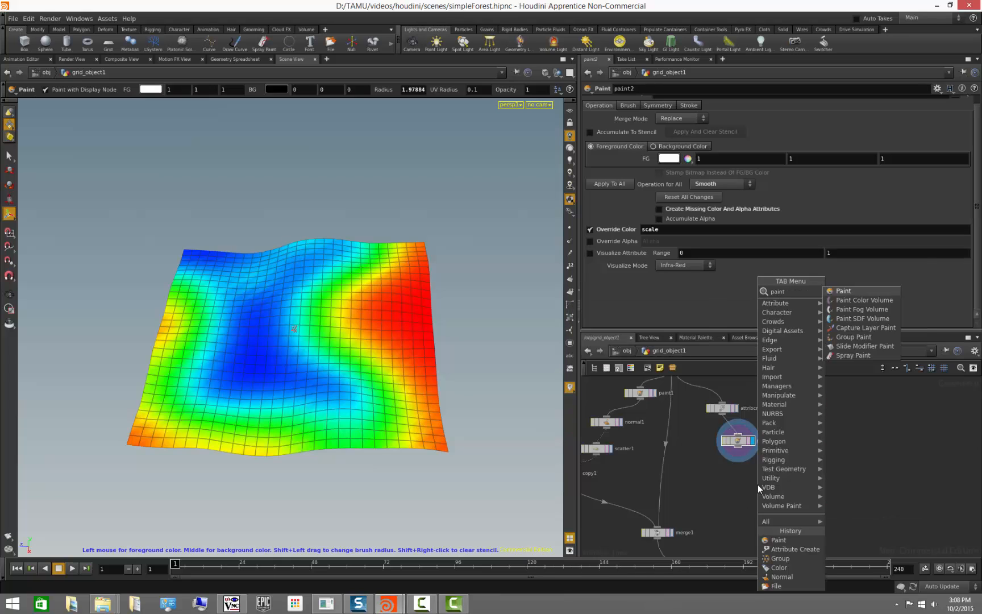
pyautogui.press('Return')
pyautogui.click(757, 484)
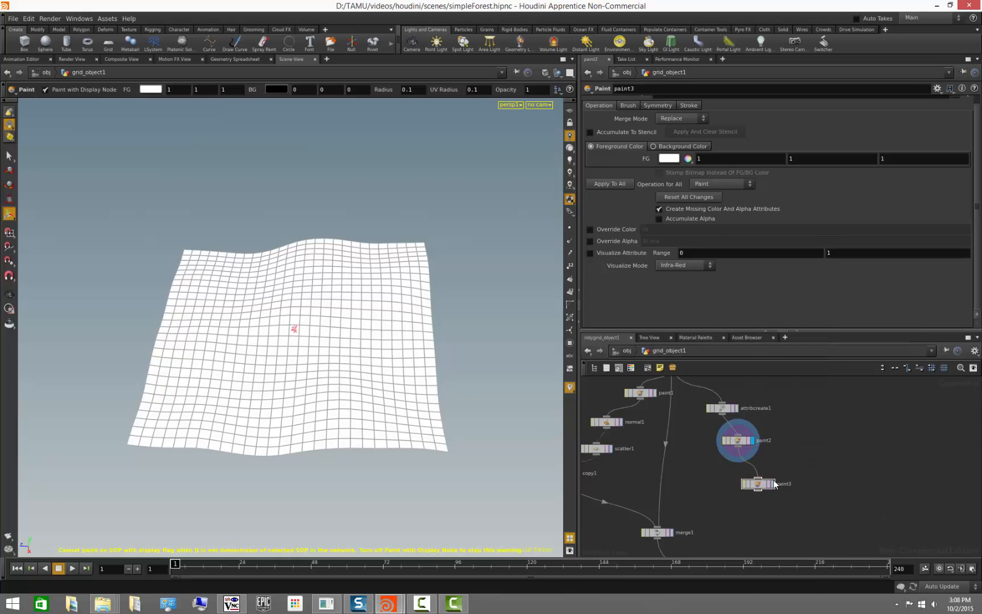
pyautogui.click(569, 148)
pyautogui.moveTo(475, 380)
pyautogui.keyDown('alt'); pyautogui.mouseDown()
pyautogui.moveTo(448, 366)
pyautogui.moveTo(477, 377)
pyautogui.mouseUp(); pyautogui.keyUp('alt')
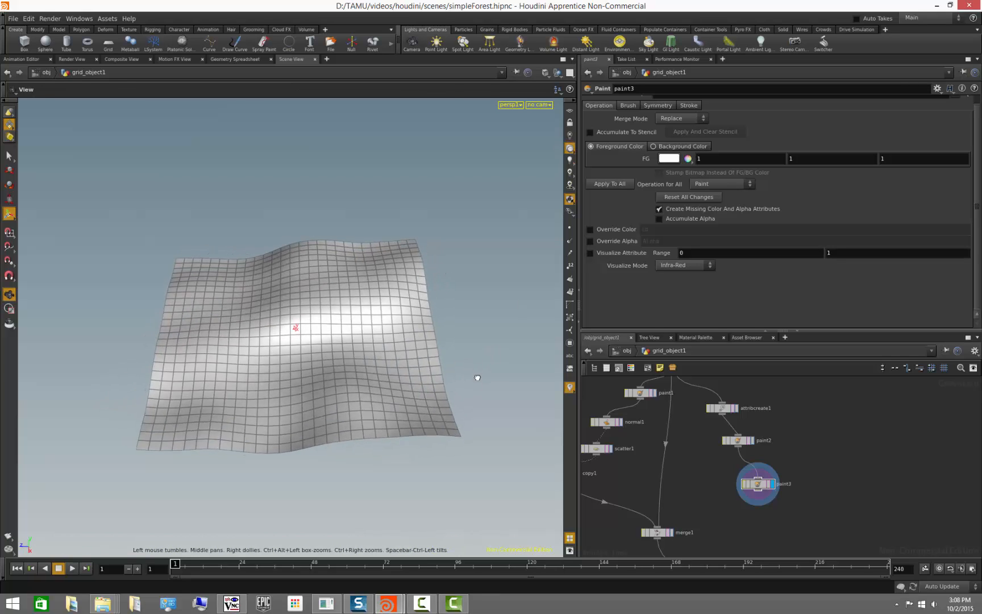
# - Enable Override Color on the new paint node and set the painted attribute to keep
pyautogui.click(591, 229)
pyautogui.moveTo(676, 232); pyautogui.dragTo(575, 231)
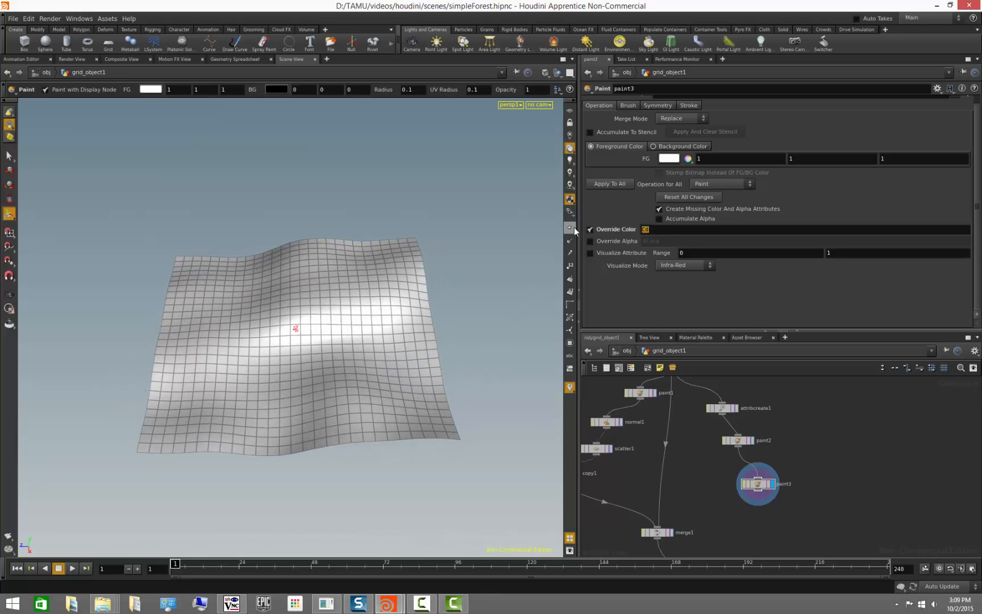
pyautogui.write('keep')
pyautogui.press('Return')
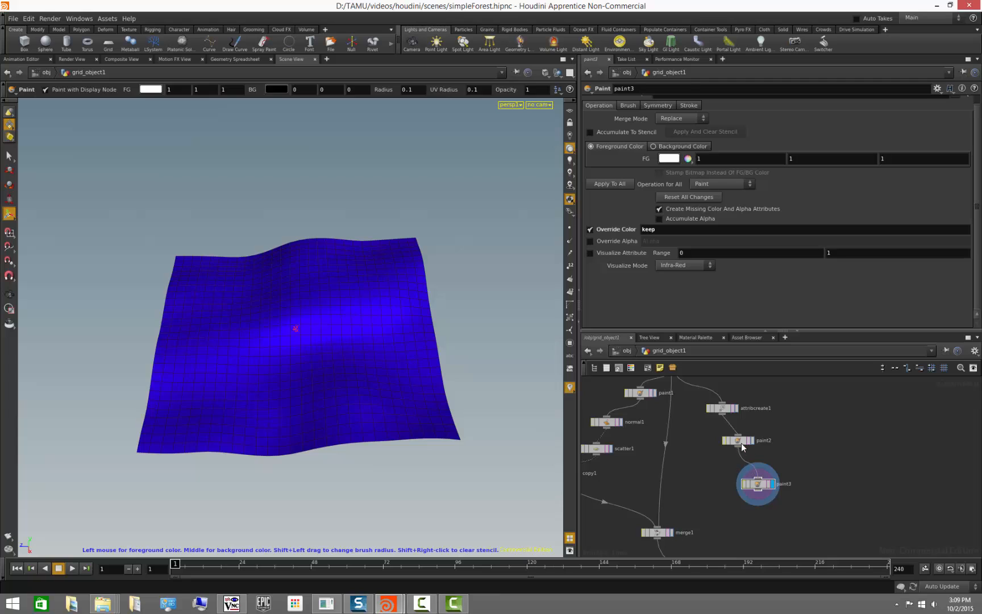
# - Examine the keep attribute's settings on the Attribute Create node
pyautogui.click(723, 408)
pyautogui.scroll(-5, 728, 180)
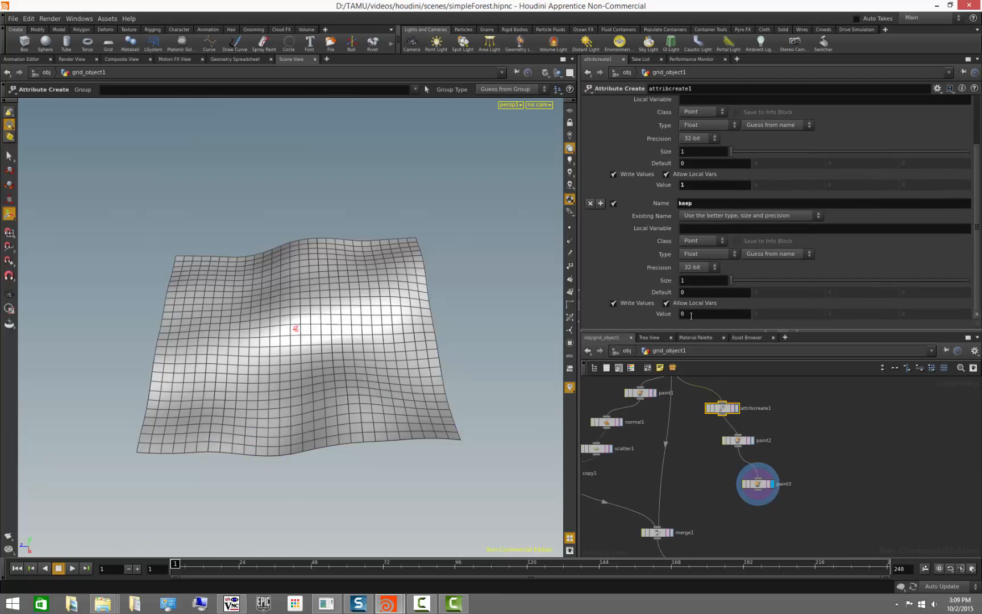
pyautogui.scroll(3, 704, 318)
# - Enlarge the brush to about 2.67 and paint keep over the centre and left patches of the terrain
pyautogui.click(755, 483)
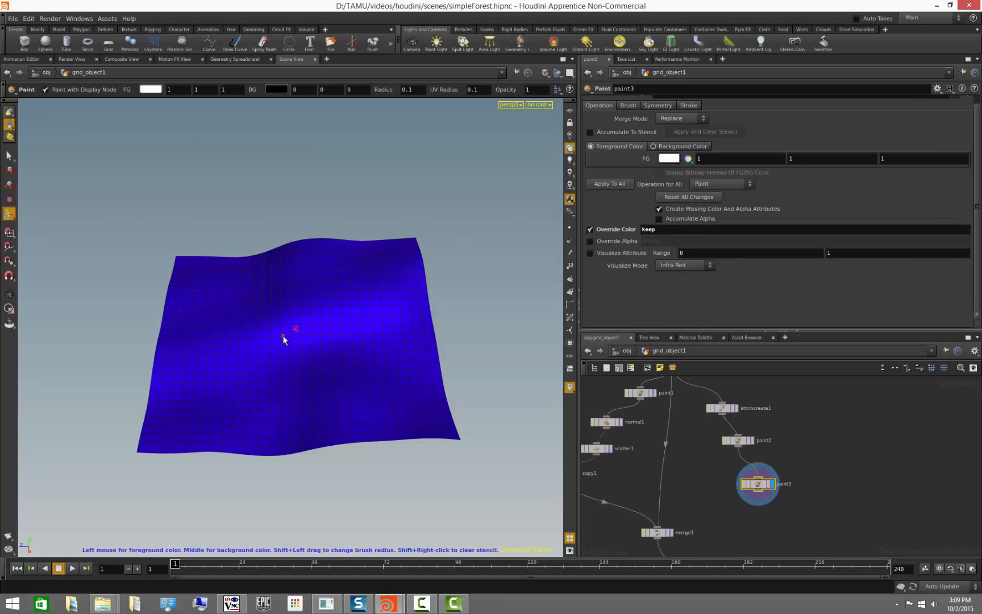
pyautogui.scroll(10, 282, 335)
pyautogui.scroll(2, 315, 355)
pyautogui.moveTo(322, 371)
pyautogui.mouseDown()
pyautogui.moveTo(279, 351)
pyautogui.moveTo(303, 322)
pyautogui.moveTo(300, 368)
pyautogui.moveTo(404, 263)
pyautogui.moveTo(302, 233)
pyautogui.moveTo(338, 248)
pyautogui.moveTo(412, 241)
pyautogui.moveTo(430, 278)
pyautogui.moveTo(433, 421)
pyautogui.moveTo(404, 435)
pyautogui.moveTo(352, 394)
pyautogui.mouseUp()
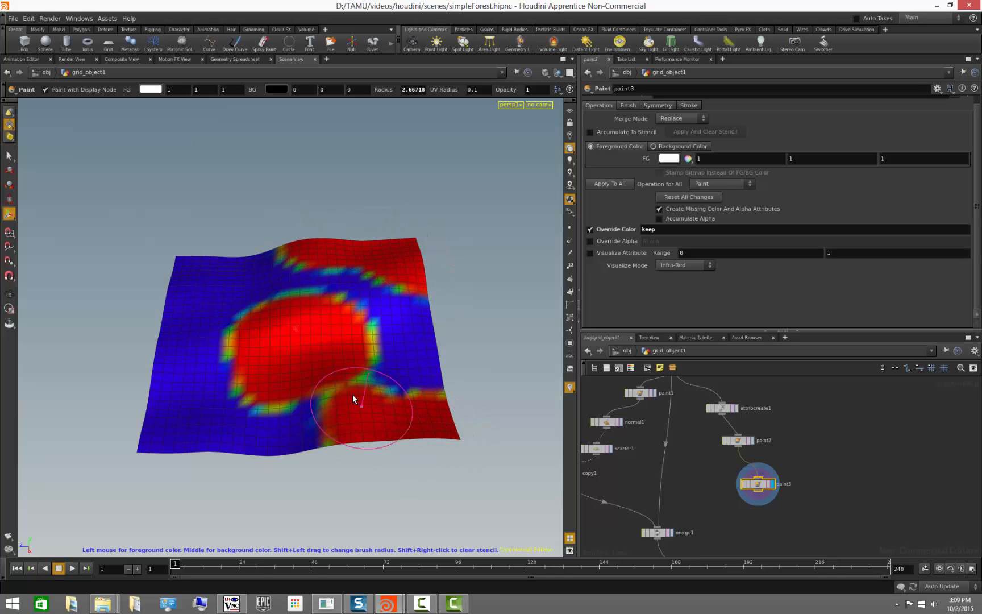
pyautogui.click(166, 347)
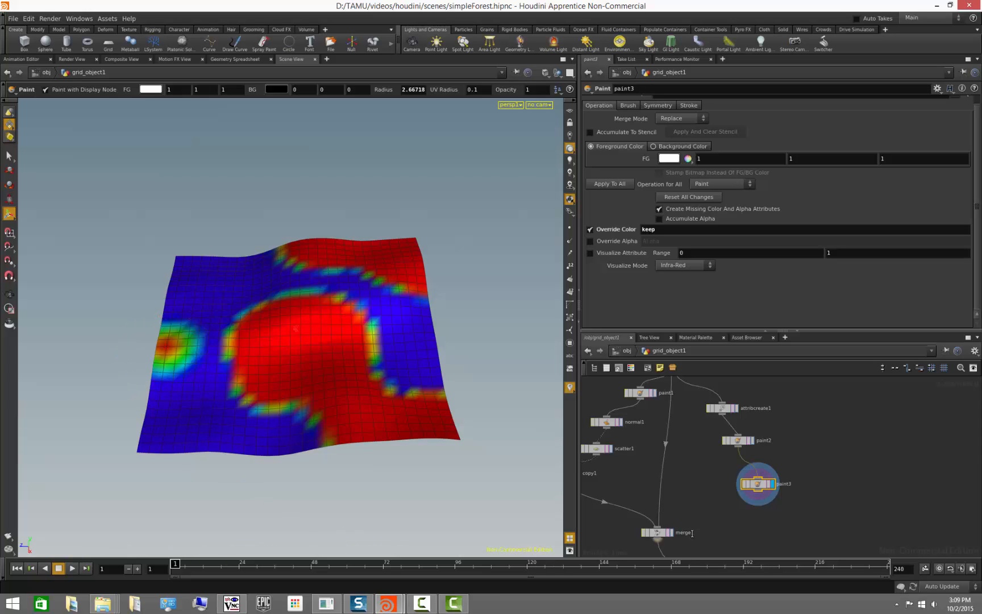
# - Open the geometry spreadsheet for paint3 to inspect the keep values, then close it
pyautogui.rightClick(756, 483)
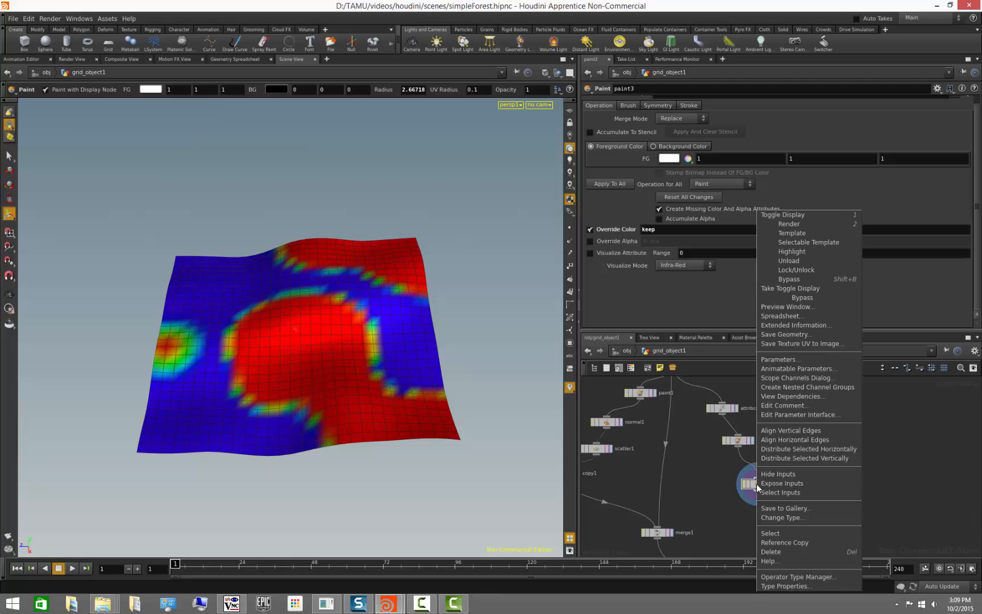
pyautogui.click(785, 314)
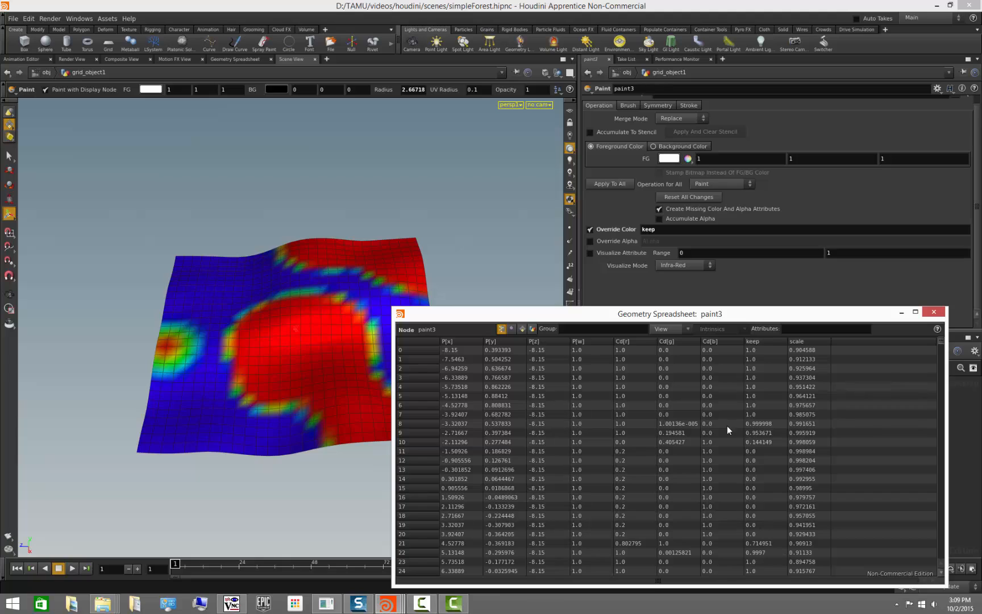
pyautogui.click(925, 311)
# - Turn off Create Missing Color And Alpha Attributes on paint3
pyautogui.click(697, 210)
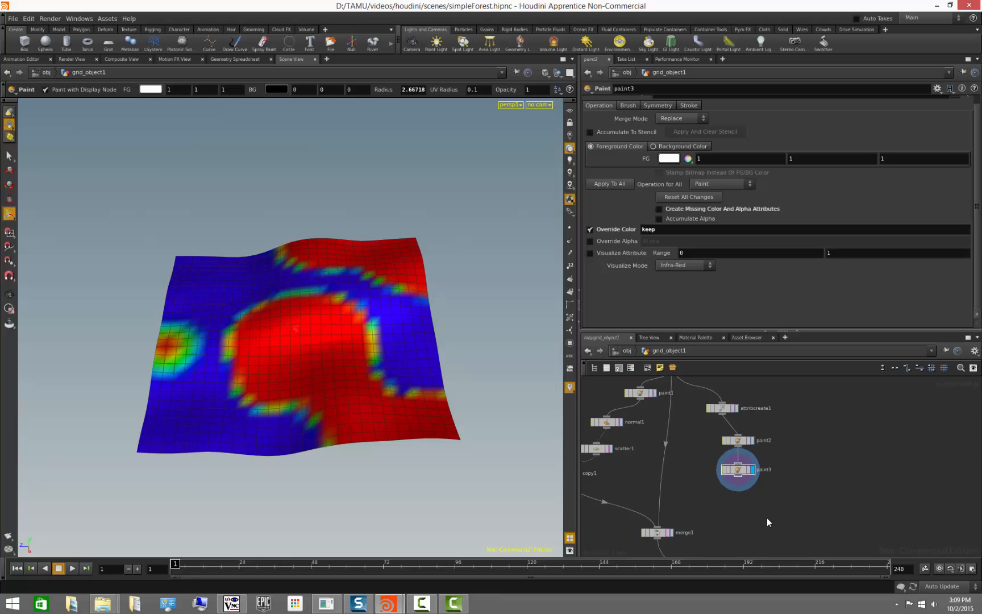
pyautogui.moveTo(778, 538)
pyautogui.mouseDown(button='middle')
pyautogui.moveTo(825, 489)
pyautogui.moveTo(814, 516)
pyautogui.moveTo(762, 554)
pyautogui.mouseUp(button='middle')
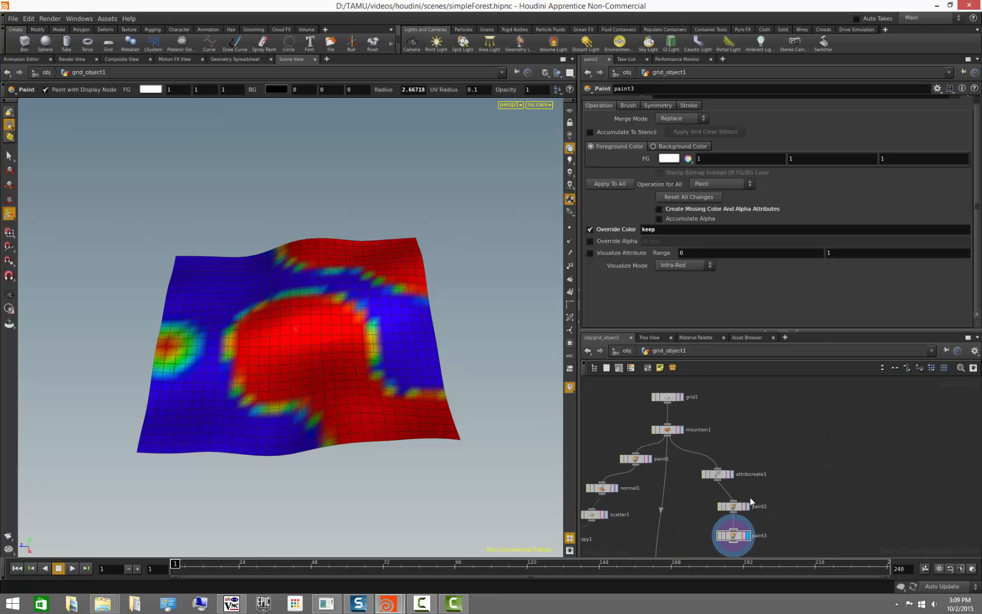
pyautogui.moveTo(728, 507)
pyautogui.mouseDown()
pyautogui.moveTo(764, 475)
pyautogui.moveTo(781, 504)
pyautogui.mouseUp()
pyautogui.moveTo(812, 501); pyautogui.dragTo(806, 434, button='middle')
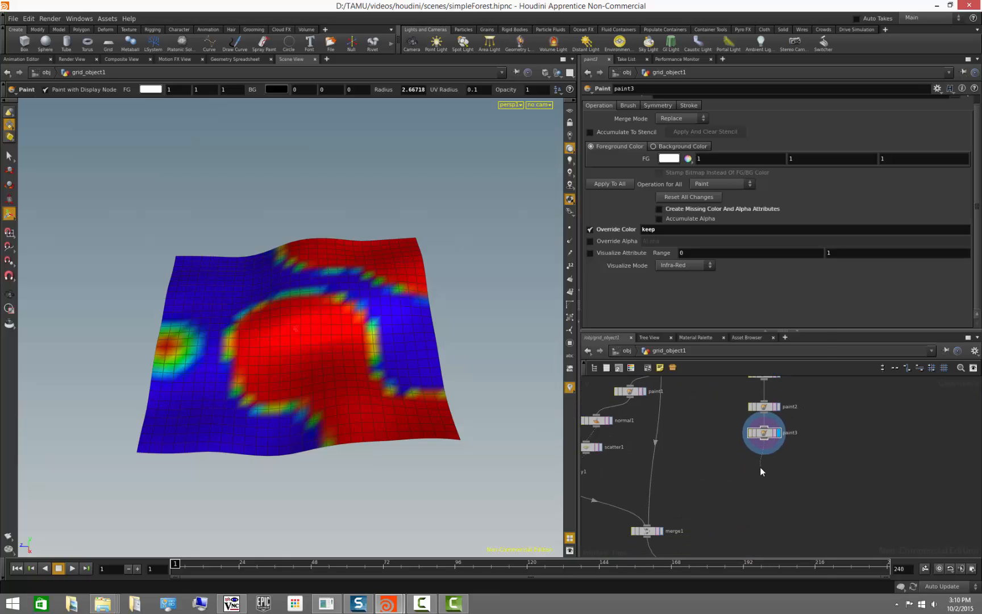
# - Append a Normal node below paint3 and make it the displayed node
pyautogui.press('Tab')
pyautogui.write('nor')
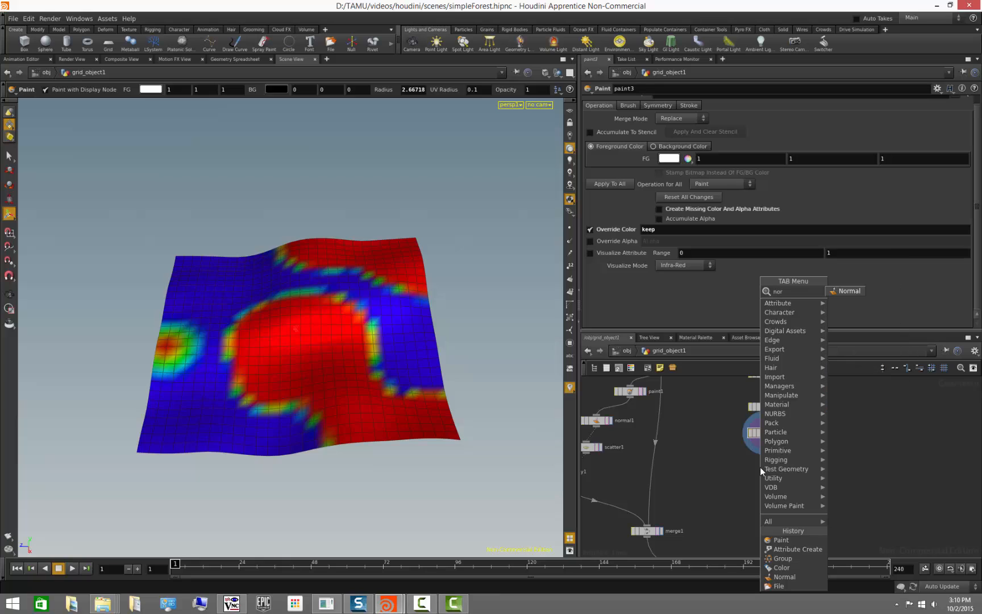
pyautogui.write('mal')
pyautogui.press('Return')
pyautogui.click(760, 466)
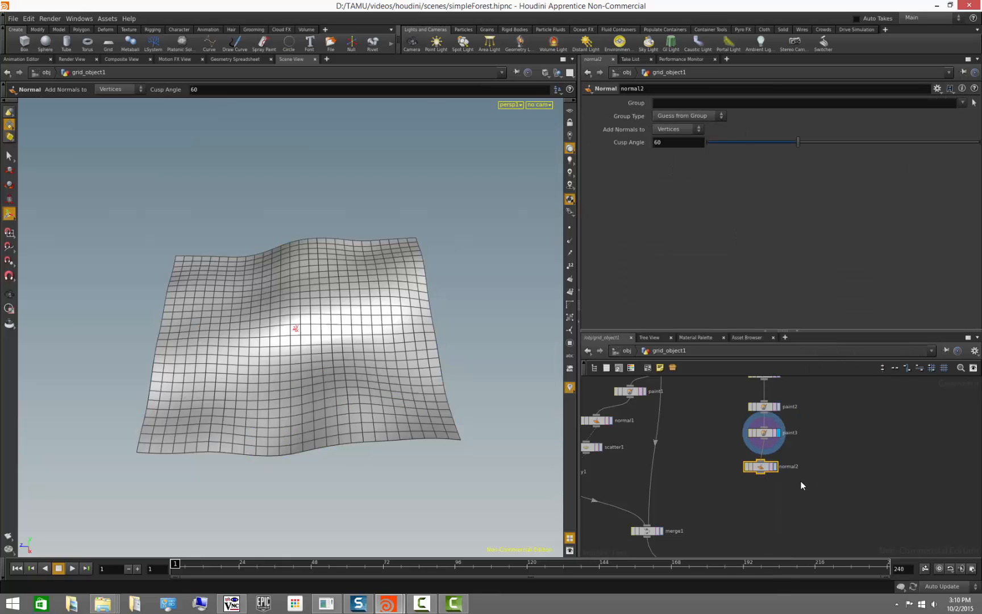
pyautogui.click(776, 467)
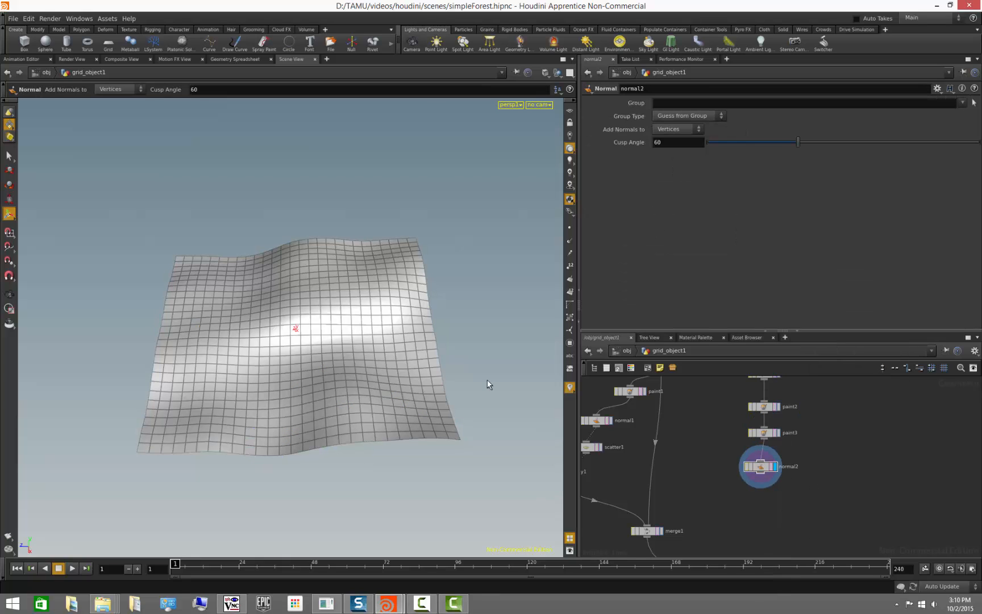
# - Show normals in the viewport and set the Normal node to add normals to Points
pyautogui.click(571, 241)
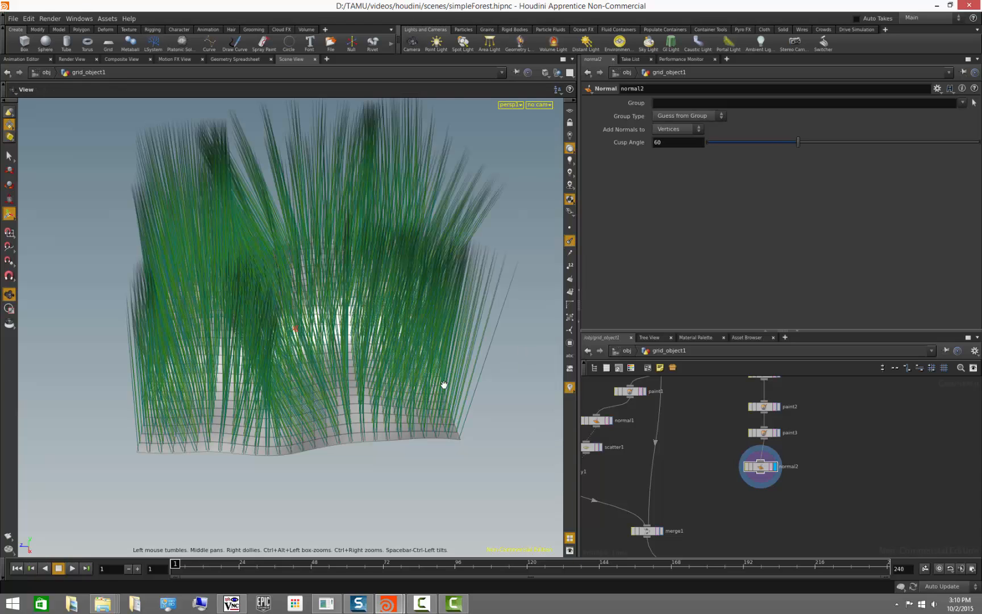
pyautogui.keyDown('alt'); pyautogui.moveTo(443, 386); pyautogui.dragTo(430, 354); pyautogui.keyUp('alt')
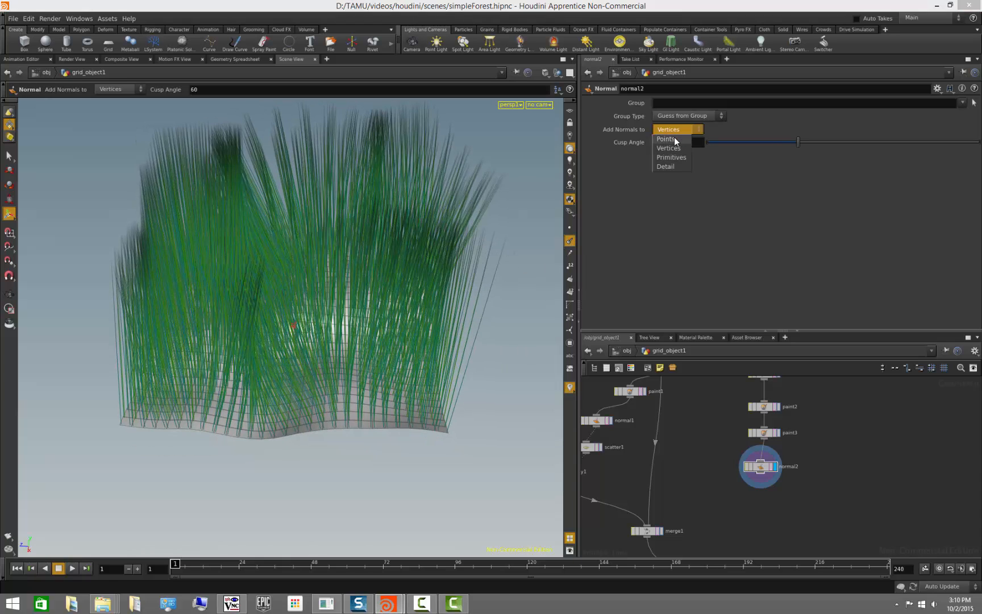
pyautogui.click(674, 138)
pyautogui.middleClick(763, 469)
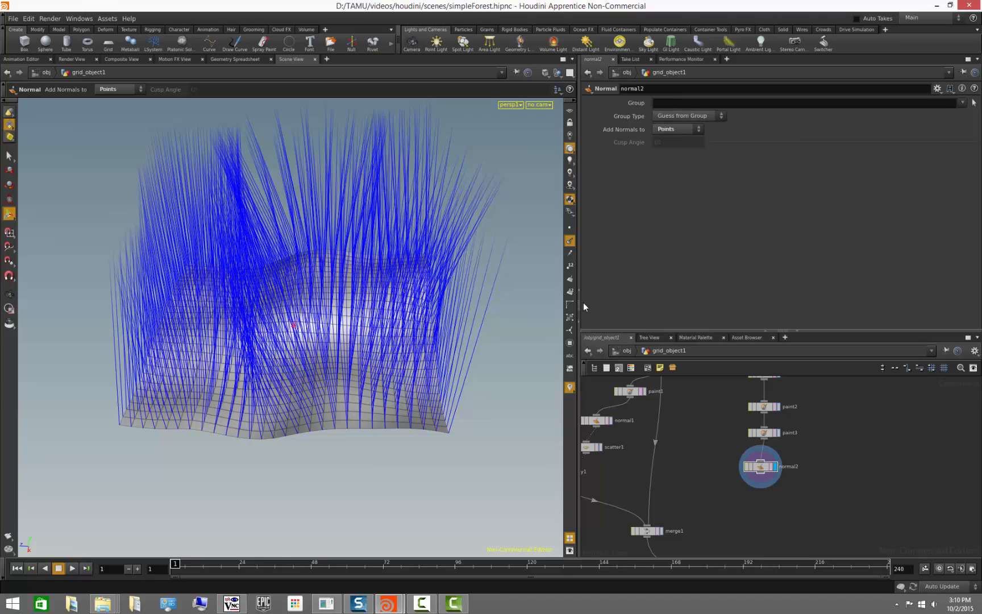
pyautogui.press('Escape')
pyautogui.moveTo(342, 377); pyautogui.dragTo(354, 399)
# - Append a Comb node below normal2 and make it the displayed node
pyautogui.moveTo(766, 467); pyautogui.dragTo(768, 466)
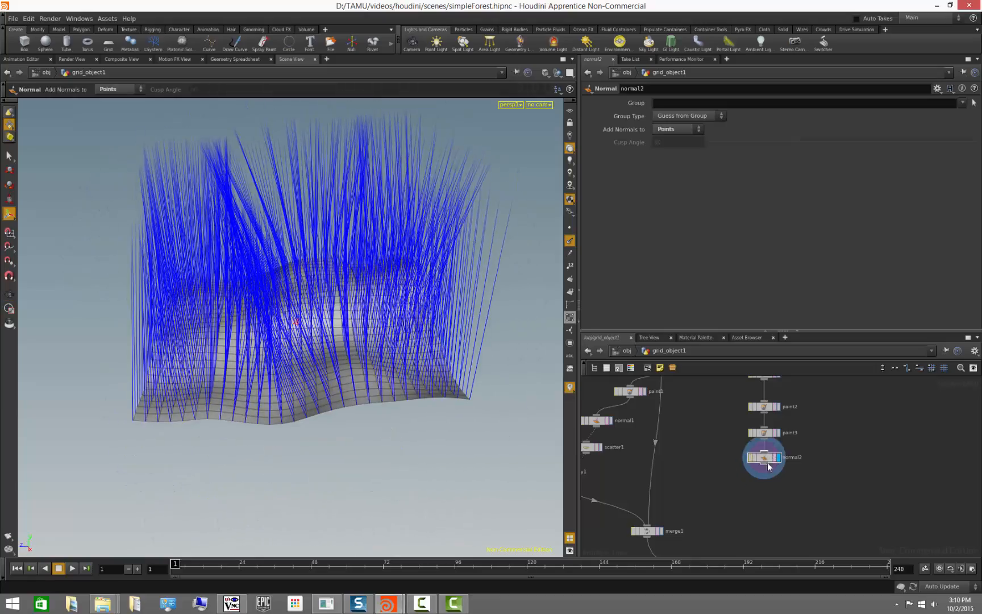
pyautogui.moveTo(778, 499); pyautogui.dragTo(754, 483, button='middle')
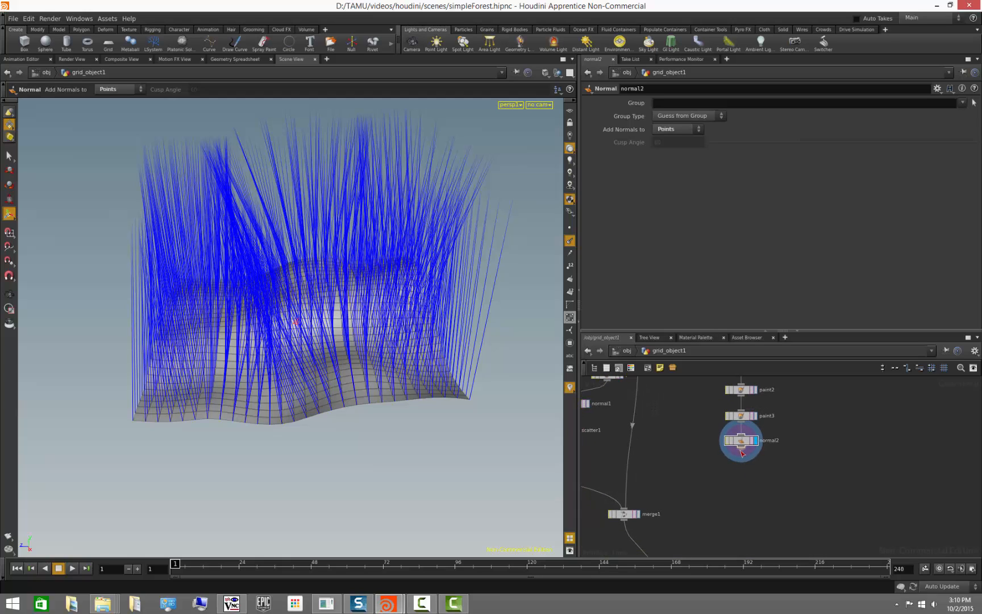
pyautogui.press('Tab')
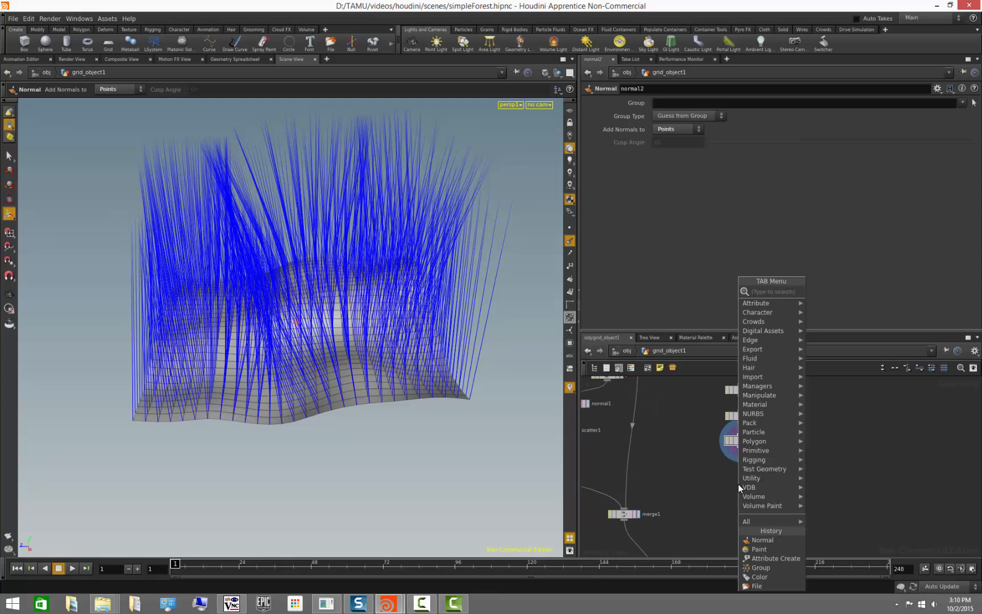
pyautogui.press('Escape')
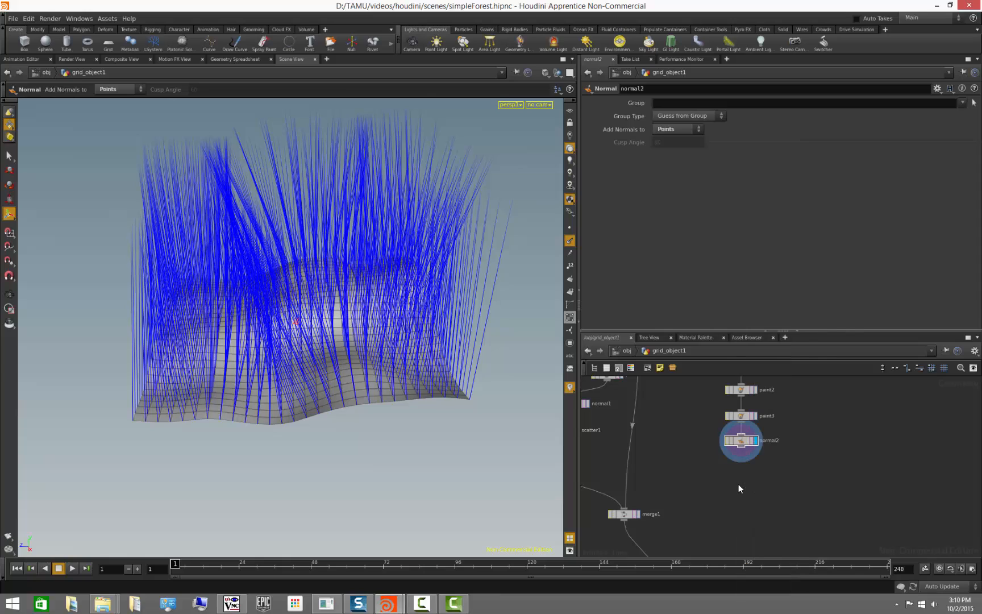
pyautogui.click(739, 483)
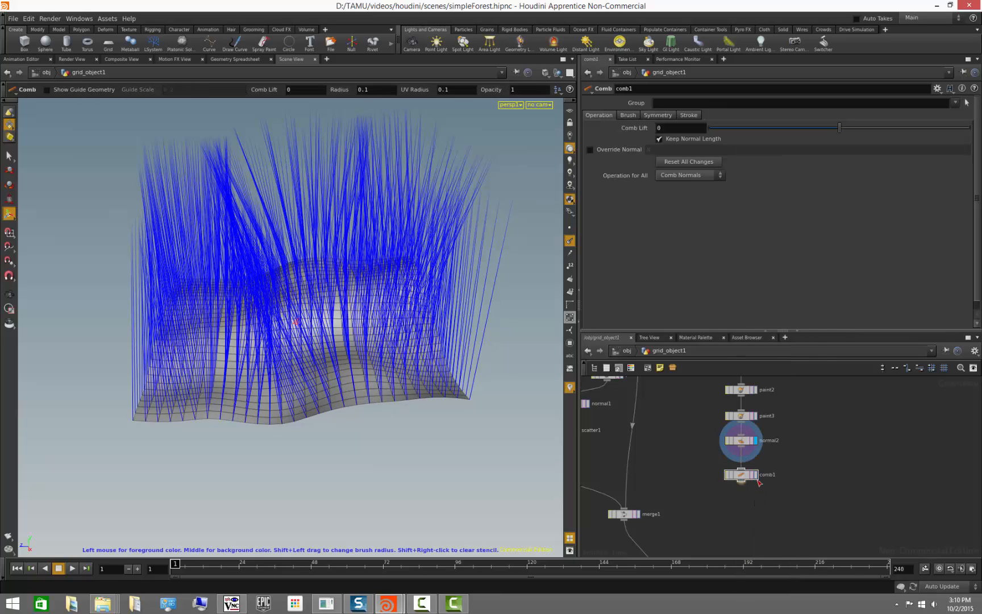
pyautogui.click(755, 475)
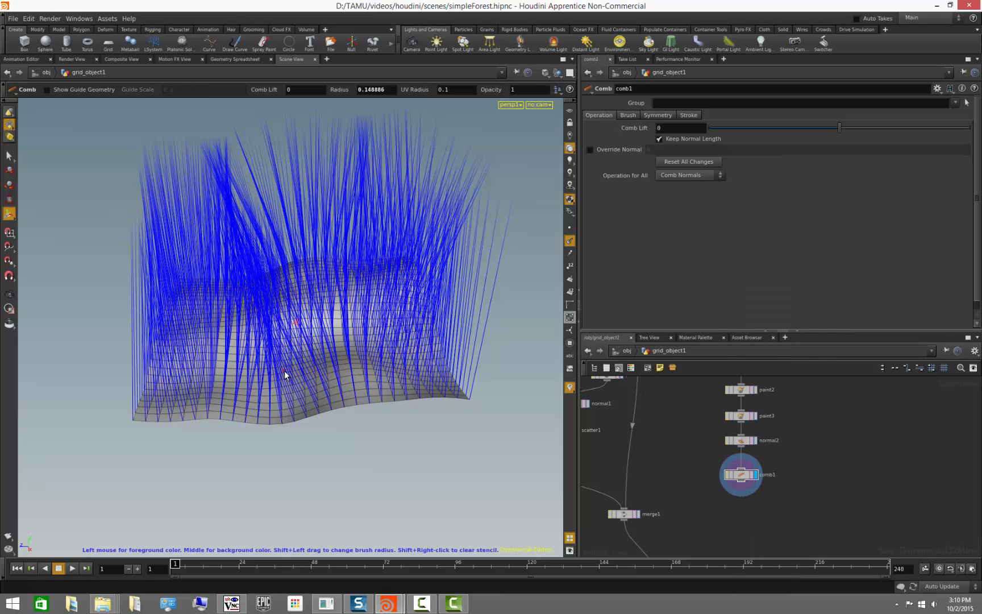
# - Enlarge the comb brush and comb the normals across the terrain
pyautogui.scroll(3, 284, 370)
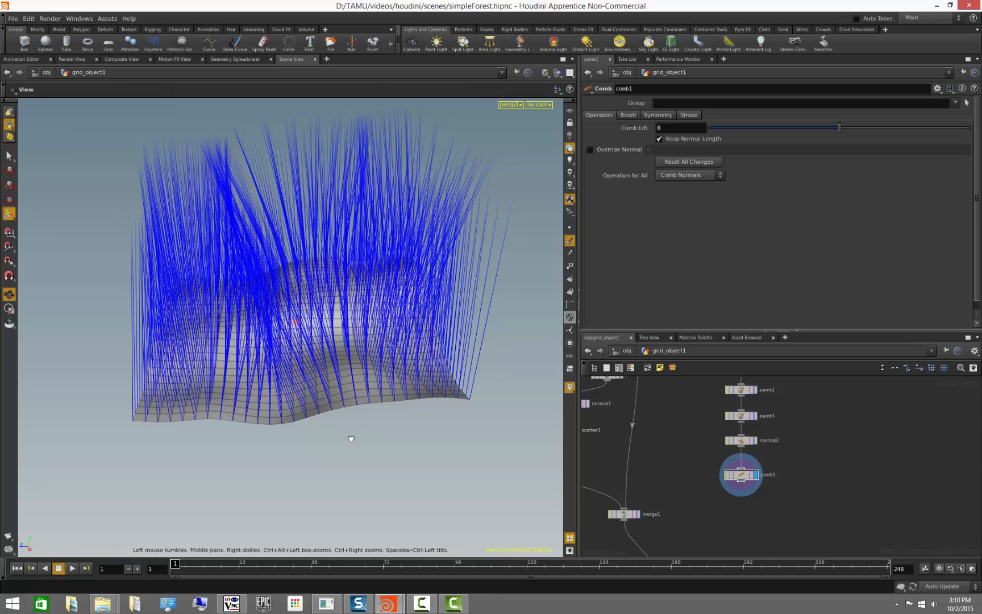
pyautogui.keyDown('alt'); pyautogui.moveTo(350, 438); pyautogui.dragTo(334, 473); pyautogui.keyUp('alt')
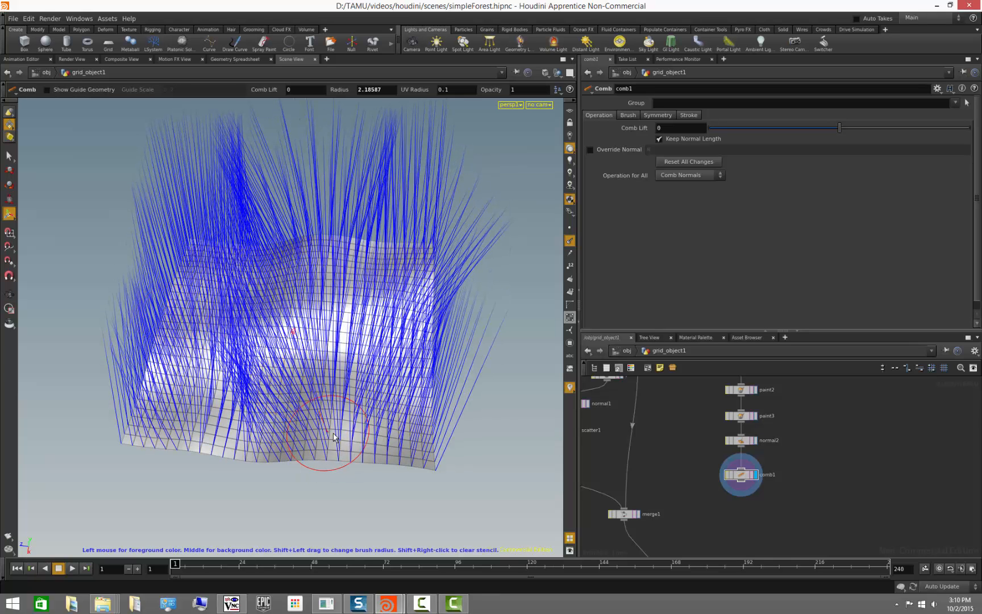
pyautogui.moveTo(327, 445)
pyautogui.mouseDown()
pyautogui.moveTo(308, 406)
pyautogui.moveTo(274, 373)
pyautogui.moveTo(370, 445)
pyautogui.moveTo(392, 414)
pyautogui.moveTo(344, 345)
pyautogui.moveTo(352, 368)
pyautogui.moveTo(322, 412)
pyautogui.moveTo(222, 358)
pyautogui.moveTo(292, 377)
pyautogui.moveTo(251, 302)
pyautogui.moveTo(351, 351)
pyautogui.moveTo(265, 281)
pyautogui.moveTo(375, 346)
pyautogui.moveTo(353, 276)
pyautogui.moveTo(421, 351)
pyautogui.moveTo(469, 325)
pyautogui.moveTo(397, 369)
pyautogui.moveTo(350, 437)
pyautogui.moveTo(292, 435)
pyautogui.moveTo(437, 341)
pyautogui.moveTo(384, 279)
pyautogui.mouseUp()
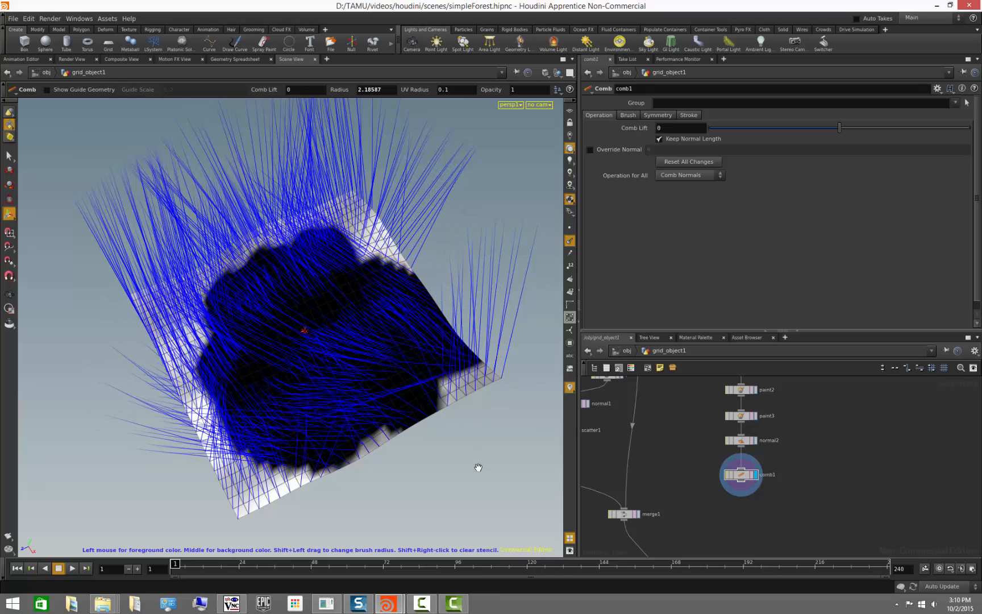
pyautogui.keyDown('alt'); pyautogui.moveTo(478, 465); pyautogui.dragTo(423, 438); pyautogui.keyUp('alt')
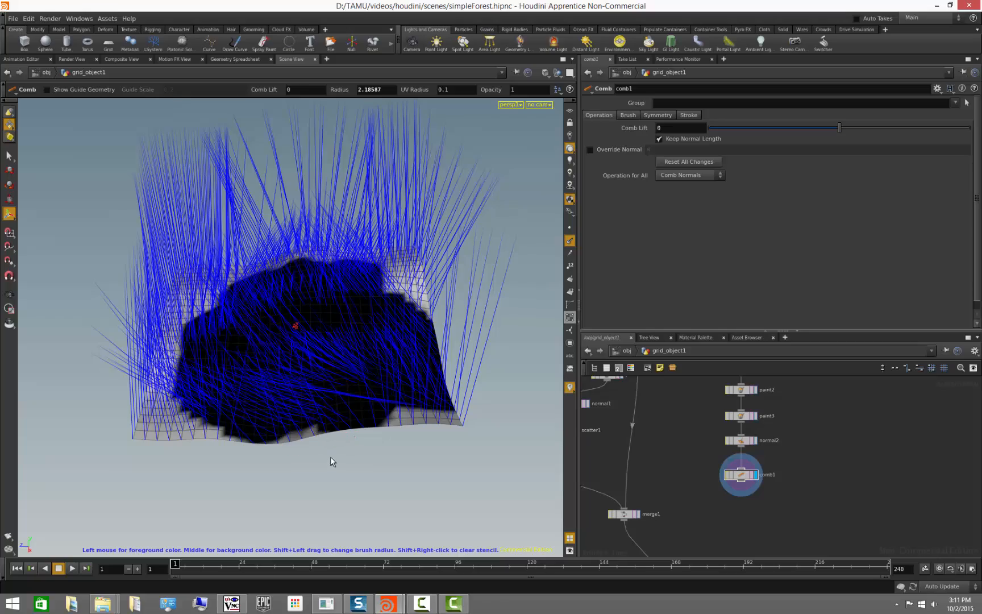
pyautogui.press('Escape')
pyautogui.moveTo(327, 453)
pyautogui.mouseDown()
pyautogui.moveTo(333, 448)
pyautogui.moveTo(340, 471)
pyautogui.moveTo(365, 390)
pyautogui.moveTo(338, 329)
pyautogui.moveTo(344, 307)
pyautogui.moveTo(323, 386)
pyautogui.moveTo(329, 484)
pyautogui.moveTo(321, 477)
pyautogui.moveTo(341, 383)
pyautogui.mouseUp()
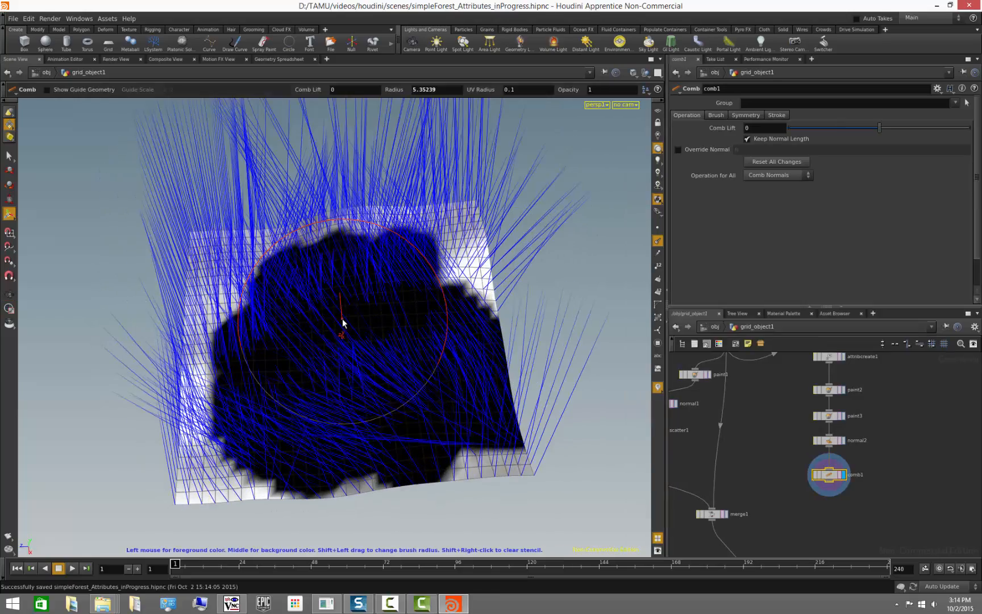
# - Try smoothing the combed normals with the comb brush's Smooth Normals operation, then undo the strokes
pyautogui.rightClick(291, 389)
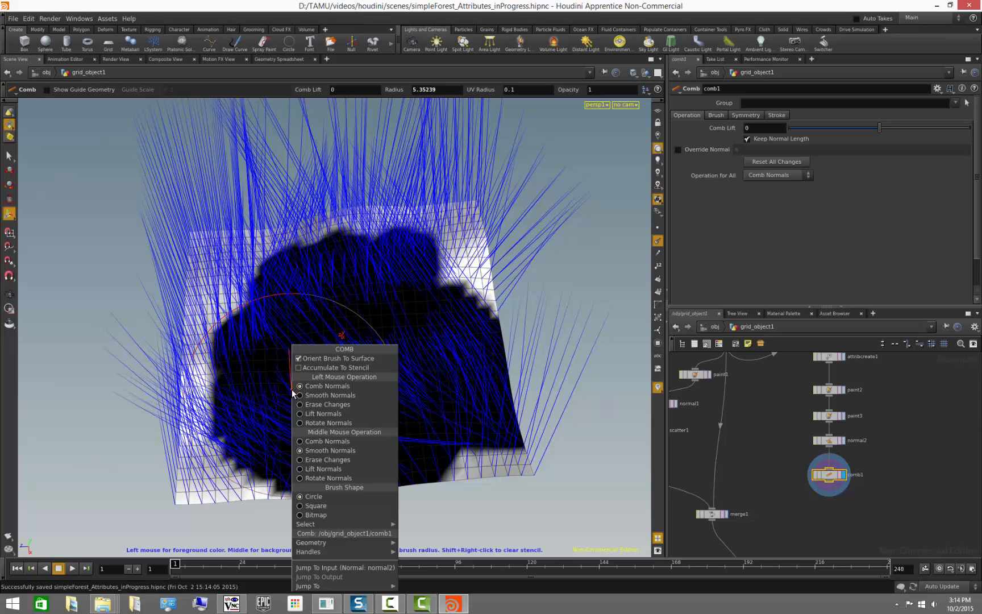
pyautogui.click(323, 397)
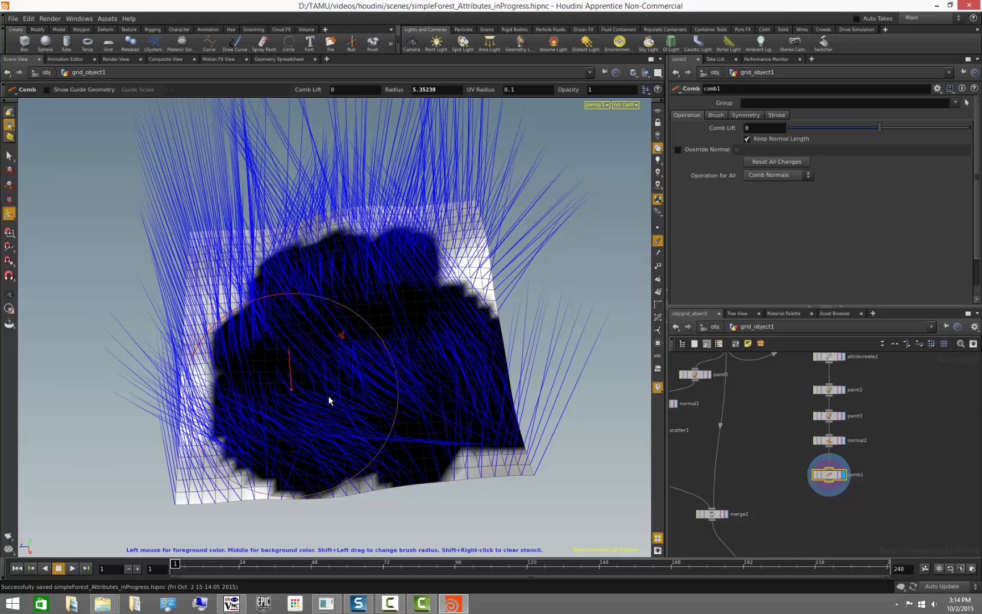
pyautogui.click(805, 176)
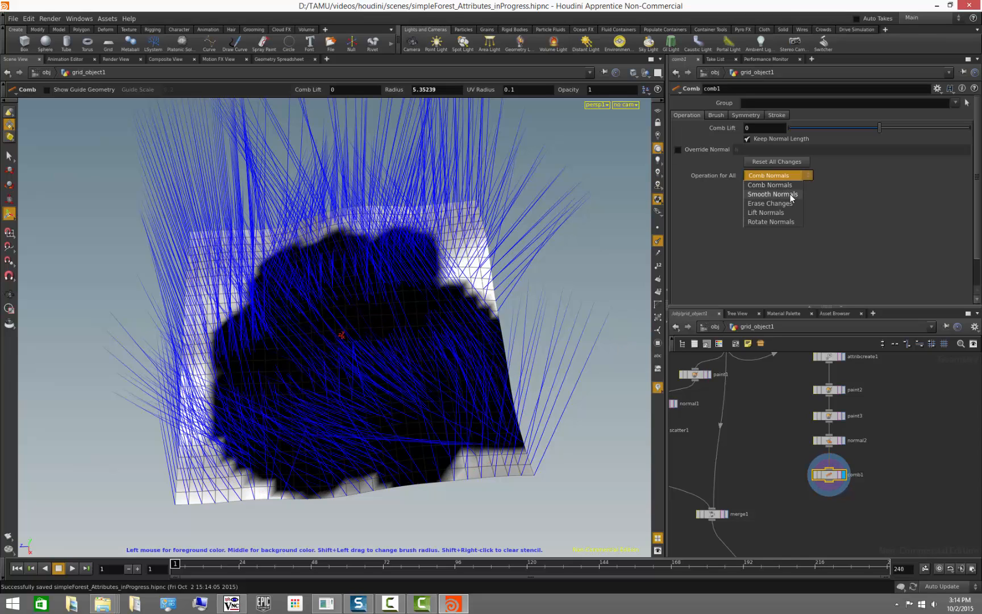
pyautogui.click(775, 179)
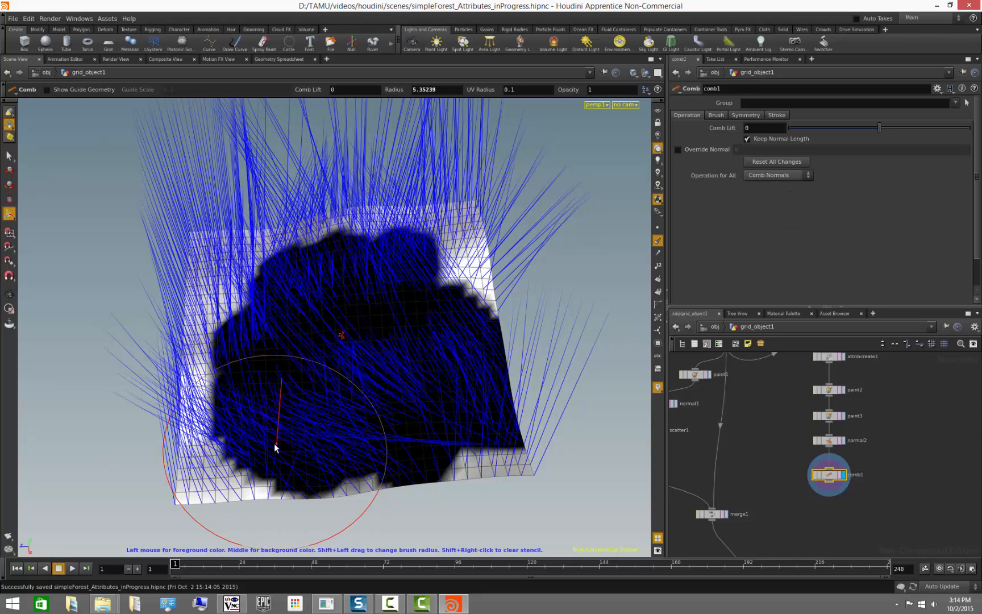
pyautogui.moveTo(274, 443)
pyautogui.mouseDown()
pyautogui.moveTo(241, 396)
pyautogui.moveTo(242, 307)
pyautogui.moveTo(317, 256)
pyautogui.moveTo(404, 256)
pyautogui.moveTo(448, 281)
pyautogui.moveTo(478, 412)
pyautogui.moveTo(394, 467)
pyautogui.moveTo(298, 460)
pyautogui.moveTo(436, 281)
pyautogui.mouseUp()
pyautogui.keyDown('alt'); pyautogui.moveTo(495, 342); pyautogui.dragTo(562, 356); pyautogui.keyUp('alt')
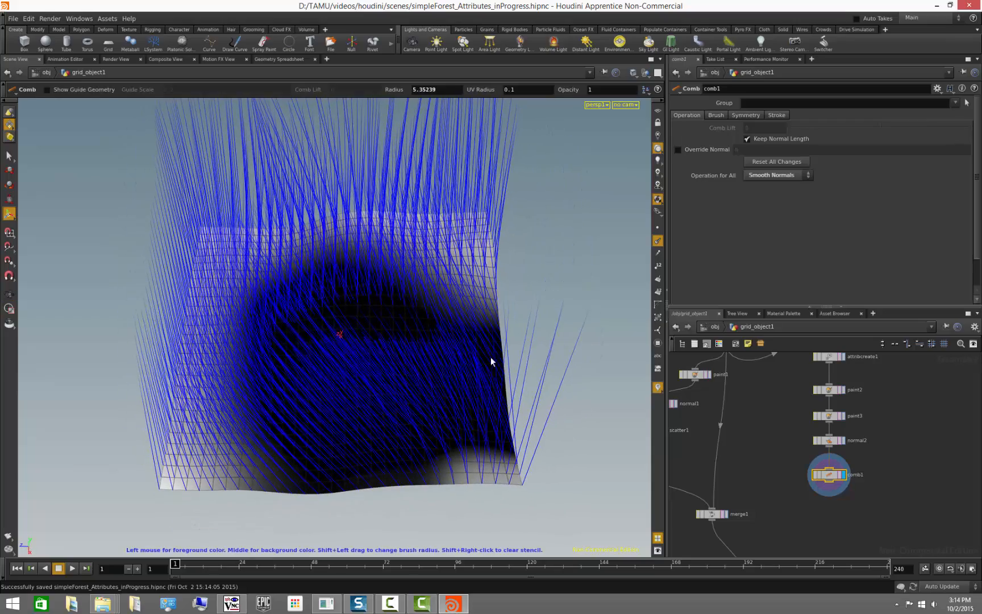
pyautogui.hotkey('ctrl', 'z')
pyautogui.hotkey('ctrl', 'z')
pyautogui.hotkey('ctrl', 'z')
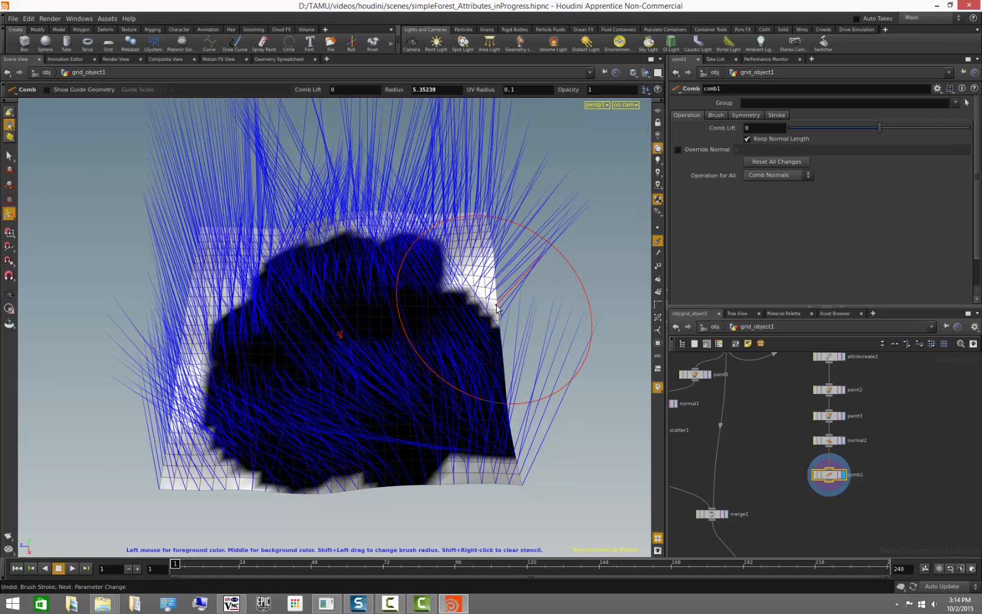
# - Append a Smooth node below comb1 and make it the displayed node
pyautogui.moveTo(506, 337)
pyautogui.keyDown('alt'); pyautogui.mouseDown()
pyautogui.moveTo(498, 329)
pyautogui.moveTo(519, 366)
pyautogui.mouseUp(); pyautogui.keyUp('alt')
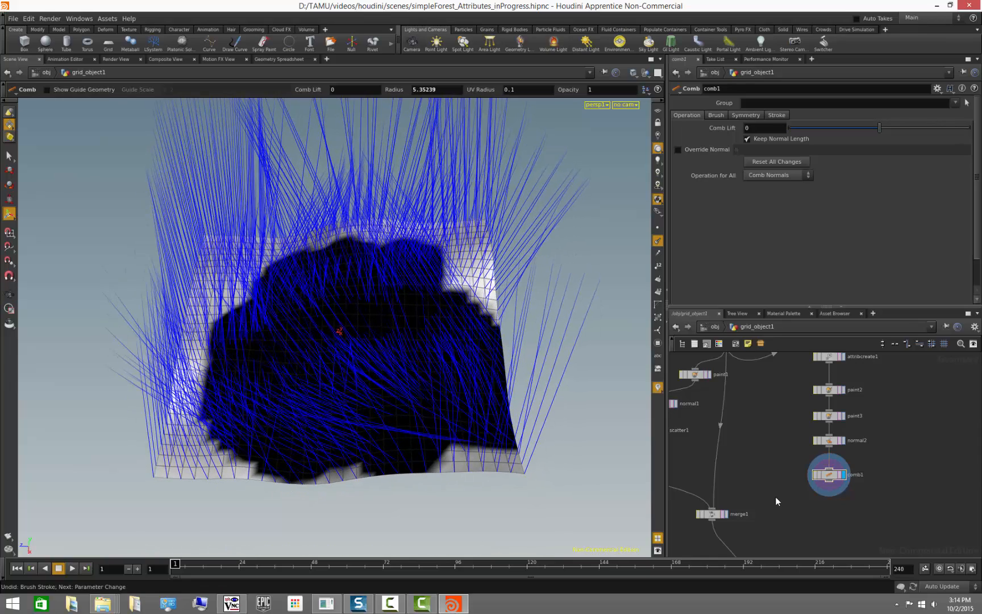
pyautogui.moveTo(825, 532); pyautogui.dragTo(767, 524, button='middle')
pyautogui.moveTo(771, 467); pyautogui.dragTo(772, 459)
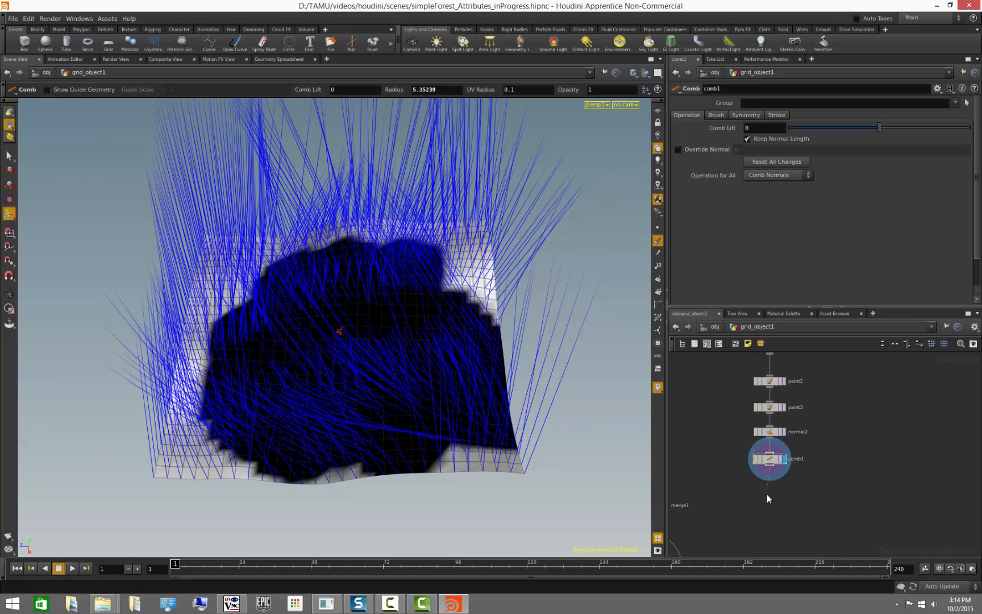
pyautogui.press('Tab')
pyautogui.write('smooth')
pyautogui.press('Return')
pyautogui.click(766, 494)
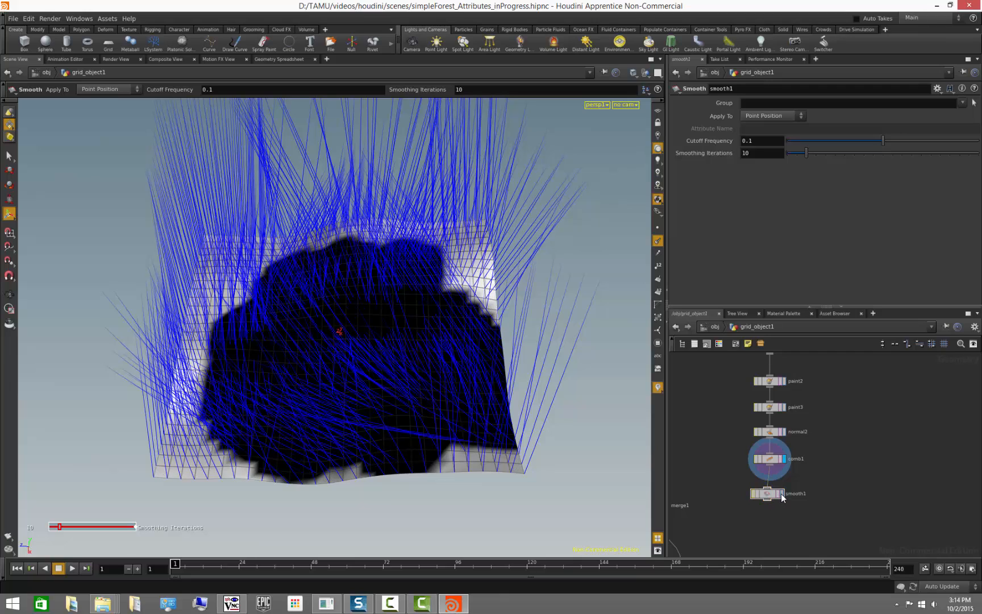
pyautogui.click(782, 495)
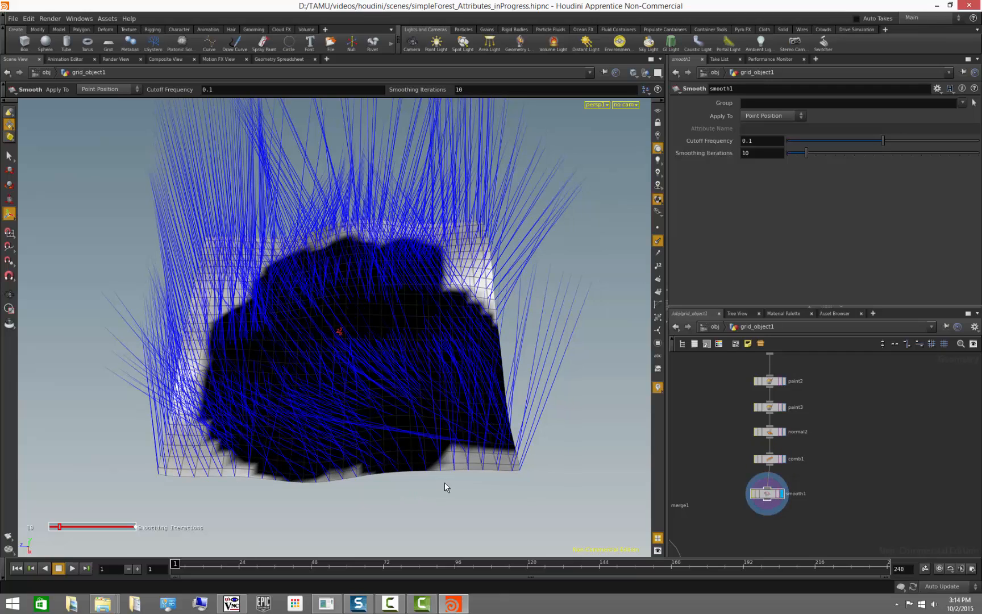
# - Set the Smooth node to apply to Other Attribute with attribute name N
pyautogui.press('Escape')
pyautogui.moveTo(474, 501); pyautogui.dragTo(470, 464)
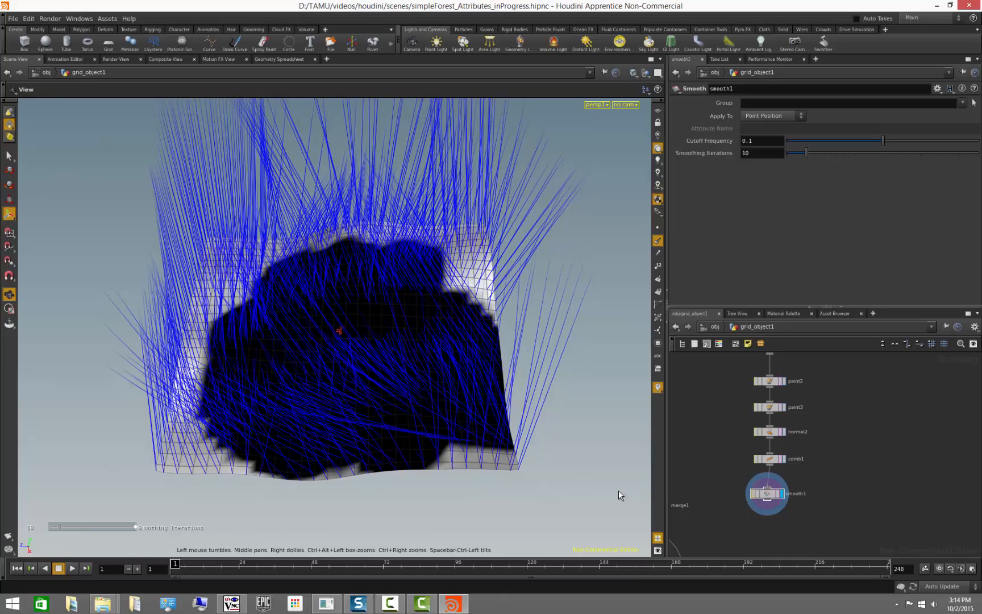
pyautogui.moveTo(807, 154)
pyautogui.mouseDown()
pyautogui.moveTo(946, 161)
pyautogui.moveTo(809, 173)
pyautogui.mouseUp()
pyautogui.click(781, 117)
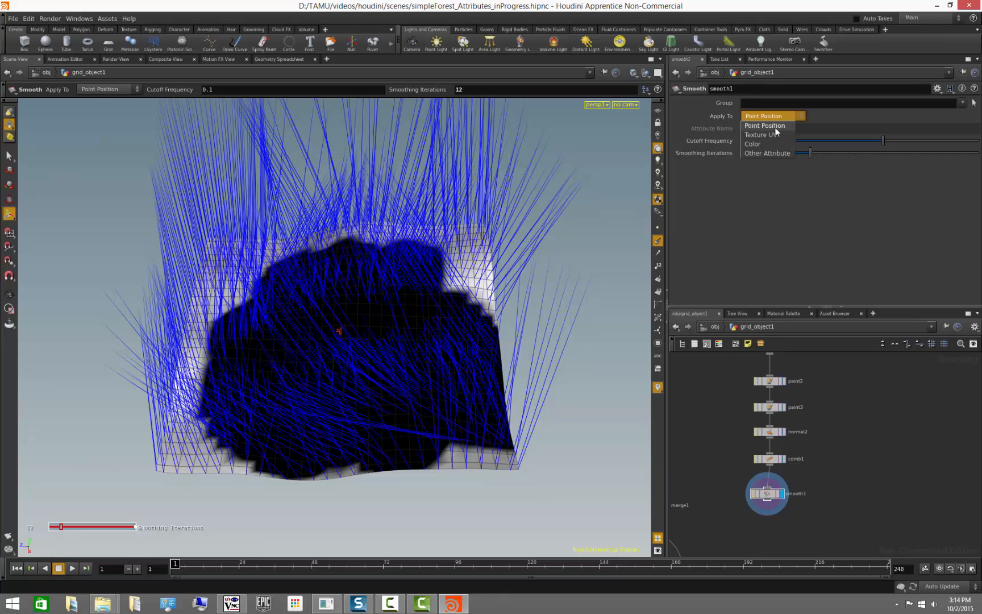
pyautogui.click(775, 152)
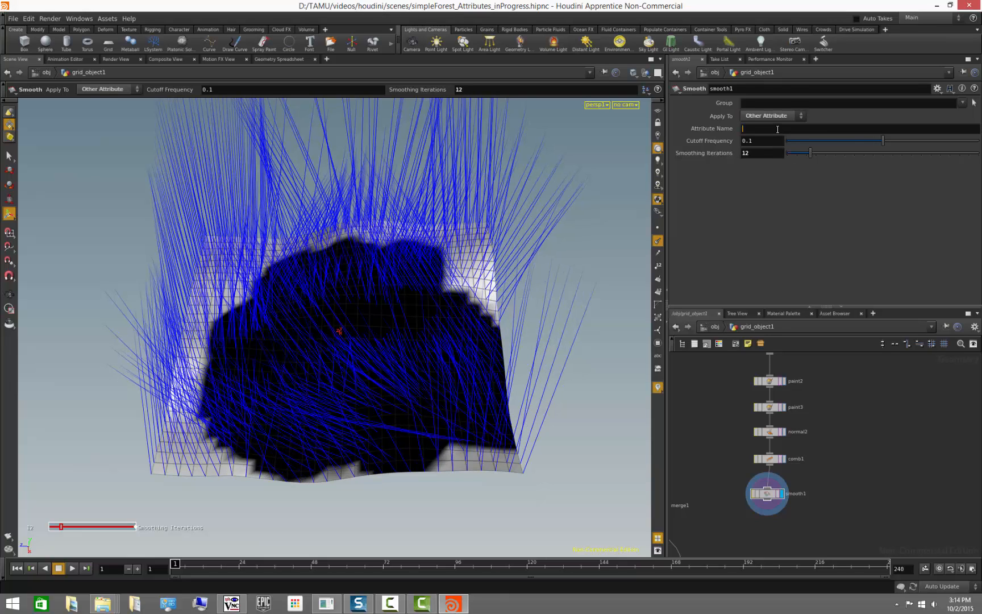
pyautogui.write('N')
pyautogui.press('Return')
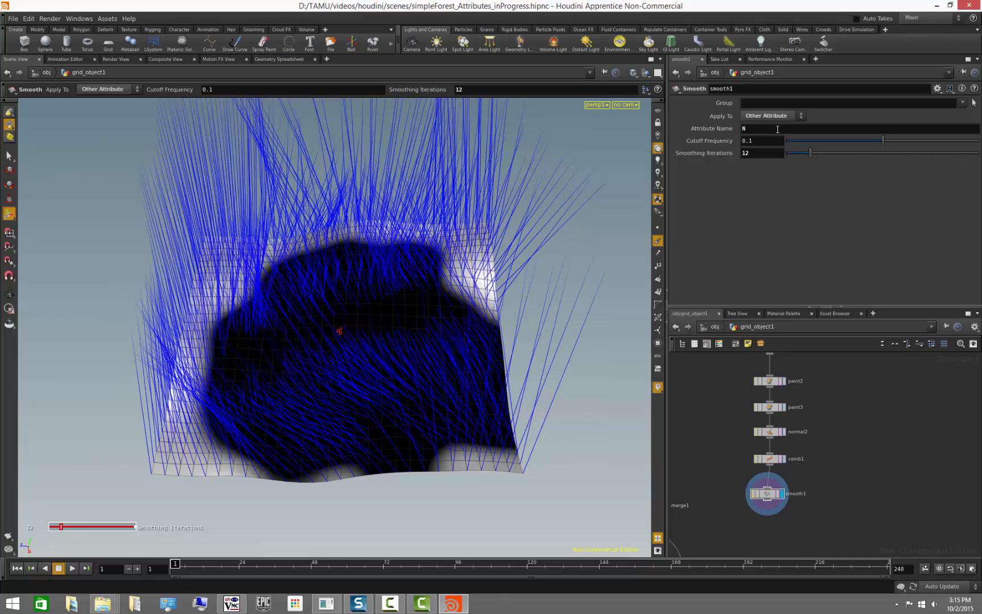
# - Raise the Smooth node's smoothing iterations to 58
pyautogui.moveTo(810, 153); pyautogui.dragTo(898, 169)
pyautogui.press('Escape')
pyautogui.moveTo(438, 401); pyautogui.dragTo(316, 414)
pyautogui.press('Return')
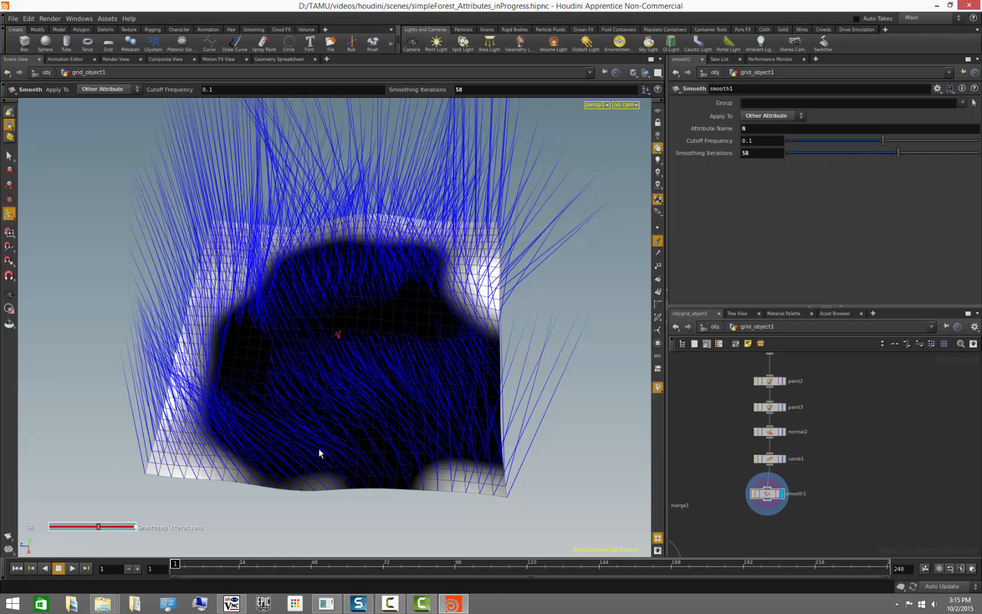
# - Inspect the smooth1 node's information to check its point attributes
pyautogui.moveTo(320, 454); pyautogui.dragTo(415, 420)
pyautogui.scroll(-2, 870, 446)
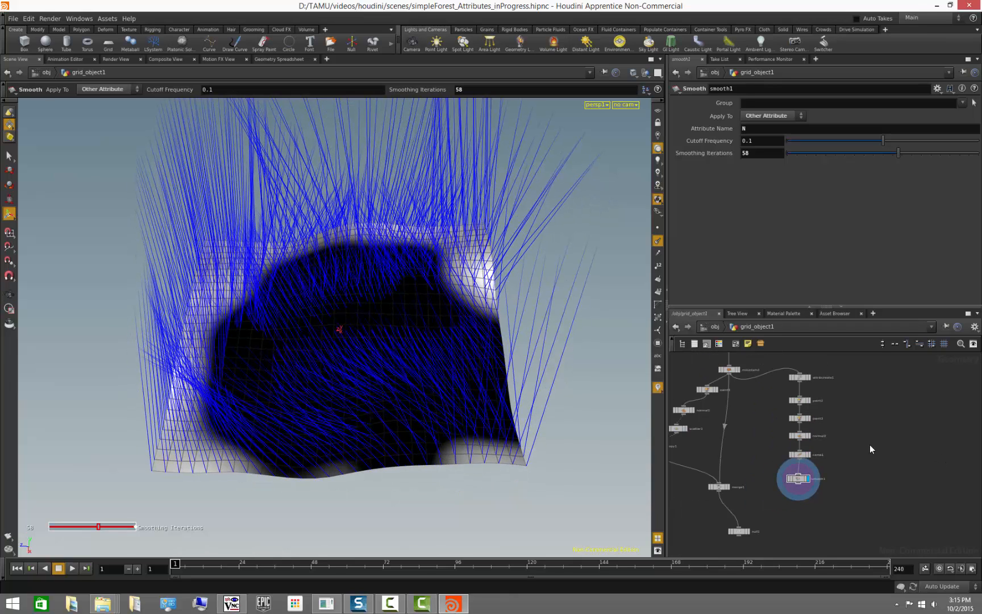
pyautogui.moveTo(870, 445); pyautogui.dragTo(906, 426, button='middle')
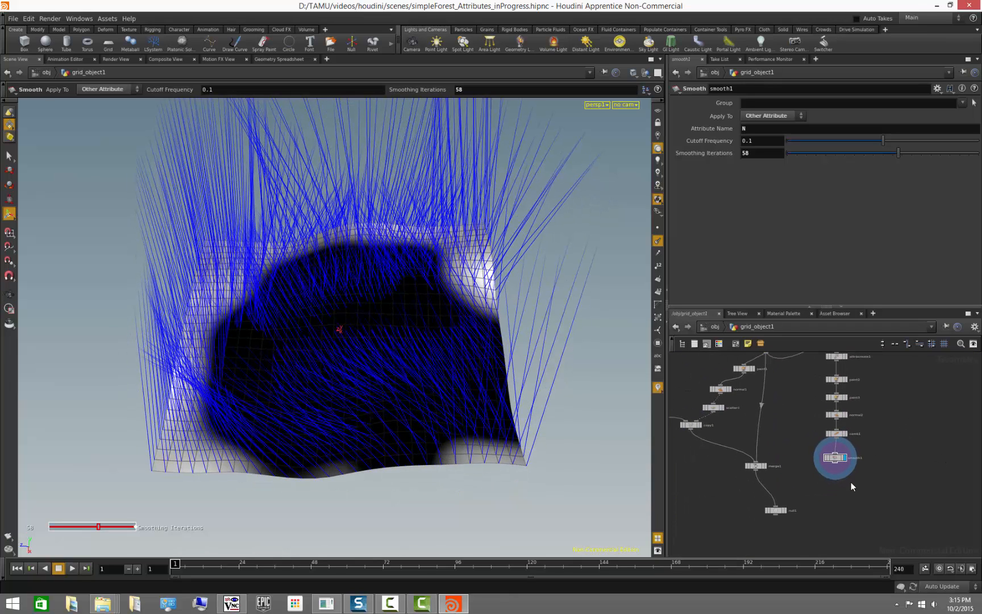
pyautogui.moveTo(835, 459); pyautogui.dragTo(837, 452)
pyautogui.middleClick(837, 455)
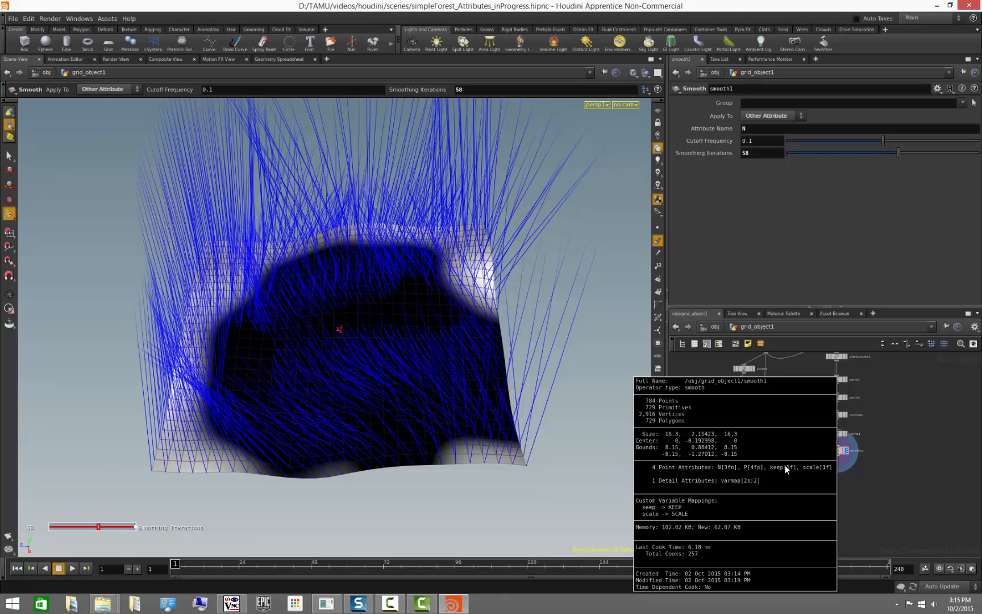
# - Open the geometry spreadsheet for smooth1 and widen it to show the N, keep and scale columns
pyautogui.rightClick(836, 452)
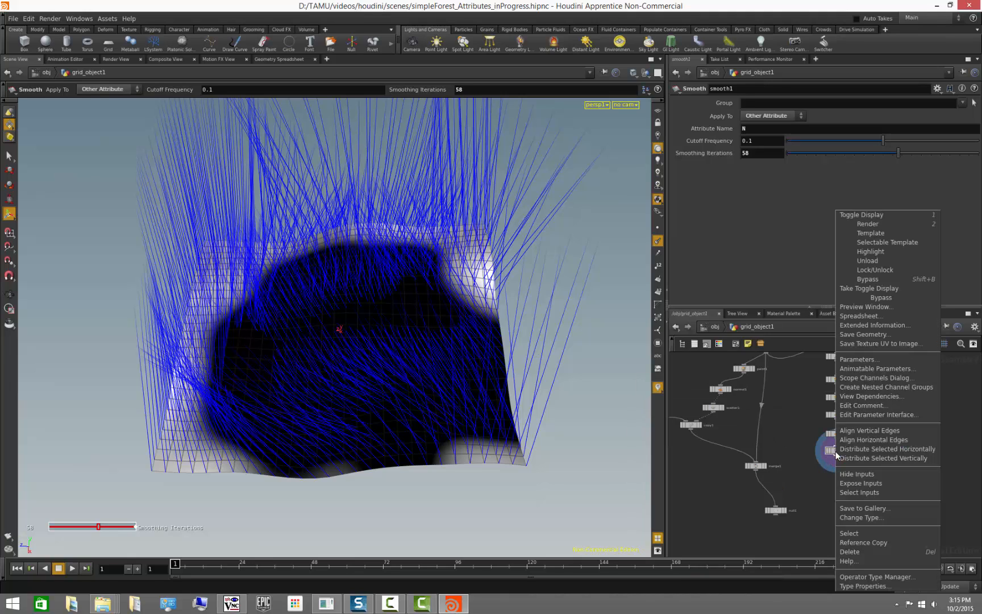
pyautogui.click(877, 315)
pyautogui.moveTo(792, 220); pyautogui.dragTo(466, 118)
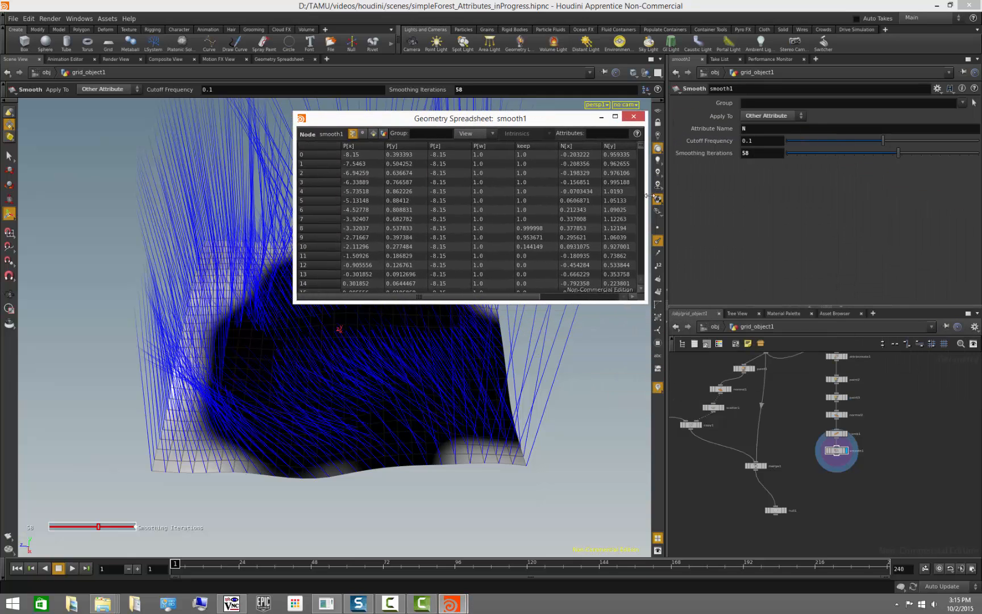
pyautogui.moveTo(647, 198); pyautogui.dragTo(904, 193)
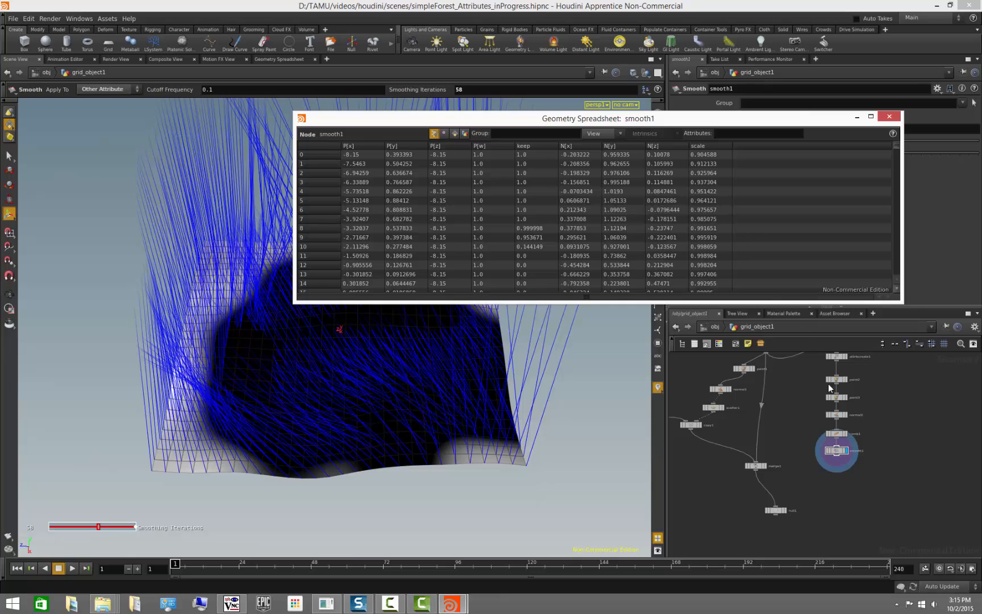
pyautogui.moveTo(804, 120); pyautogui.dragTo(570, 112)
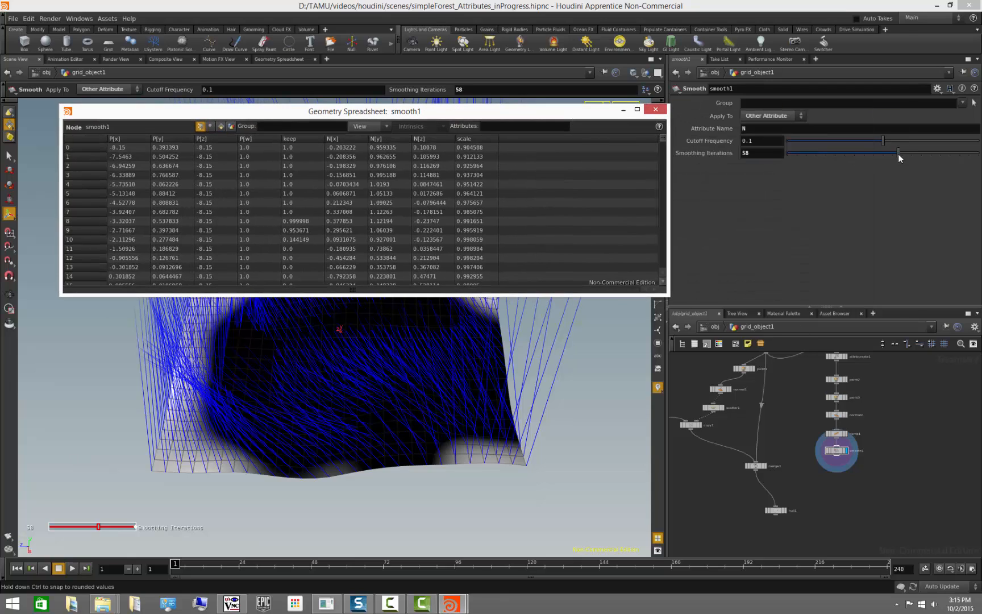
# - Set the smoothing iterations to 51 and close the spreadsheet
pyautogui.moveTo(899, 154); pyautogui.dragTo(878, 158)
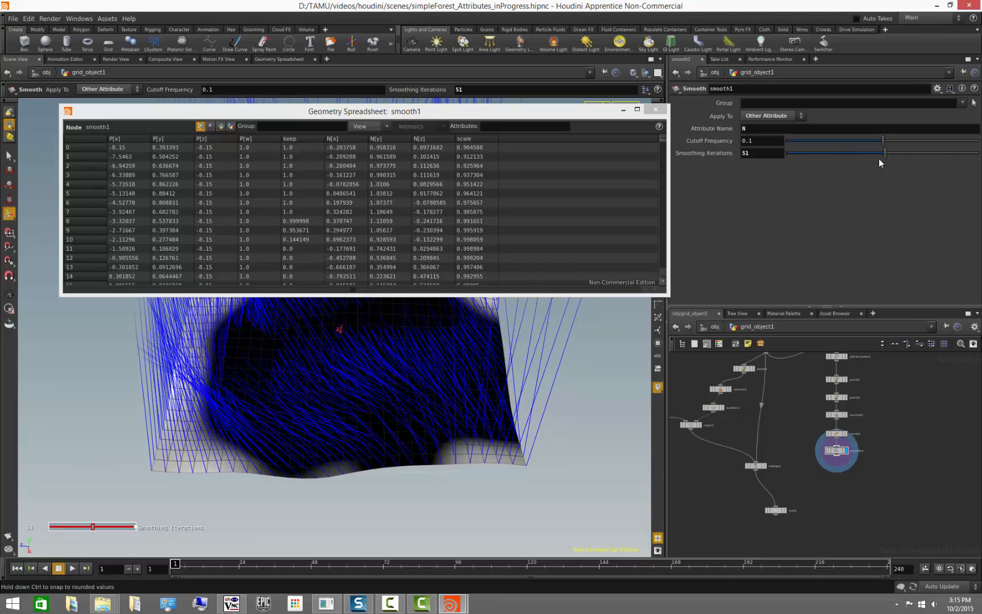
pyautogui.click(655, 110)
# - Turn off the normals display in the viewport
pyautogui.scroll(2, 813, 489)
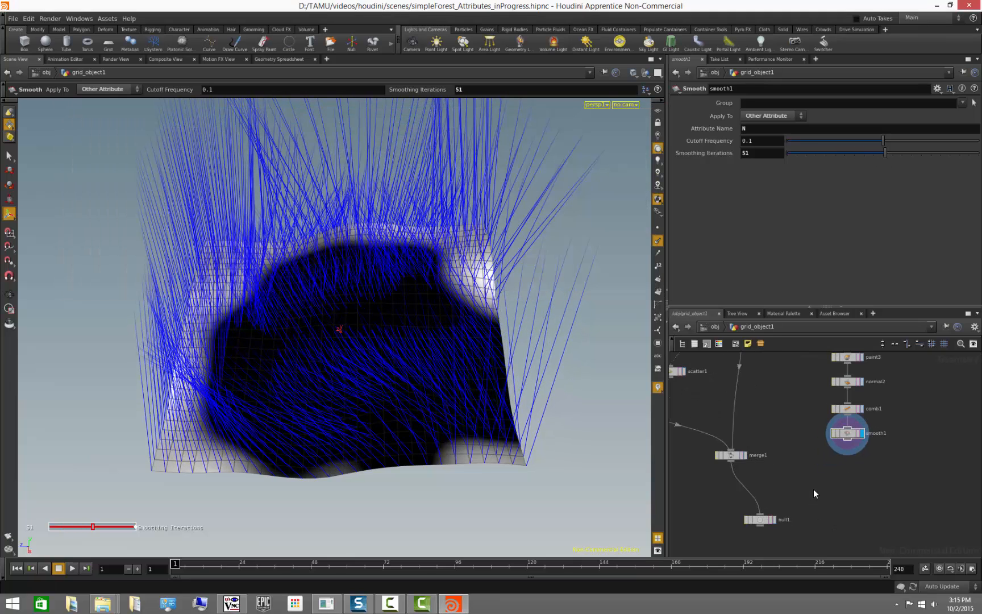
pyautogui.scroll(-2, 812, 490)
pyautogui.moveTo(811, 489); pyautogui.dragTo(810, 463, button='middle')
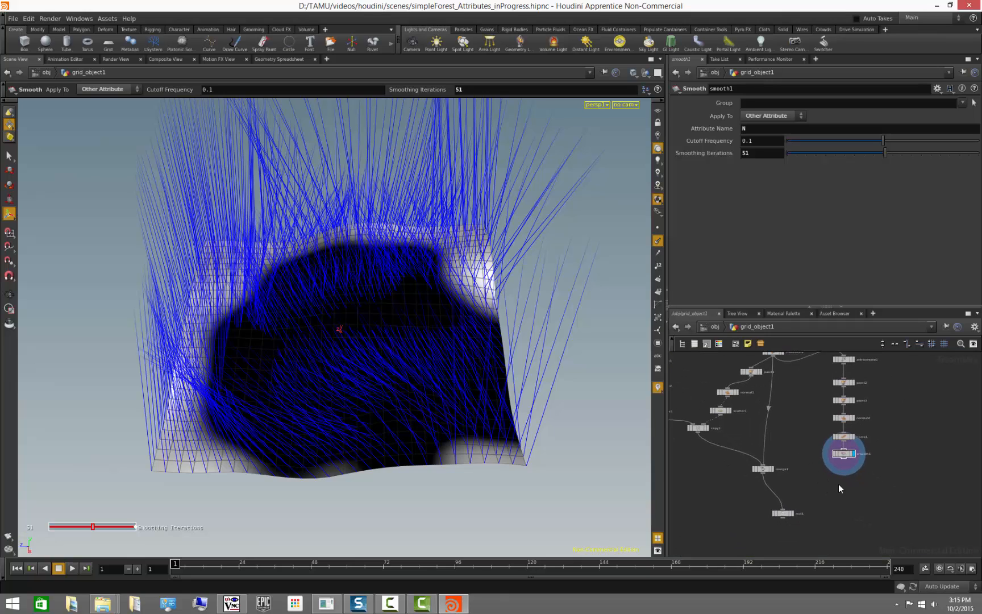
pyautogui.click(658, 241)
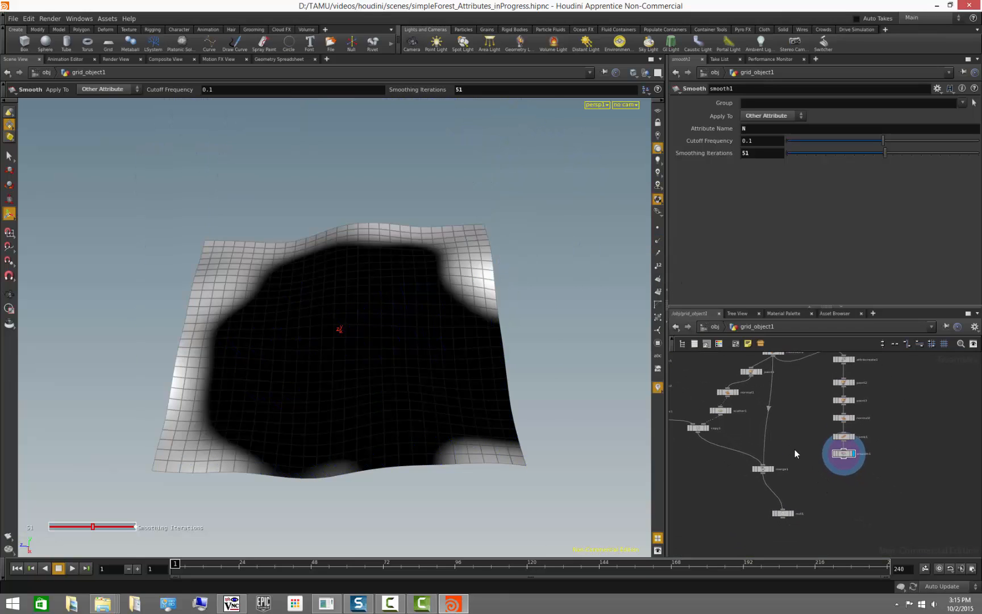
# - Append a Scatter node below smooth1 and make it the displayed node
pyautogui.scroll(4, 817, 466)
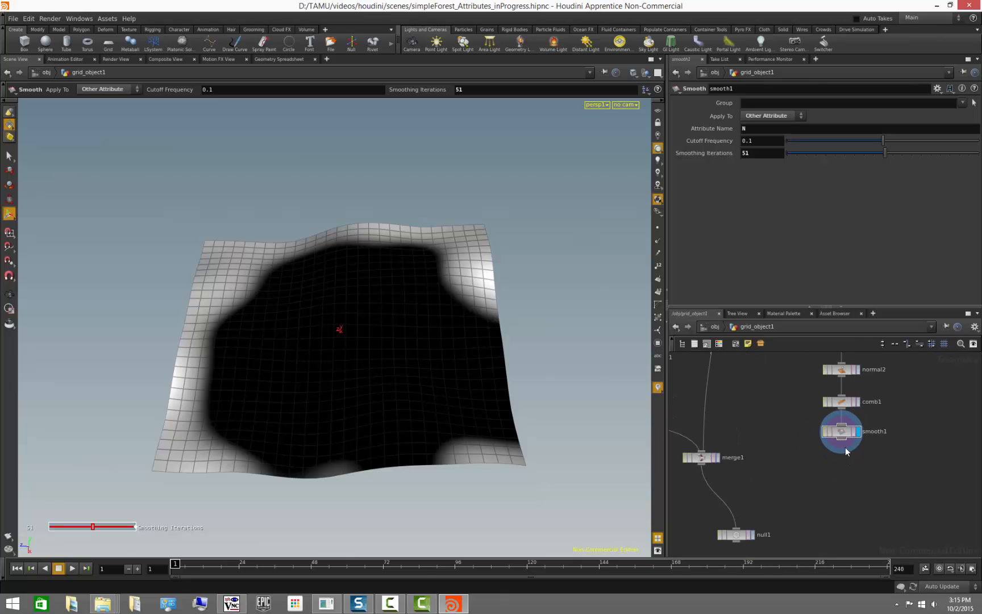
pyautogui.moveTo(845, 448); pyautogui.dragTo(841, 467)
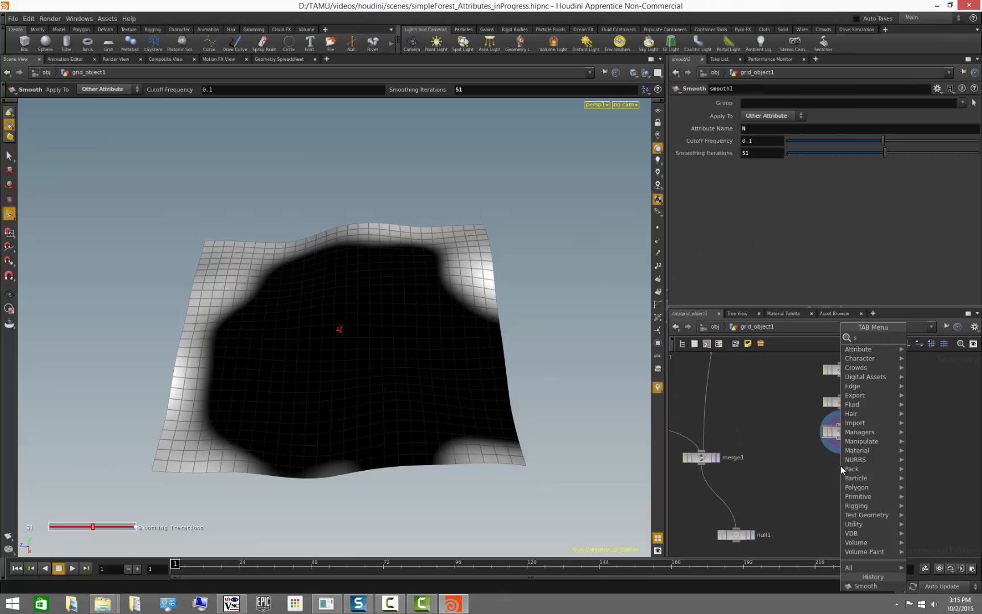
pyautogui.press('Escape')
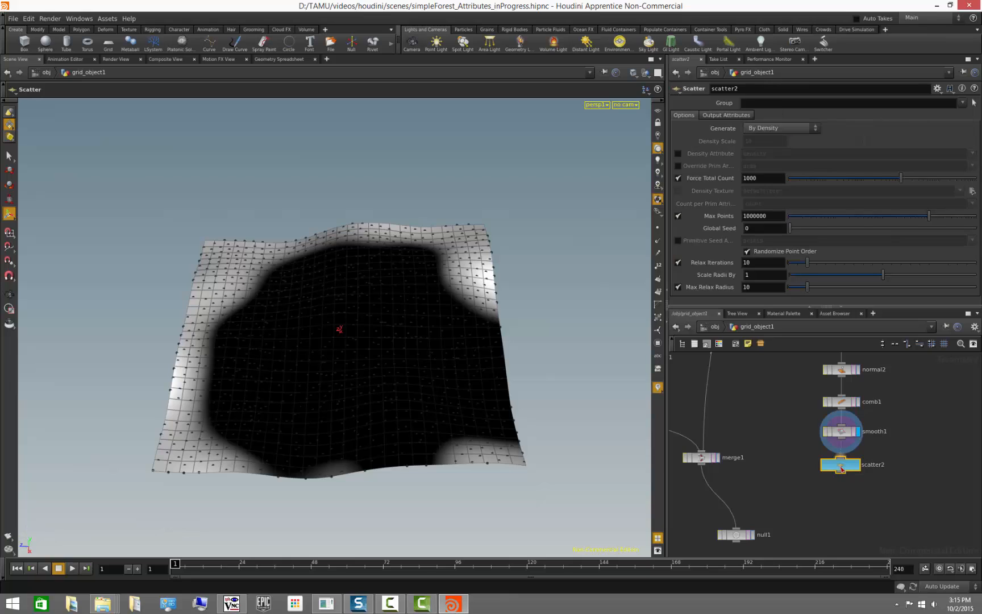
pyautogui.click(858, 465)
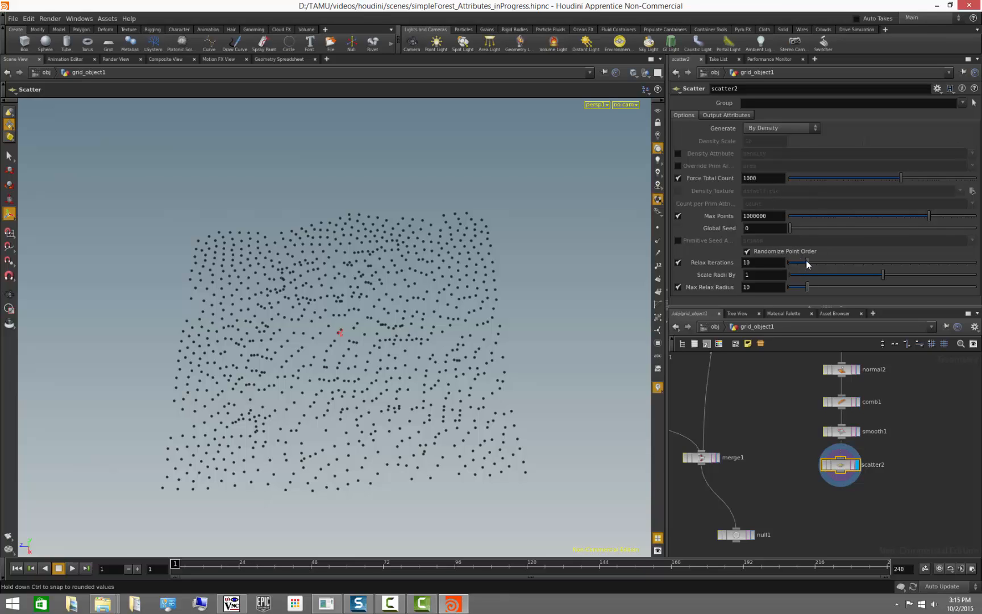
# - Disable Relax Iterations on the Scatter node and set its Global Seed to 1.21
pyautogui.click(678, 262)
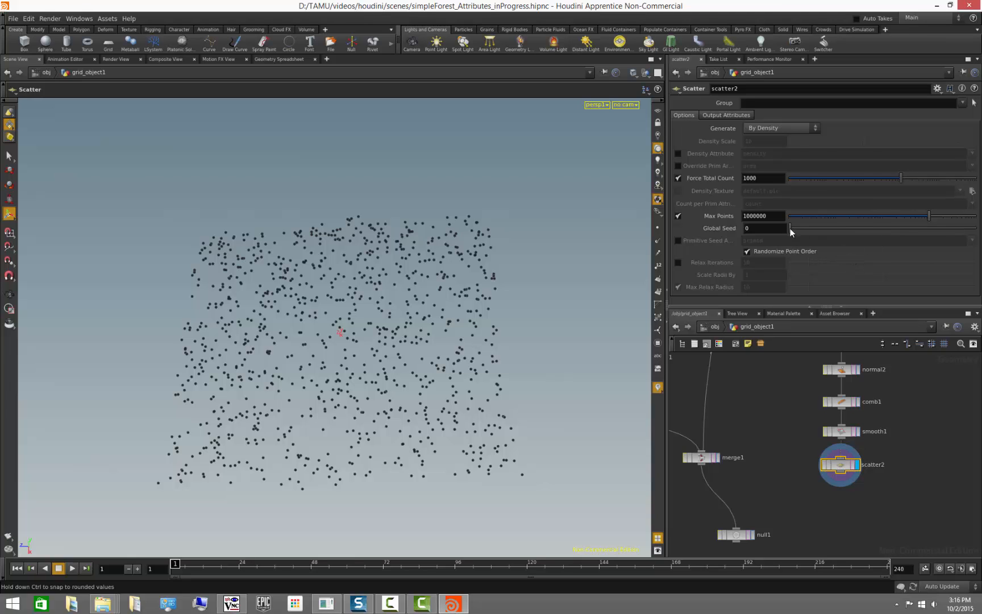
pyautogui.moveTo(790, 228); pyautogui.dragTo(812, 233)
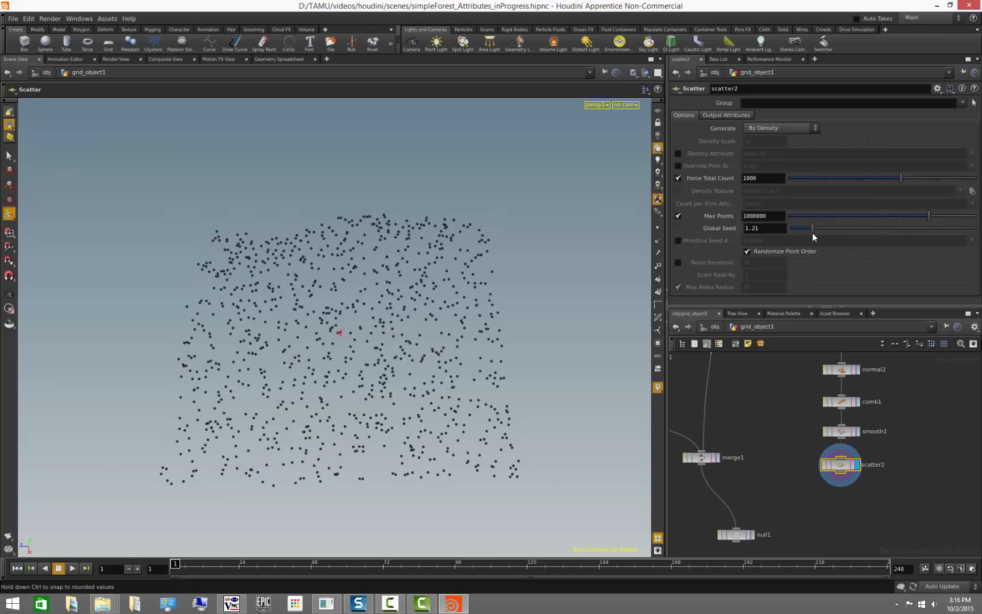
pyautogui.moveTo(405, 375)
pyautogui.keyDown('alt'); pyautogui.mouseDown()
pyautogui.moveTo(429, 349)
pyautogui.moveTo(404, 362)
pyautogui.mouseUp(); pyautogui.keyUp('alt')
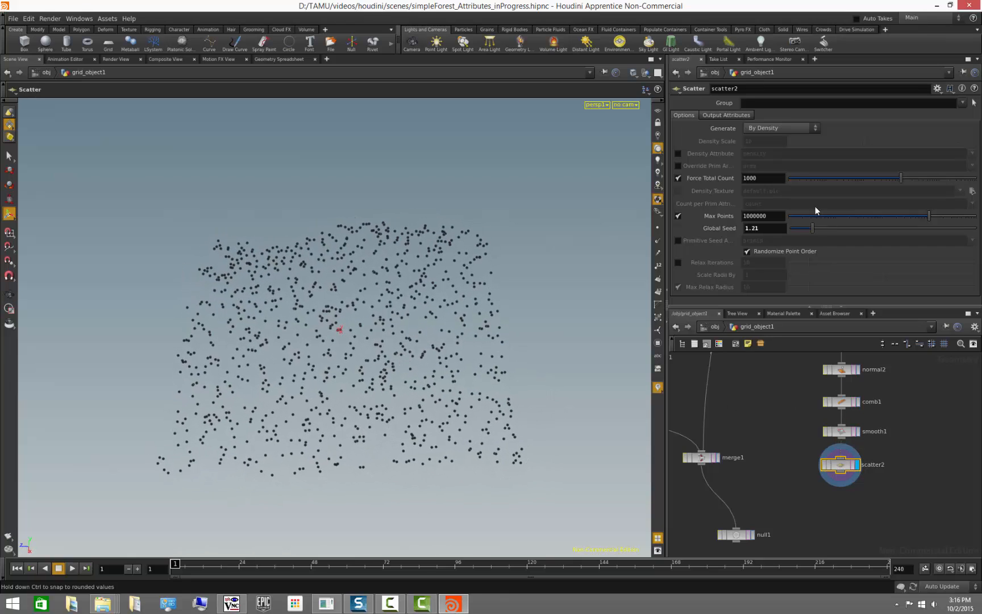
# - Open the Scatter node's output attributes and make smooth1 the displayed node
pyautogui.click(738, 116)
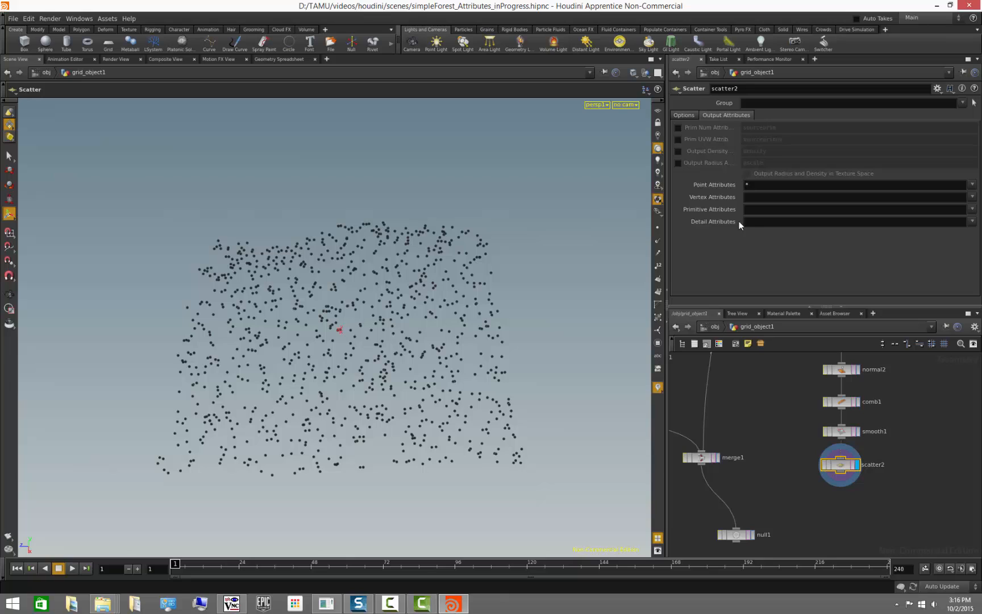
pyautogui.click(857, 431)
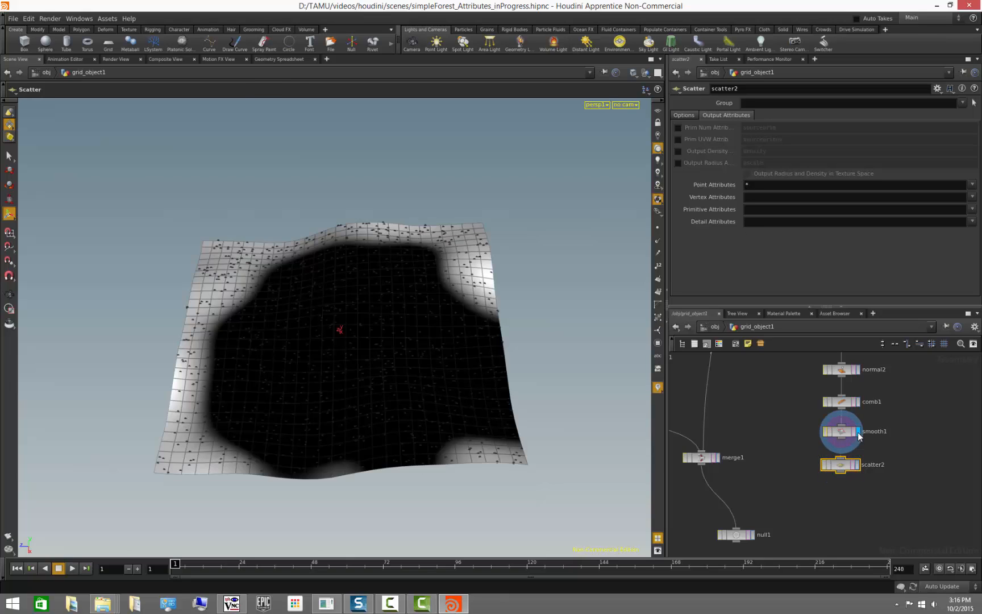
# - Display comb1, normal2 and paint3 in turn to inspect the painted keep attribute on the terrain, returning to scatter2
pyautogui.click(857, 403)
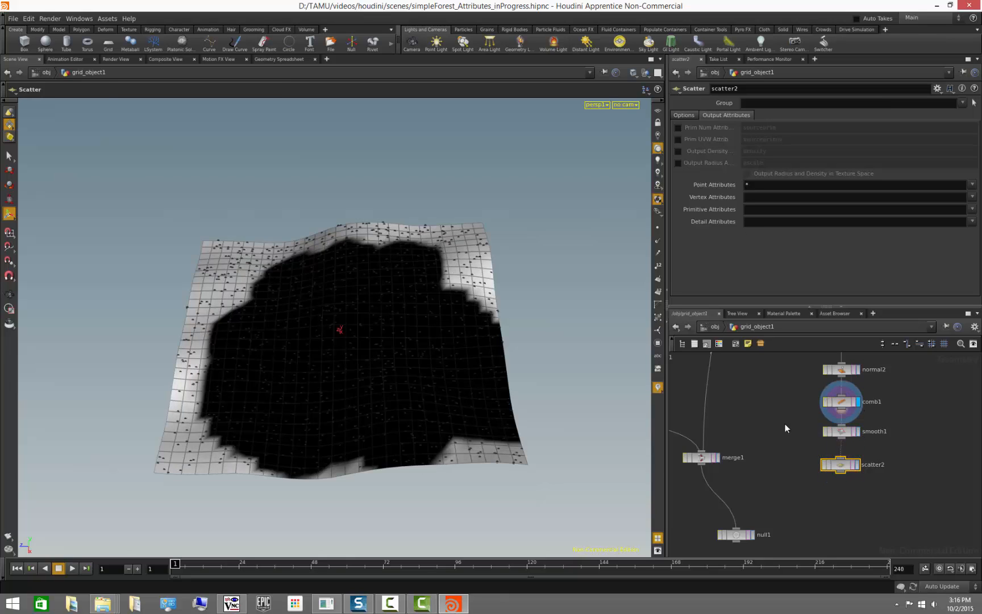
pyautogui.click(858, 371)
pyautogui.moveTo(864, 340); pyautogui.dragTo(858, 391, button='middle')
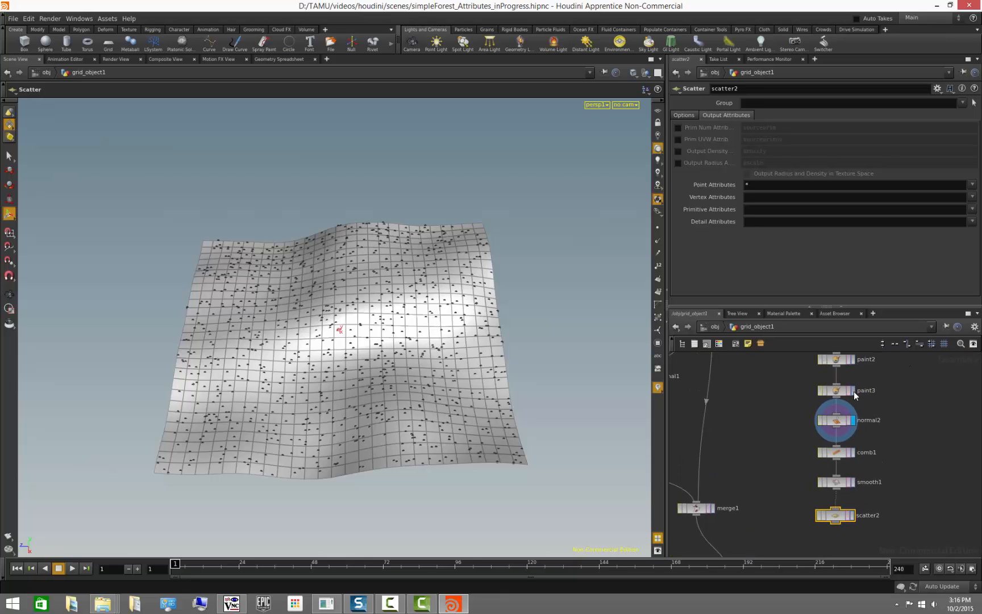
pyautogui.click(853, 390)
pyautogui.click(835, 390)
pyautogui.press('Return')
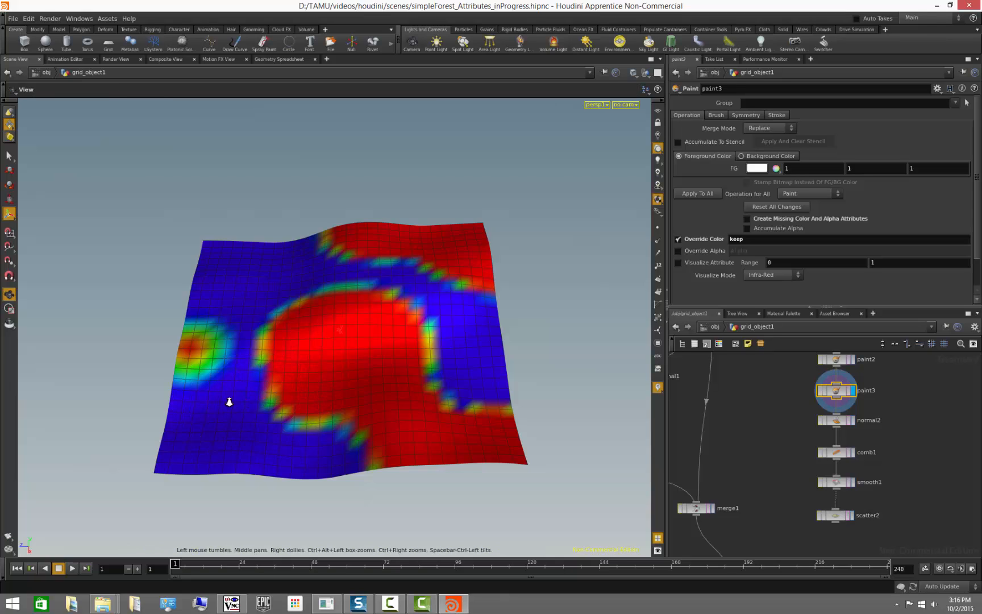
pyautogui.scroll(5, 227, 402)
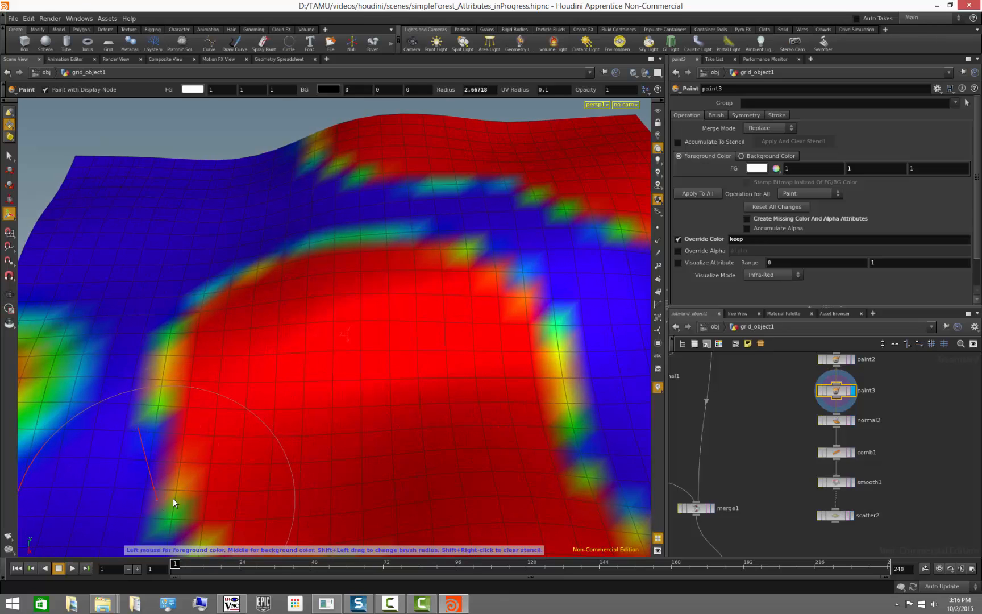
pyautogui.keyDown('alt'); pyautogui.moveTo(432, 417); pyautogui.dragTo(223, 421, button='right'); pyautogui.keyUp('alt')
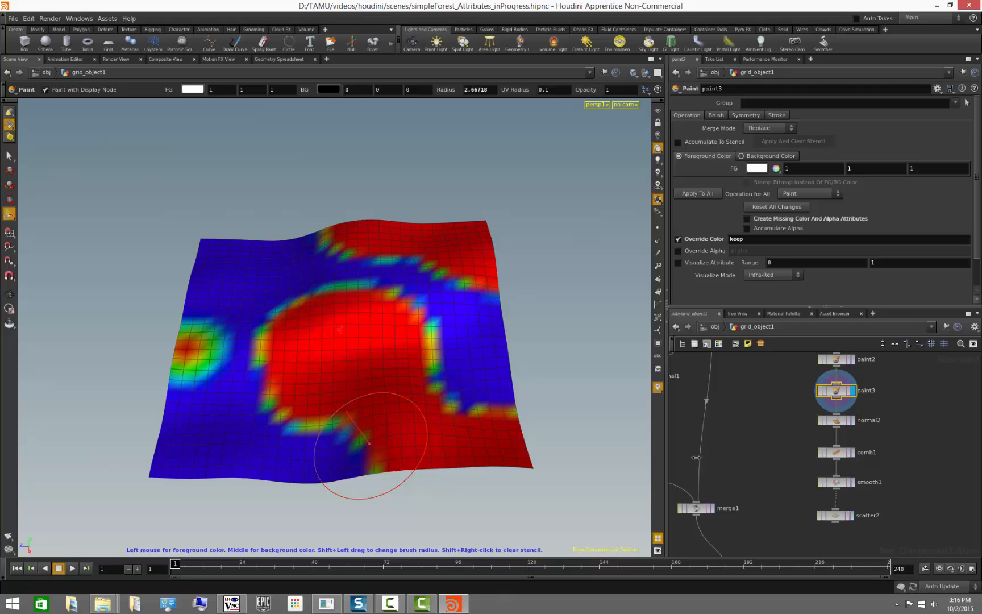
pyautogui.click(851, 514)
pyautogui.click(839, 517)
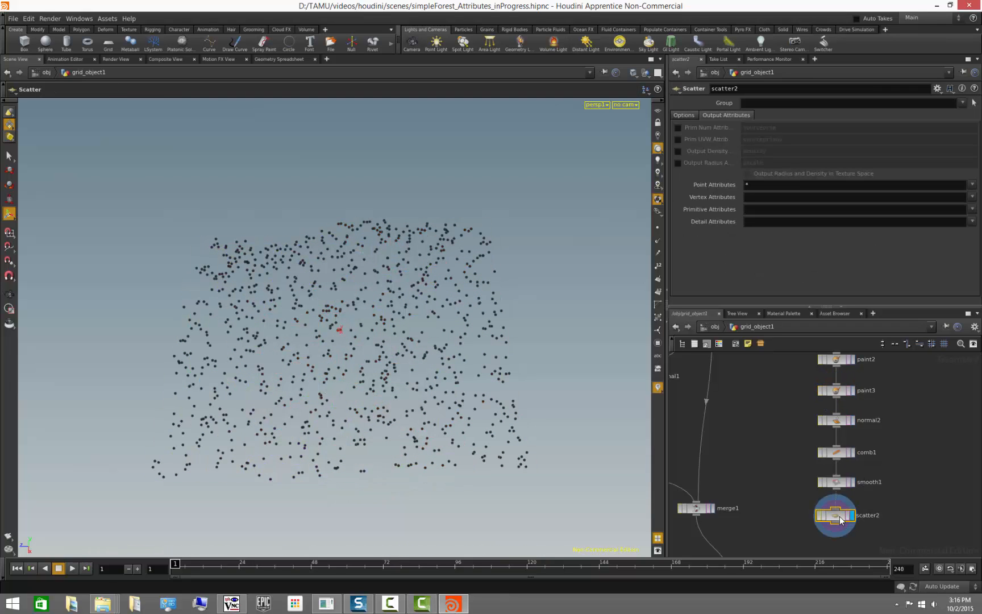
# - Append a Blast node below scatter2 and make it the displayed node
pyautogui.moveTo(839, 517)
pyautogui.mouseDown(button='middle')
pyautogui.moveTo(726, 511)
pyautogui.moveTo(824, 509)
pyautogui.mouseUp(button='middle')
pyautogui.moveTo(908, 493); pyautogui.dragTo(909, 405, button='middle')
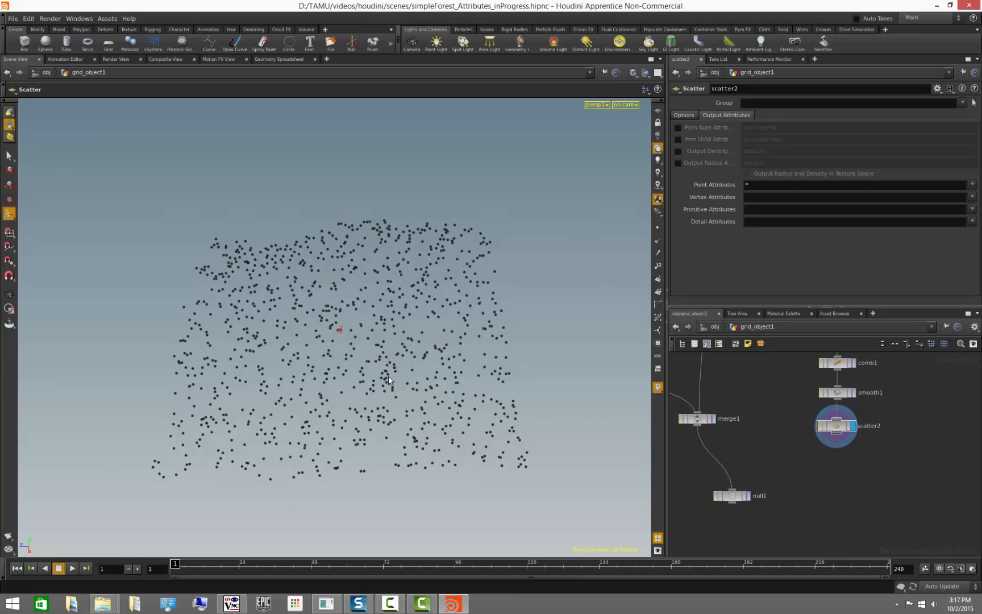
pyautogui.press('Escape')
pyautogui.moveTo(459, 414); pyautogui.dragTo(482, 428)
pyautogui.keyDown('alt'); pyautogui.moveTo(482, 428); pyautogui.dragTo(364, 412, button='right'); pyautogui.keyUp('alt')
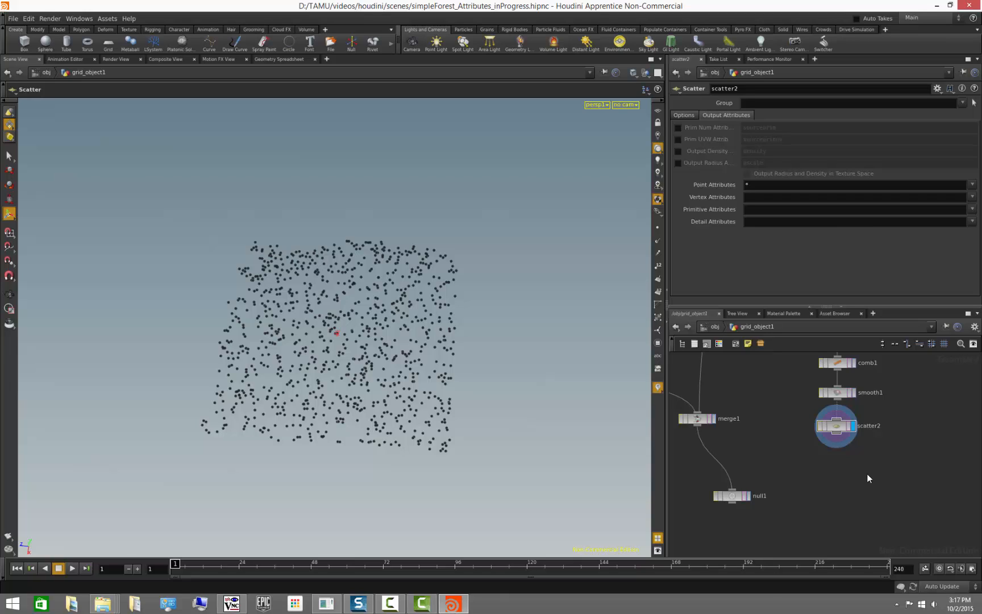
pyautogui.moveTo(866, 475)
pyautogui.mouseDown(button='middle')
pyautogui.moveTo(874, 491)
pyautogui.moveTo(860, 489)
pyautogui.mouseUp(button='middle')
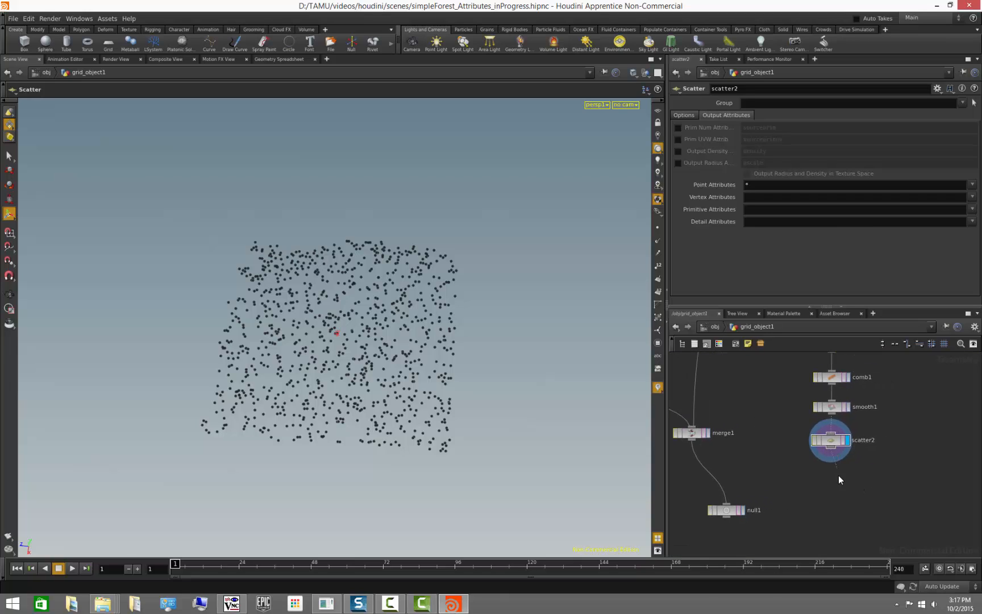
pyautogui.press('Tab')
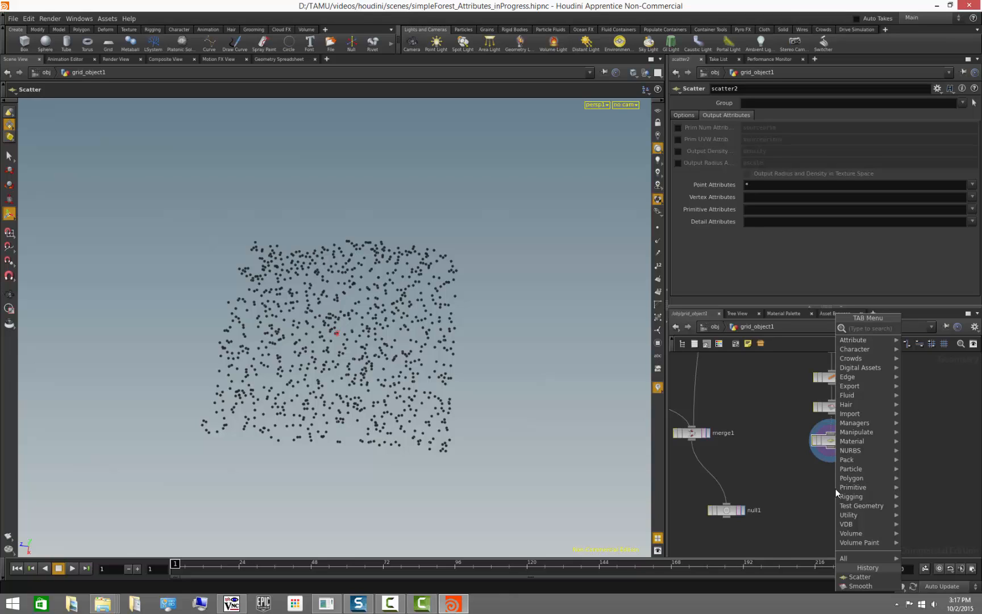
pyautogui.write('blast')
pyautogui.press('Return')
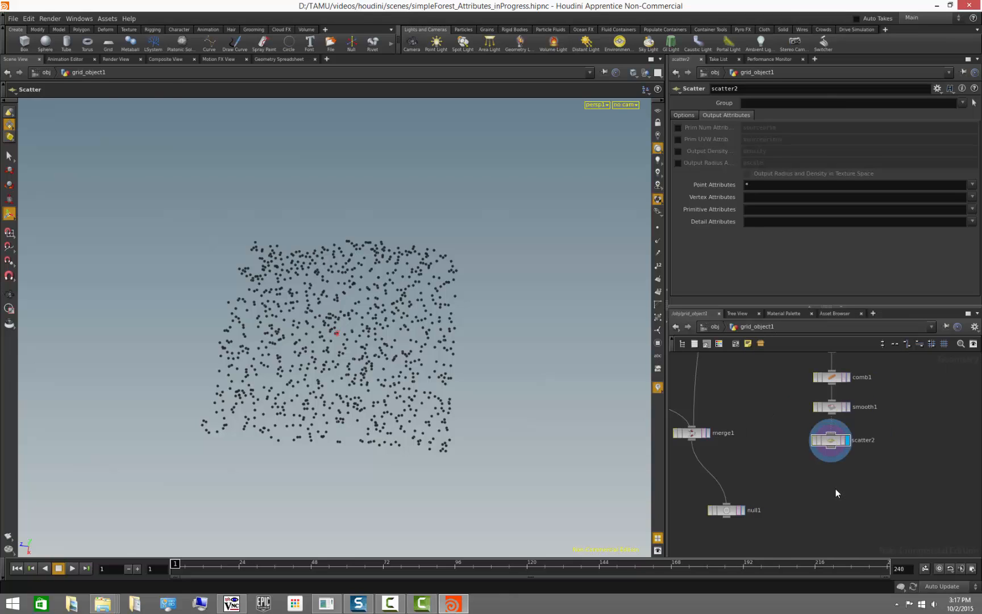
pyautogui.click(836, 488)
pyautogui.moveTo(839, 490); pyautogui.dragTo(835, 484)
pyautogui.click(847, 483)
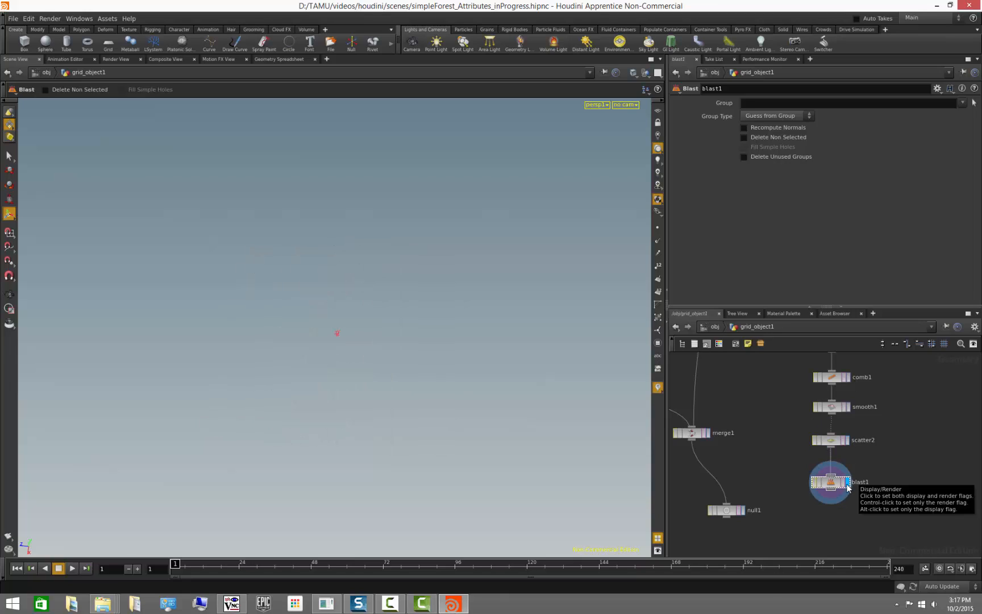
# - Try the point range 1-100 as the Blast group, compare with scatter2, and clear the group again
pyautogui.click(778, 102)
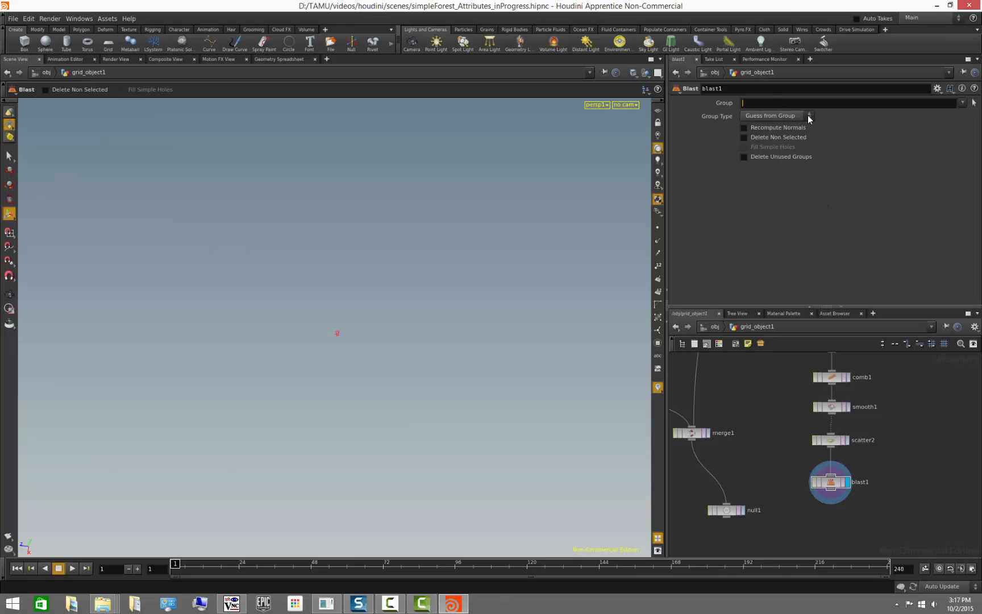
pyautogui.write('1-100')
pyautogui.press('Return')
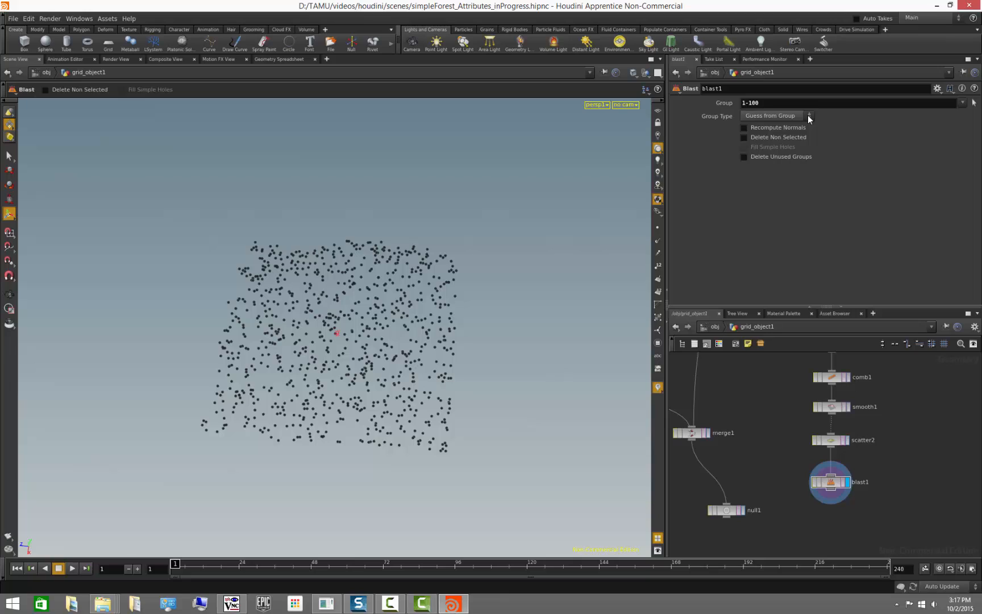
pyautogui.click(847, 440)
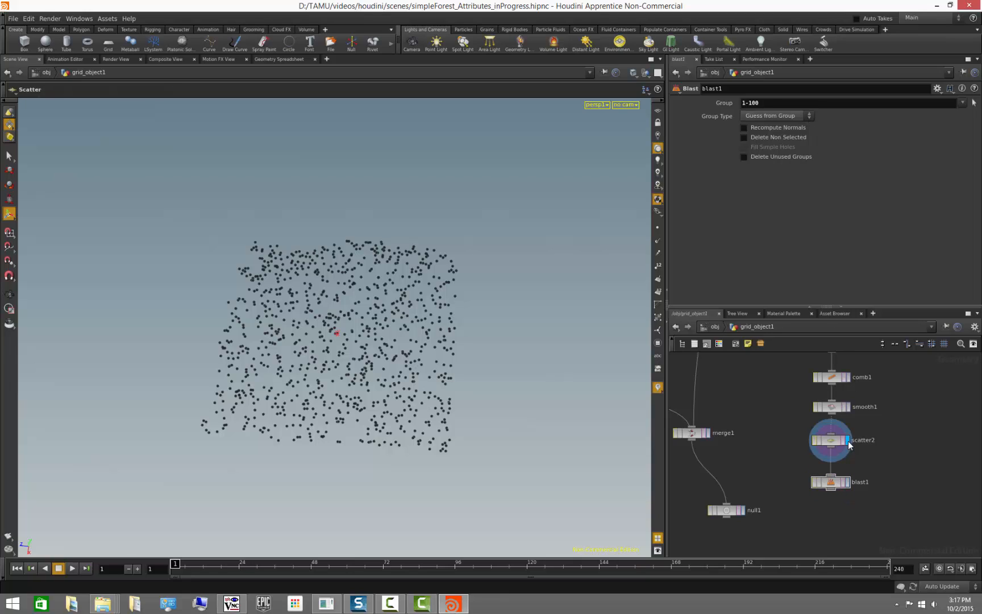
pyautogui.click(848, 480)
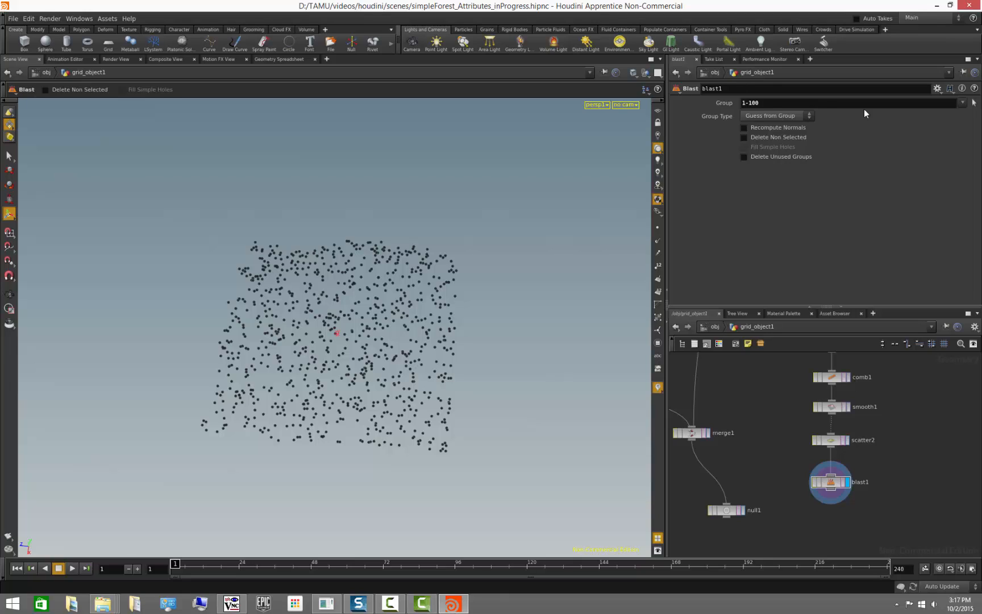
pyautogui.moveTo(686, 97); pyautogui.dragTo(613, 104)
pyautogui.press('BackSpace')
pyautogui.press('Return')
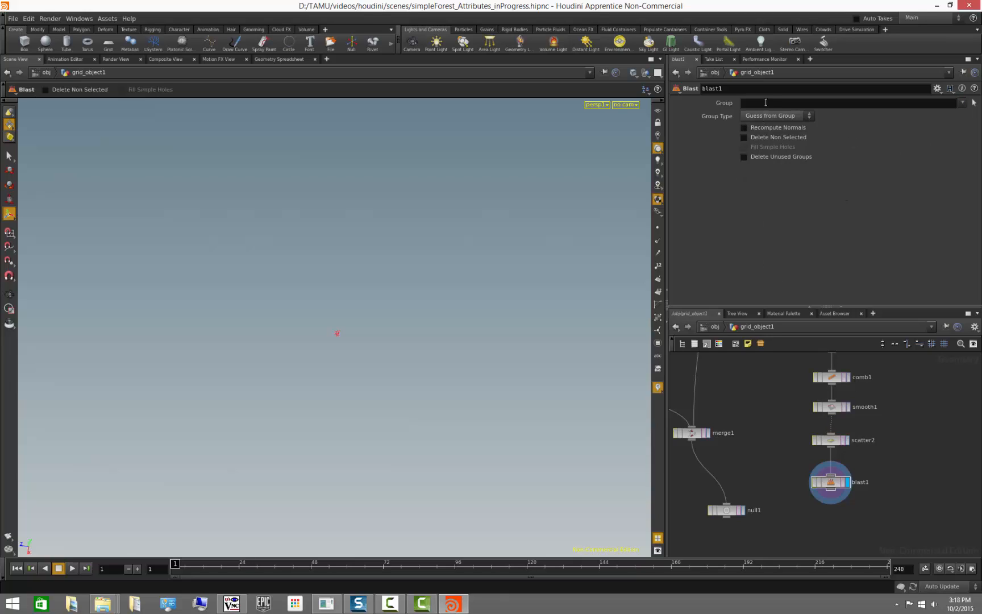
pyautogui.click(827, 484)
pyautogui.write('@keep>0.5')
pyautogui.press('Return')
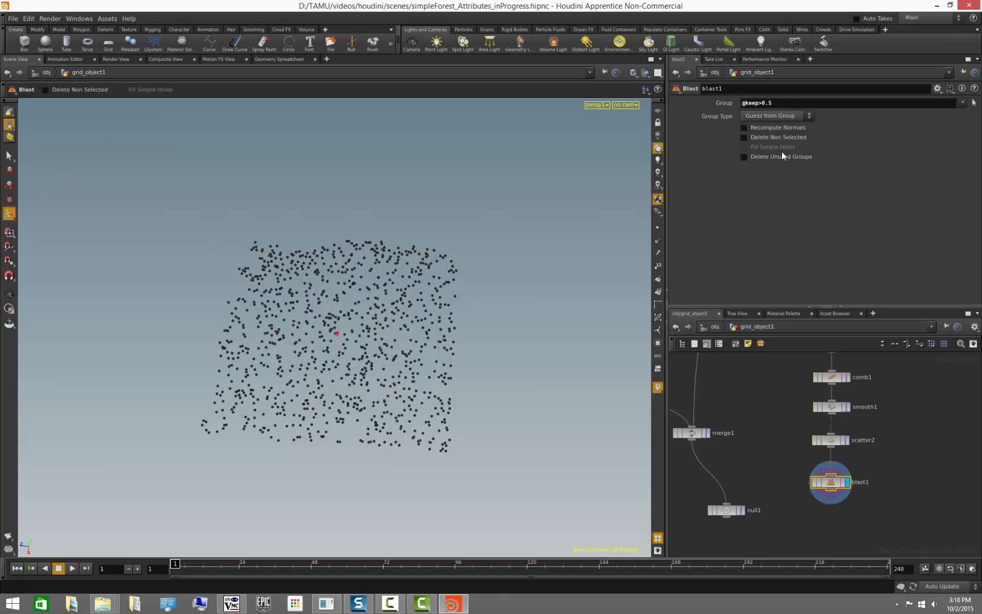
pyautogui.click(757, 117)
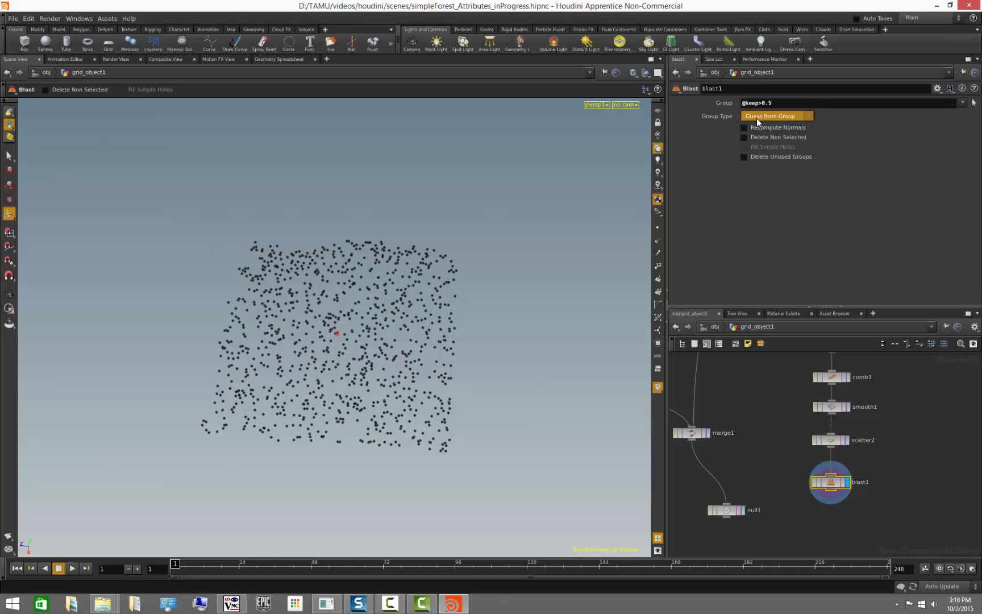
pyautogui.click(755, 153)
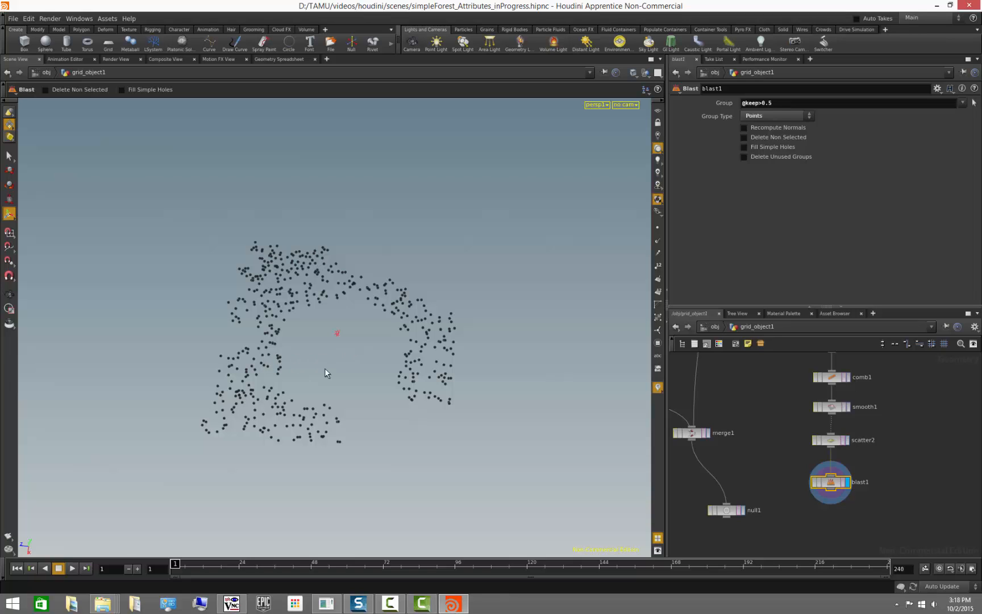
# - Enable Delete Non Selected on the Blast node
pyautogui.press('Escape')
pyautogui.moveTo(328, 368); pyautogui.dragTo(352, 362)
pyautogui.press('Return')
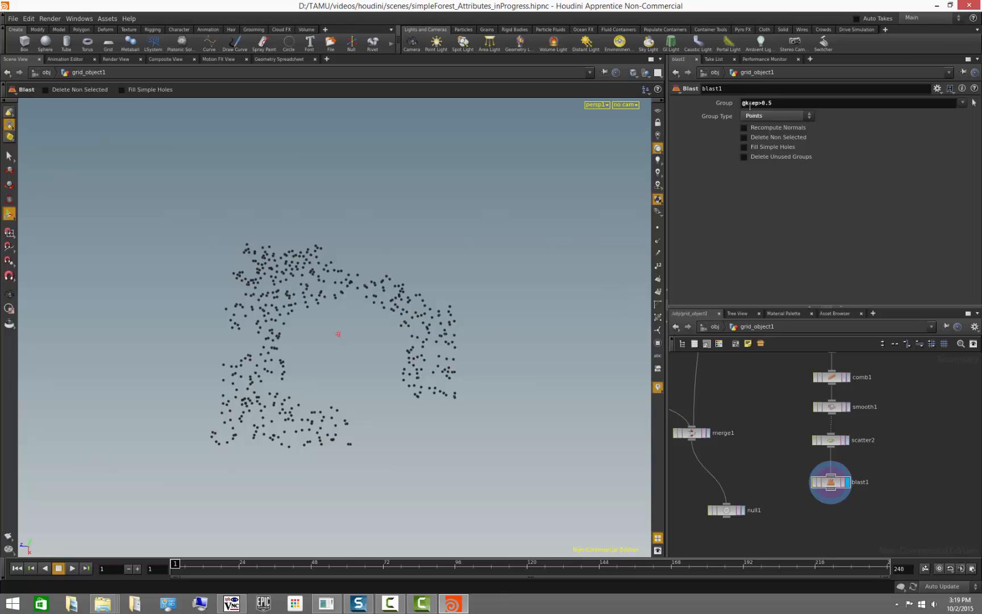
pyautogui.click(745, 138)
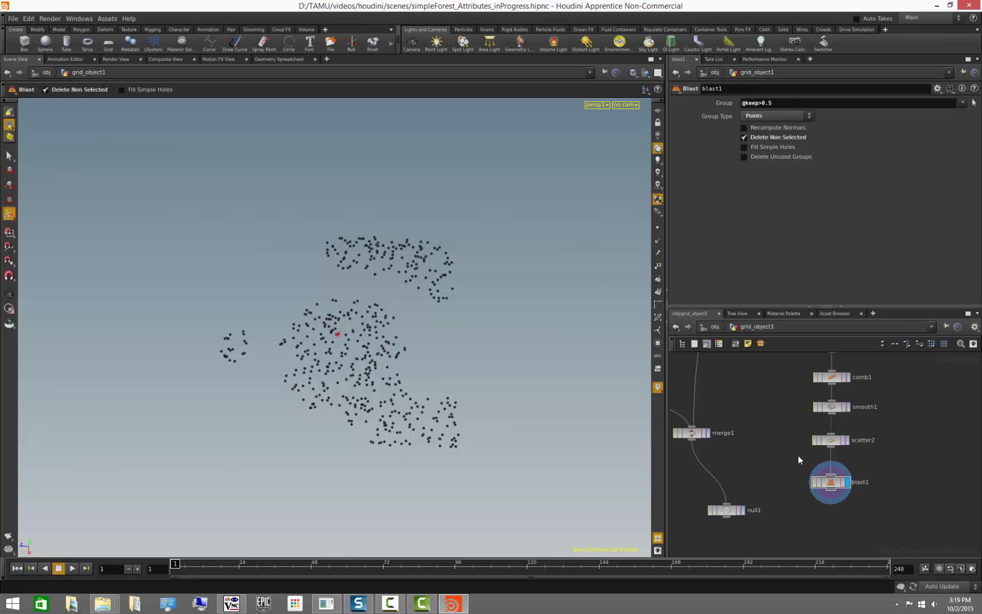
# - Paint two extra keep areas on paint3, undo both strokes and return to blast1
pyautogui.scroll(-2, 798, 453)
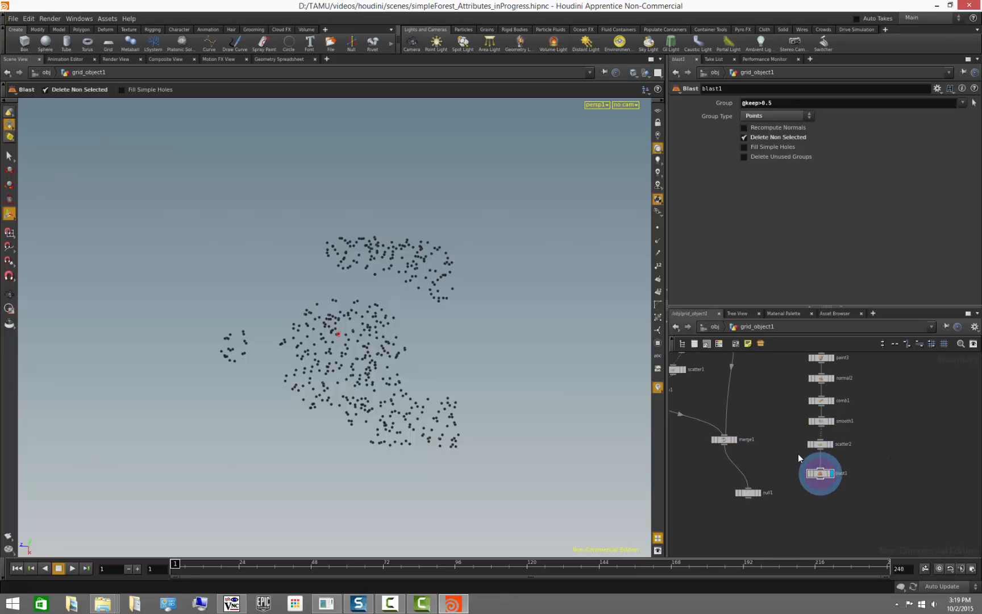
pyautogui.moveTo(854, 393); pyautogui.dragTo(836, 430, button='middle')
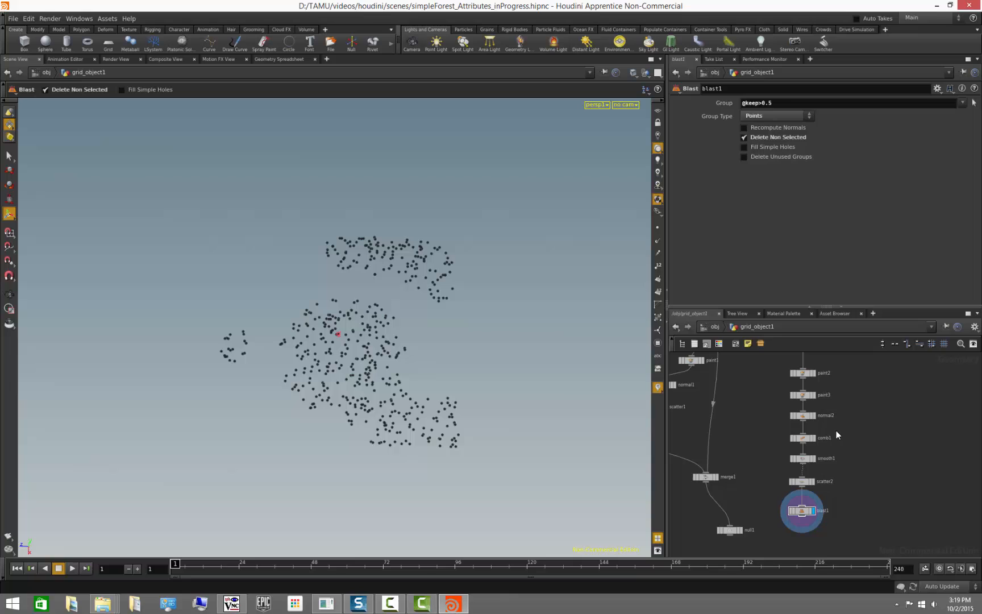
pyautogui.click(793, 398)
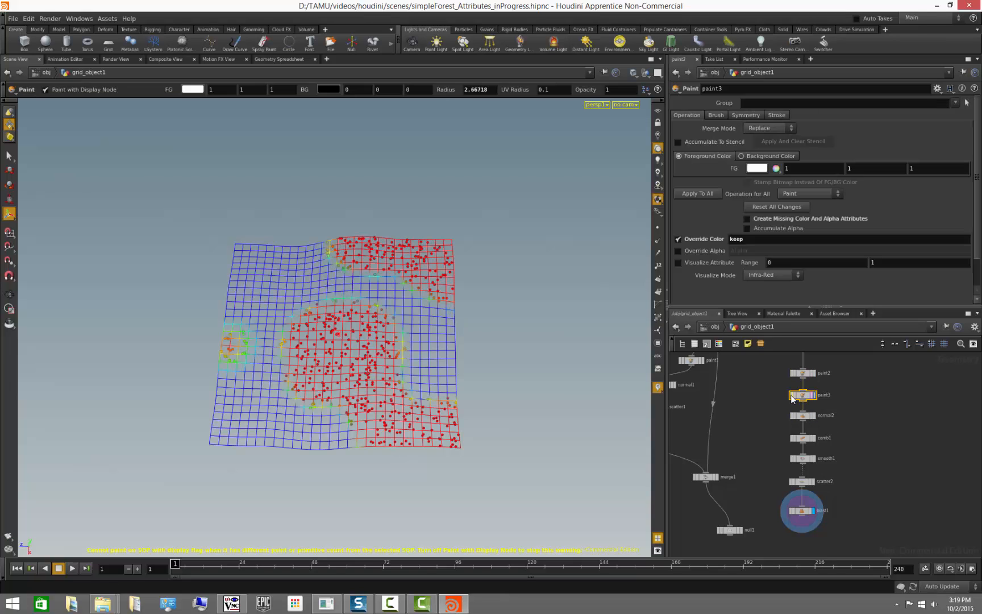
pyautogui.click(263, 276)
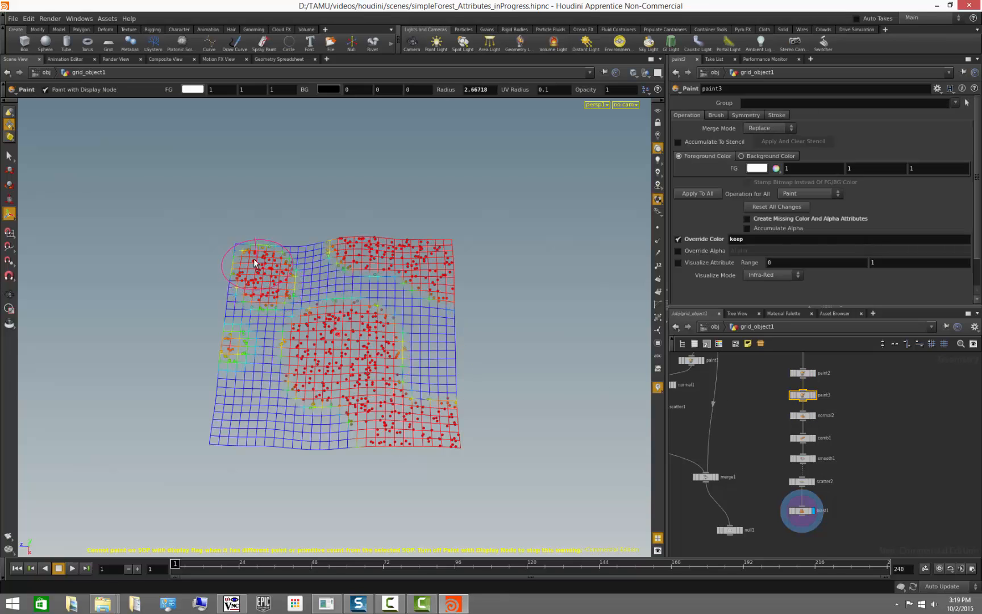
pyautogui.click(250, 429)
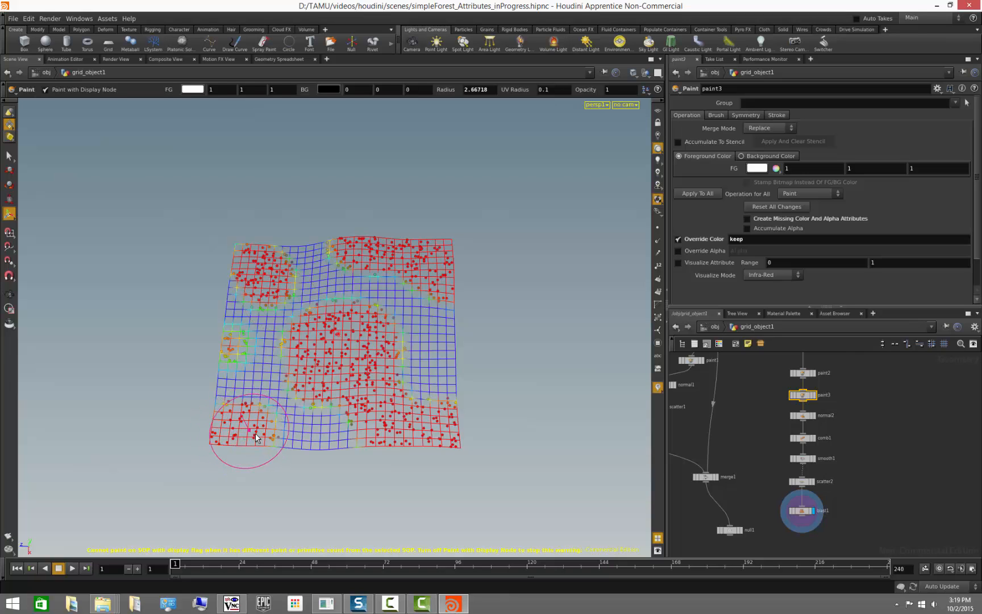
pyautogui.hotkey('ctrl', 'z')
pyautogui.hotkey('ctrl', 'z')
pyautogui.press('Escape')
pyautogui.moveTo(480, 484)
pyautogui.mouseDown()
pyautogui.moveTo(411, 455)
pyautogui.moveTo(410, 416)
pyautogui.mouseUp()
pyautogui.click(801, 510)
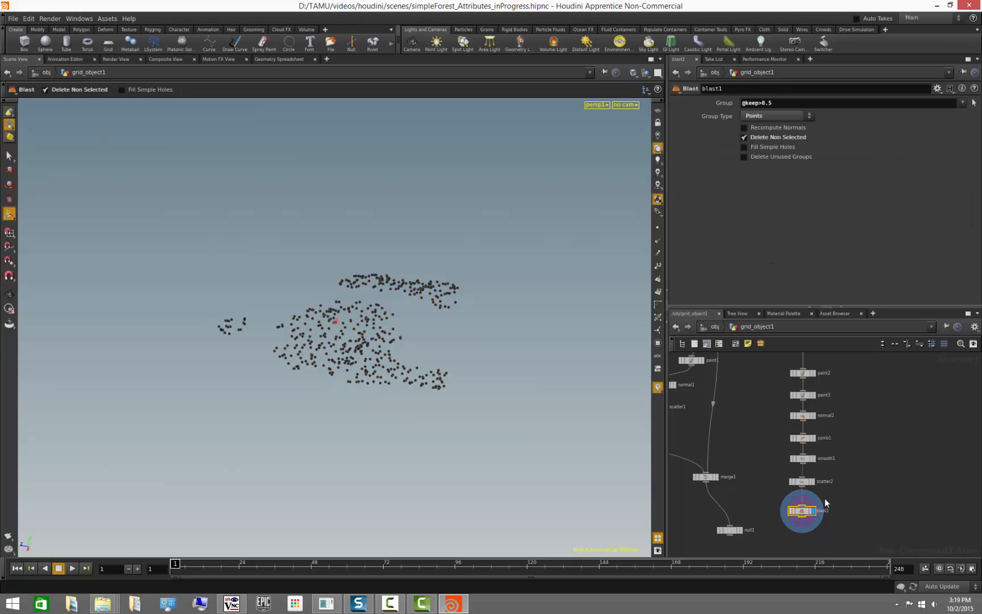
# - Move merge1 and null1 aside in the network to make room
pyautogui.moveTo(852, 471); pyautogui.dragTo(882, 424, button='middle')
pyautogui.scroll(-2, 764, 459)
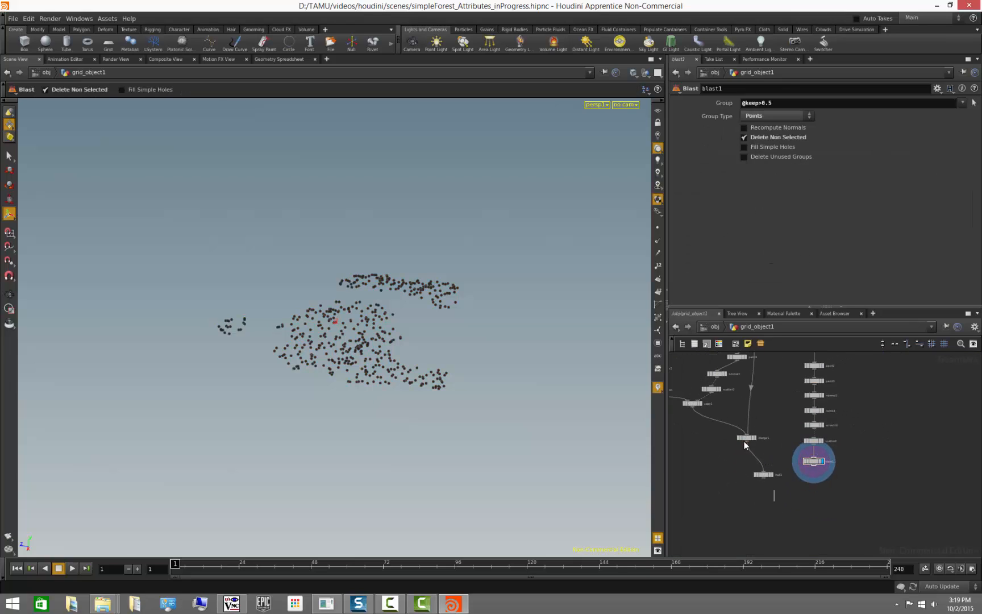
pyautogui.moveTo(734, 417); pyautogui.dragTo(773, 515)
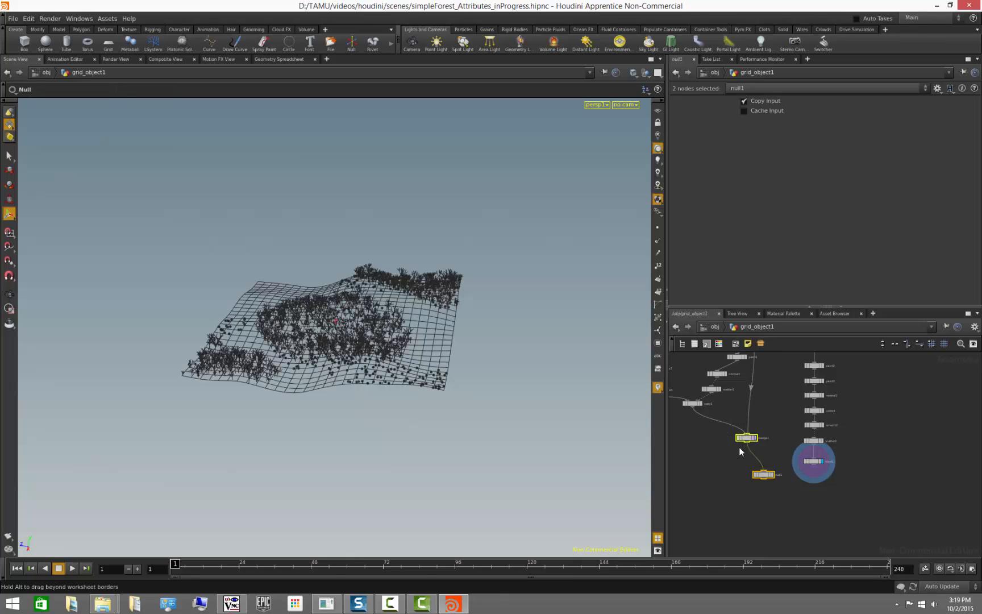
pyautogui.moveTo(743, 438); pyautogui.dragTo(690, 496)
pyautogui.click(792, 483)
pyautogui.scroll(2, 791, 484)
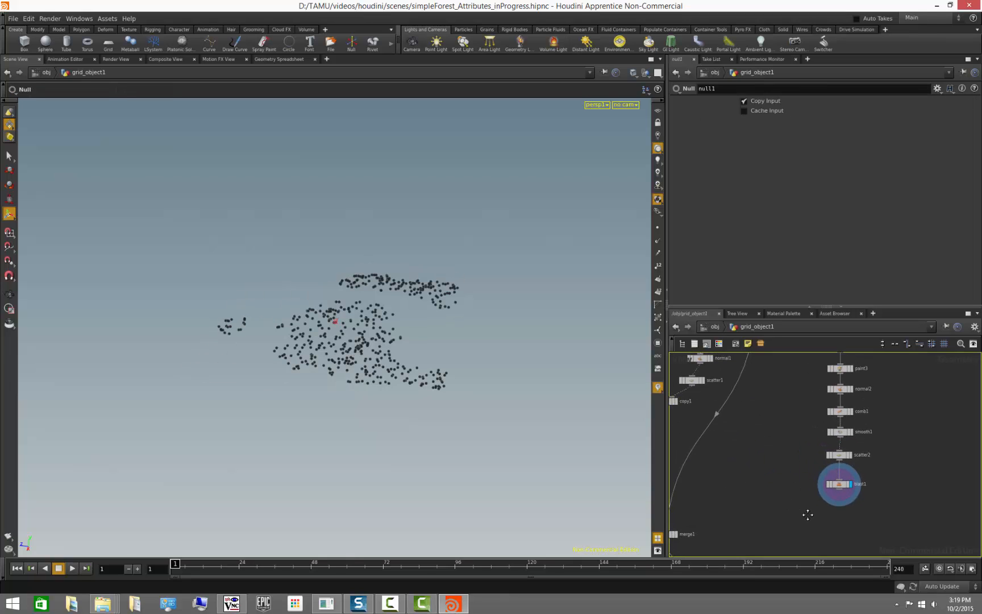
pyautogui.scroll(-3, 798, 479)
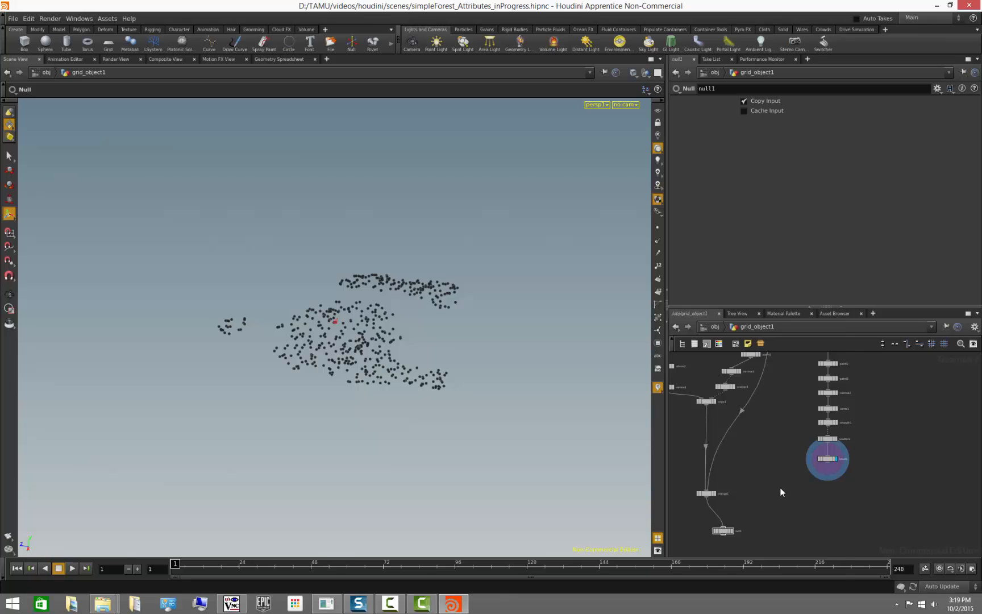
# - Add a Copy node beside blast1 in the network
pyautogui.press('Tab')
pyautogui.write('copy')
pyautogui.press('Return')
pyautogui.click(780, 487)
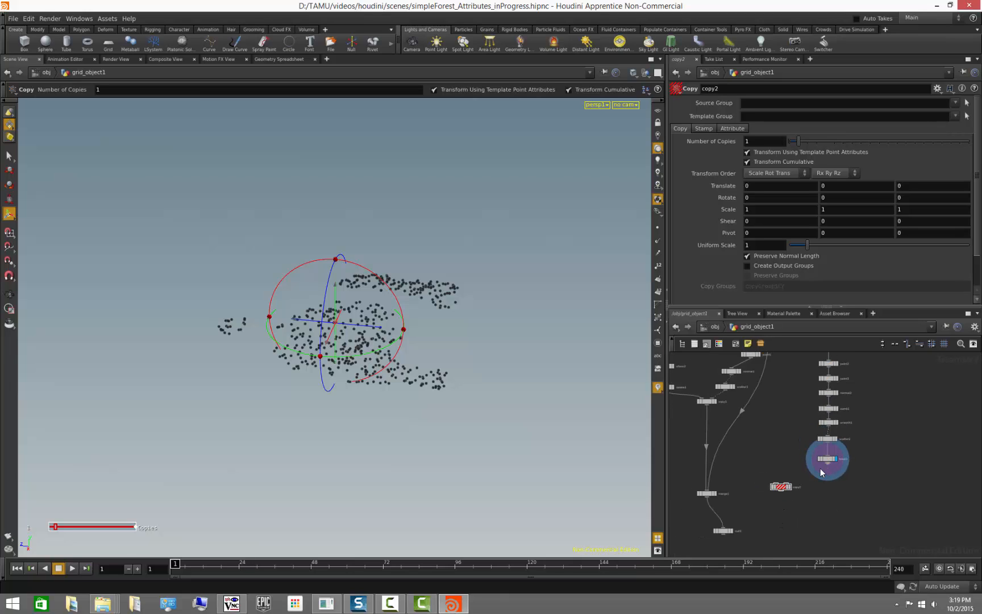
pyautogui.click(780, 487)
pyautogui.press('Delete')
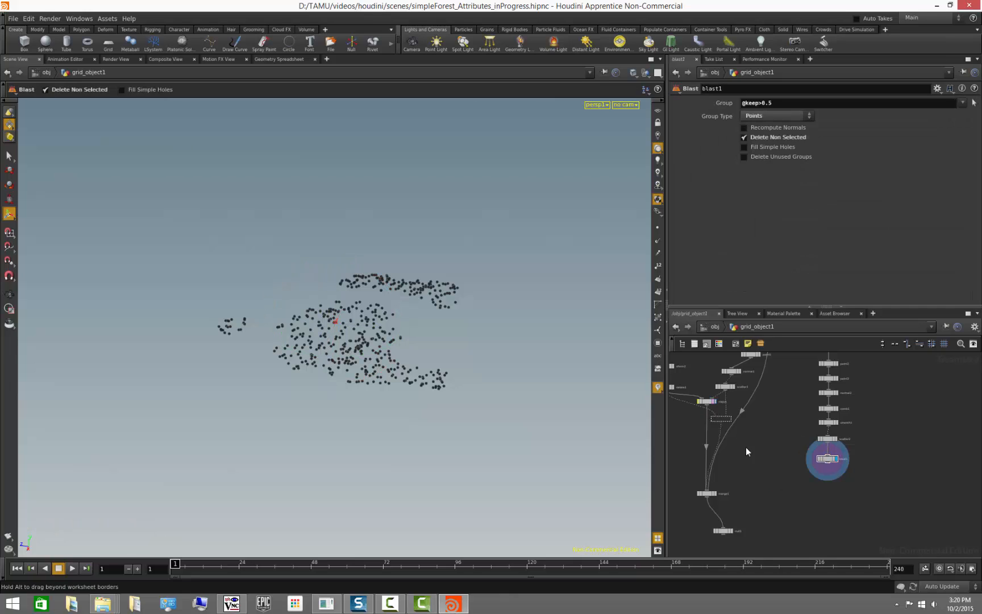
pyautogui.hotkey('ctrl', 'z')
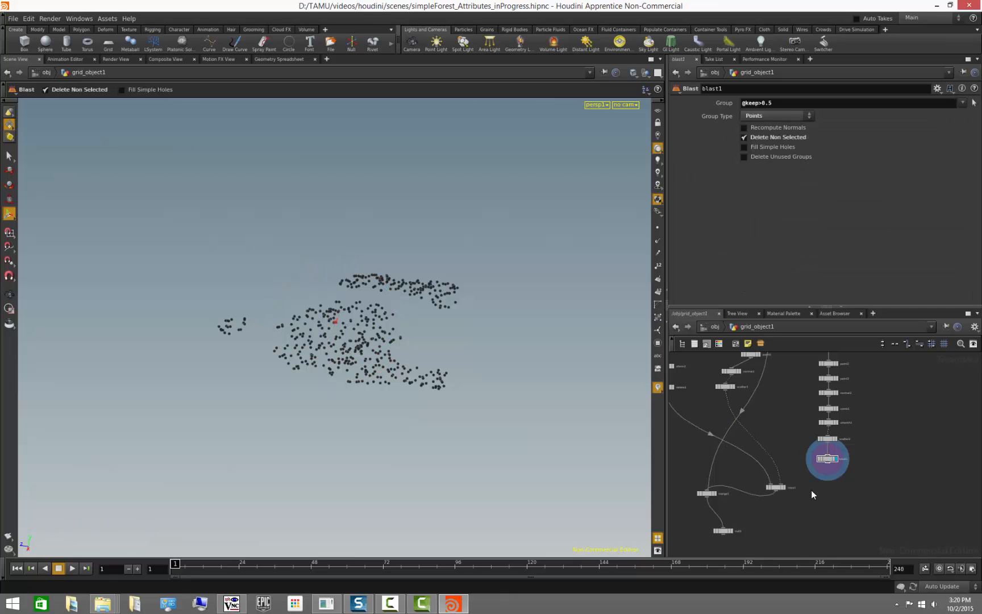
# - Connect blast1's output into the Copy node as the template points and display the Copy node
pyautogui.scroll(1, 827, 491)
pyautogui.moveTo(795, 470); pyautogui.dragTo(867, 467, button='middle')
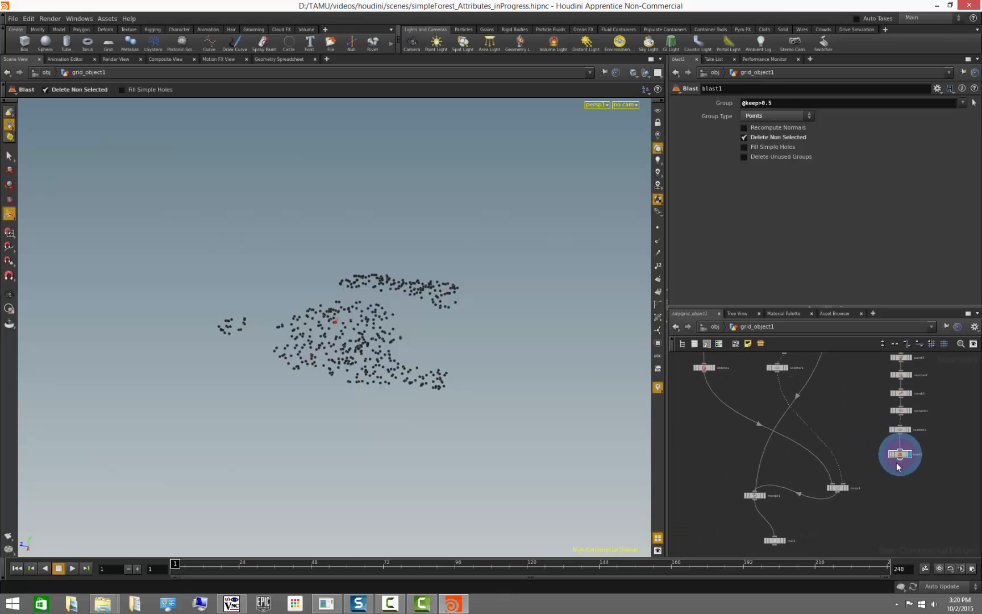
pyautogui.moveTo(901, 464); pyautogui.dragTo(846, 486)
pyautogui.click(847, 488)
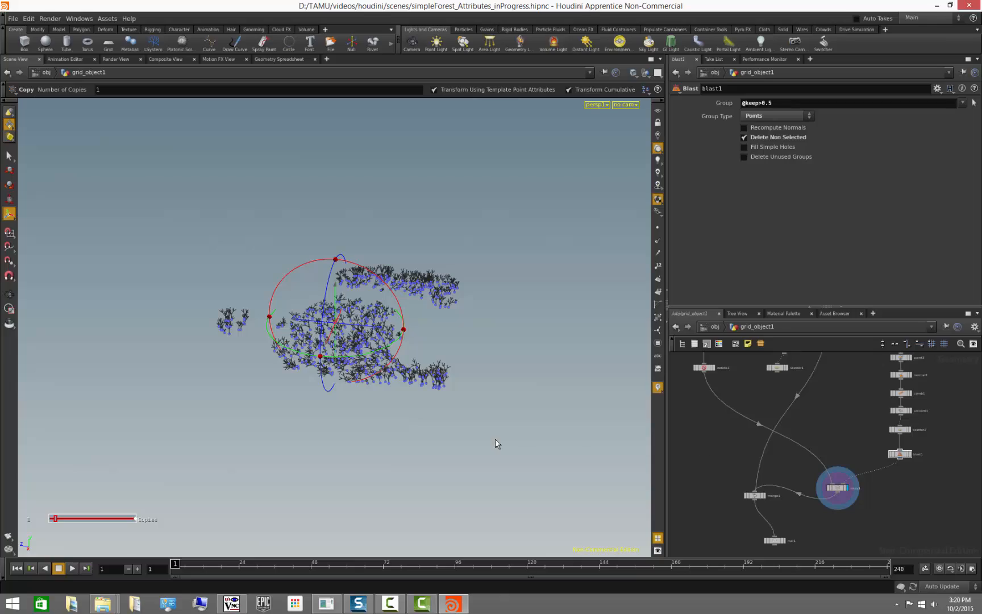
# - Display the merged network output and orbit to inspect the trees scattered across the terrain
pyautogui.keyDown('alt'); pyautogui.moveTo(250, 390); pyautogui.dragTo(481, 407, button='right'); pyautogui.keyUp('alt')
pyautogui.keyDown('alt'); pyautogui.moveTo(480, 407); pyautogui.dragTo(448, 463); pyautogui.keyUp('alt')
pyautogui.click(764, 496)
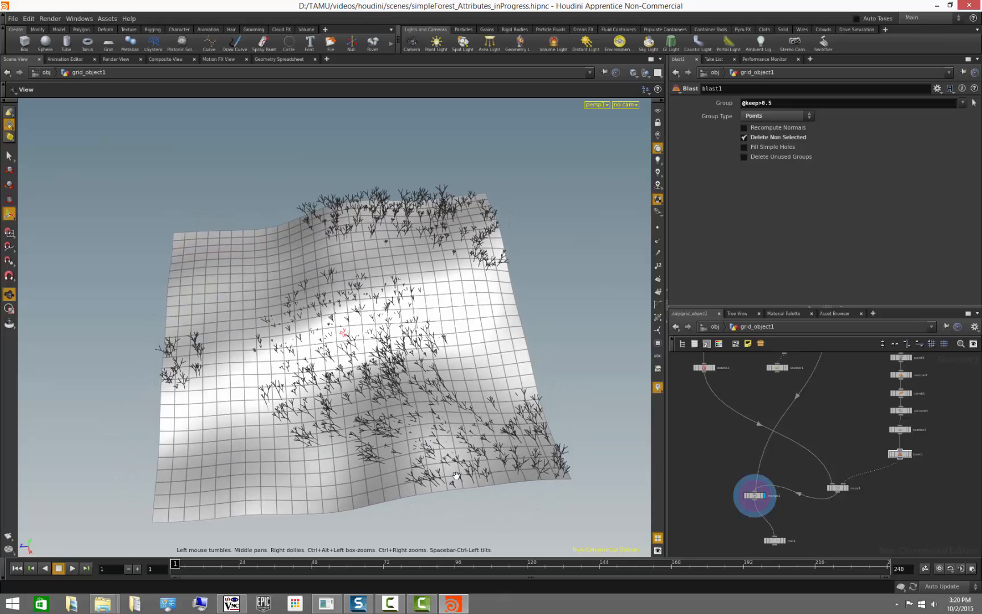
pyautogui.press('Escape')
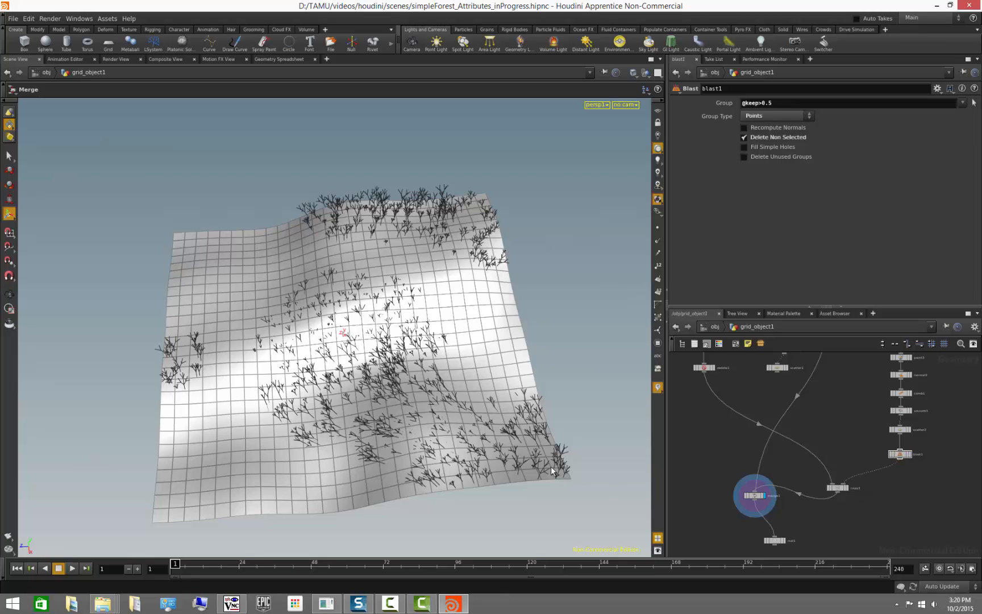
pyautogui.moveTo(441, 433); pyautogui.dragTo(412, 388)
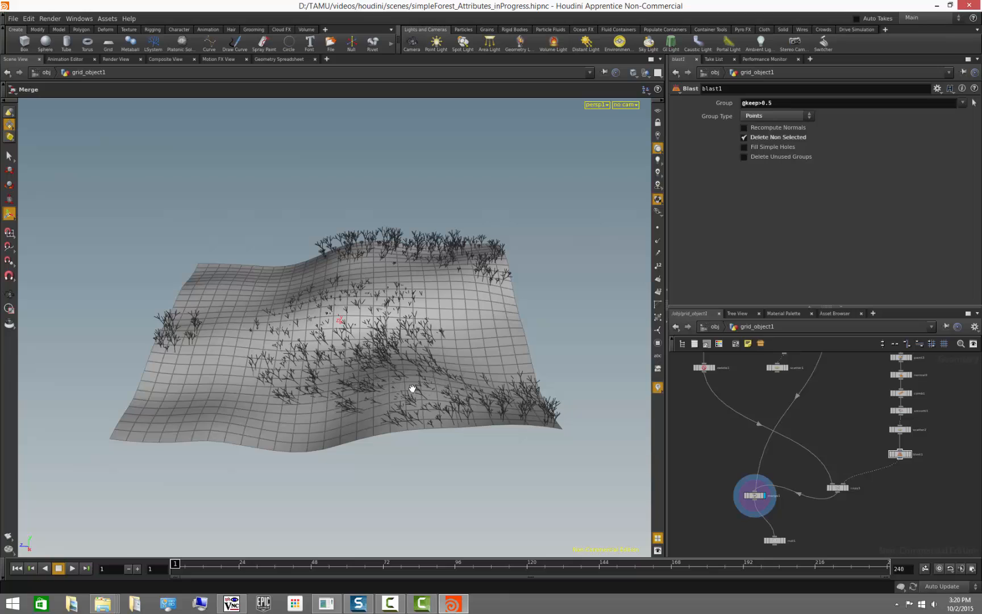
# - On copy1, clear the keep stamp variable and delete the channel expression on its value
pyautogui.click(838, 487)
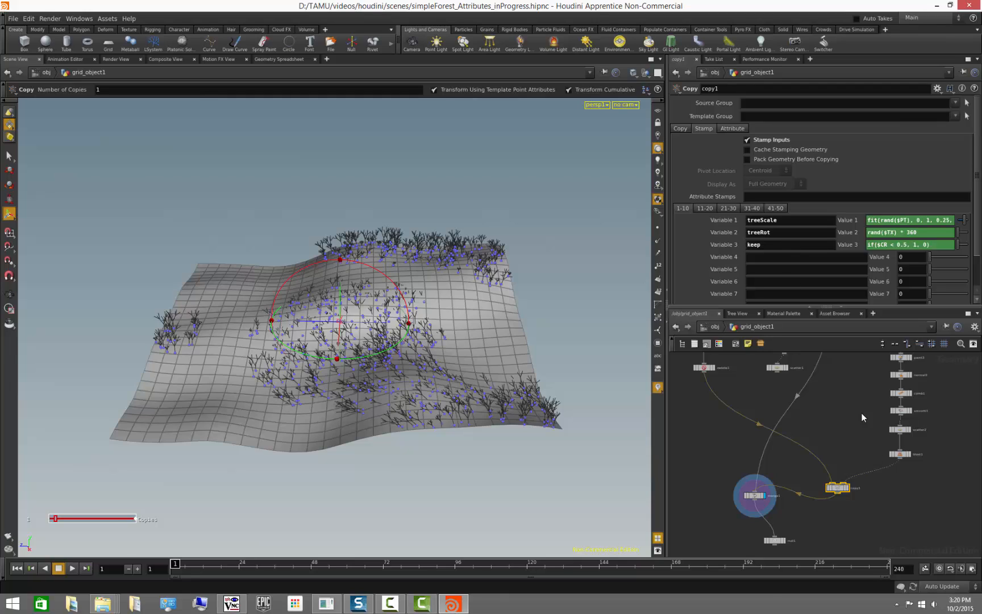
pyautogui.moveTo(777, 248); pyautogui.dragTo(699, 251)
pyautogui.press('Return')
pyautogui.rightClick(881, 244)
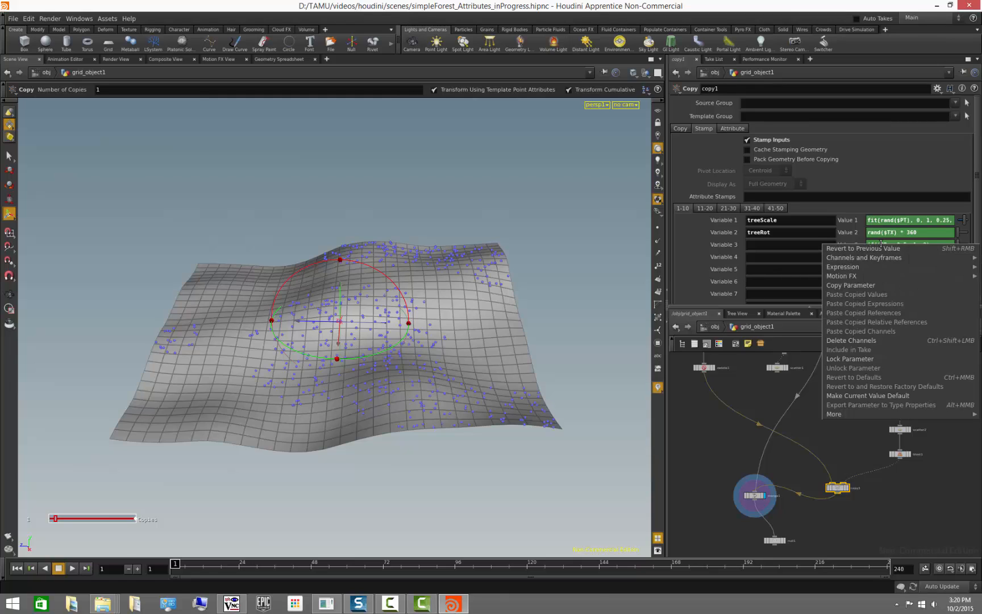
pyautogui.click(875, 340)
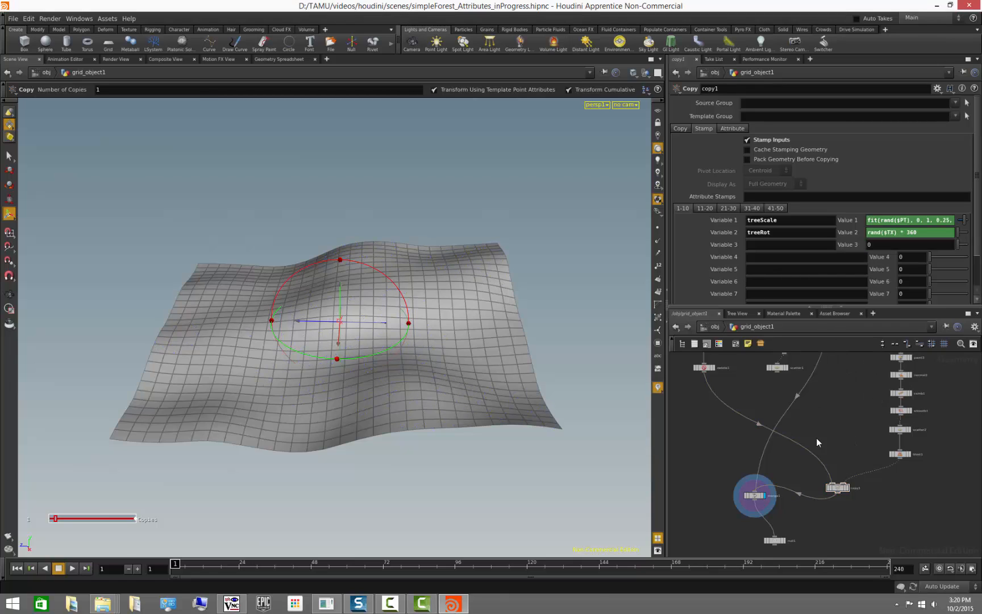
# - Delete the delete1 node that filtered copies by the keep stamp and reselect copy1
pyautogui.moveTo(731, 396); pyautogui.dragTo(816, 507, button='middle')
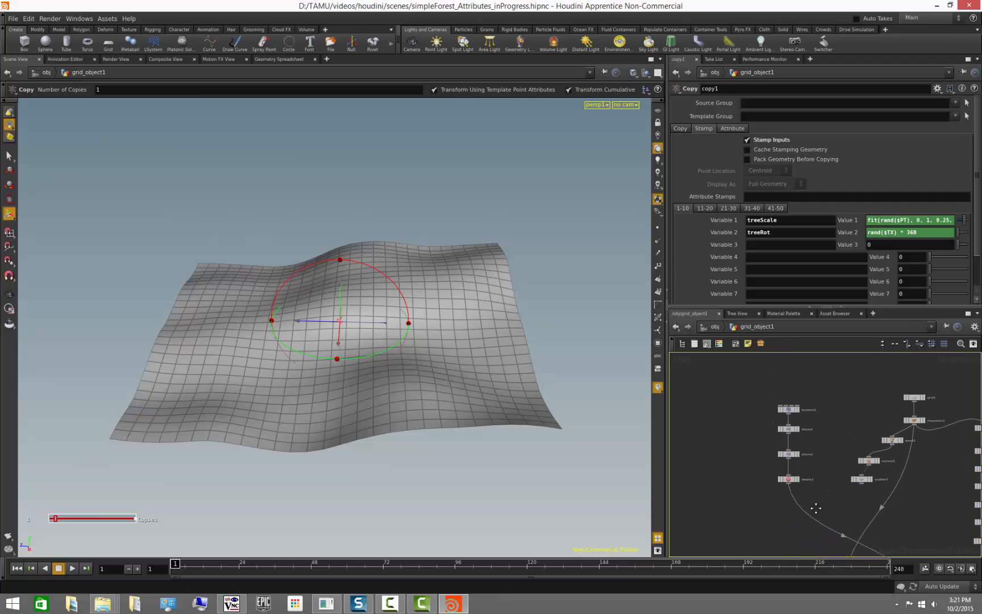
pyautogui.click(788, 479)
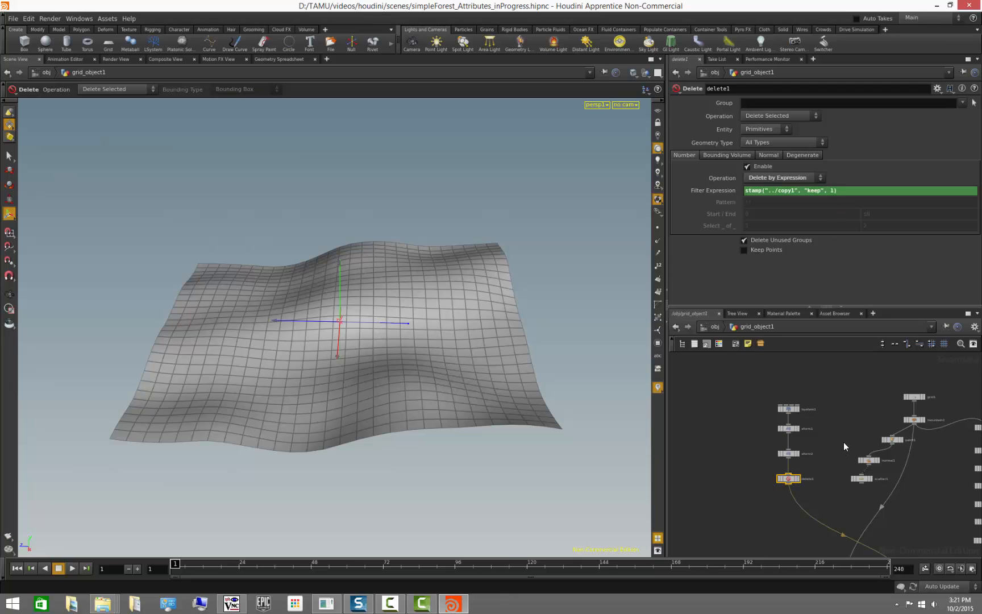
pyautogui.press('Delete')
pyautogui.moveTo(833, 444); pyautogui.dragTo(742, 356, button='middle')
pyautogui.click(831, 512)
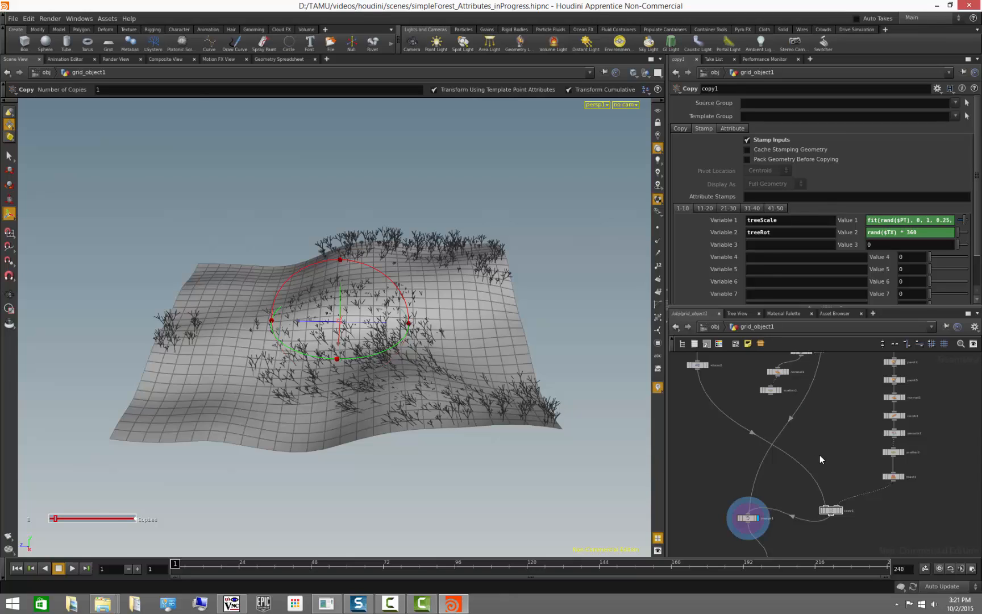
# - Set the template flag on comb1 and orbit to view the trees scattered over the terrain
pyautogui.scroll(3, 776, 463)
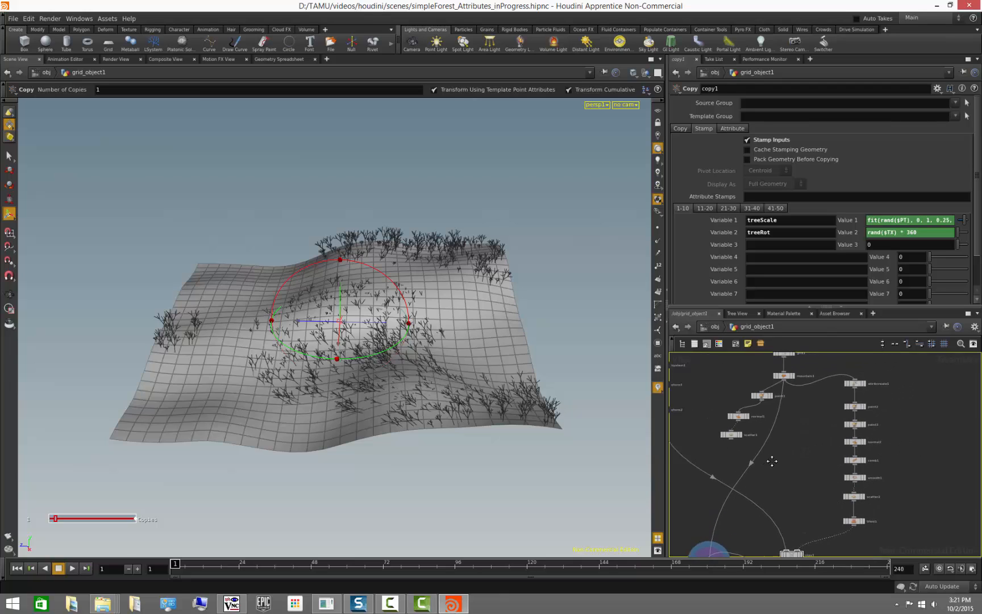
pyautogui.scroll(-2, 783, 465)
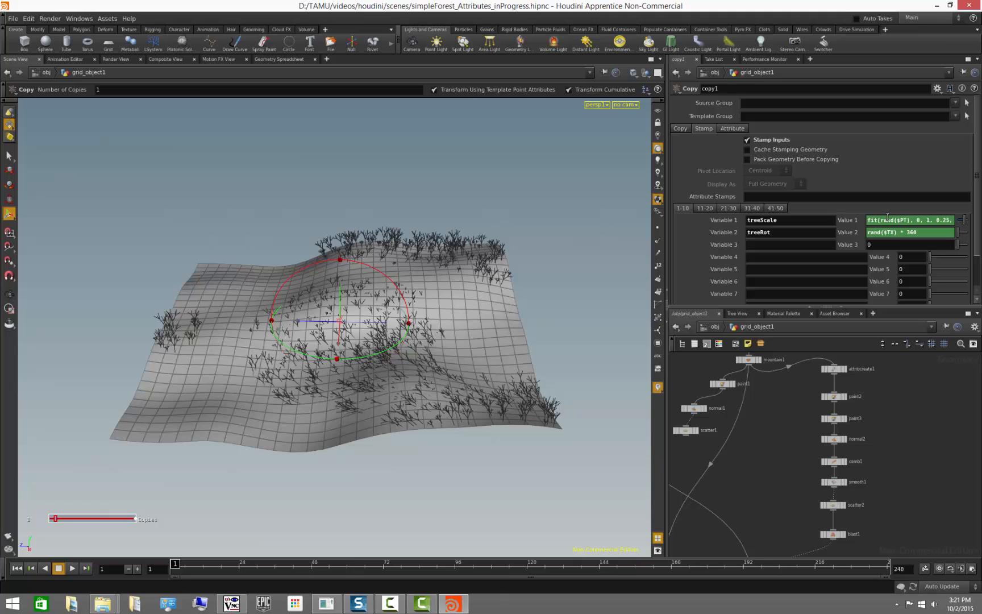
pyautogui.moveTo(899, 449); pyautogui.dragTo(887, 405, button='middle')
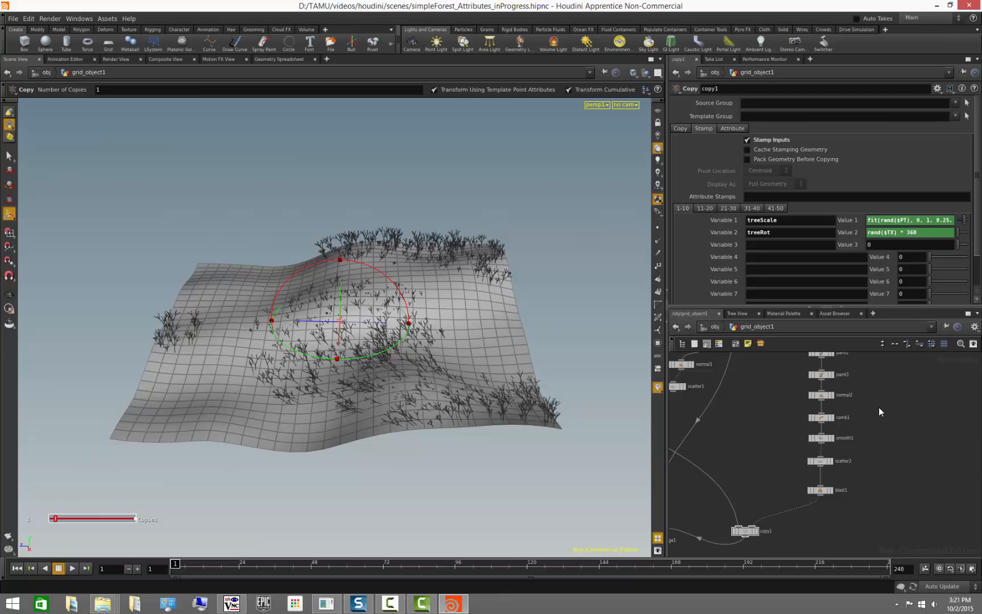
pyautogui.moveTo(865, 379)
pyautogui.mouseDown(button='middle')
pyautogui.moveTo(877, 435)
pyautogui.moveTo(867, 392)
pyautogui.mouseUp(button='middle')
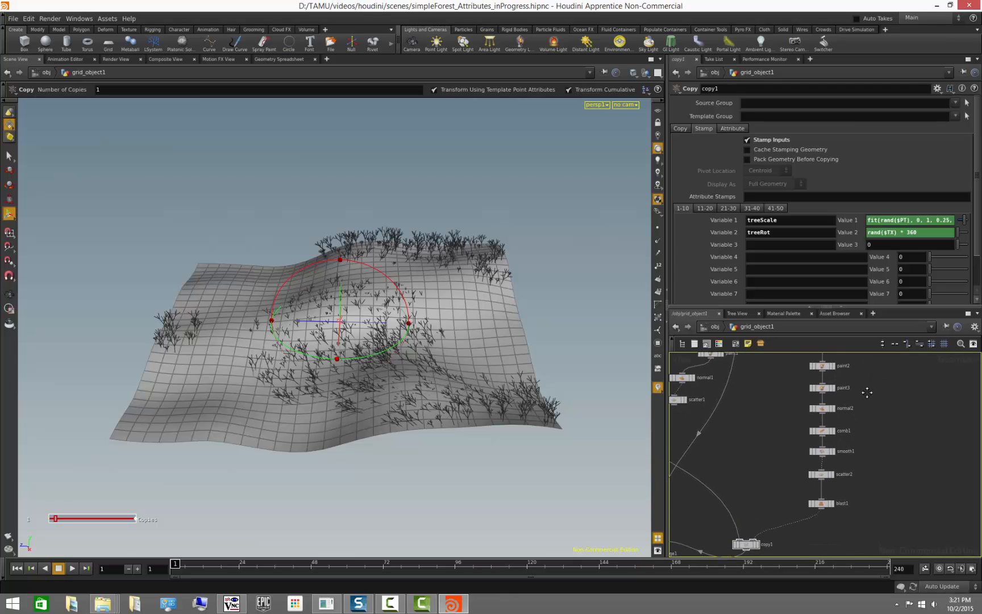
pyautogui.click(811, 431)
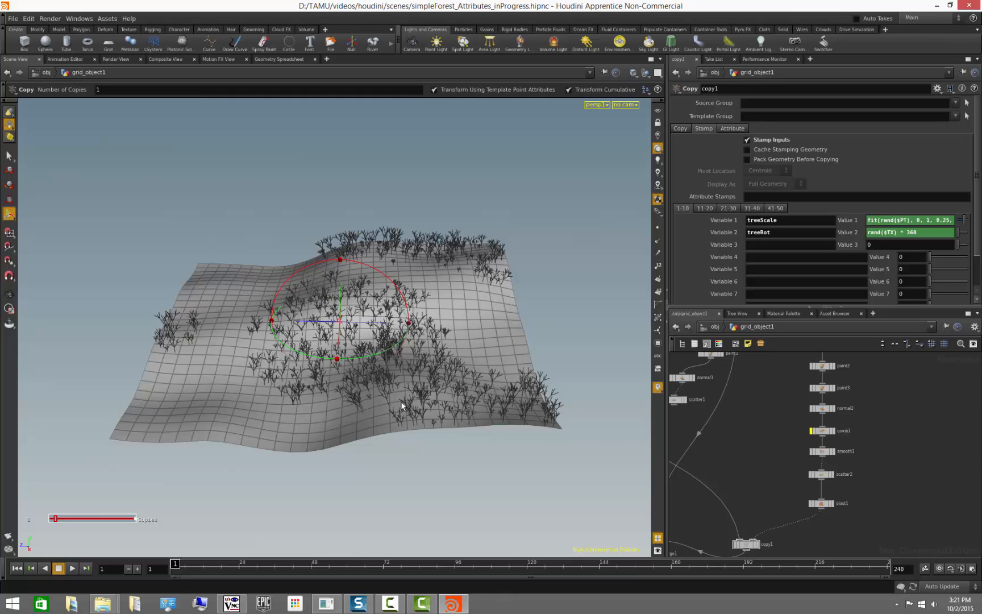
pyautogui.keyDown('alt'); pyautogui.moveTo(401, 401); pyautogui.dragTo(402, 386); pyautogui.keyUp('alt')
pyautogui.keyDown('alt'); pyautogui.moveTo(402, 386); pyautogui.dragTo(502, 391, button='right'); pyautogui.keyUp('alt')
pyautogui.keyDown('alt'); pyautogui.moveTo(502, 391); pyautogui.dragTo(498, 391); pyautogui.keyUp('alt')
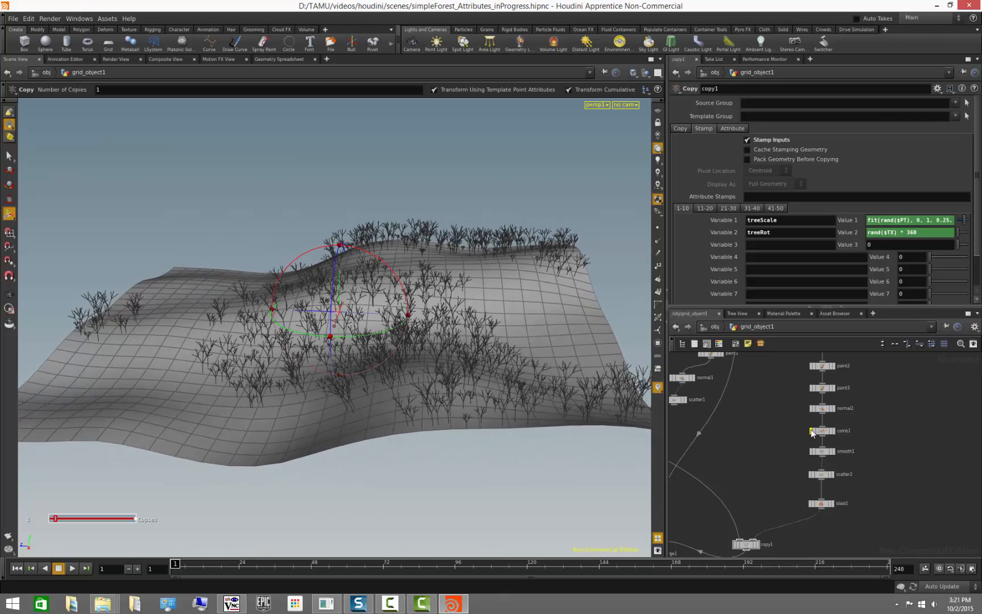
# - Check paint2's settings, then on copy1 multiply rand($PT) in the treeScale value expression by $SCALE
pyautogui.click(825, 367)
pyautogui.click(825, 366)
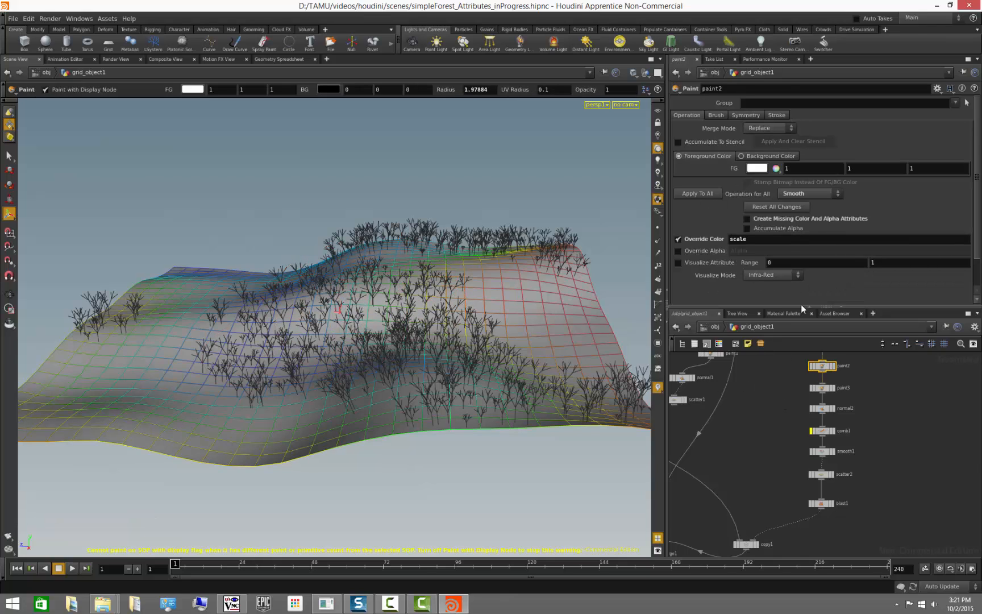
pyautogui.moveTo(754, 519); pyautogui.dragTo(768, 466, button='middle')
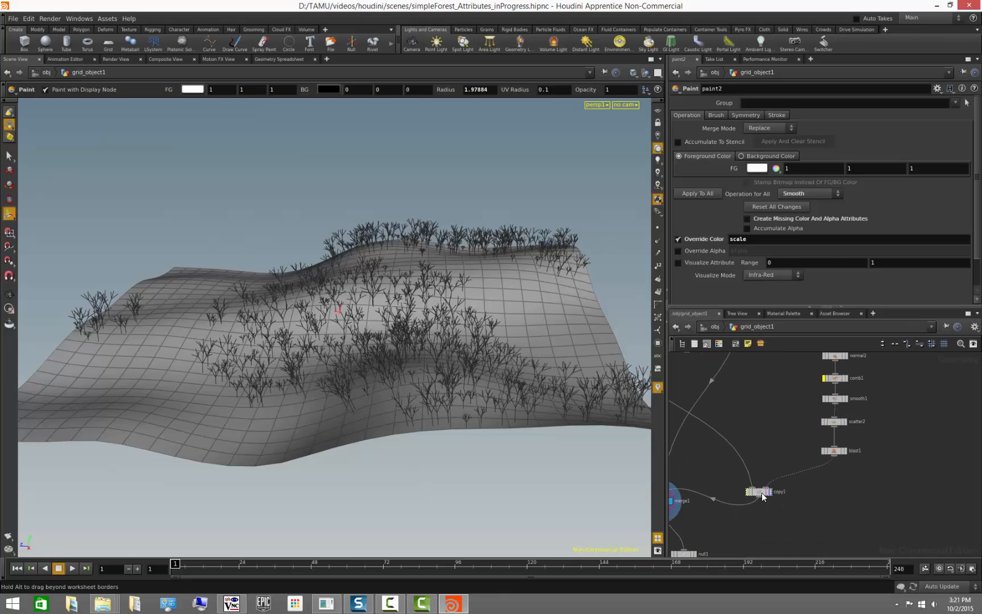
pyautogui.click(762, 491)
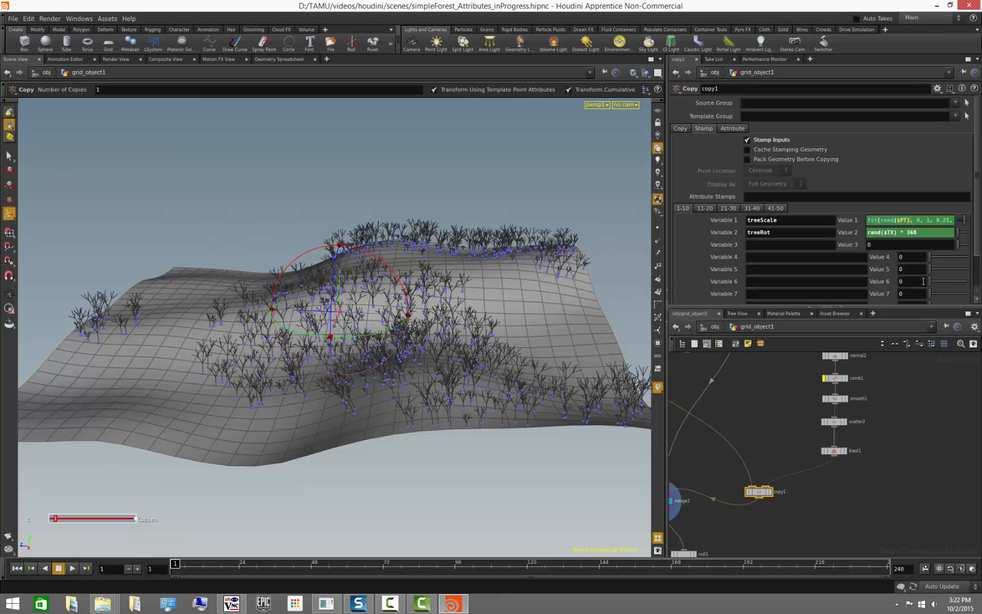
pyautogui.write('*')
pyautogui.press('BackSpace')
pyautogui.write('* $SCALE')
pyautogui.press('Return')
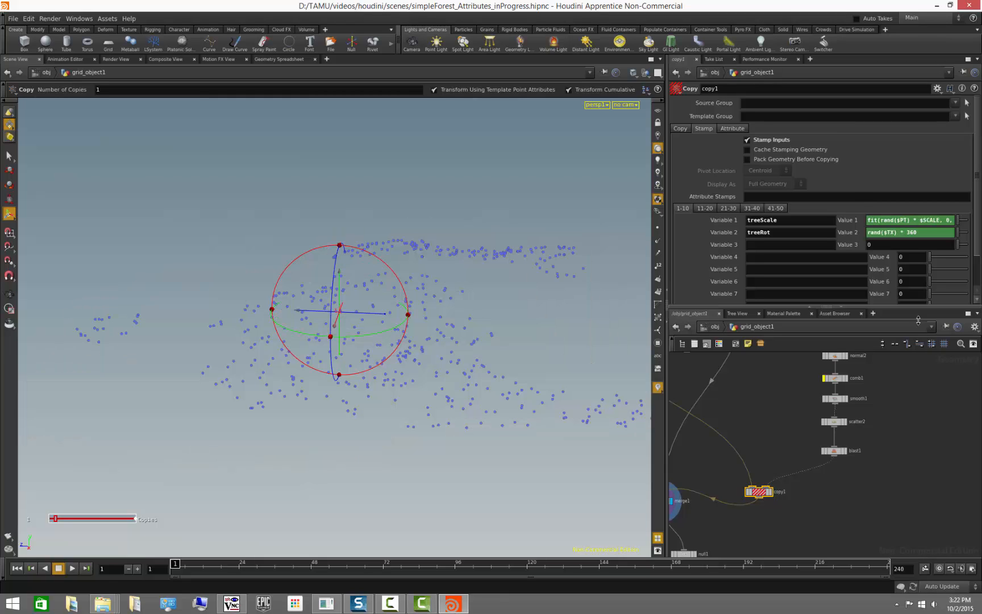
# - Inspect the node info of paint2, blast1 and scatter2 to check their point attributes and variable mappings
pyautogui.click(906, 429)
pyautogui.moveTo(892, 403); pyautogui.dragTo(888, 458, button='middle')
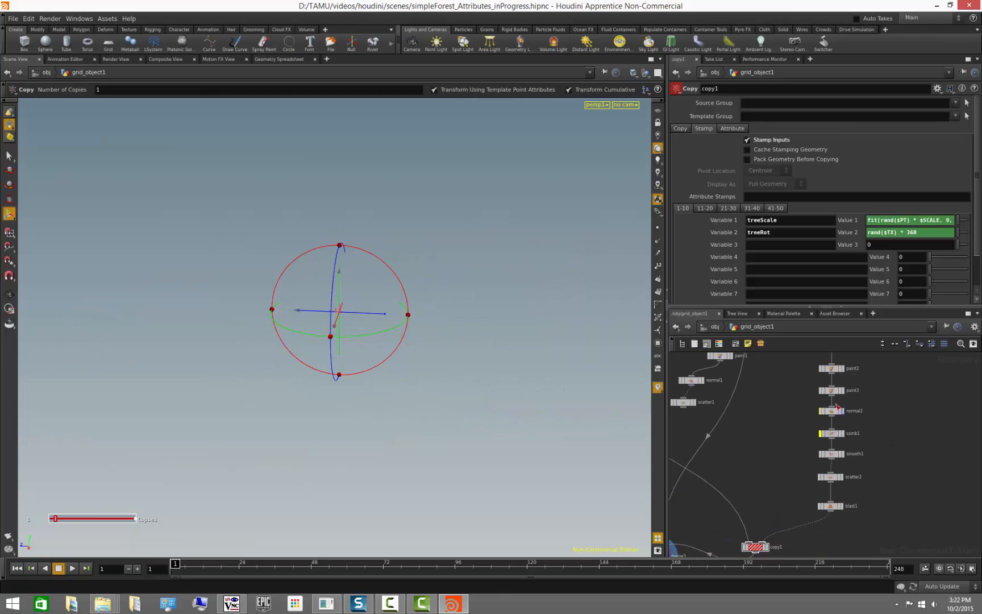
pyautogui.click(834, 372)
pyautogui.middleClick(834, 372)
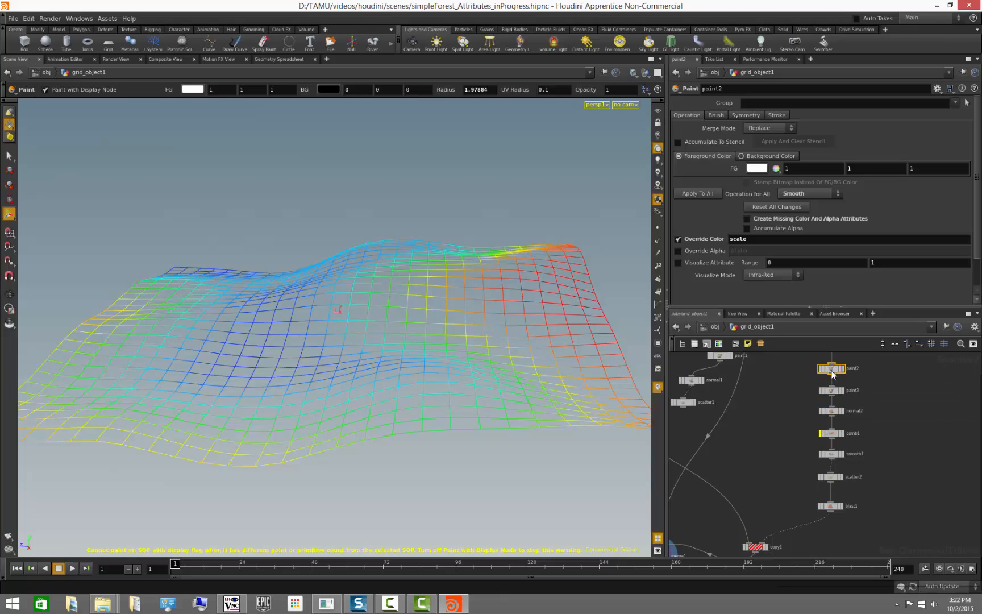
pyautogui.middleClick(833, 373)
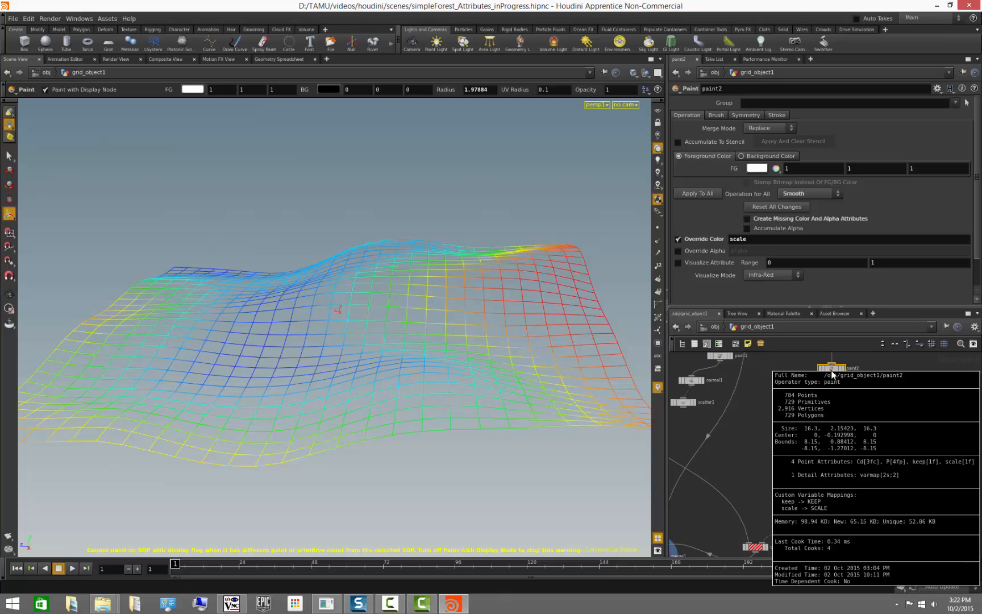
pyautogui.moveTo(758, 544); pyautogui.dragTo(758, 498, button='middle')
pyautogui.click(758, 497)
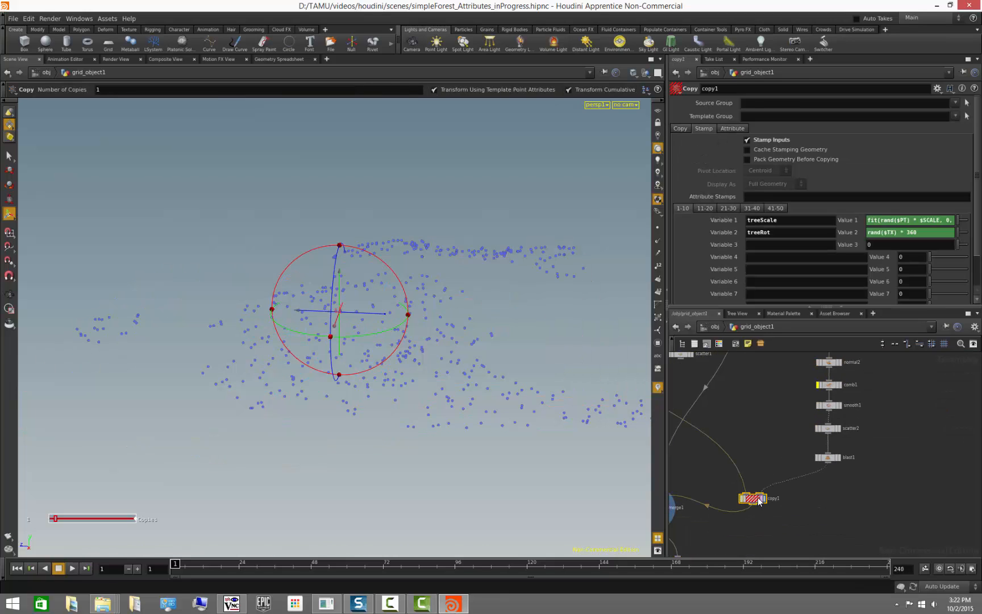
pyautogui.click(912, 220)
pyautogui.moveTo(920, 220); pyautogui.dragTo(938, 217)
pyautogui.middleClick(828, 457)
pyautogui.click(827, 431)
pyautogui.middleClick(827, 432)
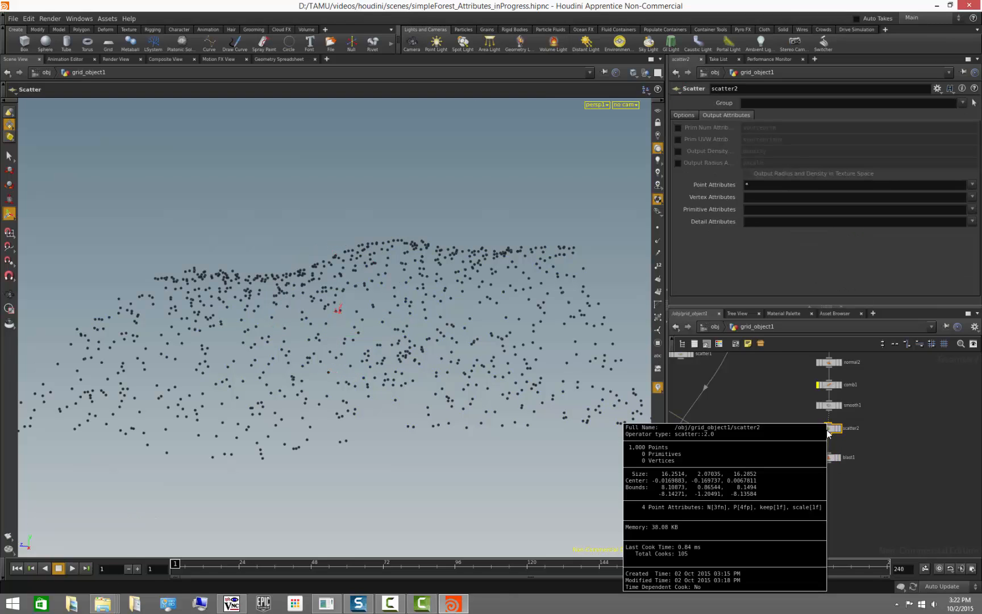
pyautogui.click(761, 500)
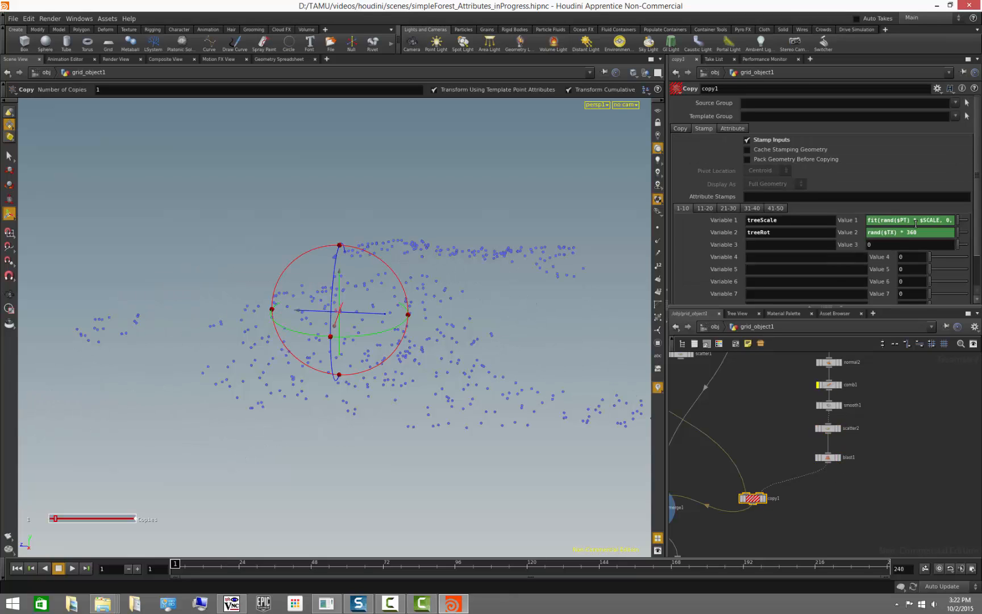
pyautogui.moveTo(940, 219); pyautogui.dragTo(918, 224)
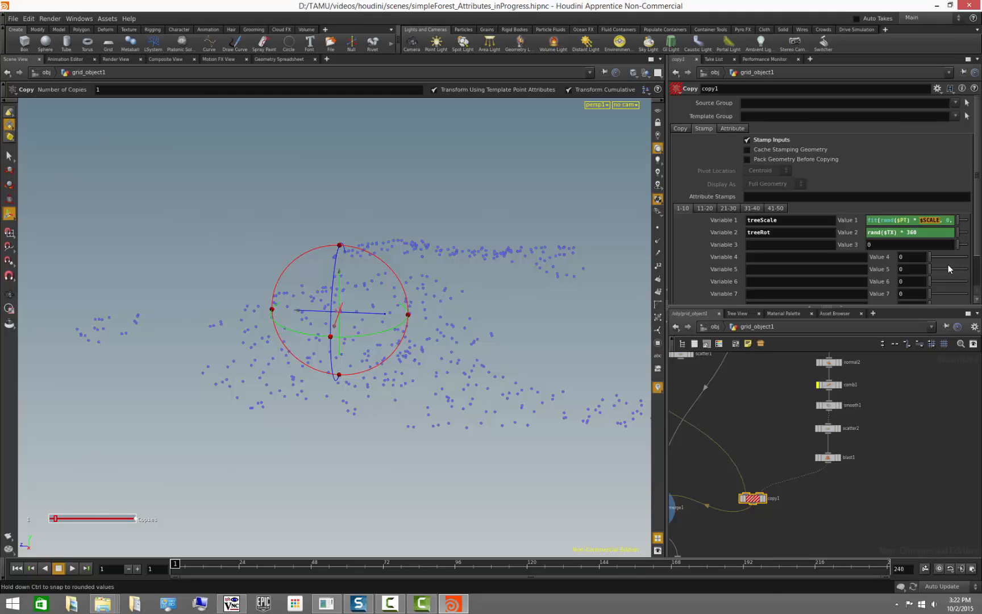
pyautogui.click(916, 427)
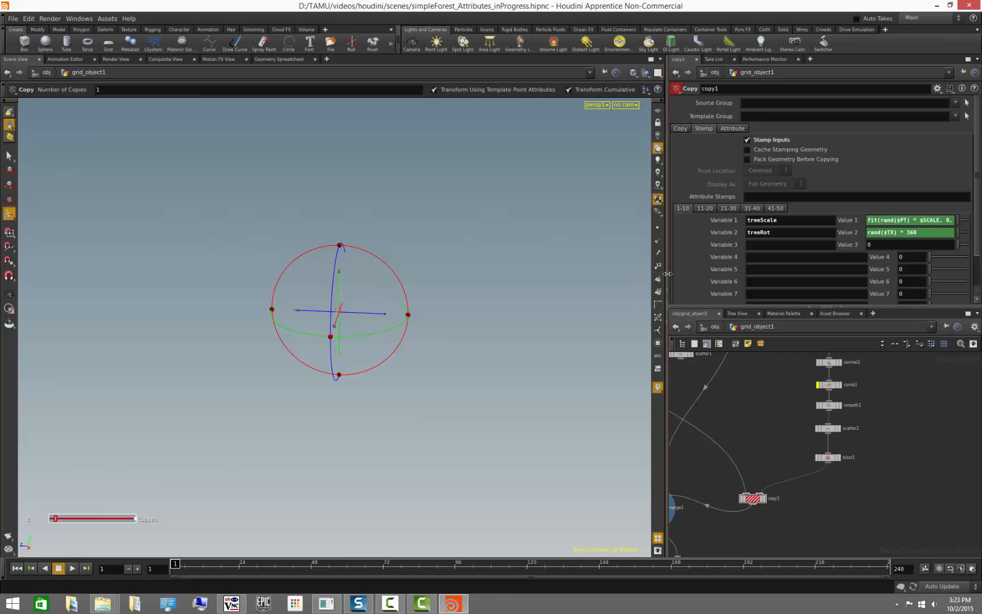
# - In copy1's treeScale expression, replace $SCALE with point("../blast1", $PT, "scale", 0)
pyautogui.moveTo(668, 274); pyautogui.dragTo(460, 274)
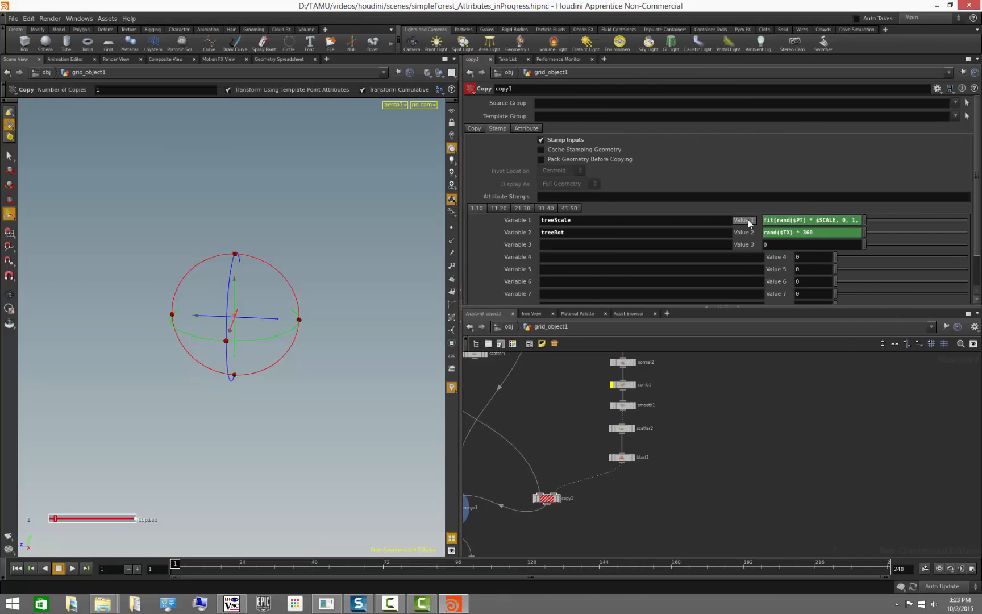
pyautogui.click(804, 221)
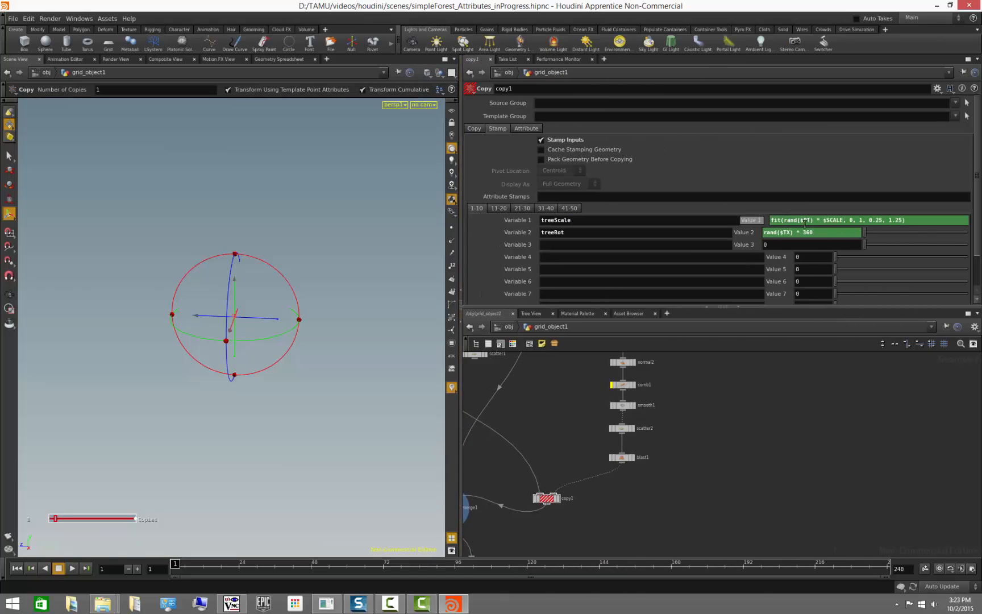
pyautogui.moveTo(822, 220); pyautogui.dragTo(845, 220)
pyautogui.write('poi')
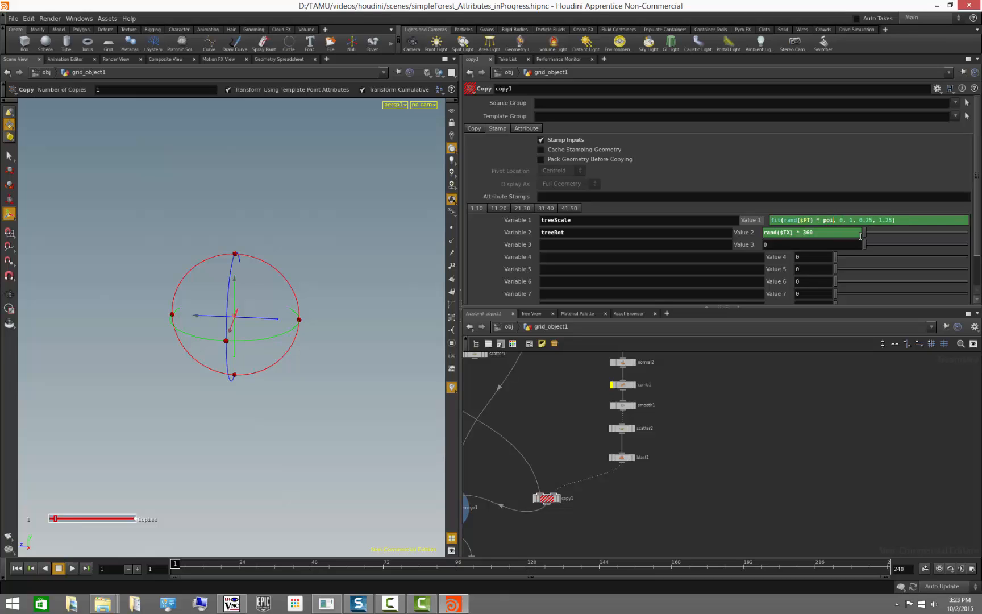
pyautogui.write('nt(')
pyautogui.write(')')
pyautogui.write('"')
pyautogui.write('opinputpath')
pyautogui.press('BackSpace')
pyautogui.press('BackSpace')
pyautogui.press('BackSpace')
pyautogui.press('BackSpace')
pyautogui.press('BackSpace')
pyautogui.press('BackSpace')
pyautogui.press('BackSpace')
pyautogui.press('BackSpace')
pyautogui.press('BackSpace')
pyautogui.press('BackSpace')
pyautogui.press('BackSpace')
pyautogui.press('BackSpace')
pyautogui.write('"../blast1", $PT')
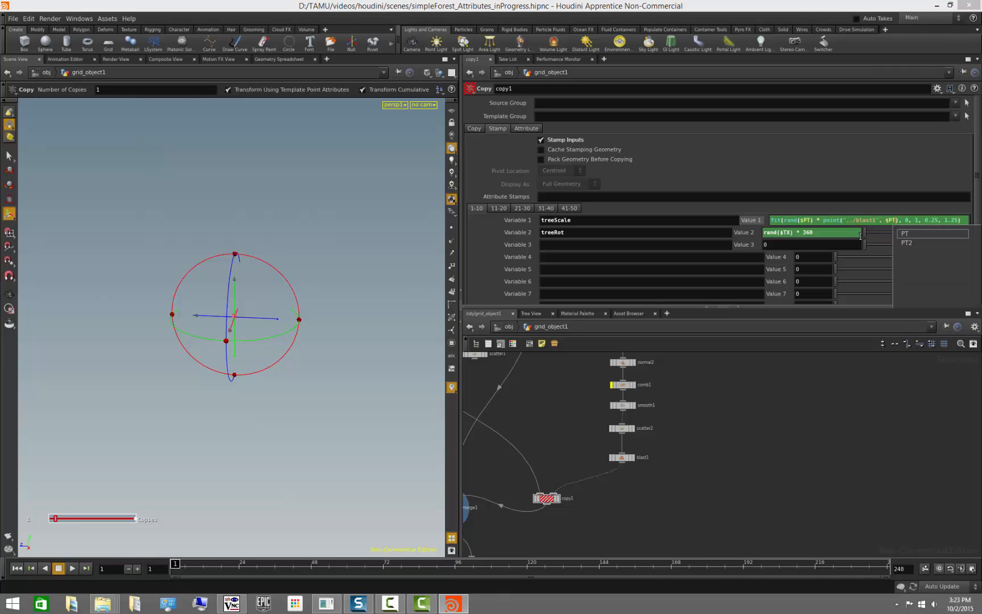
pyautogui.write(', ')
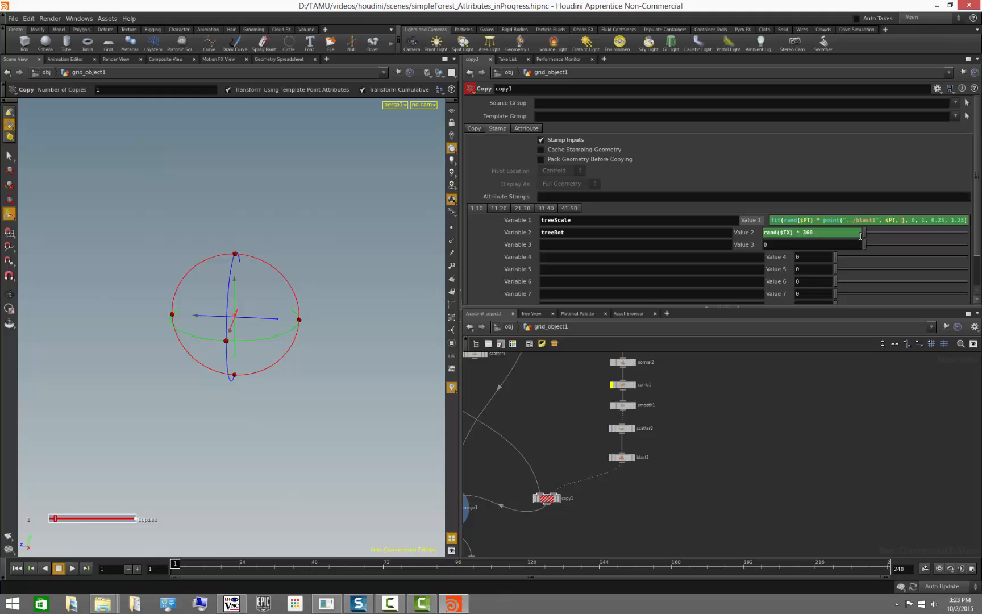
pyautogui.write('"scale", 0')
pyautogui.press('Return')
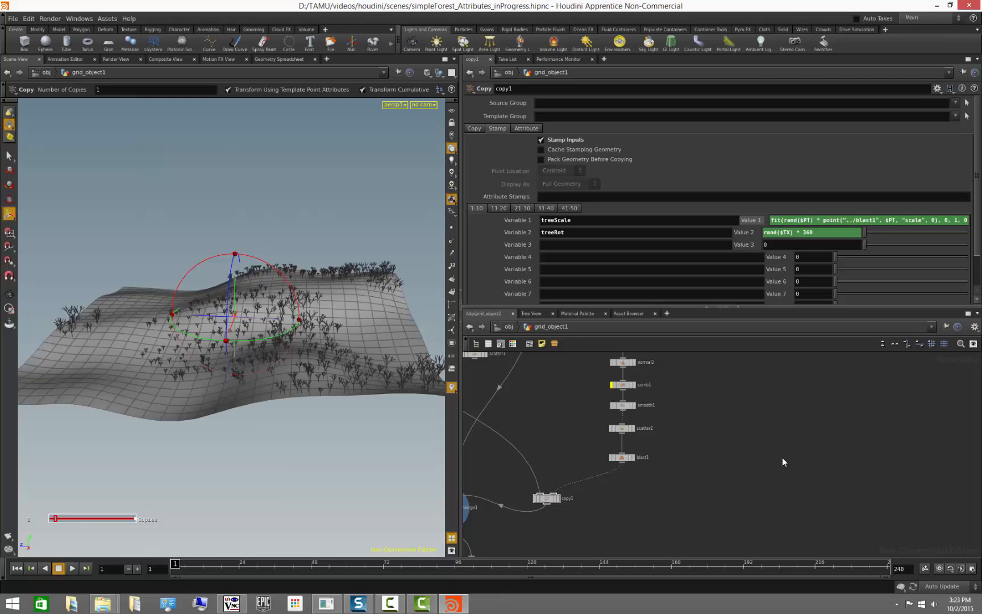
# - Add a sticky note next to the node chain and enlarge it
pyautogui.moveTo(715, 415); pyautogui.dragTo(726, 447, button='middle')
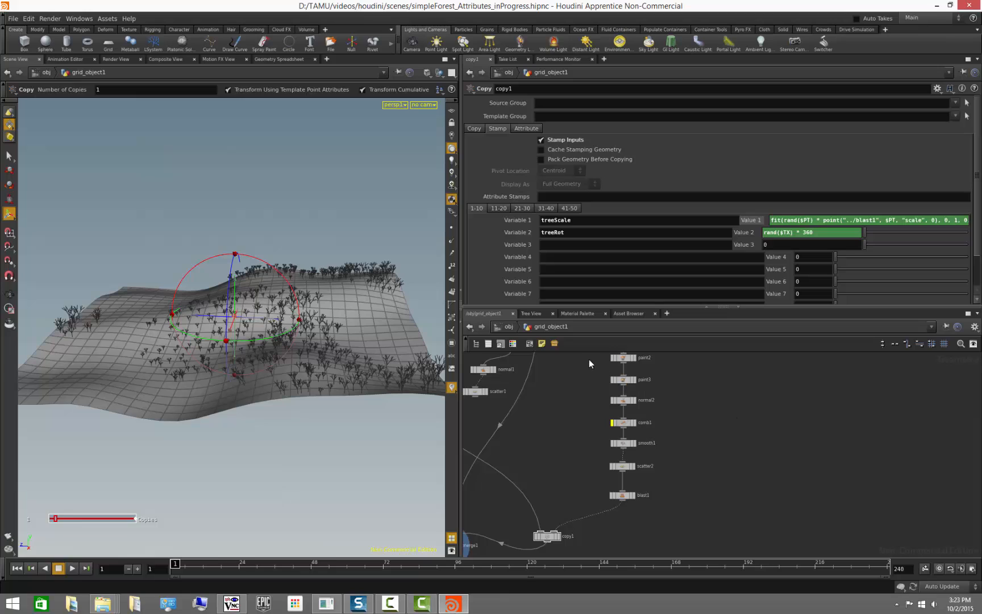
pyautogui.click(542, 343)
pyautogui.moveTo(720, 430); pyautogui.dragTo(705, 389)
pyautogui.moveTo(733, 436); pyautogui.dragTo(817, 516)
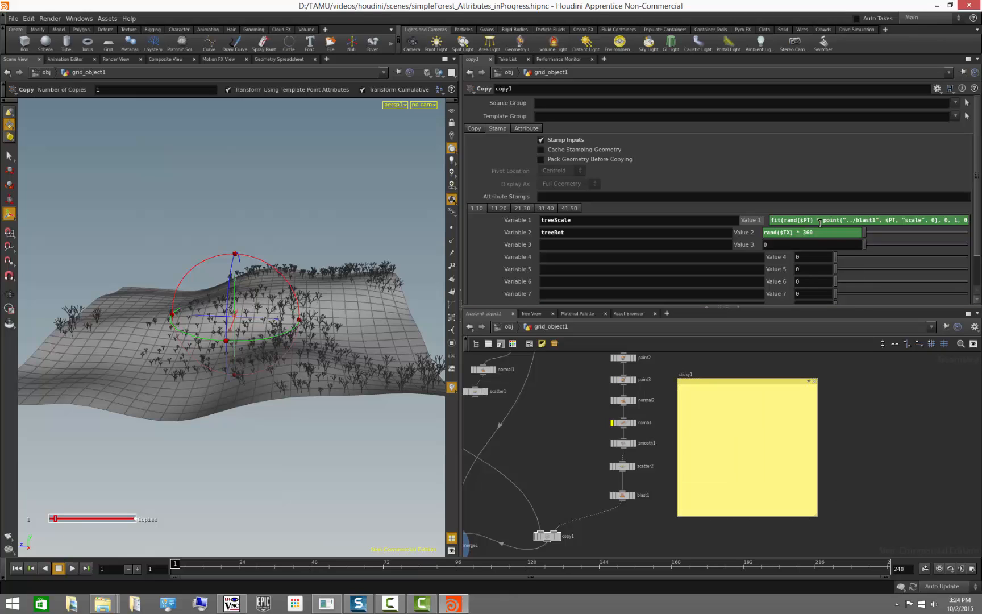
# - Copy the full treeScale expression from copy1 and paste it into the sticky note
pyautogui.hotkey('ctrl', 'a')
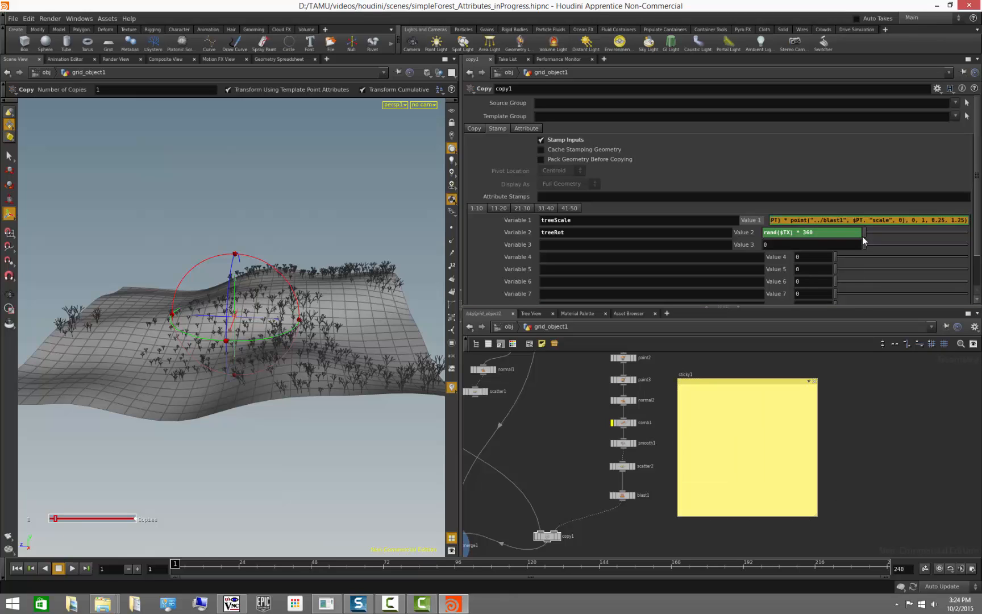
pyautogui.hotkey('ctrl', 'c')
pyautogui.click(750, 414)
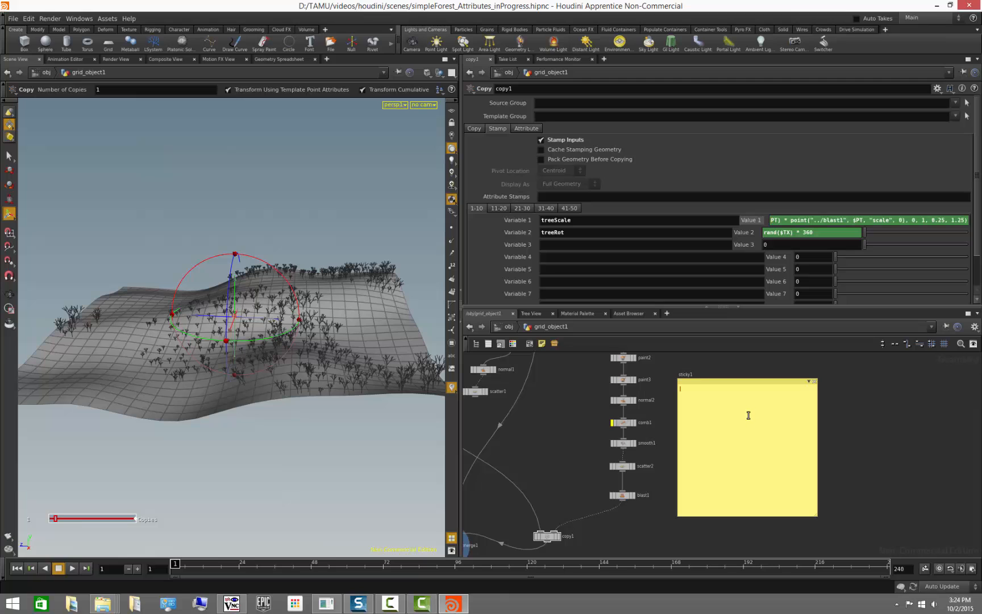
pyautogui.hotkey('ctrl', 'v')
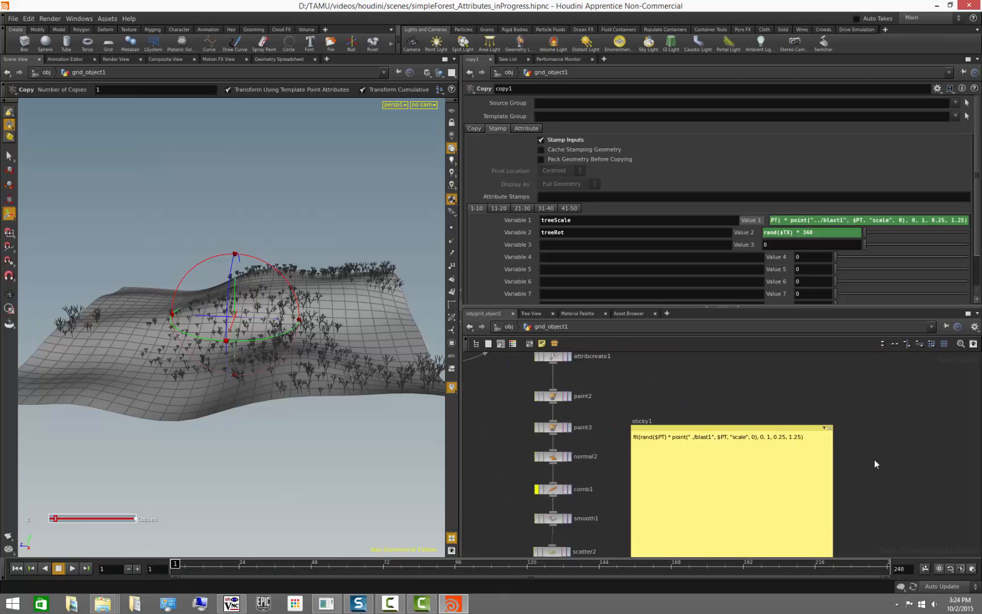
pyautogui.scroll(4, 874, 460)
pyautogui.moveTo(873, 435); pyautogui.dragTo(941, 438, button='middle')
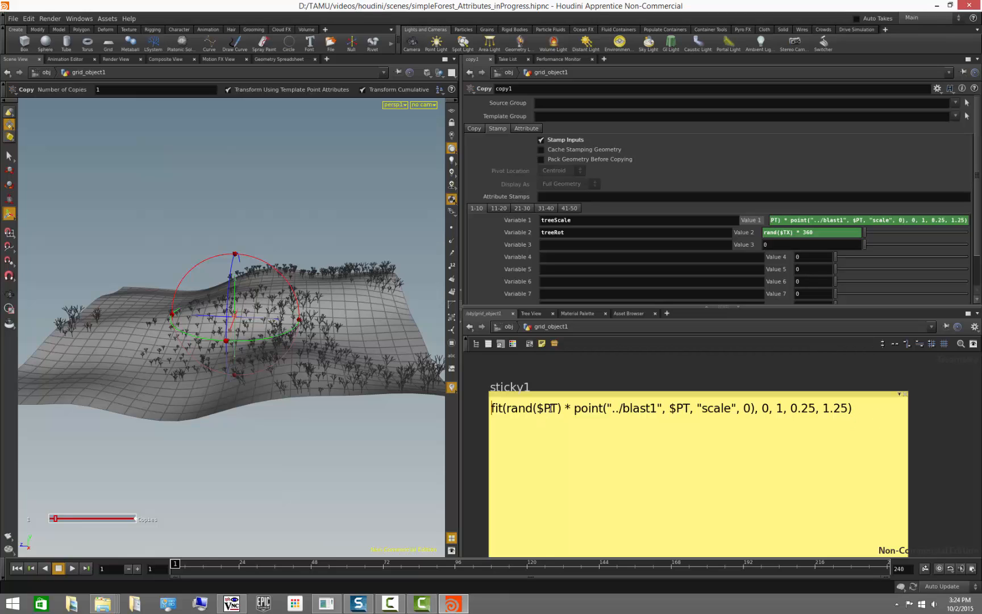
# - Add a second line to the sticky note containing rand($PT) * point("../blast1", $PT, "scale", 0)
pyautogui.moveTo(506, 408); pyautogui.dragTo(755, 408)
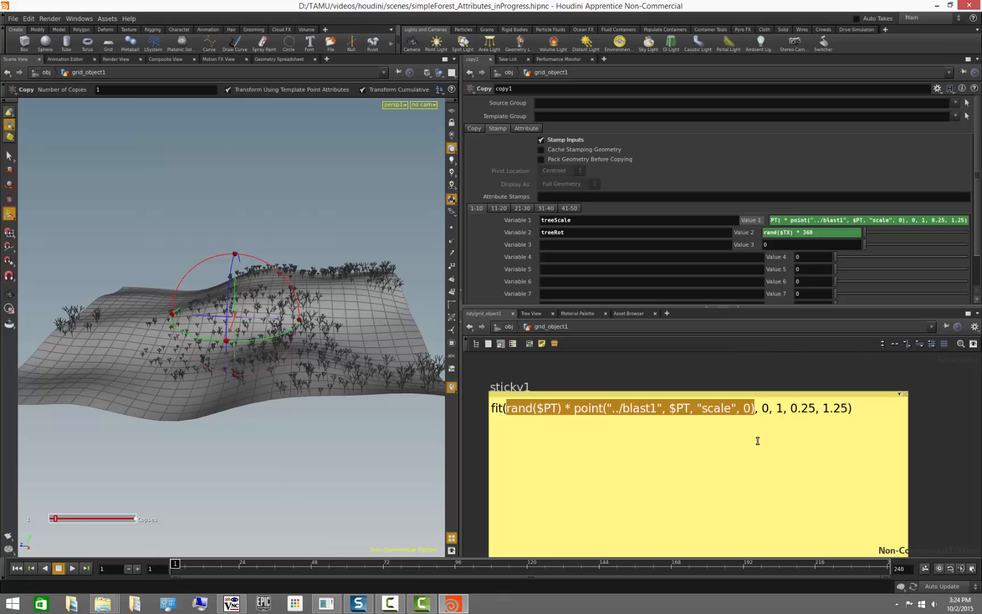
pyautogui.click(658, 423)
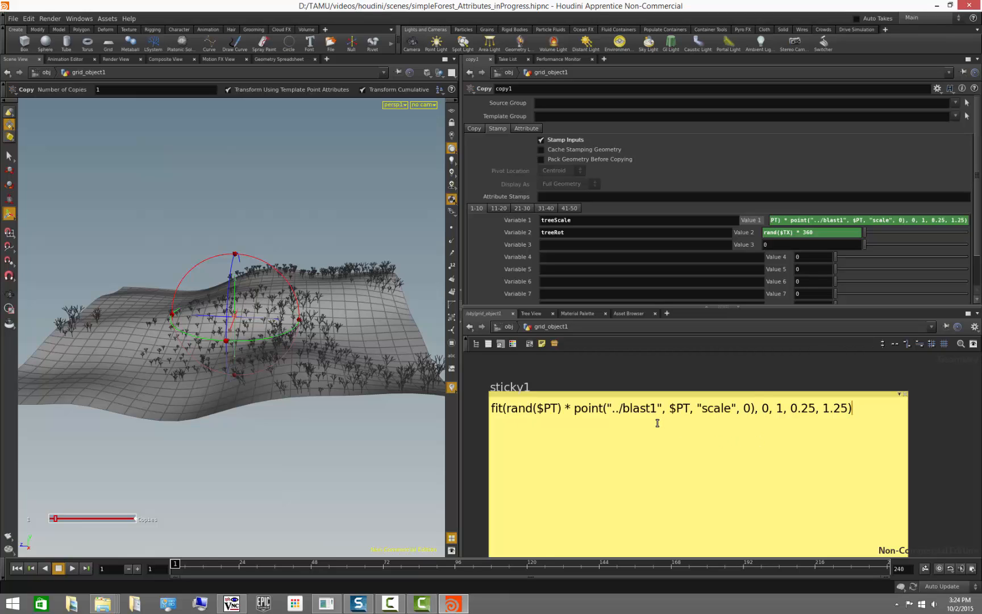
pyautogui.press('Return')
pyautogui.press('Return')
pyautogui.hotkey('ctrl', 'v')
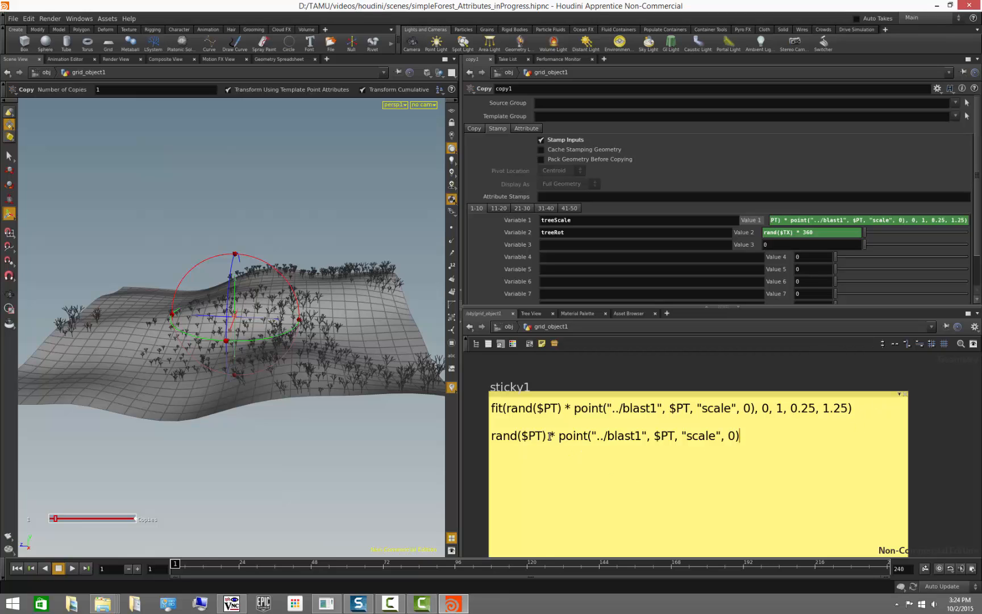
pyautogui.moveTo(550, 436); pyautogui.dragTo(491, 446)
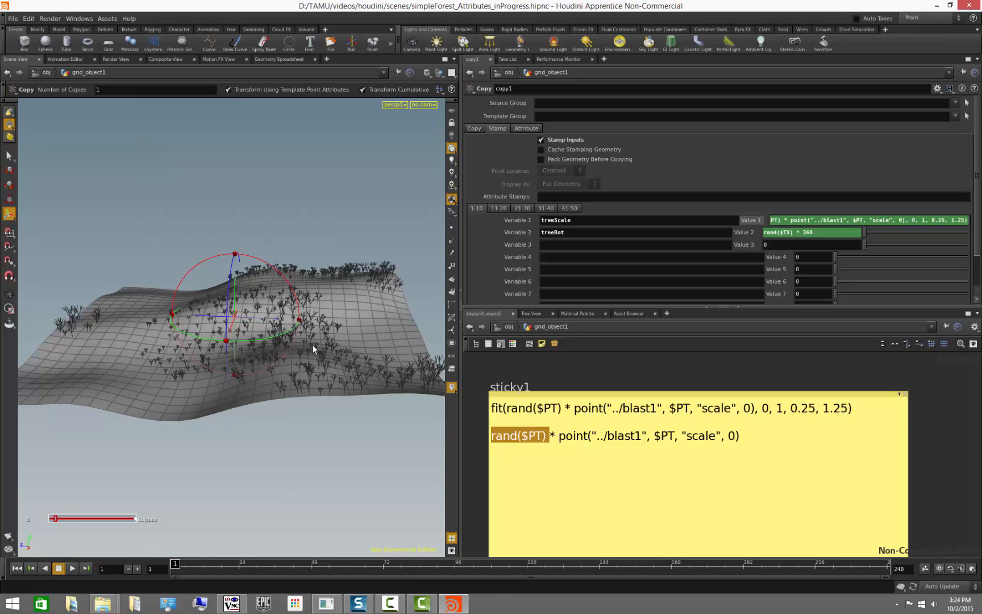
pyautogui.click(549, 435)
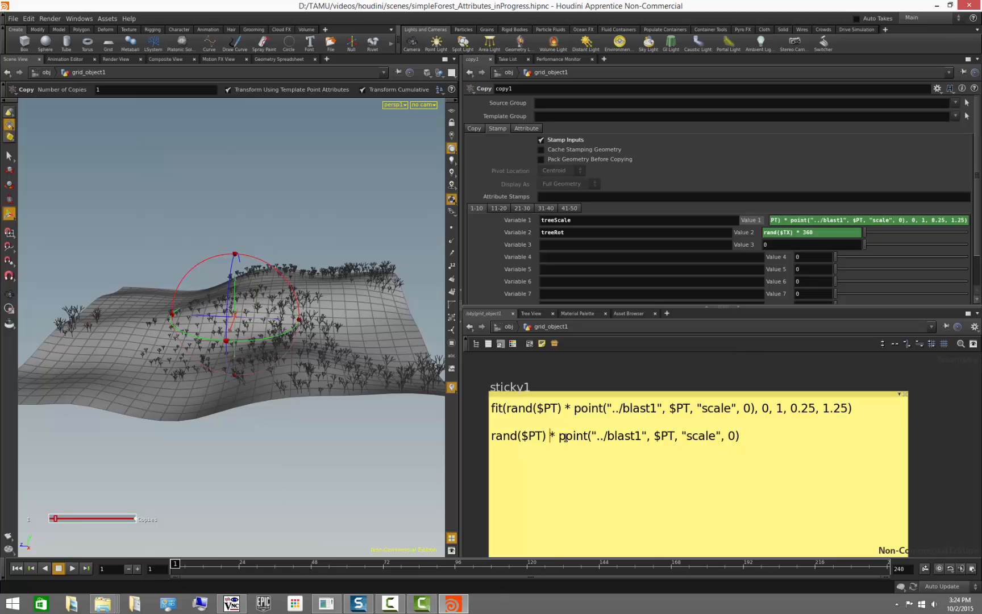
# - Break the sticky note's second expression onto two lines after rand($PT) *
pyautogui.click(565, 438)
pyautogui.press('Return')
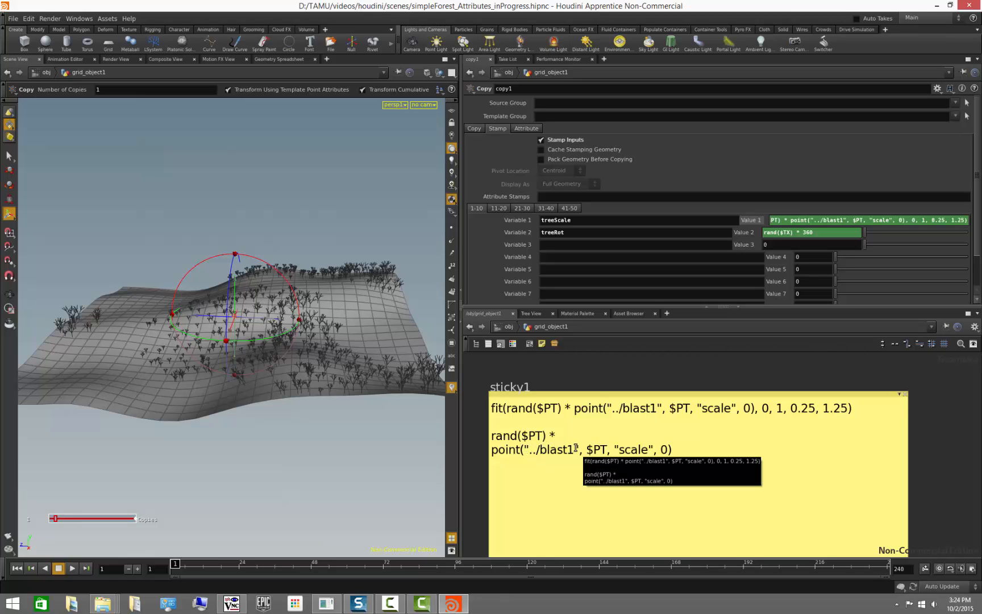
pyautogui.moveTo(567, 405); pyautogui.dragTo(770, 400, button='middle')
# - Inspect blast1's point attributes, including the scale column, in a geometry spreadsheet
pyautogui.scroll(-3, 691, 454)
pyautogui.moveTo(662, 499); pyautogui.dragTo(758, 350, button='middle')
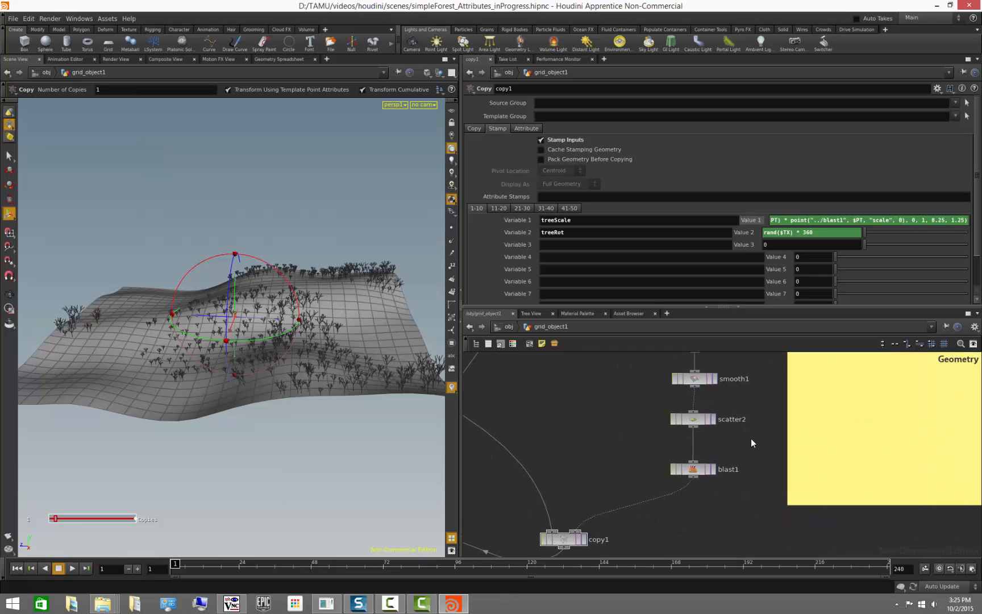
pyautogui.moveTo(751, 439); pyautogui.dragTo(535, 570, button='middle')
pyautogui.scroll(2, 557, 464)
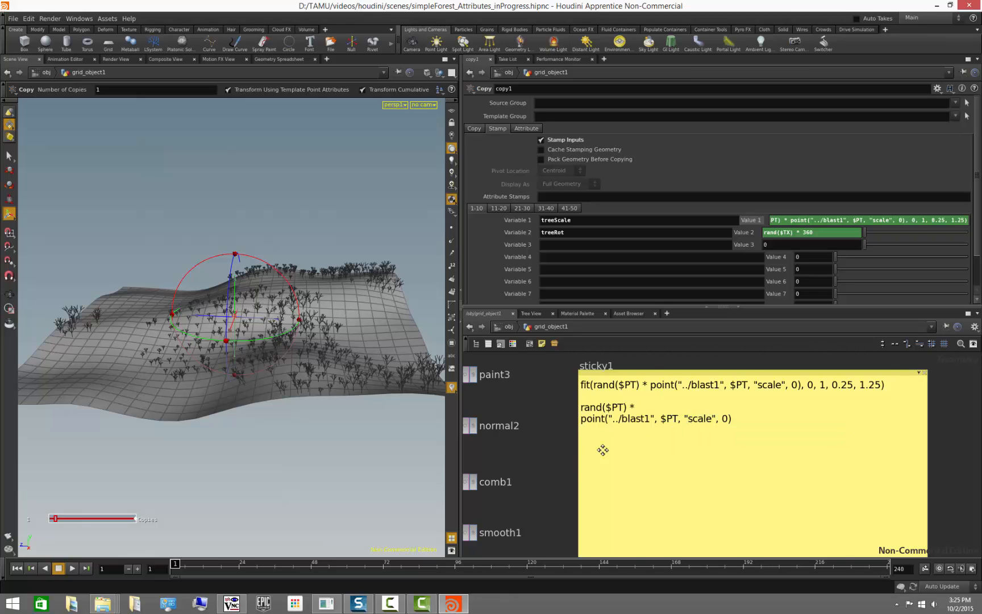
pyautogui.scroll(-3, 602, 449)
pyautogui.rightClick(582, 521)
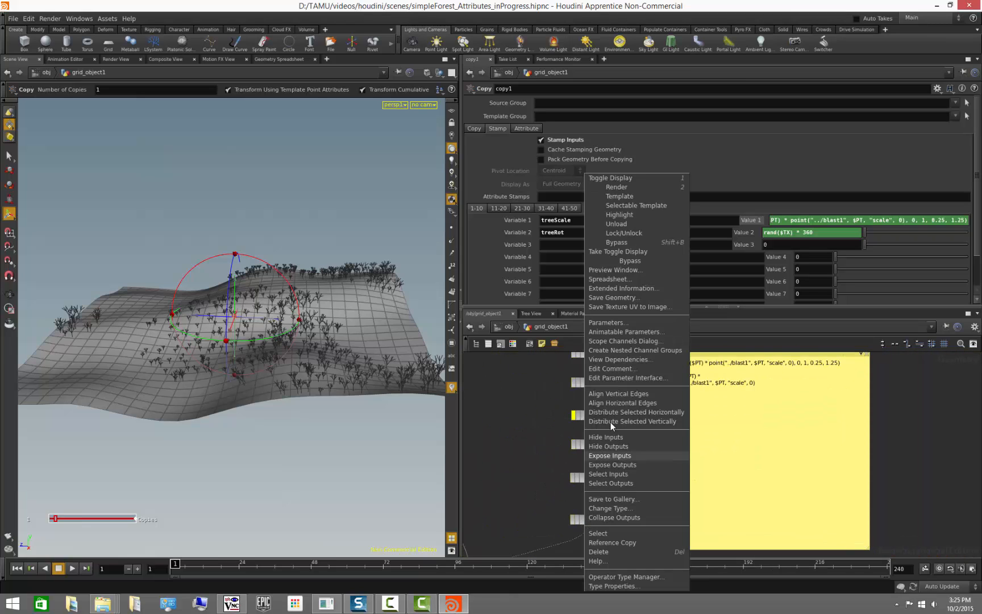
pyautogui.click(611, 280)
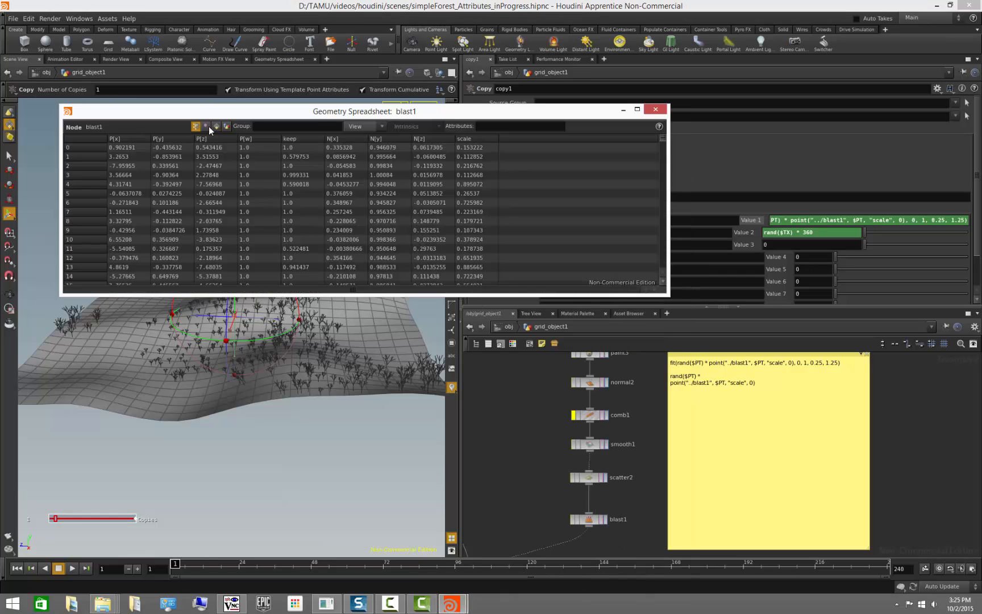
pyautogui.moveTo(663, 141); pyautogui.dragTo(655, 283)
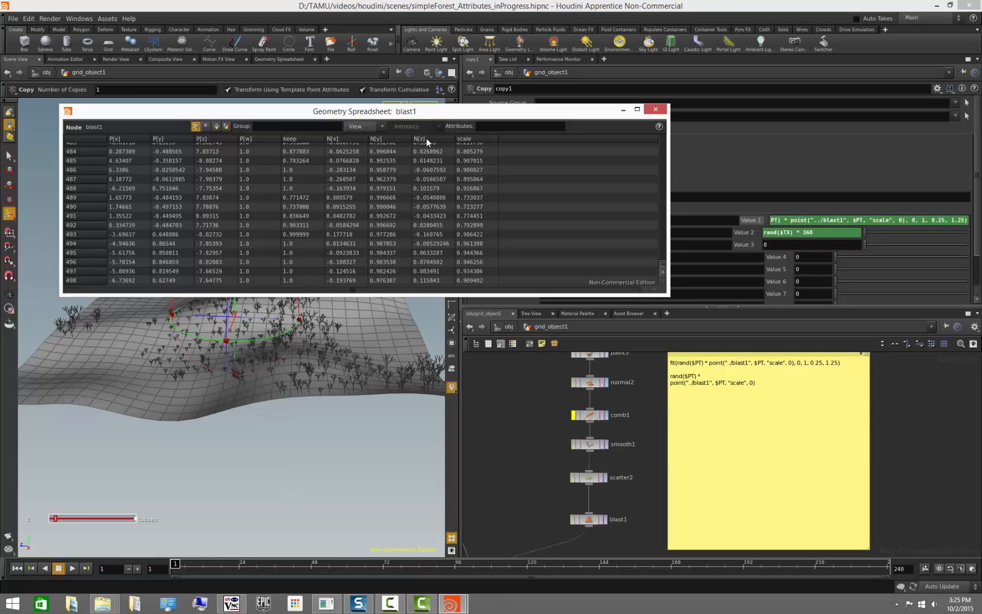
pyautogui.click(655, 110)
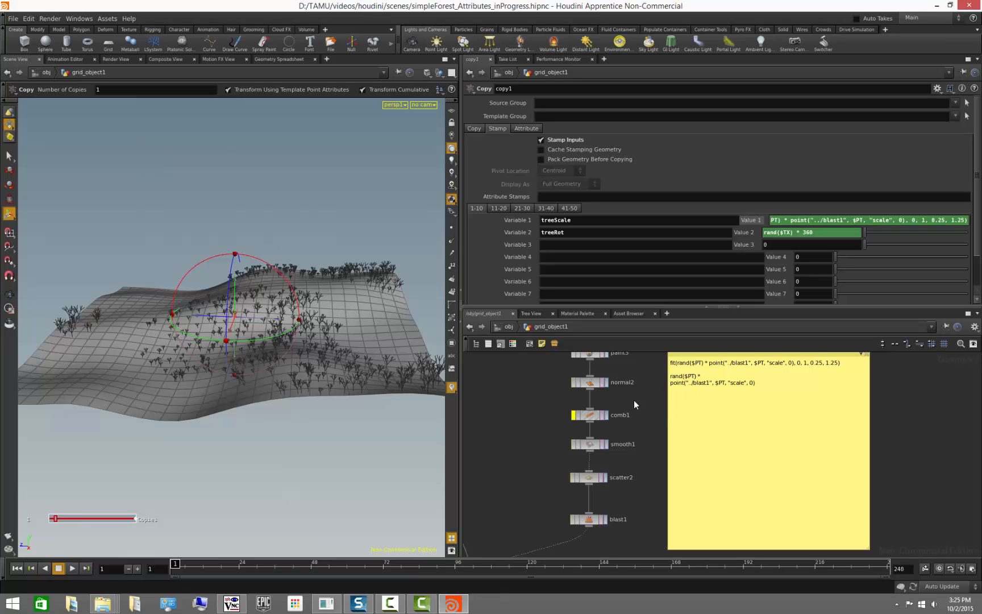
# - Select the paint2 node and paint additional scale values onto areas of the terrain
pyautogui.moveTo(634, 399); pyautogui.dragTo(703, 469, button='middle')
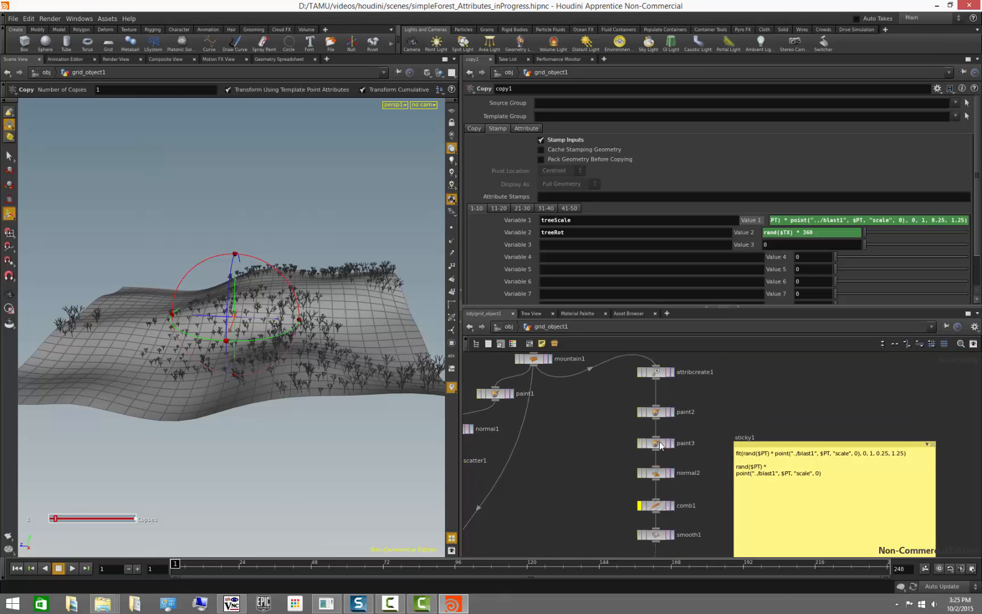
pyautogui.click(655, 413)
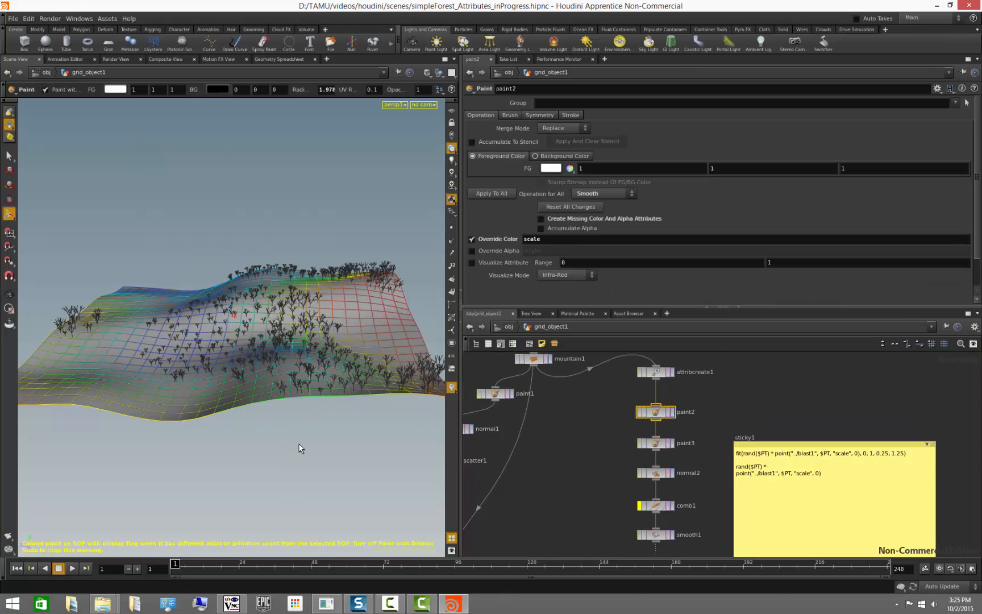
pyautogui.press('Escape')
pyautogui.moveTo(301, 448)
pyautogui.mouseDown()
pyautogui.moveTo(300, 461)
pyautogui.moveTo(319, 460)
pyautogui.moveTo(316, 454)
pyautogui.moveTo(333, 464)
pyautogui.moveTo(307, 437)
pyautogui.mouseUp()
pyautogui.press('Return')
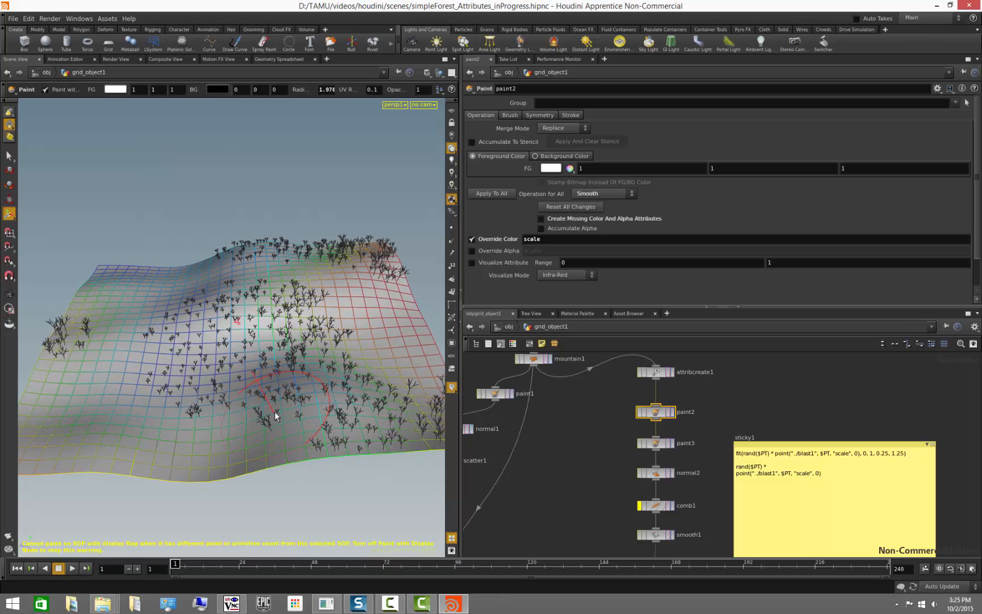
pyautogui.keyDown('alt'); pyautogui.moveTo(351, 469); pyautogui.dragTo(310, 449); pyautogui.keyUp('alt')
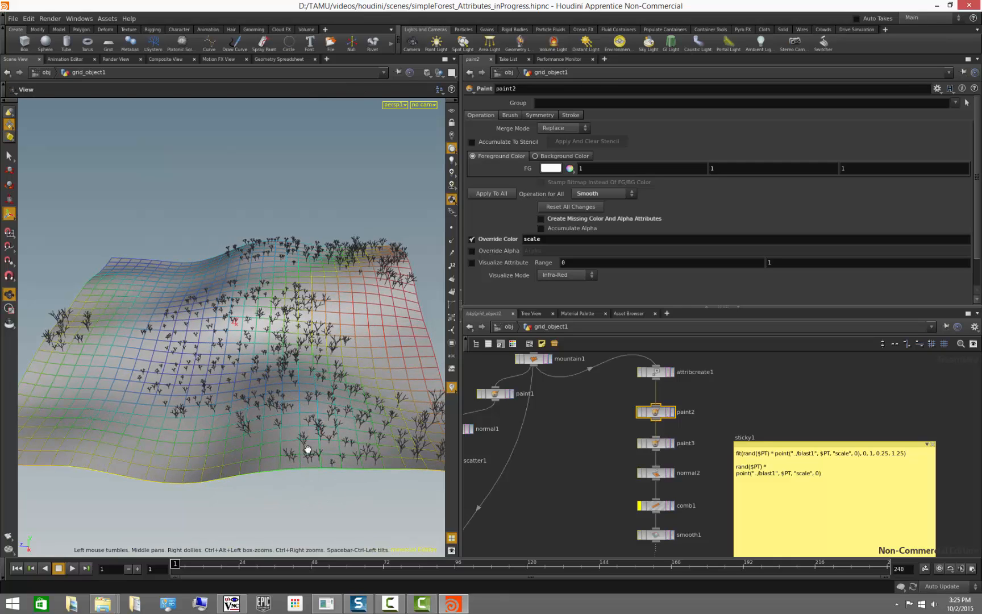
pyautogui.moveTo(234, 428)
pyautogui.mouseDown()
pyautogui.moveTo(237, 414)
pyautogui.moveTo(284, 383)
pyautogui.moveTo(309, 307)
pyautogui.mouseUp()
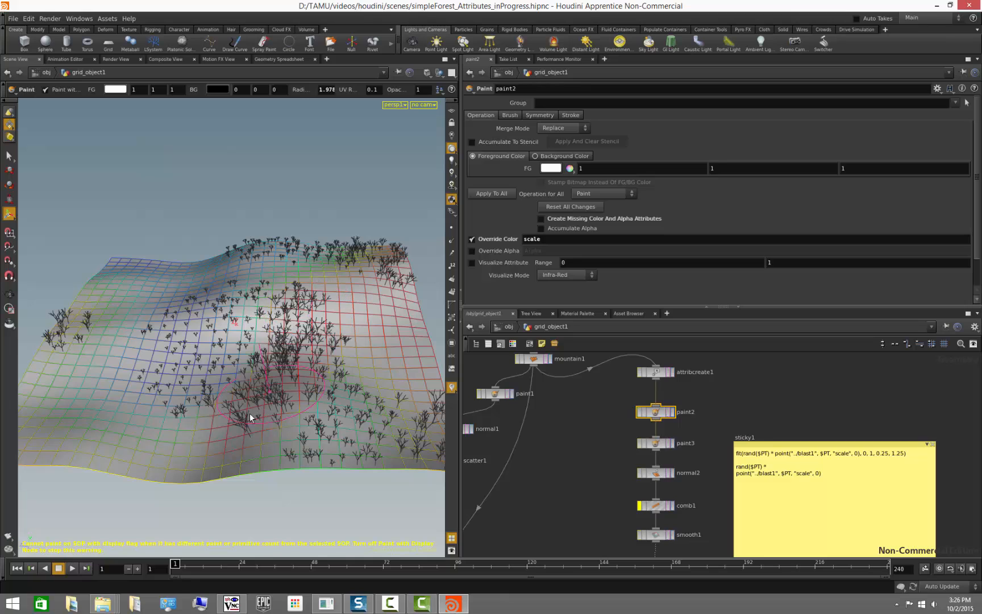
pyautogui.moveTo(207, 416)
pyautogui.mouseDown()
pyautogui.moveTo(156, 398)
pyautogui.moveTo(123, 420)
pyautogui.moveTo(225, 429)
pyautogui.mouseUp()
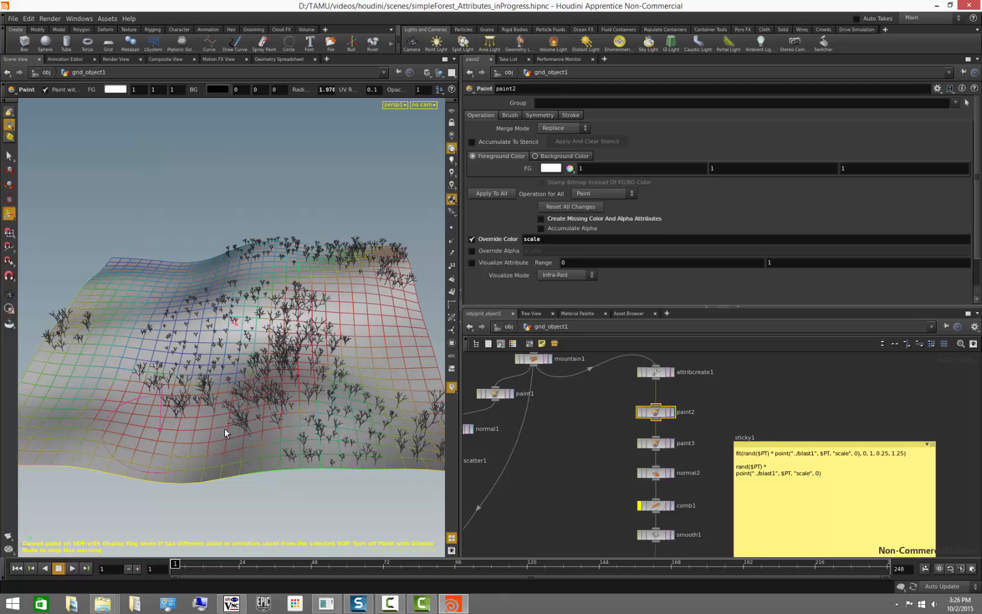
pyautogui.moveTo(290, 388)
pyautogui.mouseDown()
pyautogui.moveTo(311, 358)
pyautogui.moveTo(346, 379)
pyautogui.moveTo(336, 422)
pyautogui.moveTo(303, 445)
pyautogui.mouseUp()
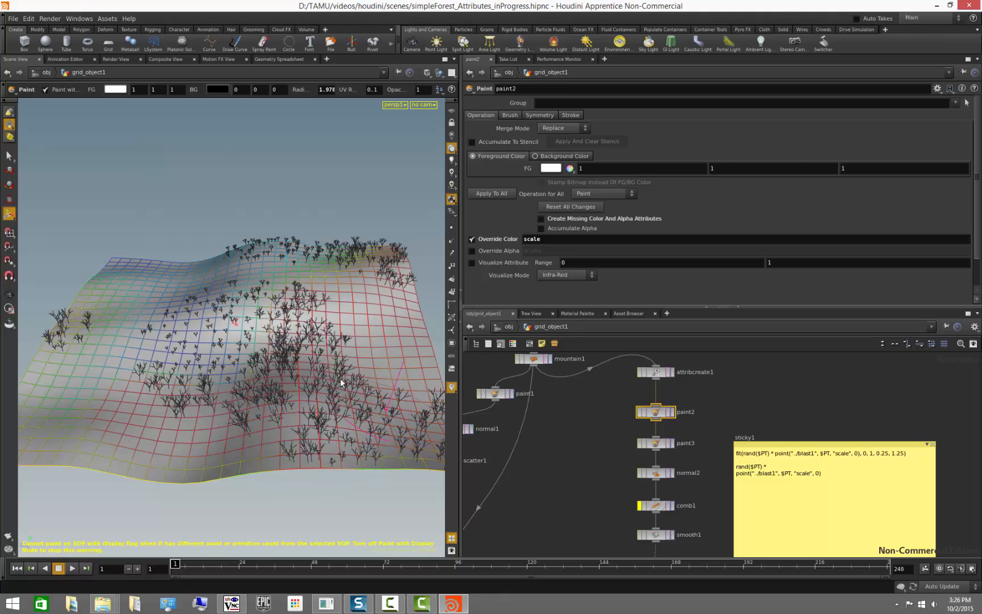
pyautogui.press('Escape')
pyautogui.moveTo(297, 446)
pyautogui.mouseDown()
pyautogui.moveTo(305, 493)
pyautogui.moveTo(295, 404)
pyautogui.moveTo(318, 379)
pyautogui.moveTo(345, 387)
pyautogui.mouseUp()
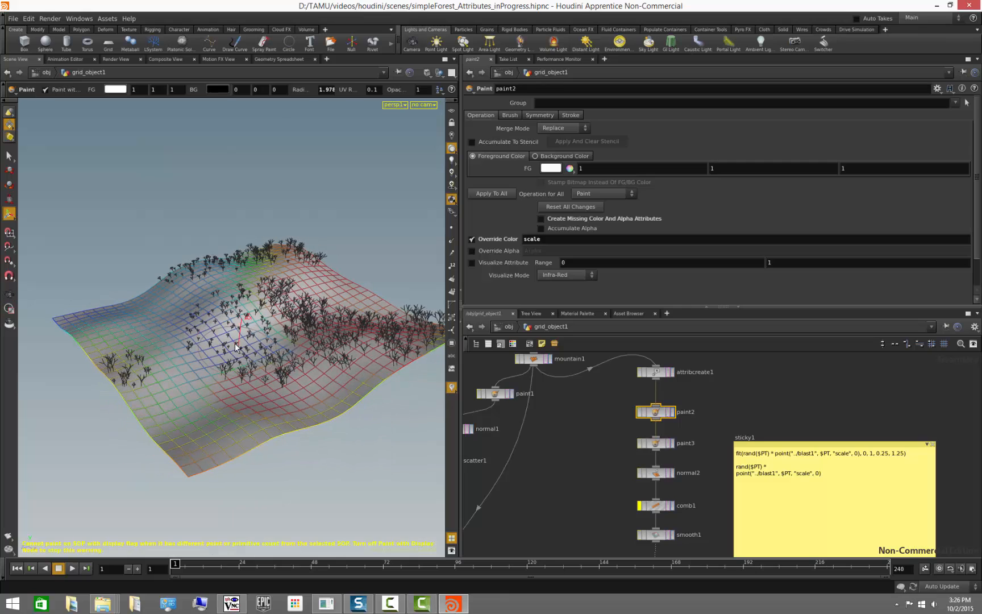
pyautogui.moveTo(189, 337); pyautogui.dragTo(195, 313)
pyautogui.moveTo(217, 265); pyautogui.dragTo(267, 249)
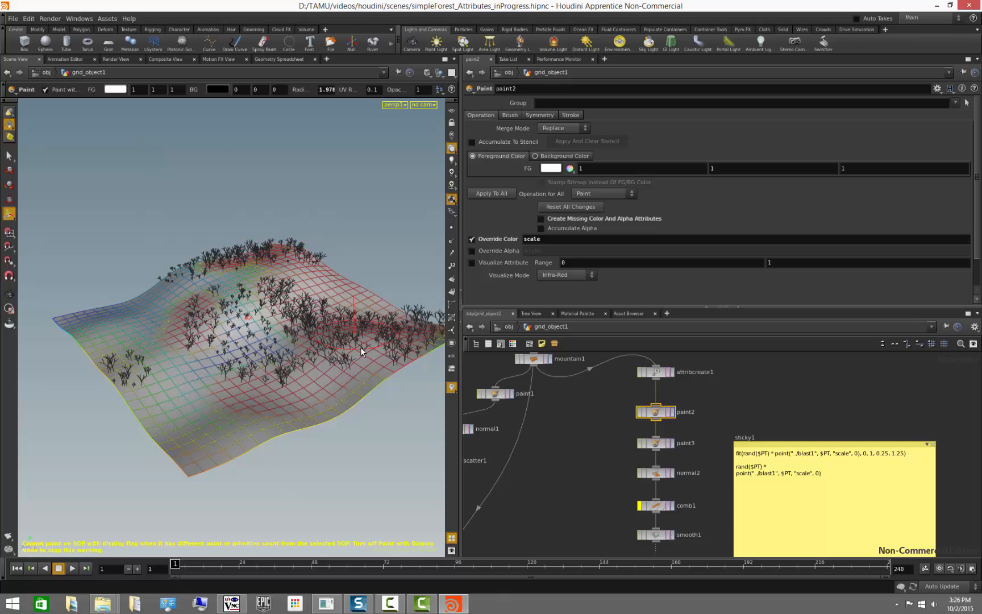
pyautogui.press('Escape')
pyautogui.moveTo(360, 346)
pyautogui.mouseDown()
pyautogui.moveTo(318, 346)
pyautogui.moveTo(316, 360)
pyautogui.mouseUp()
# - Temporarily remove rand($PT) * from copy1's treeScale expression and review the trees in the viewport
pyautogui.click(547, 493)
pyautogui.moveTo(539, 504); pyautogui.dragTo(638, 335, button='middle')
pyautogui.click(651, 499)
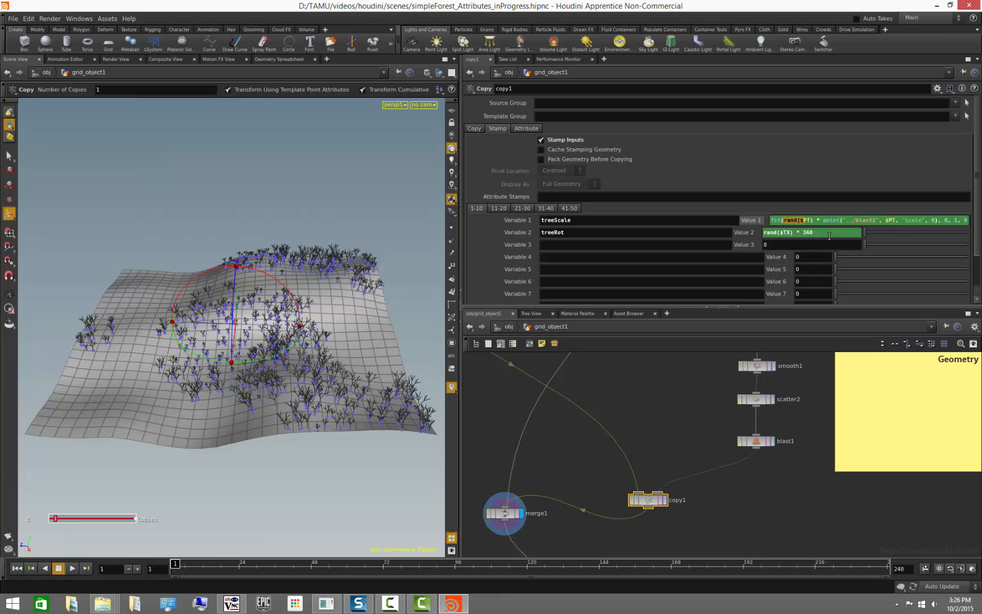
pyautogui.press('BackSpace')
pyautogui.press('Return')
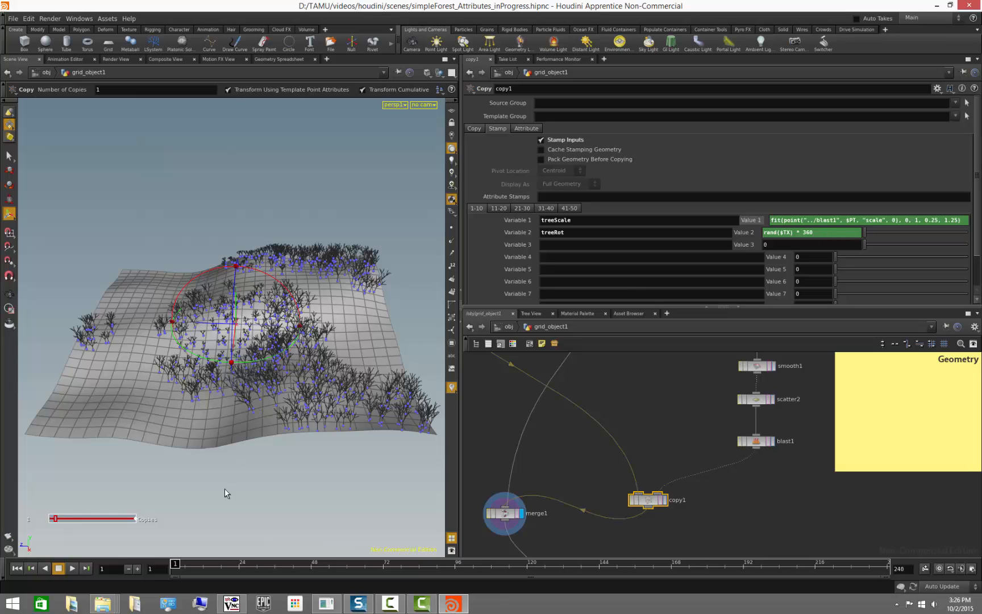
pyautogui.press('Escape')
pyautogui.moveTo(184, 461); pyautogui.dragTo(305, 417)
pyautogui.press('Return')
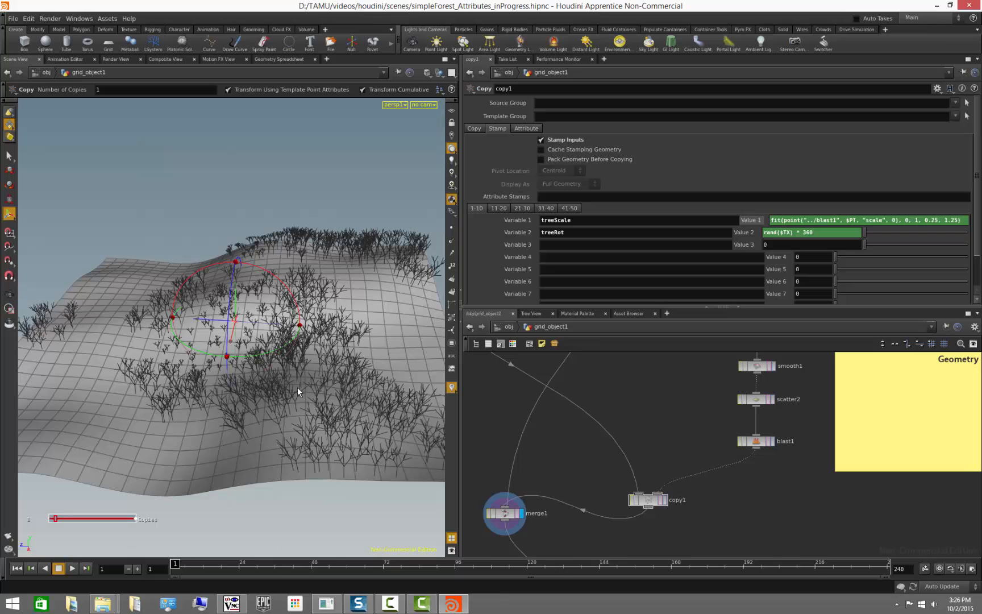
pyautogui.moveTo(274, 377); pyautogui.dragTo(296, 387)
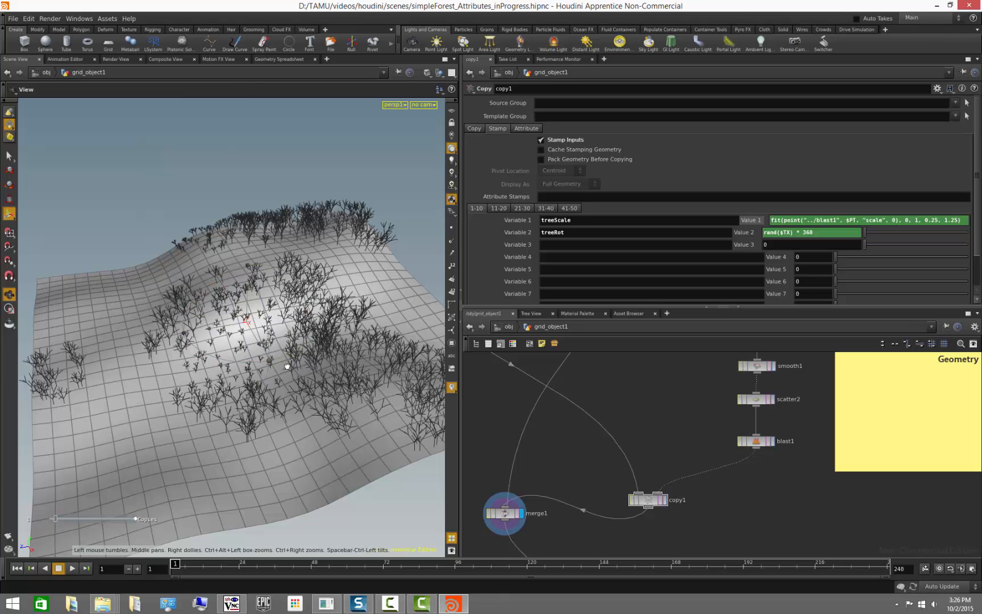
pyautogui.moveTo(151, 359); pyautogui.dragTo(268, 372)
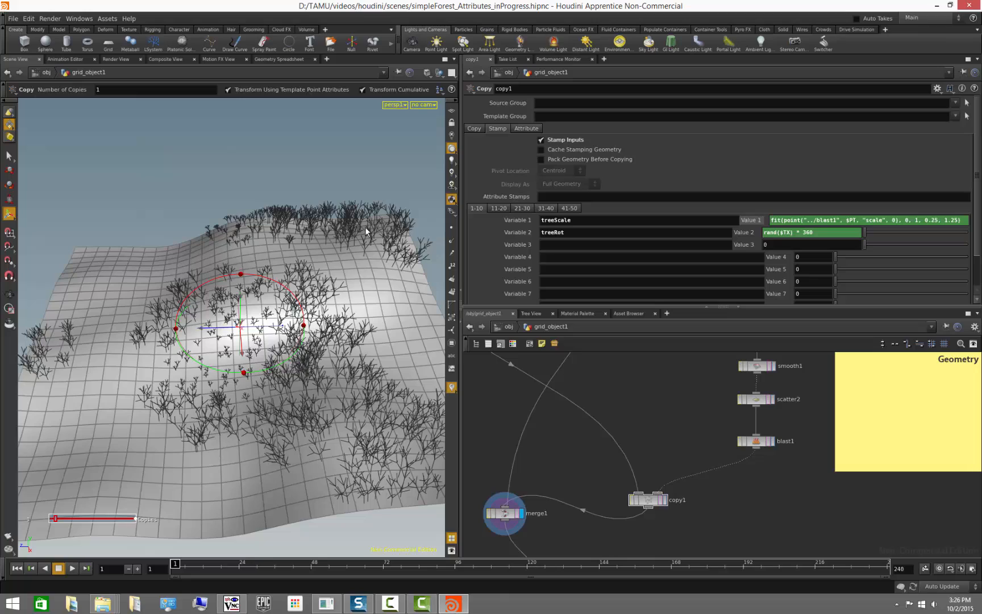
# - Insert rand($PT) * back in front of point() inside copy1's treeScale fit expression
pyautogui.click(785, 219)
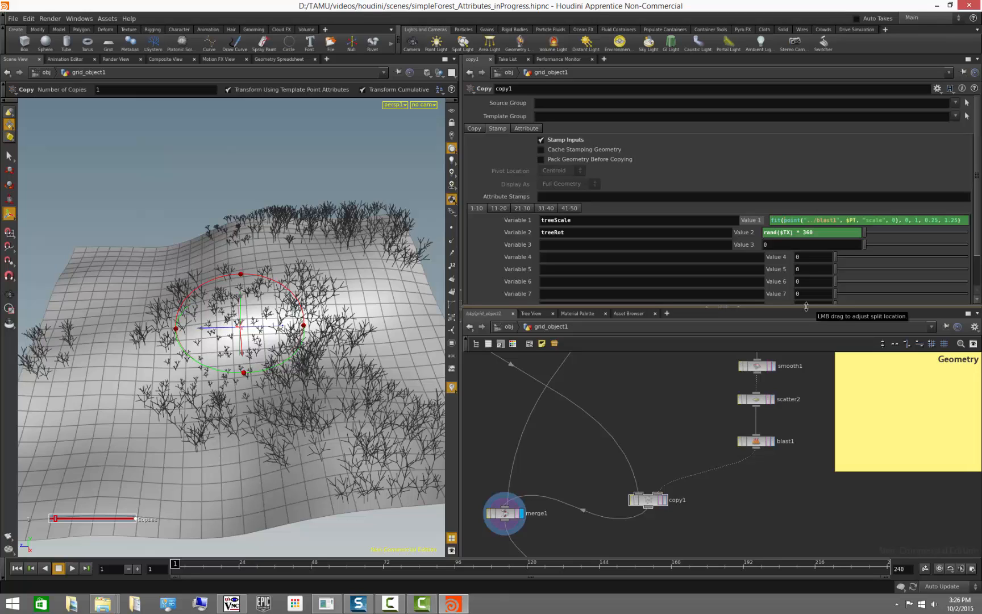
pyautogui.write('rand($PT) *')
pyautogui.press('Return')
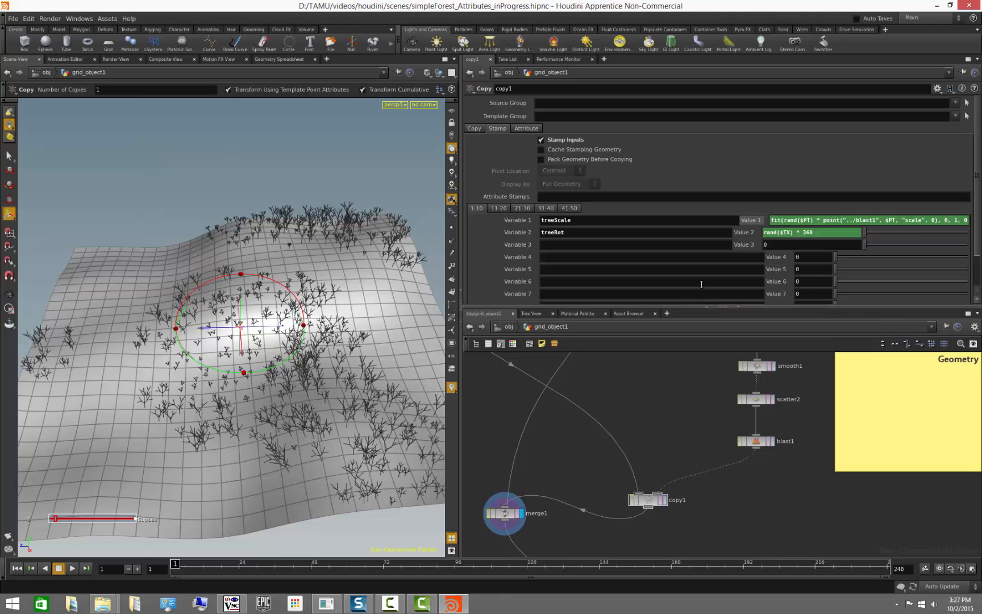
pyautogui.keyDown('alt'); pyautogui.moveTo(360, 475); pyautogui.dragTo(331, 441); pyautogui.keyUp('alt')
pyautogui.keyDown('alt'); pyautogui.moveTo(331, 441); pyautogui.dragTo(259, 437, button='right'); pyautogui.keyUp('alt')
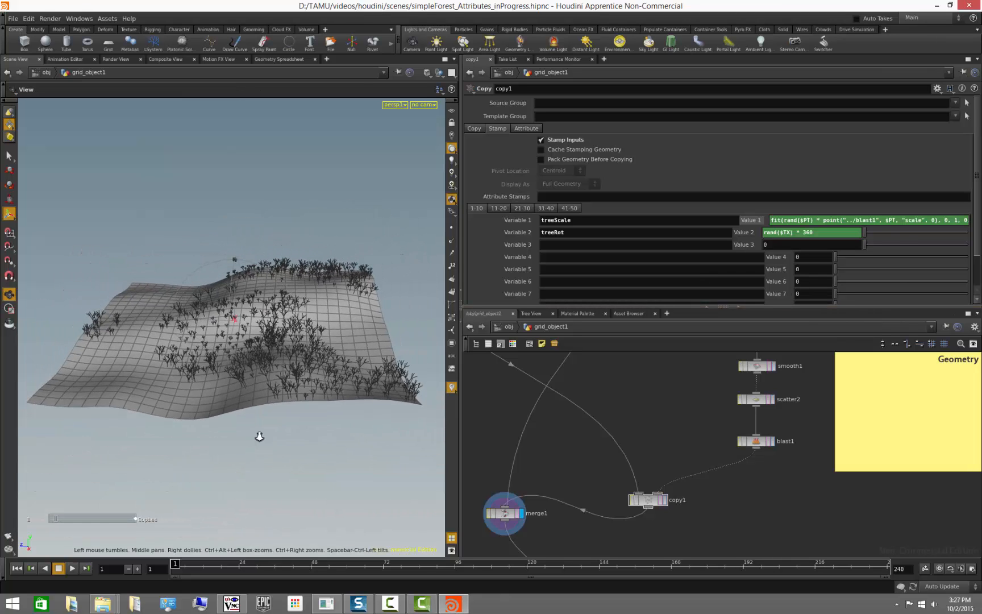
pyautogui.keyDown('alt'); pyautogui.moveTo(259, 437); pyautogui.dragTo(267, 451); pyautogui.keyUp('alt')
pyautogui.press('Return')
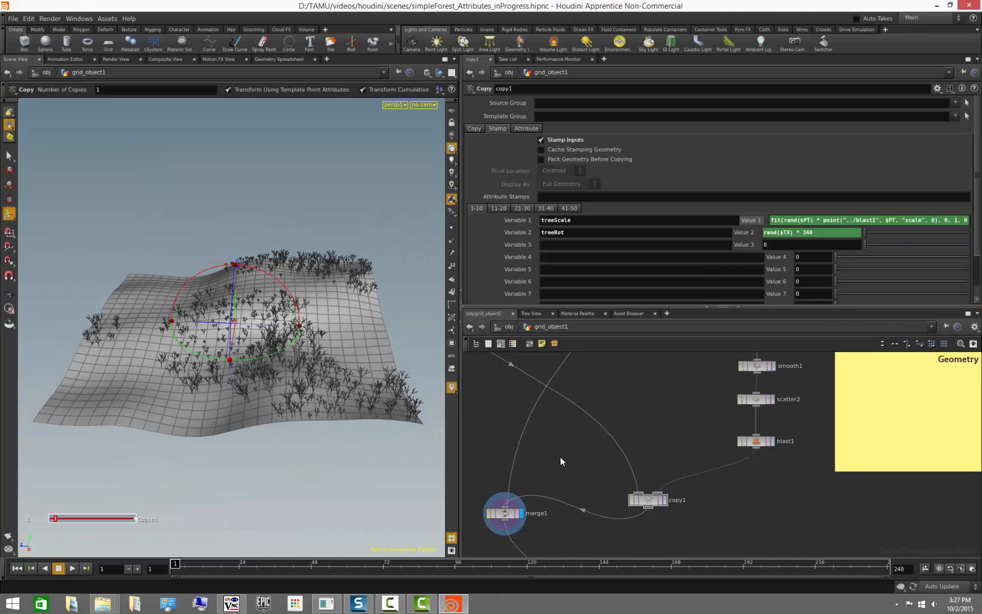
# - Select the comb1 node and switch its brush operation to Erase Changes
pyautogui.scroll(-3, 560, 456)
pyautogui.moveTo(585, 516); pyautogui.dragTo(618, 475, button='middle')
pyautogui.scroll(3, 655, 392)
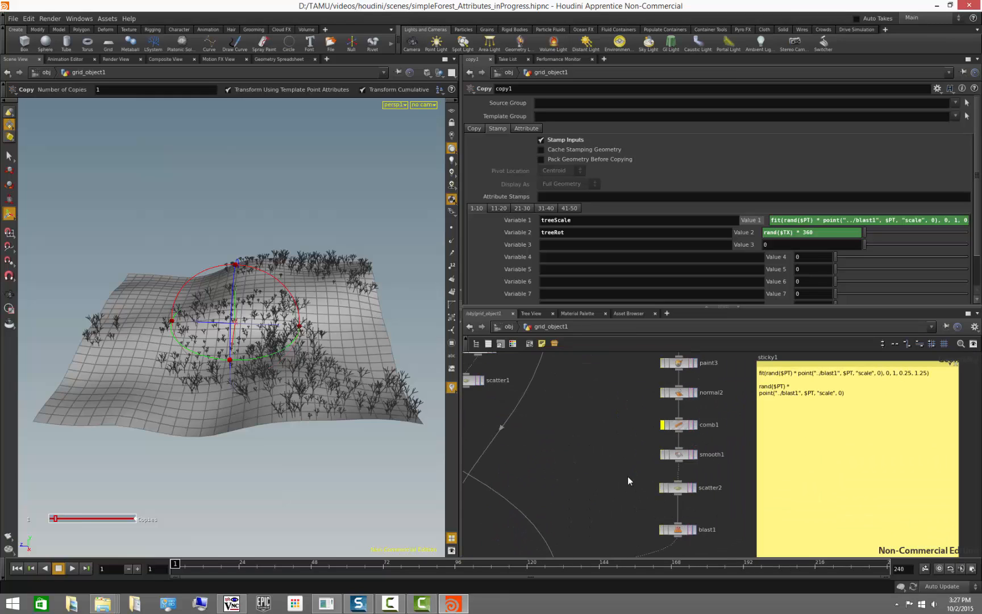
pyautogui.click(663, 425)
pyautogui.click(678, 425)
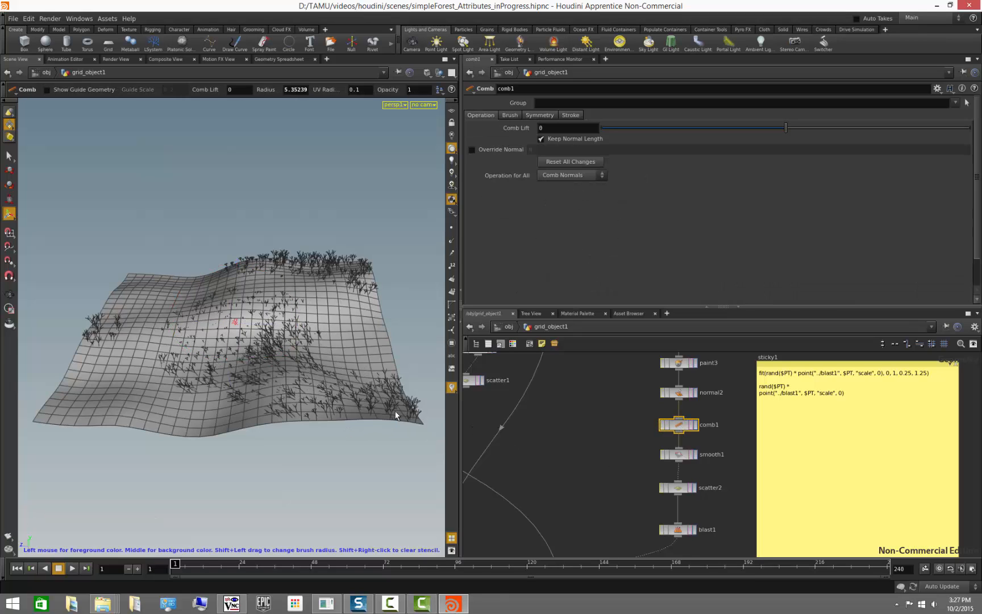
pyautogui.moveTo(238, 344); pyautogui.dragTo(400, 307)
pyautogui.press('Return')
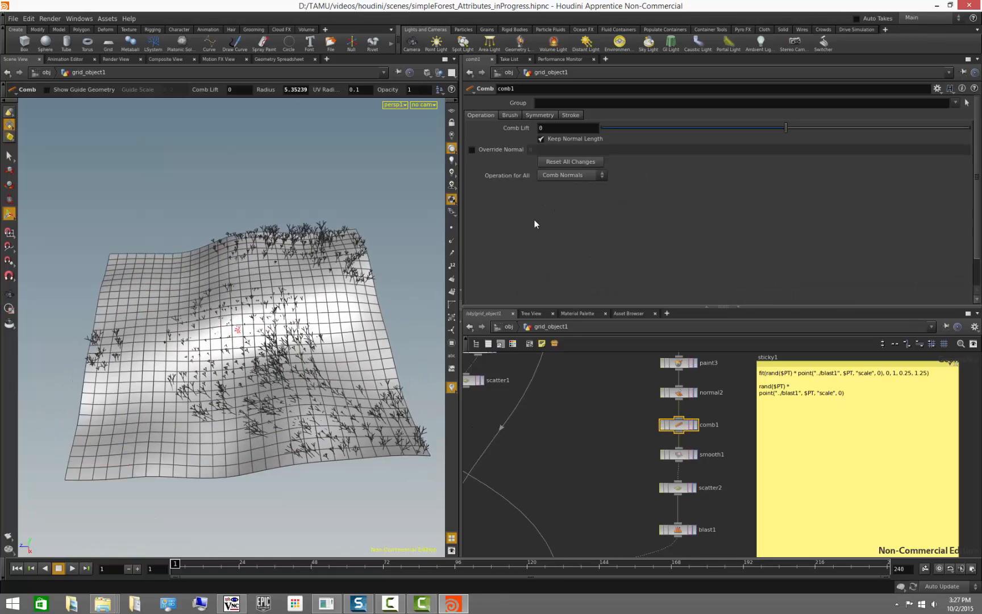
pyautogui.rightClick(248, 351)
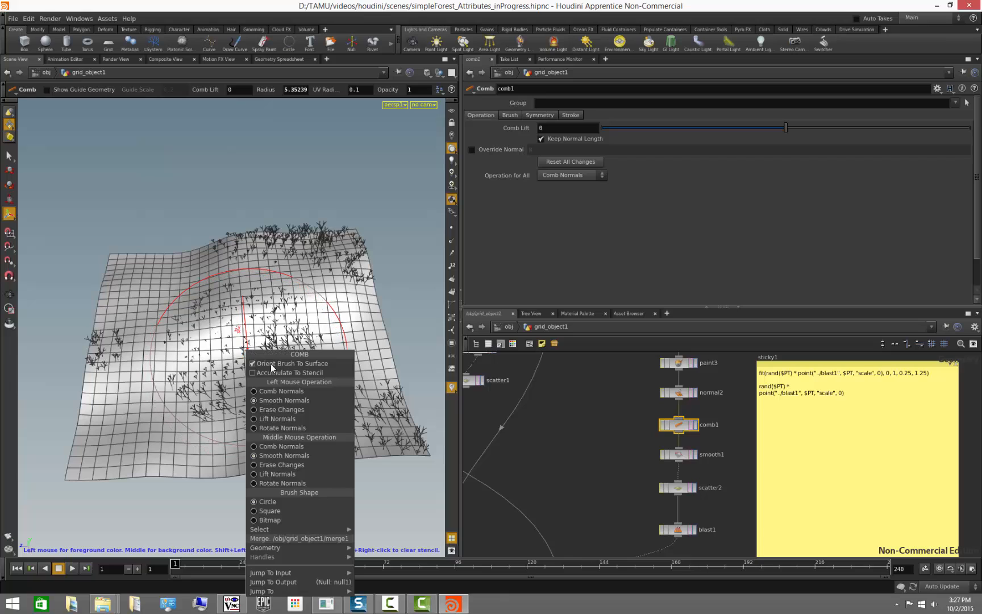
pyautogui.click(281, 409)
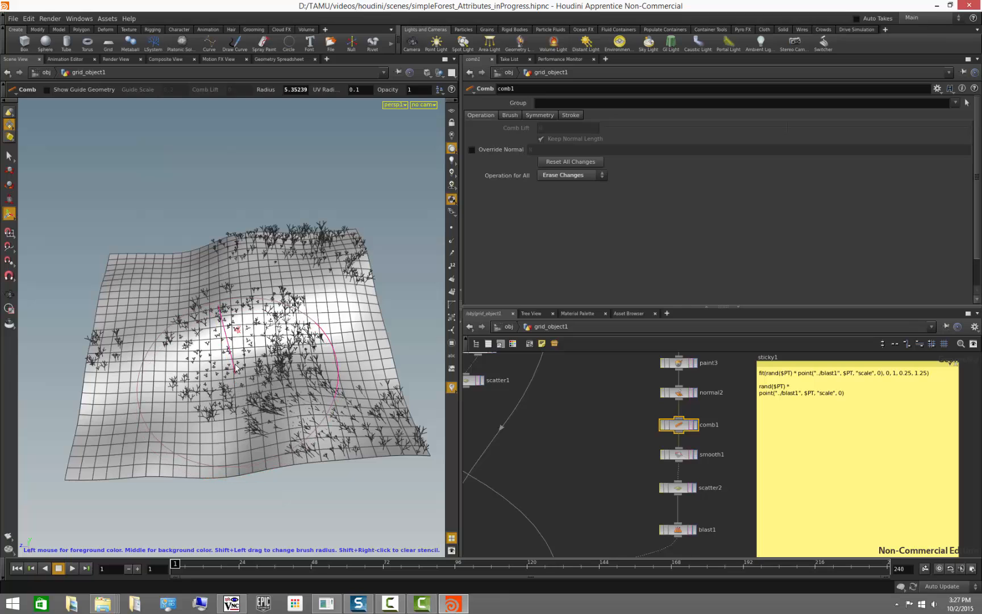
pyautogui.press('Escape')
pyautogui.moveTo(265, 465)
pyautogui.mouseDown()
pyautogui.moveTo(269, 438)
pyautogui.moveTo(270, 446)
pyautogui.mouseUp()
pyautogui.moveTo(309, 348)
pyautogui.mouseDown()
pyautogui.moveTo(309, 360)
pyautogui.moveTo(314, 350)
pyautogui.moveTo(235, 403)
pyautogui.mouseUp()
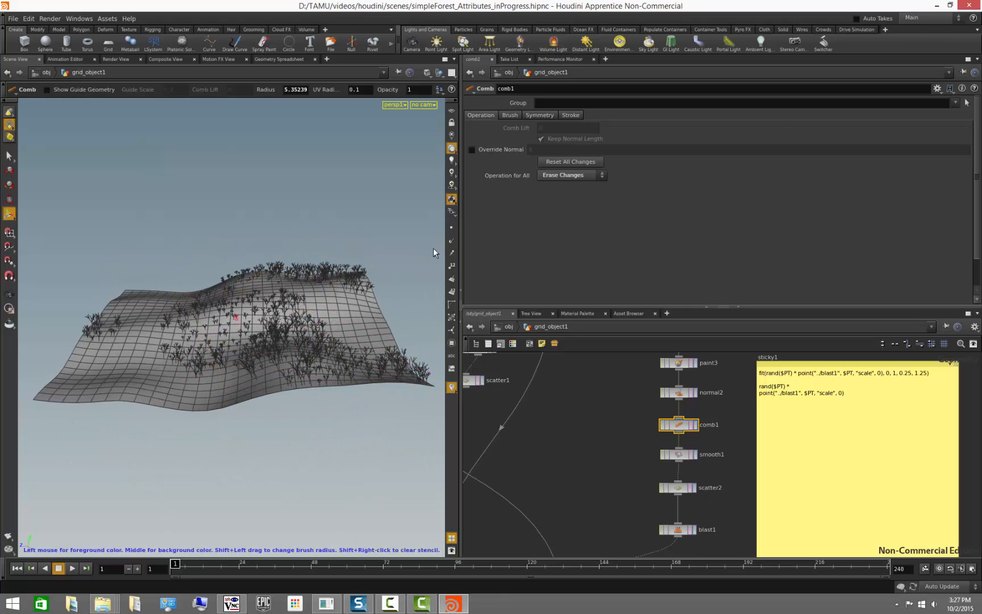
# - Switch the comb brush back to Comb Normals and comb normals across the terrain
pyautogui.rightClick(291, 318)
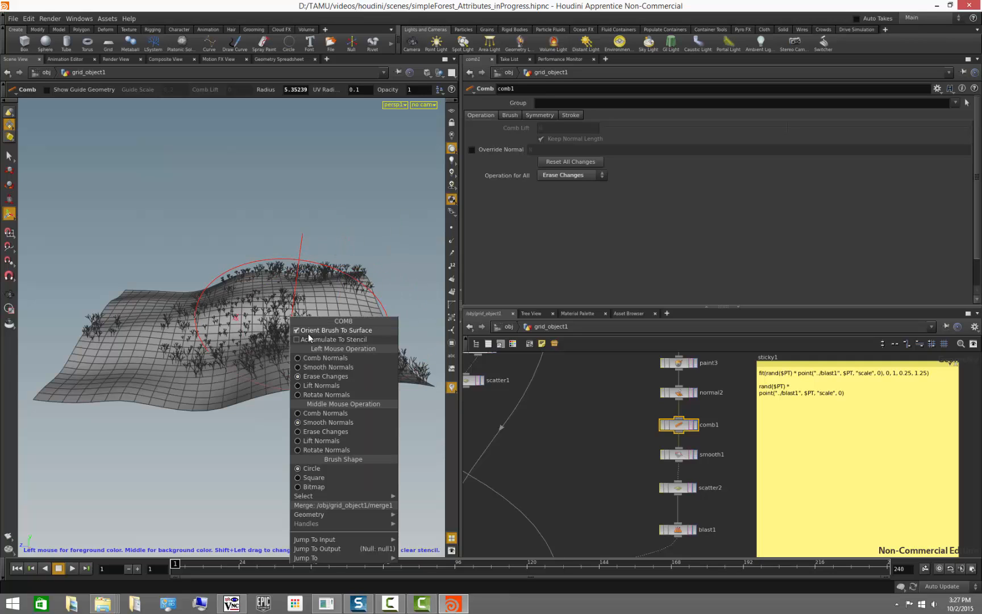
pyautogui.click(318, 355)
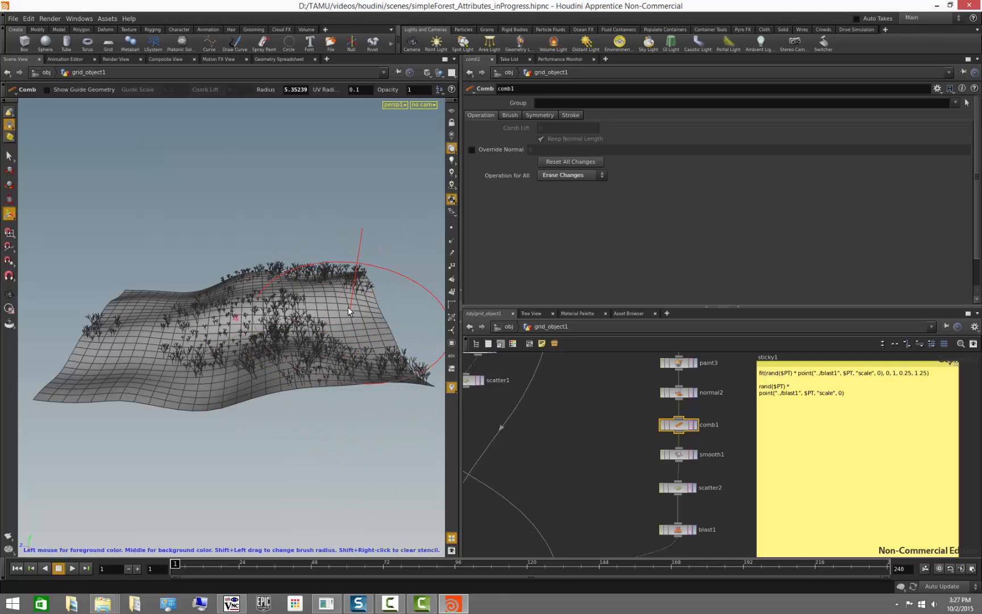
pyautogui.moveTo(343, 308)
pyautogui.mouseDown()
pyautogui.moveTo(330, 338)
pyautogui.moveTo(278, 389)
pyautogui.mouseUp()
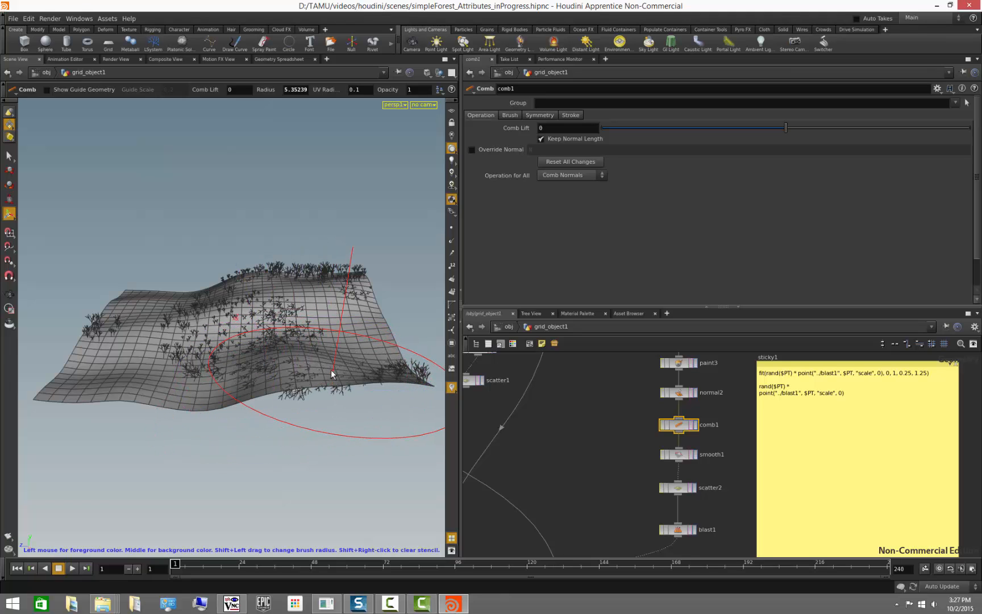
pyautogui.moveTo(357, 311)
pyautogui.keyDown('alt'); pyautogui.mouseDown()
pyautogui.moveTo(303, 343)
pyautogui.moveTo(286, 342)
pyautogui.moveTo(370, 304)
pyautogui.mouseUp(); pyautogui.keyUp('alt')
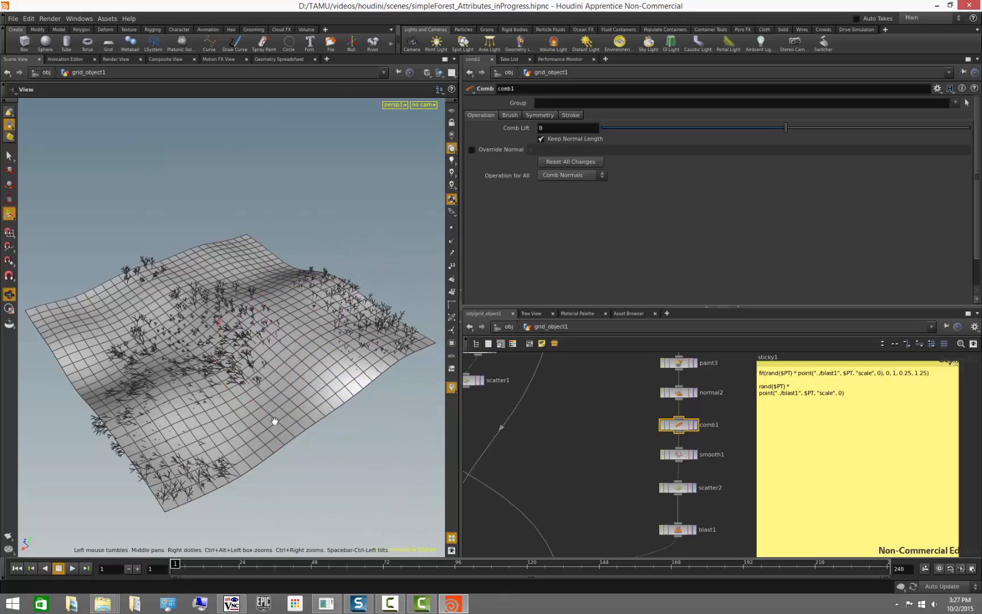
# - Select the smooth1 node and set its Smoothing Iterations to 10
pyautogui.moveTo(274, 421)
pyautogui.keyDown('alt'); pyautogui.mouseDown()
pyautogui.moveTo(325, 372)
pyautogui.moveTo(322, 408)
pyautogui.moveTo(307, 378)
pyautogui.moveTo(284, 383)
pyautogui.moveTo(270, 392)
pyautogui.moveTo(265, 423)
pyautogui.mouseUp(); pyautogui.keyUp('alt')
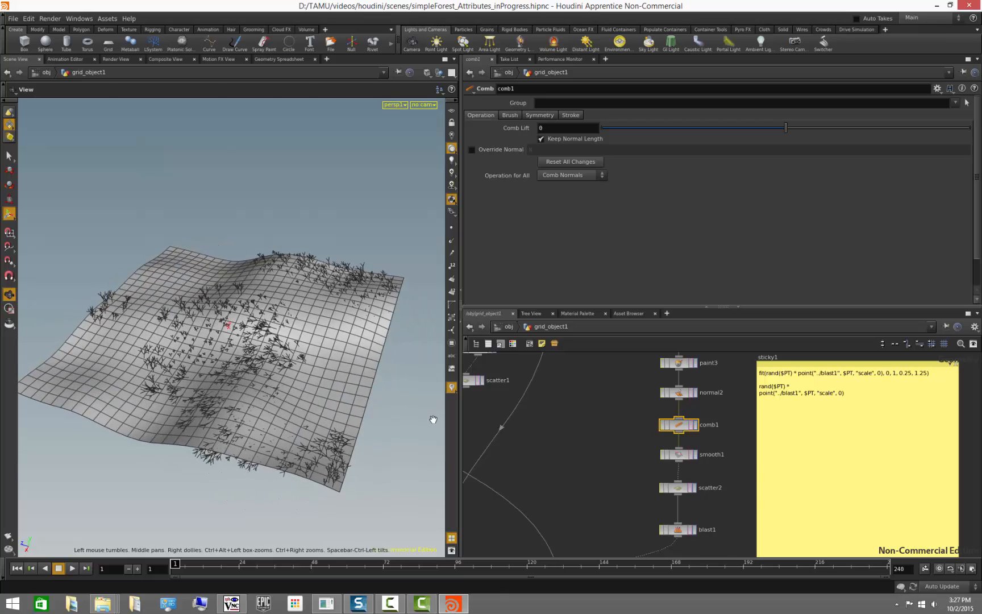
pyautogui.click(680, 454)
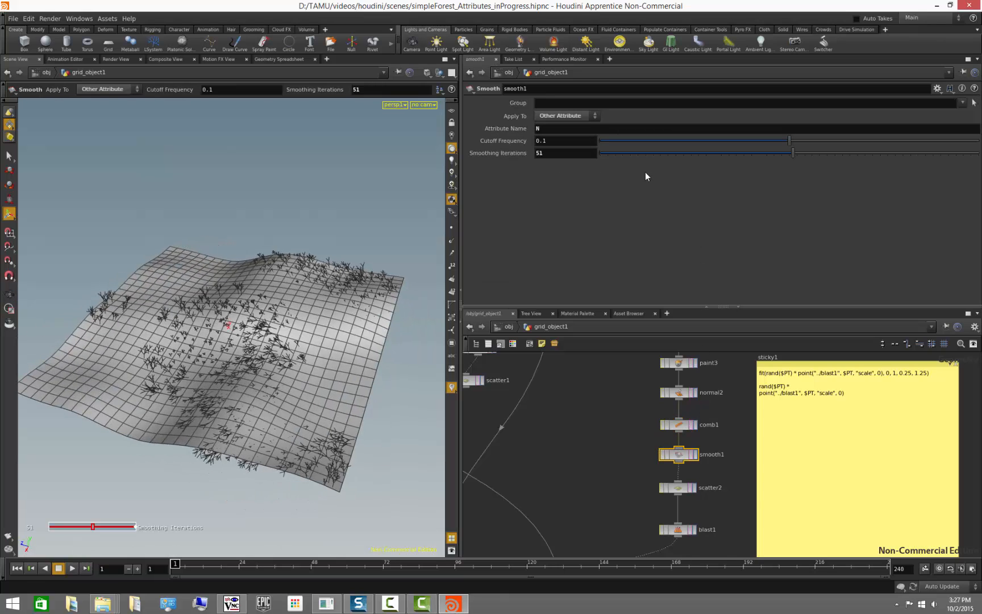
pyautogui.moveTo(628, 153)
pyautogui.mouseDown()
pyautogui.moveTo(609, 154)
pyautogui.moveTo(698, 151)
pyautogui.moveTo(639, 166)
pyautogui.mouseUp()
pyautogui.press('Escape')
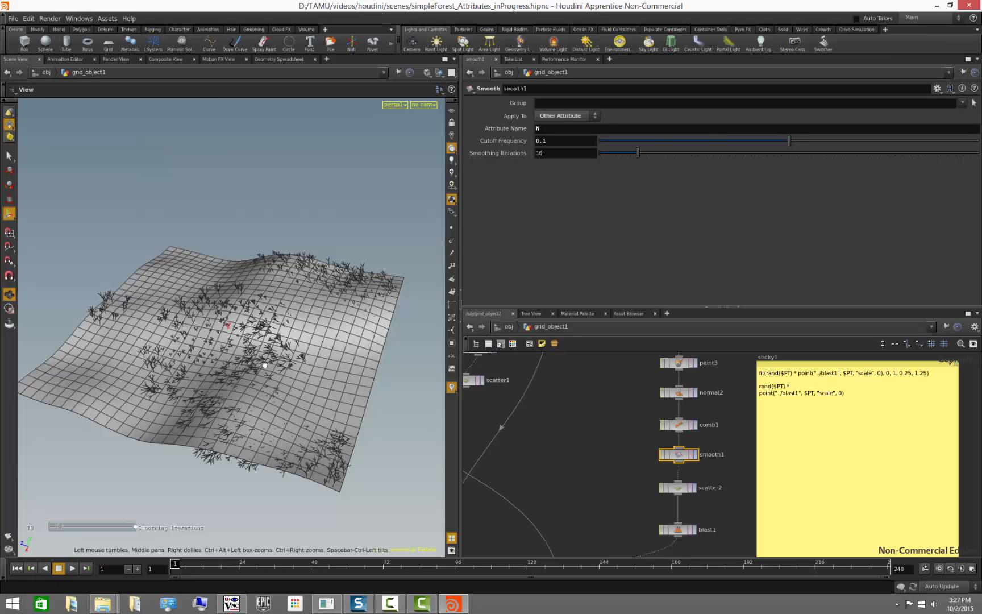
# - Delete the unused scatter1 node and the two nodes feeding it from the network
pyautogui.moveTo(264, 365)
pyautogui.keyDown('alt'); pyautogui.mouseDown()
pyautogui.moveTo(263, 333)
pyautogui.moveTo(270, 356)
pyautogui.mouseUp(); pyautogui.keyUp('alt')
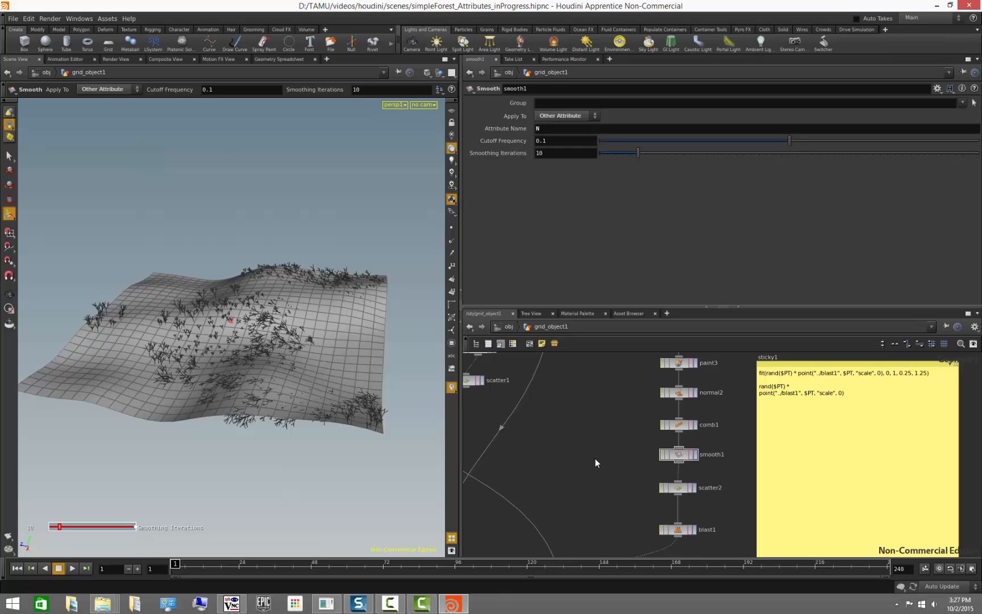
pyautogui.scroll(-5, 596, 458)
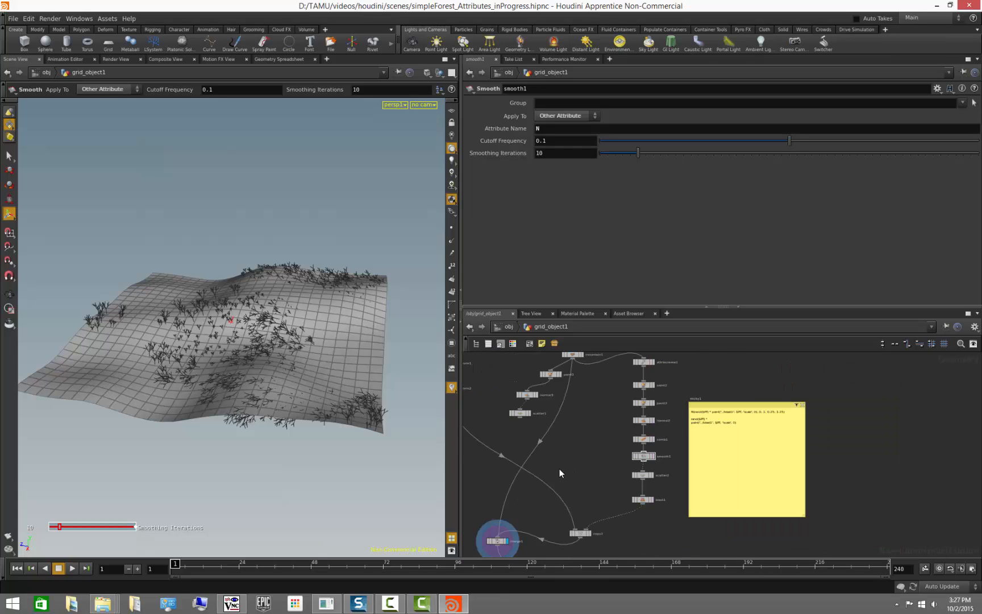
pyautogui.moveTo(559, 467); pyautogui.dragTo(697, 450, button='middle')
pyautogui.moveTo(578, 444); pyautogui.dragTo(572, 496, button='middle')
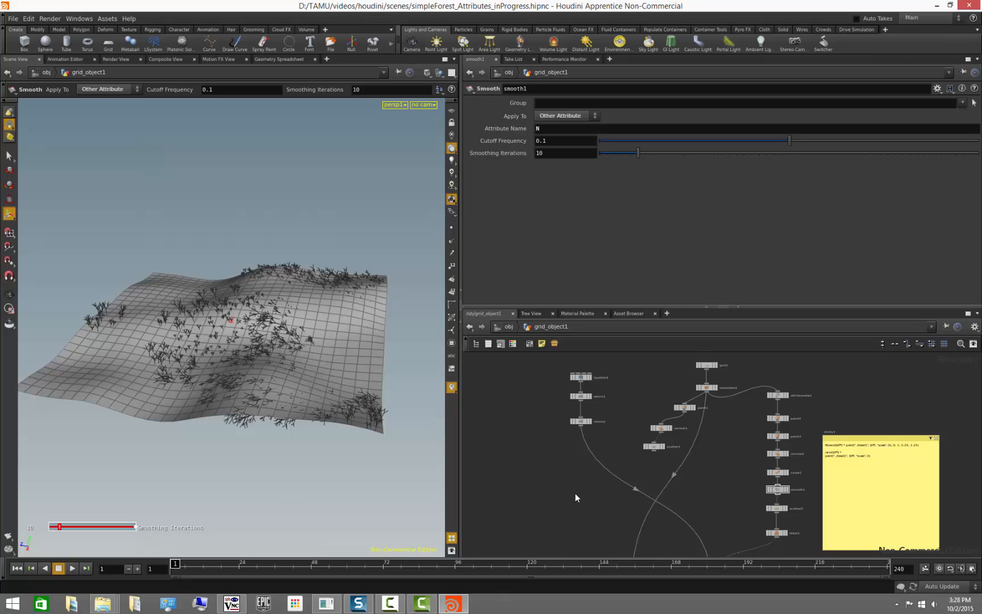
pyautogui.moveTo(724, 472); pyautogui.dragTo(646, 407)
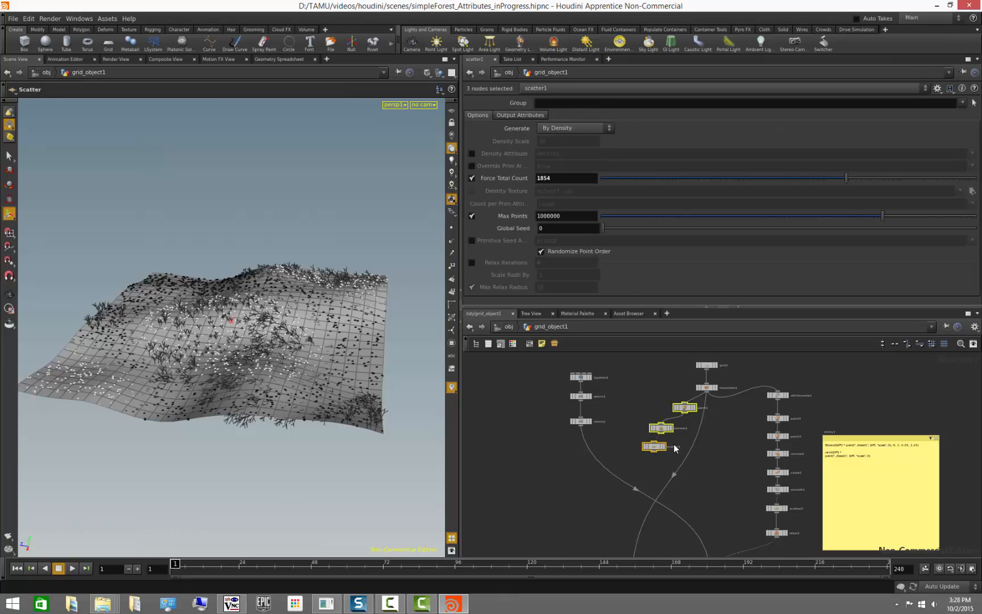
pyautogui.press('Delete')
pyautogui.moveTo(726, 505); pyautogui.dragTo(647, 531, button='middle')
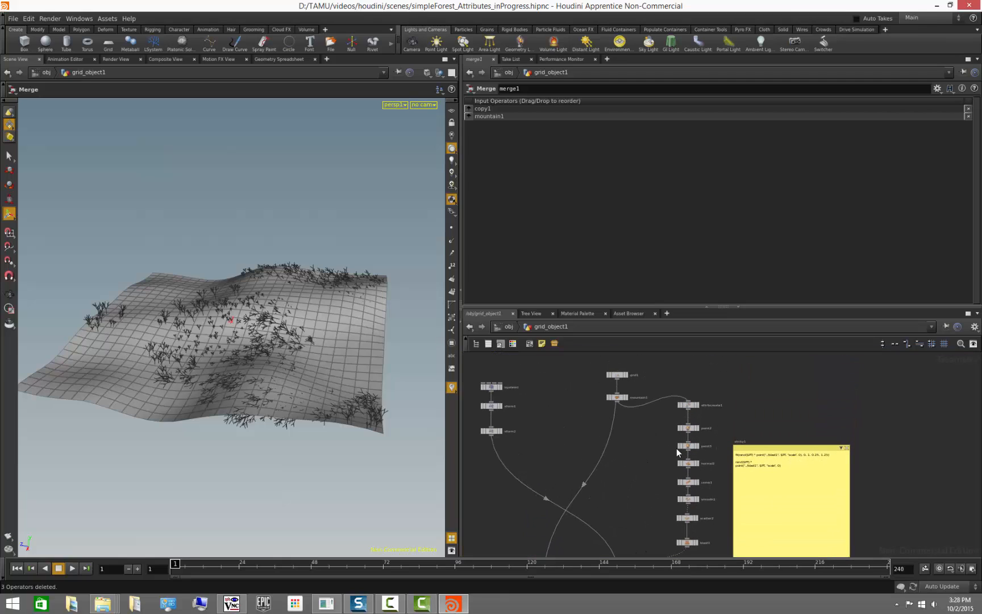
# - Step through mountain1, attribcreate1, paint2, paint3 and normal2 to review each stage of the terrain chain
pyautogui.click(627, 397)
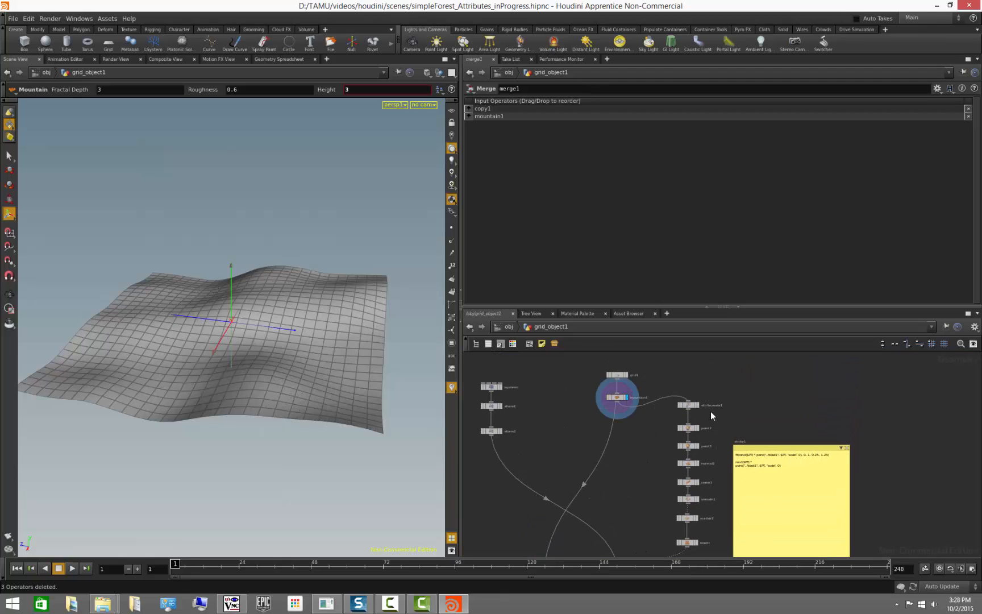
pyautogui.click(693, 407)
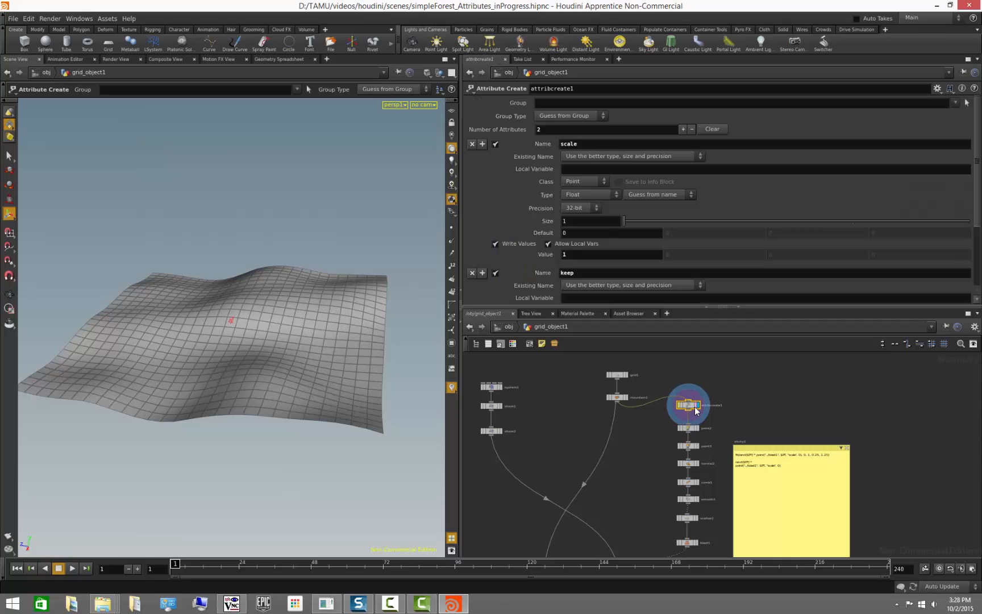
pyautogui.moveTo(591, 307); pyautogui.dragTo(622, 331)
pyautogui.scroll(3, 708, 422)
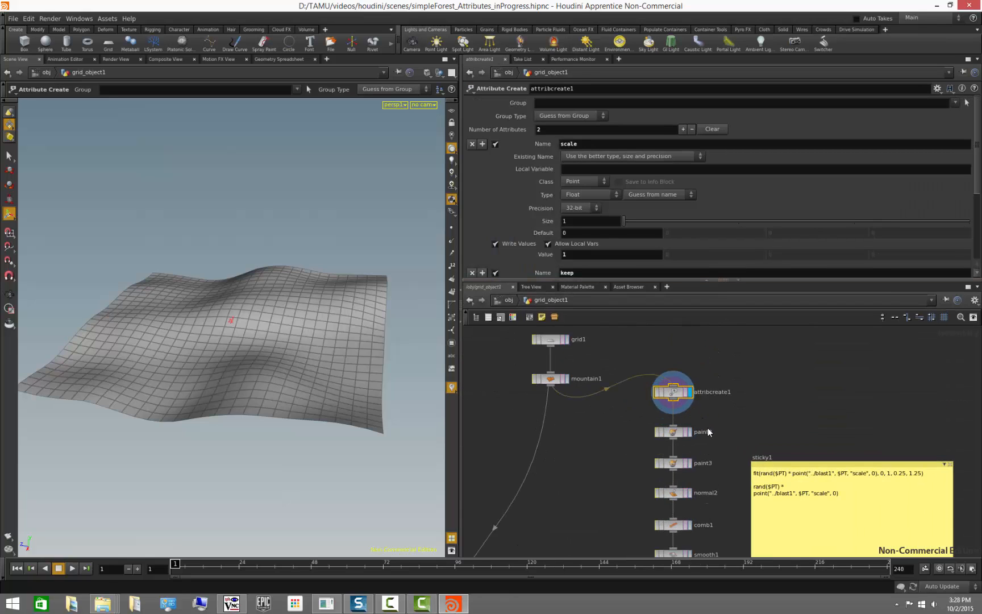
pyautogui.click(679, 433)
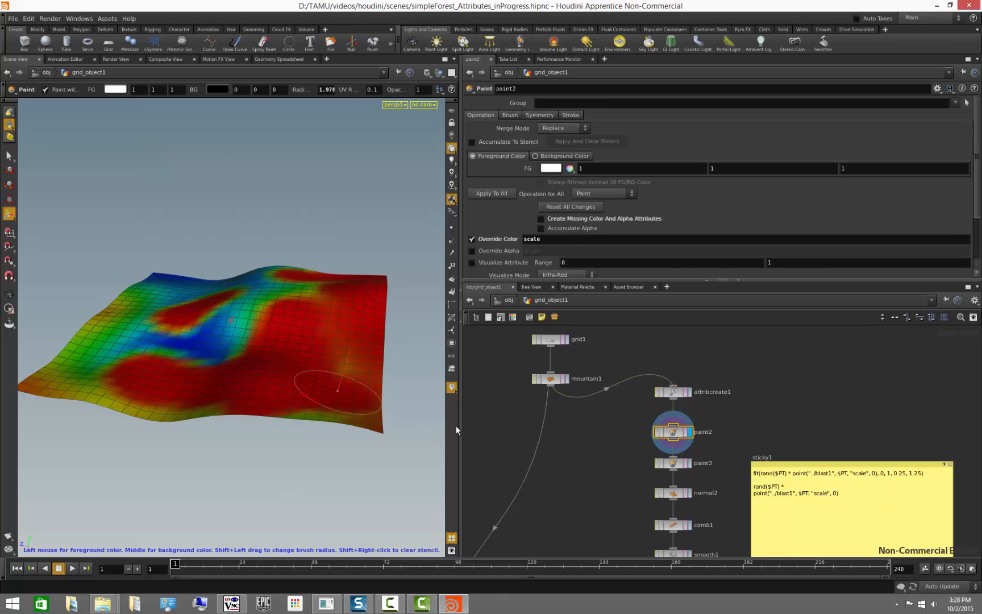
pyautogui.click(675, 462)
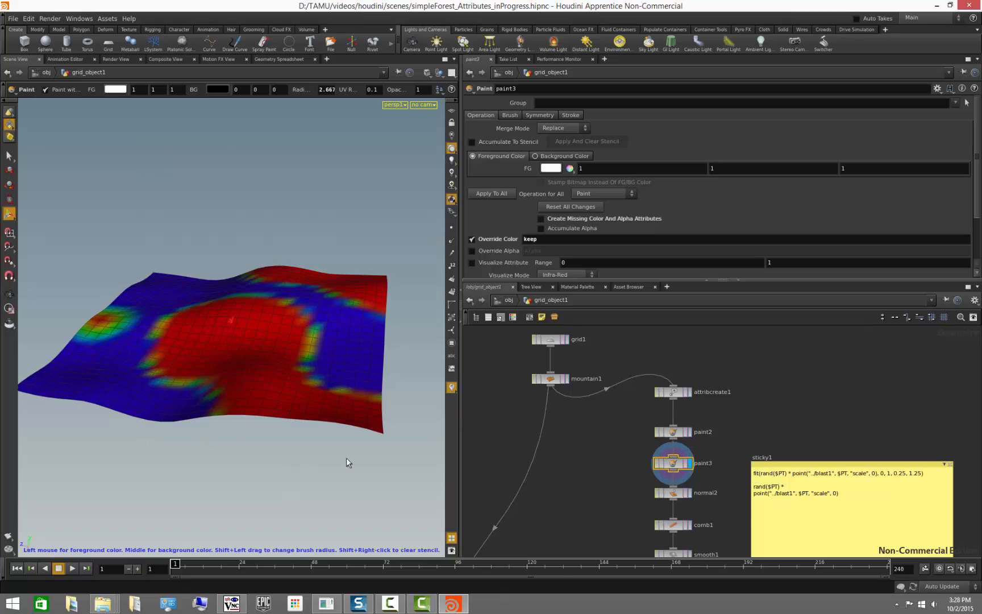
pyautogui.click(591, 505)
pyautogui.moveTo(590, 499); pyautogui.dragTo(580, 420, button='middle')
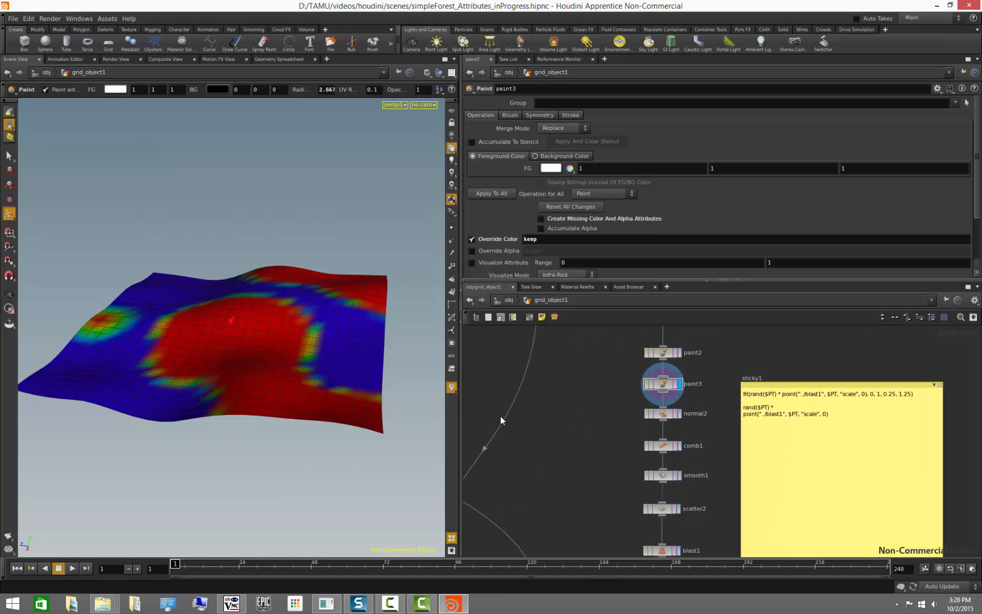
pyautogui.click(679, 417)
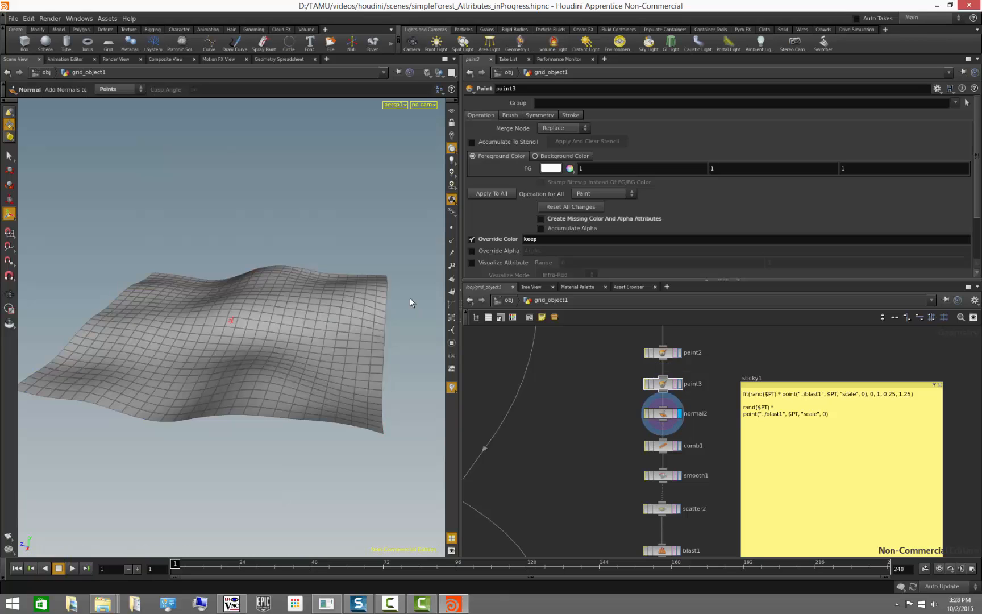
# - Display point normals and inspect the comb1 and smooth1 results in the viewport
pyautogui.click(451, 240)
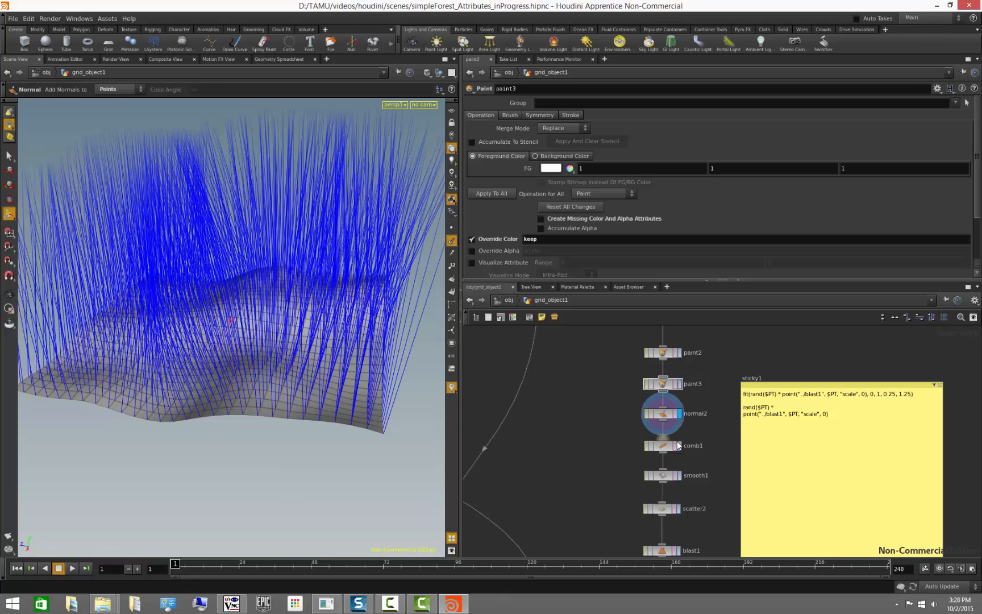
pyautogui.click(681, 446)
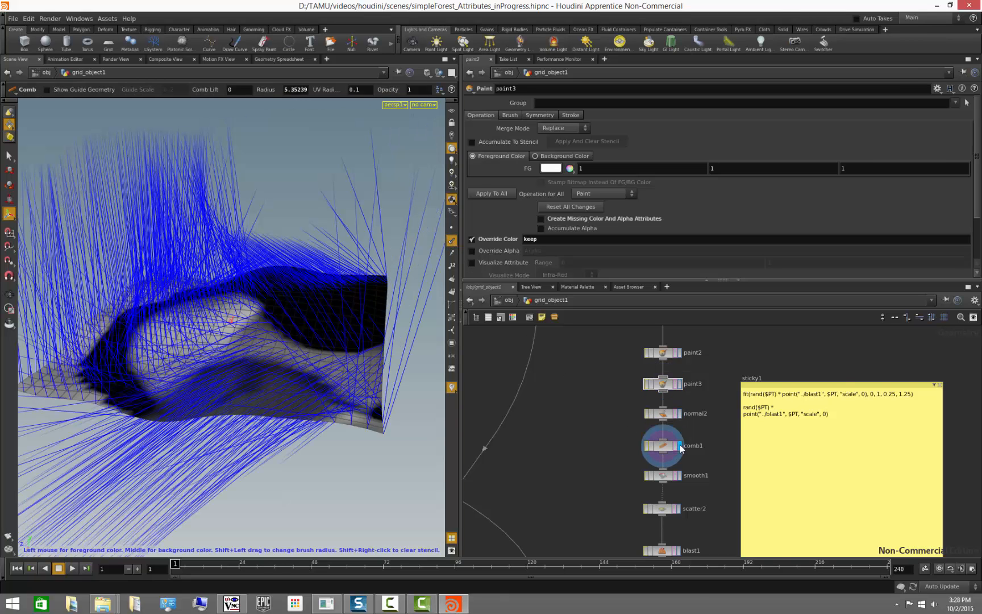
pyautogui.click(679, 477)
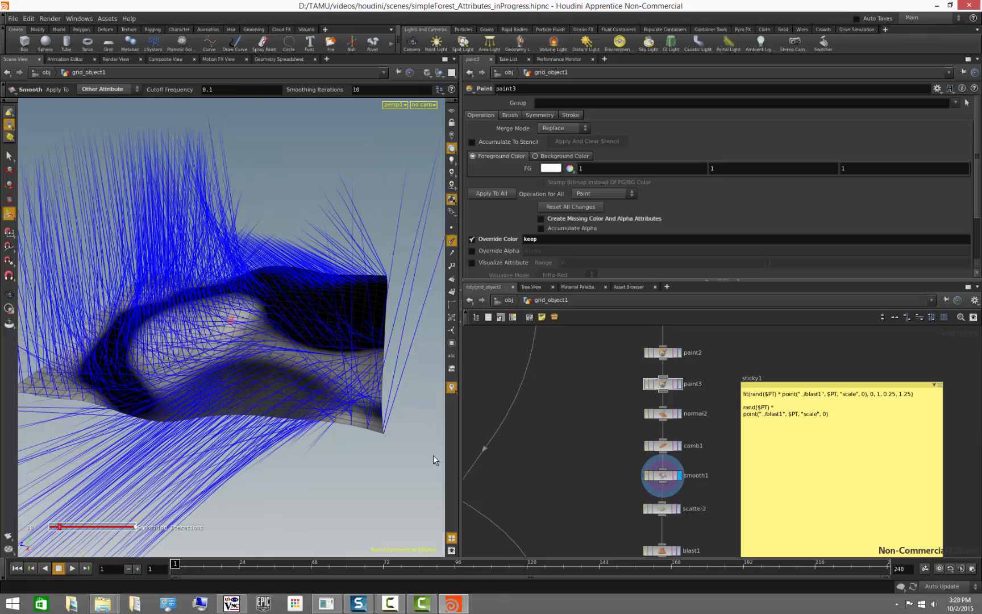
pyautogui.press('Escape')
pyautogui.moveTo(398, 450); pyautogui.dragTo(343, 460)
pyautogui.keyDown('alt'); pyautogui.moveTo(342, 461); pyautogui.dragTo(174, 448, button='right'); pyautogui.keyUp('alt')
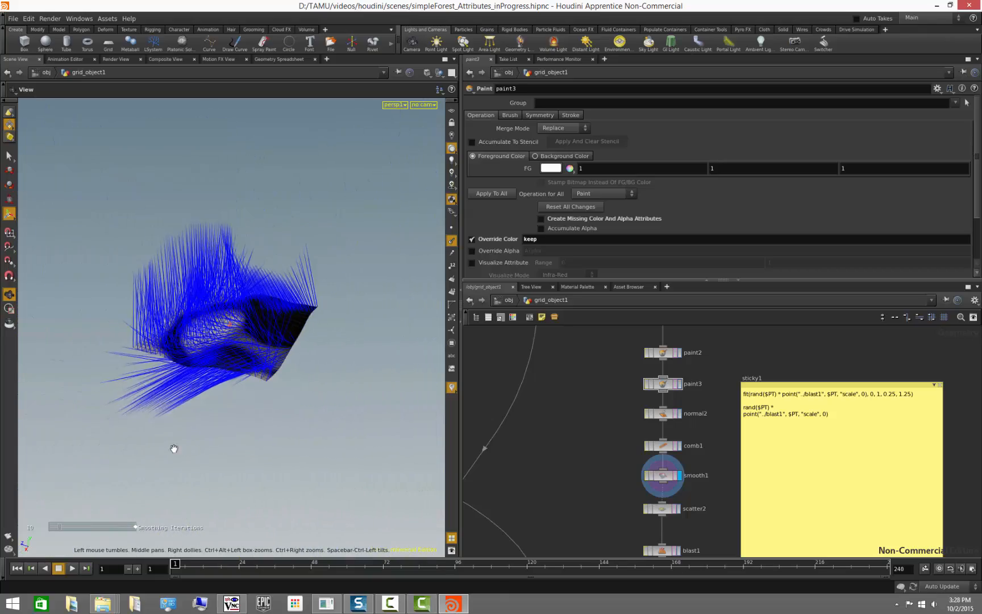
pyautogui.keyDown('alt'); pyautogui.moveTo(174, 448); pyautogui.dragTo(185, 420); pyautogui.keyUp('alt')
pyautogui.moveTo(583, 470); pyautogui.dragTo(587, 399, button='middle')
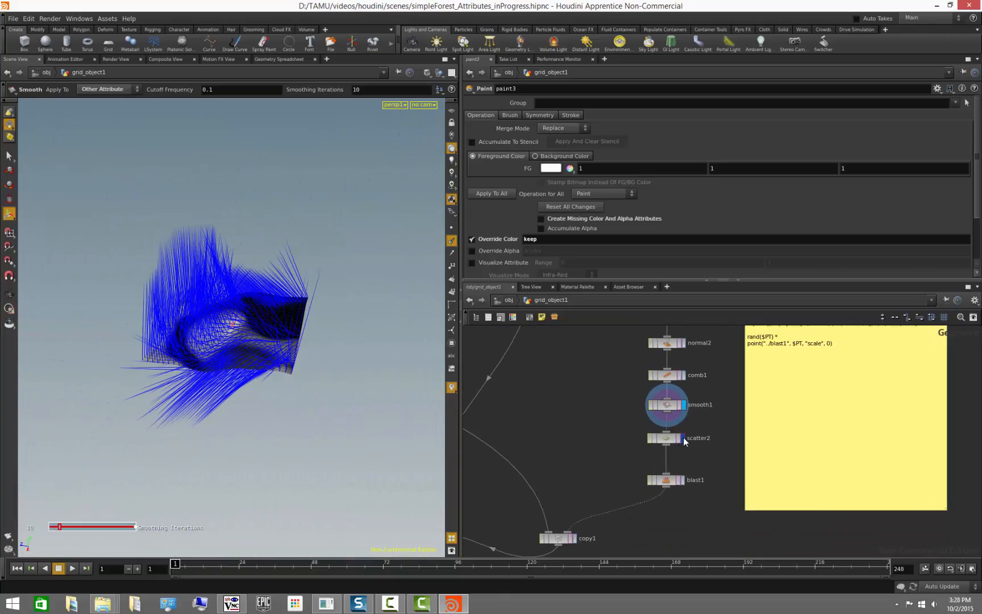
# - Turn off normal display and inspect scatter2, blast1, copy1, merge1 and null1 in turn
pyautogui.click(683, 438)
pyautogui.keyDown('alt'); pyautogui.moveTo(284, 400); pyautogui.dragTo(230, 415); pyautogui.keyUp('alt')
pyautogui.keyDown('alt'); pyautogui.moveTo(230, 415); pyautogui.dragTo(307, 411, button='right'); pyautogui.keyUp('alt')
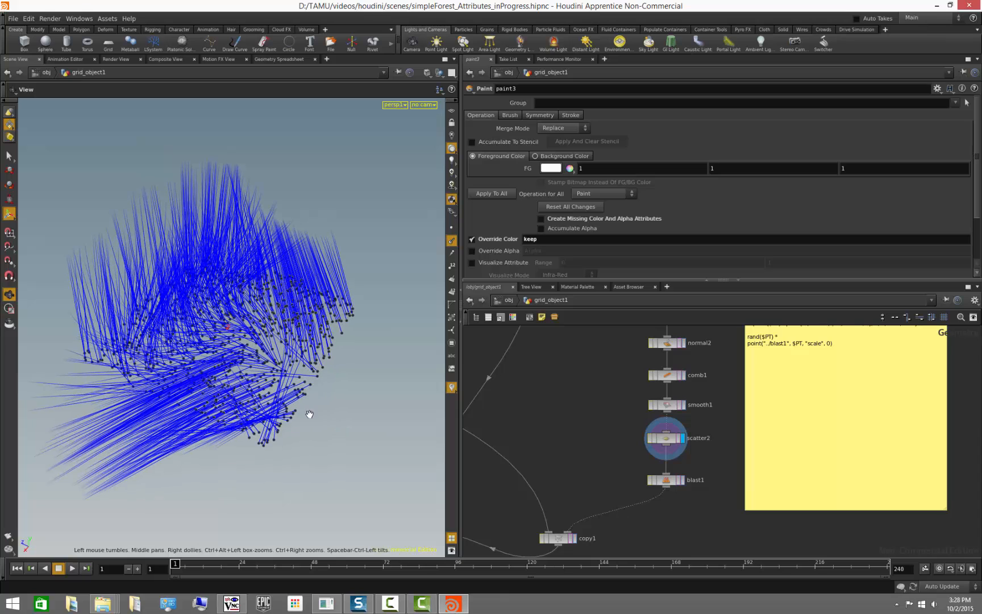
pyautogui.click(451, 241)
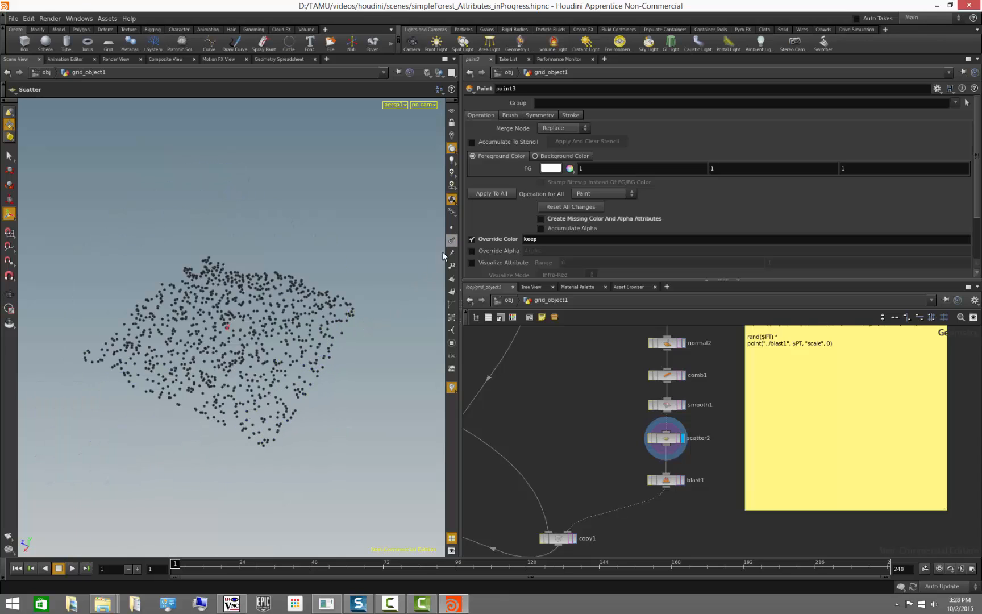
pyautogui.keyDown('alt'); pyautogui.moveTo(398, 318); pyautogui.dragTo(416, 381); pyautogui.keyUp('alt')
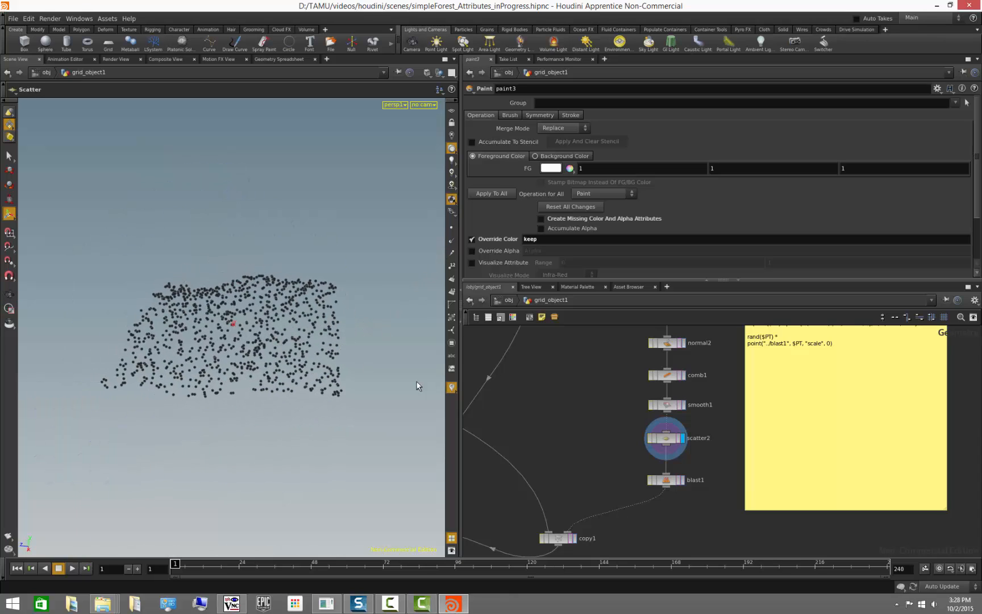
pyautogui.click(682, 481)
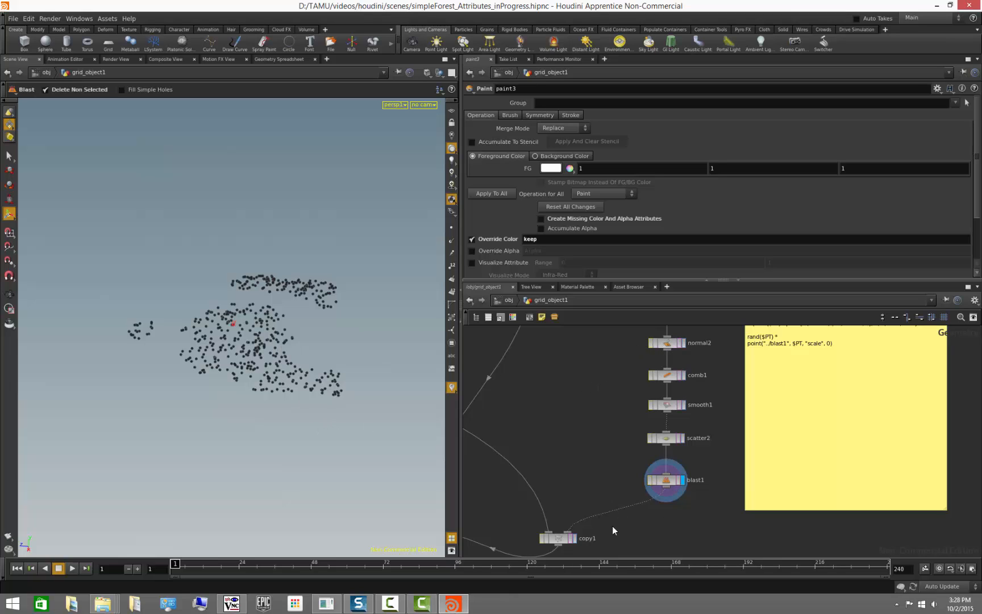
pyautogui.moveTo(612, 525); pyautogui.dragTo(645, 424, button='middle')
pyautogui.click(611, 437)
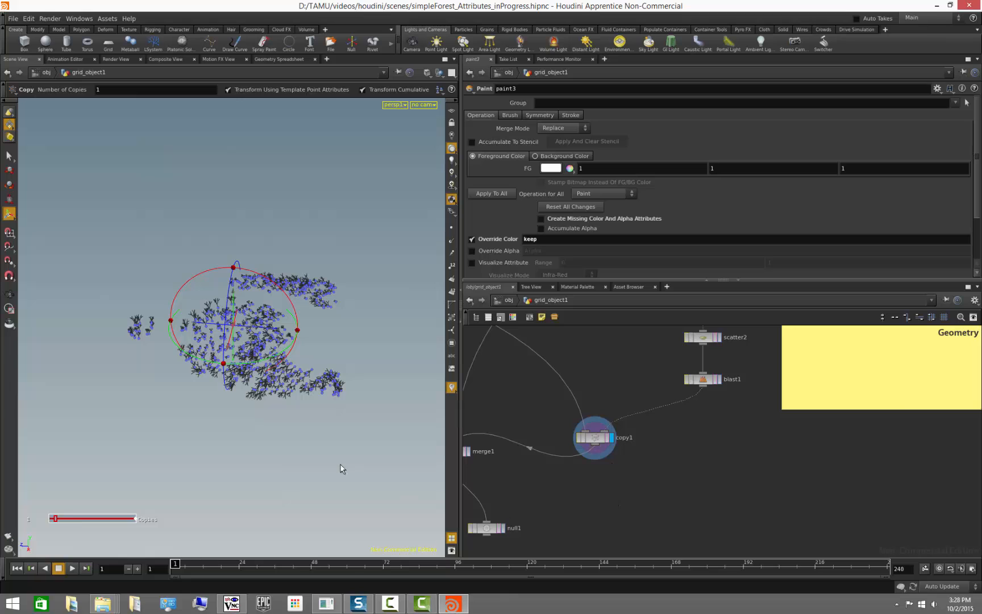
pyautogui.keyDown('alt'); pyautogui.moveTo(341, 466); pyautogui.dragTo(304, 483); pyautogui.keyUp('alt')
pyautogui.moveTo(520, 486); pyautogui.dragTo(674, 465, button='middle')
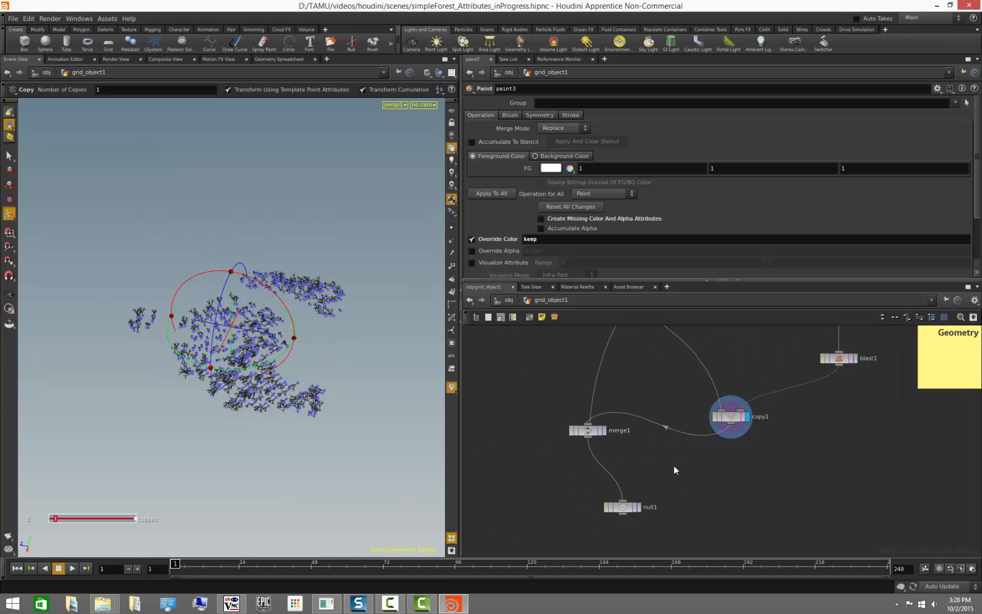
pyautogui.click(603, 430)
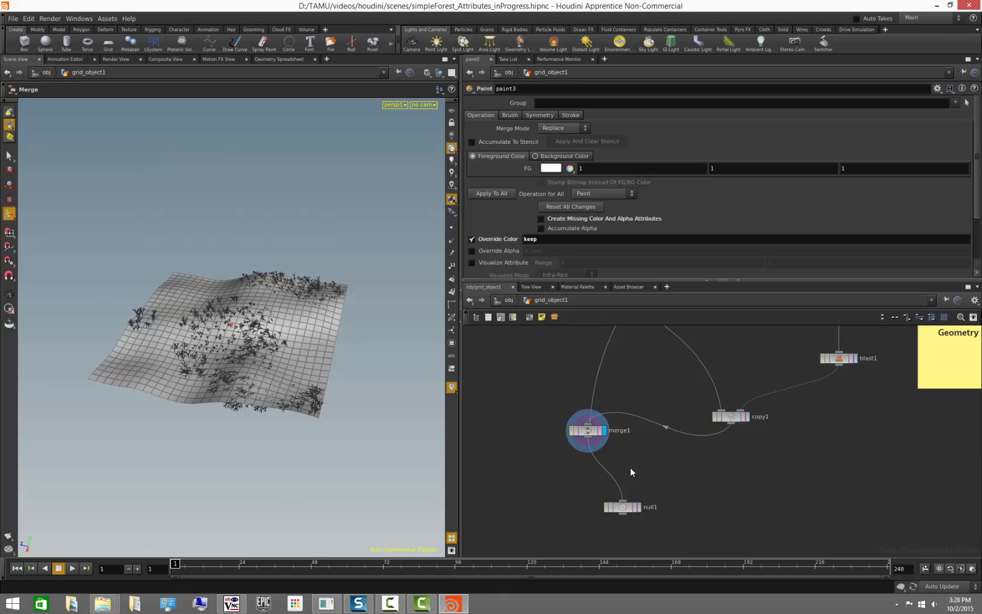
pyautogui.click(638, 506)
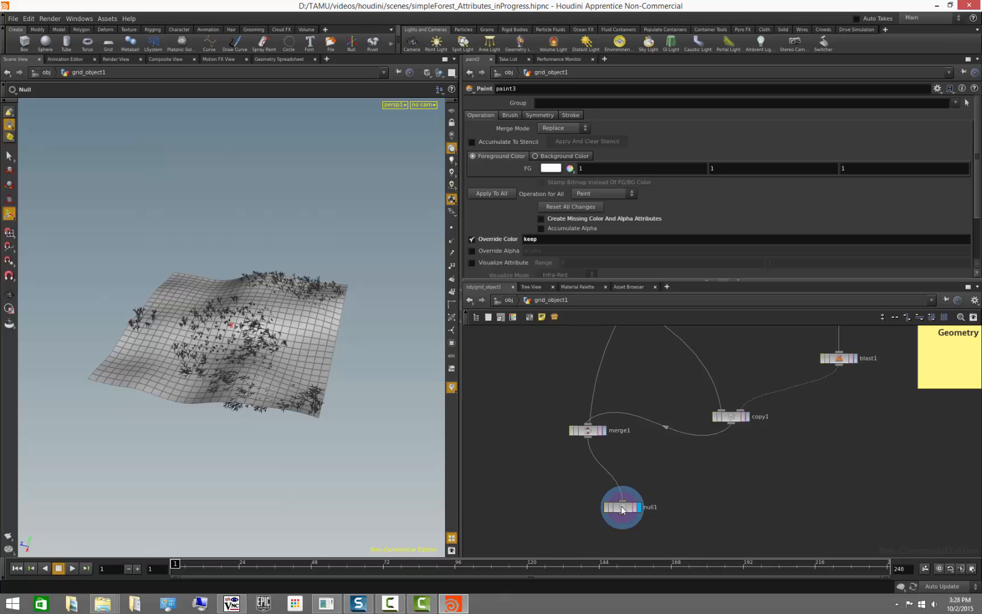
# - Add an output node connected after merge1
pyautogui.click(681, 500)
pyautogui.press('Escape')
pyautogui.click(682, 503)
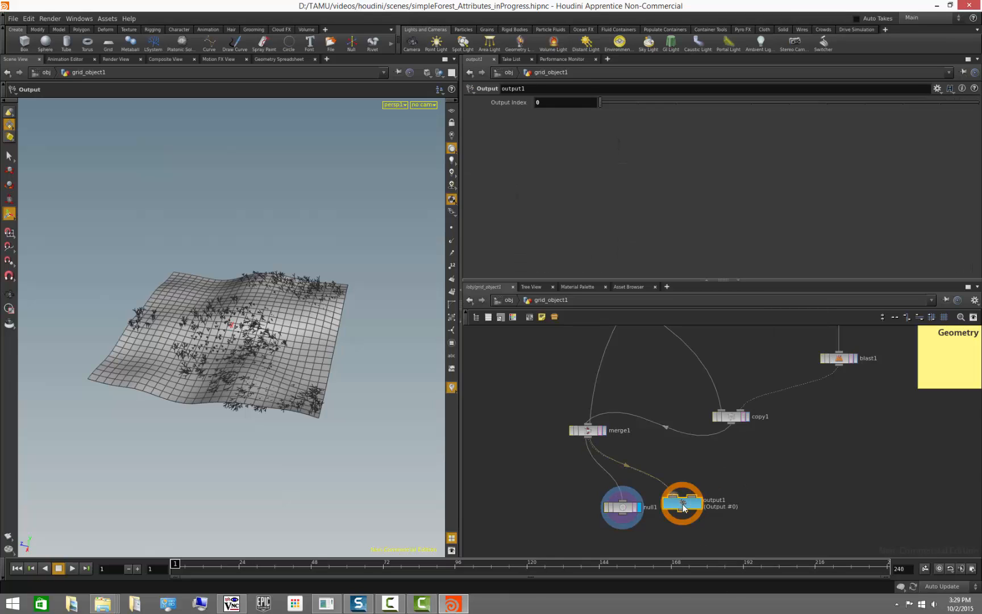
# - Delete the null1 node and move output1 into its place below merge1
pyautogui.moveTo(615, 534); pyautogui.dragTo(595, 496)
pyautogui.press('Delete')
pyautogui.moveTo(673, 506); pyautogui.dragTo(602, 486)
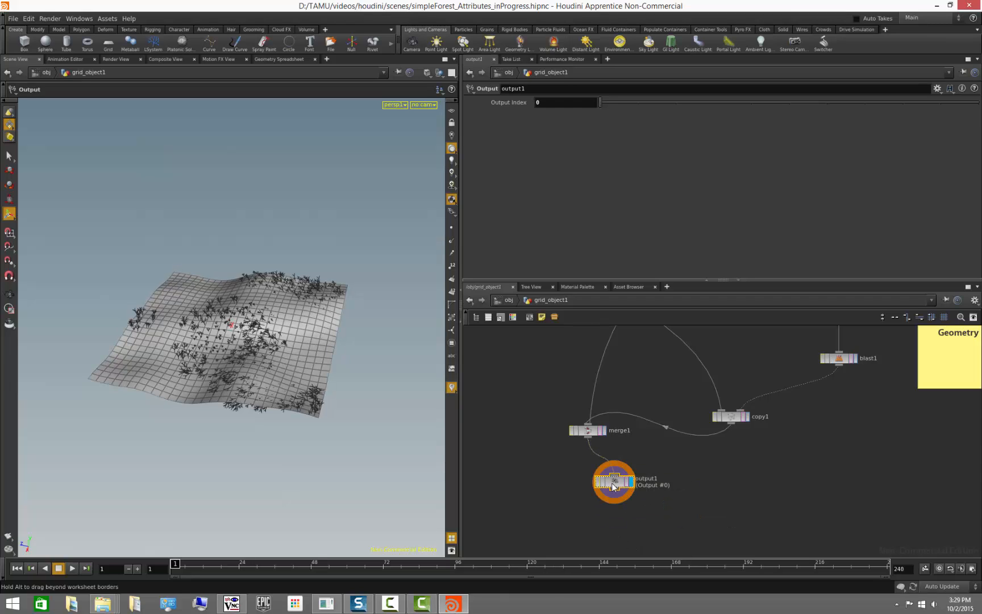
# - Give the output1 node a blue colour
pyautogui.press('c')
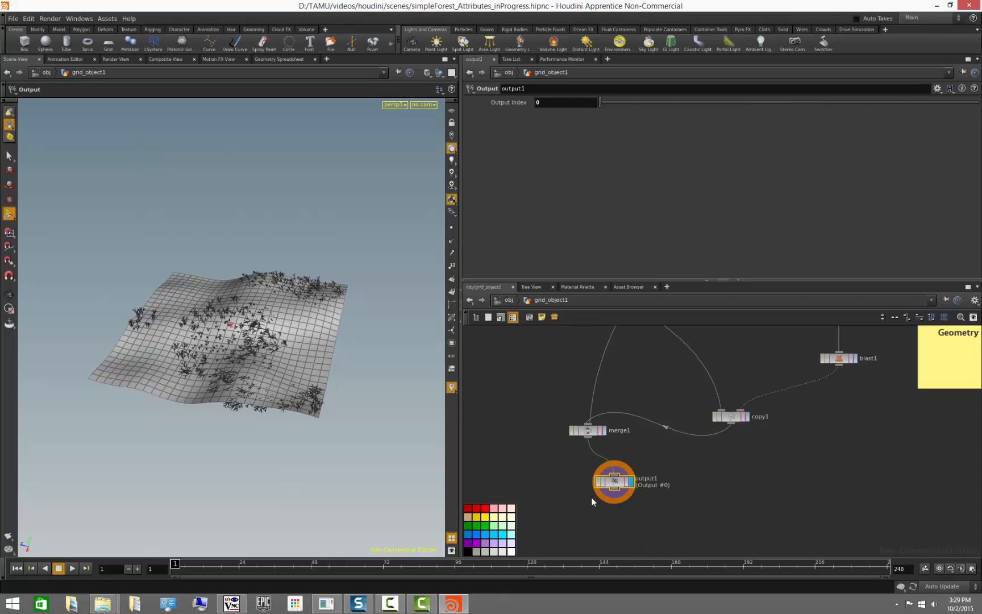
pyautogui.click(488, 534)
pyautogui.scroll(-3, 661, 509)
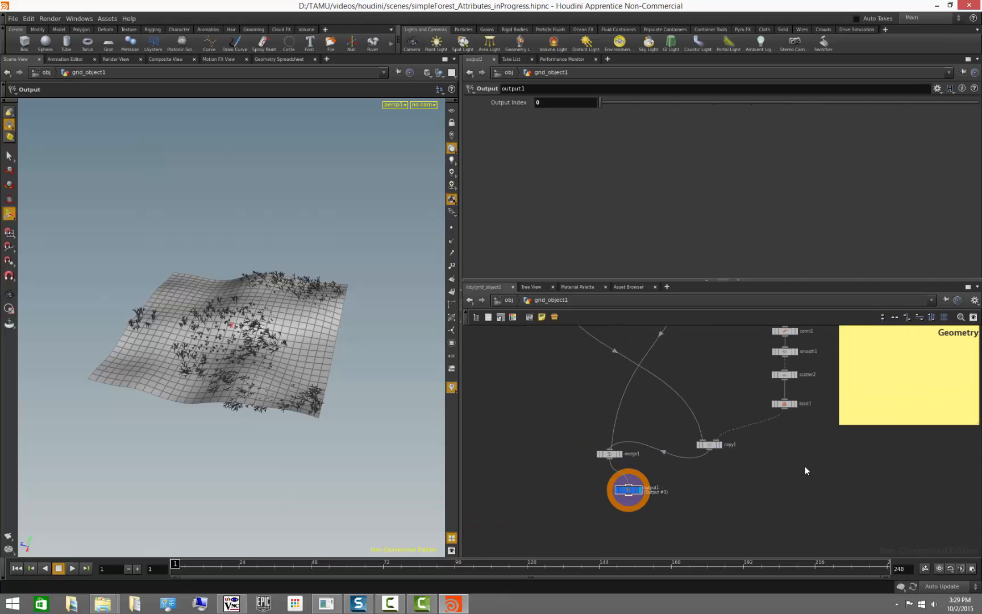
# - Zoom in on the sticky note and review the scale expressions written in it
pyautogui.moveTo(805, 468); pyautogui.dragTo(635, 571, button='middle')
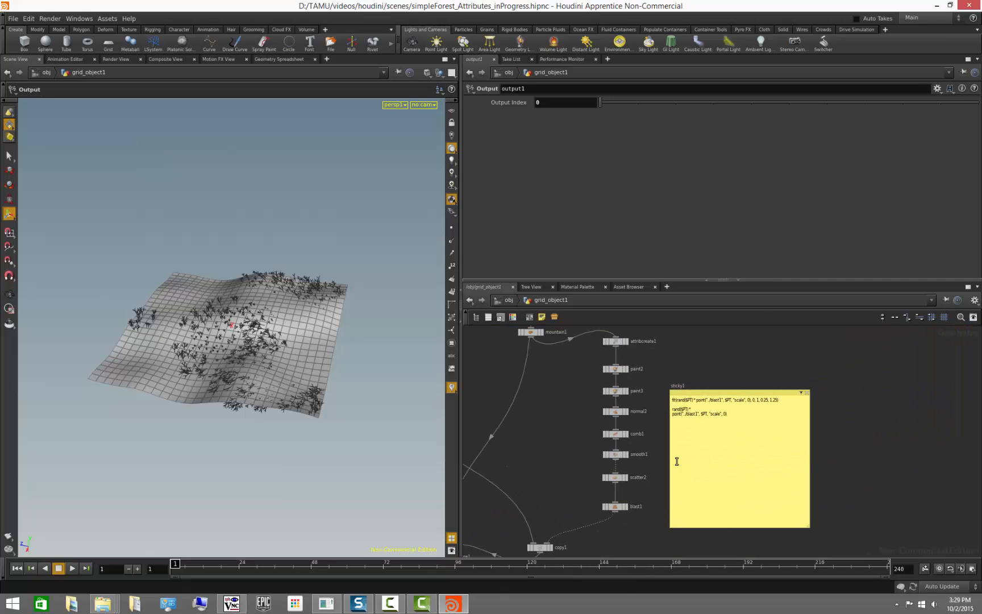
pyautogui.scroll(3, 837, 414)
pyautogui.scroll(2, 750, 371)
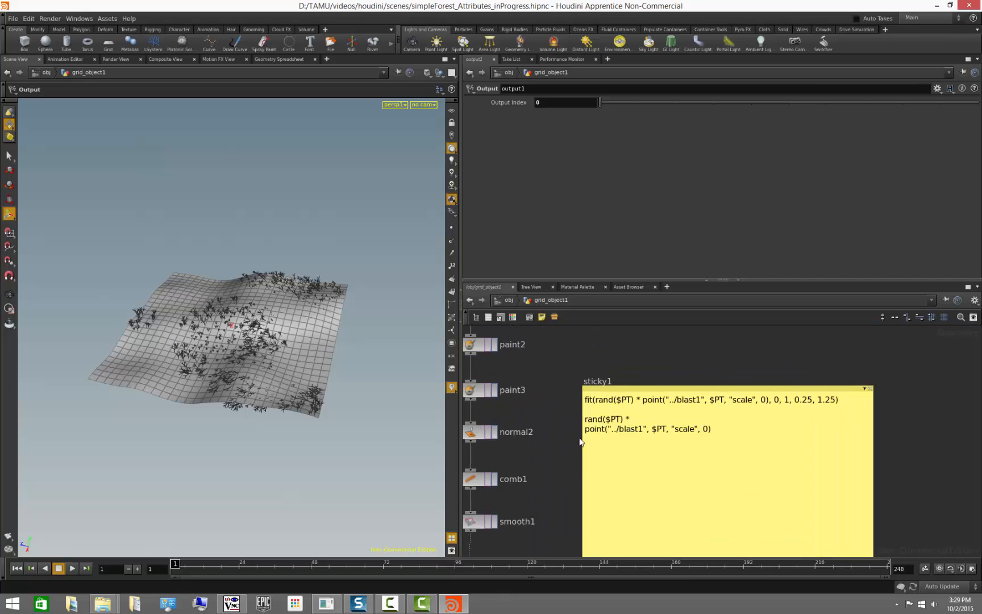
pyautogui.moveTo(585, 430); pyautogui.dragTo(647, 429)
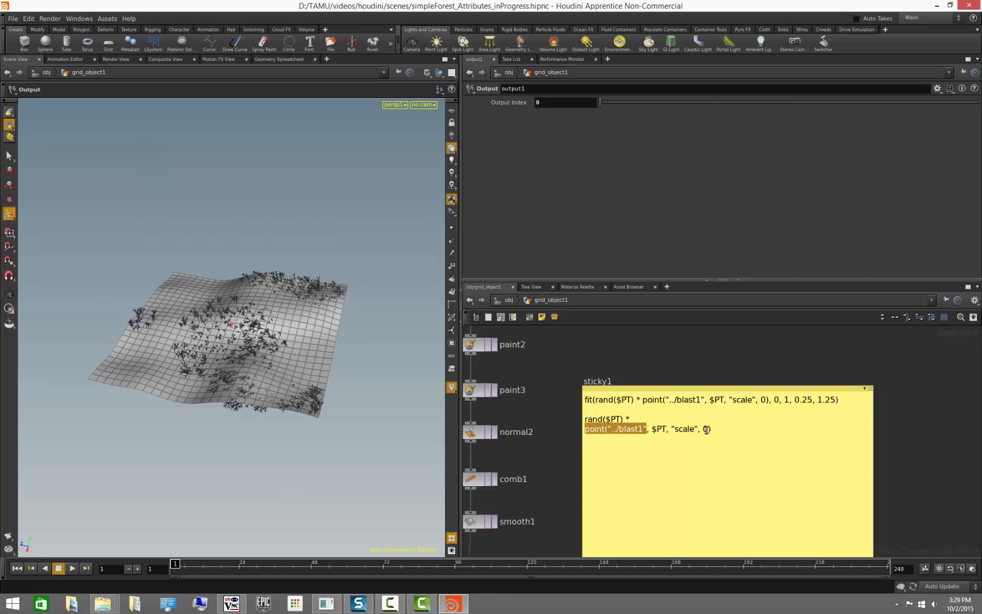
pyautogui.click(688, 355)
pyautogui.scroll(-3, 688, 356)
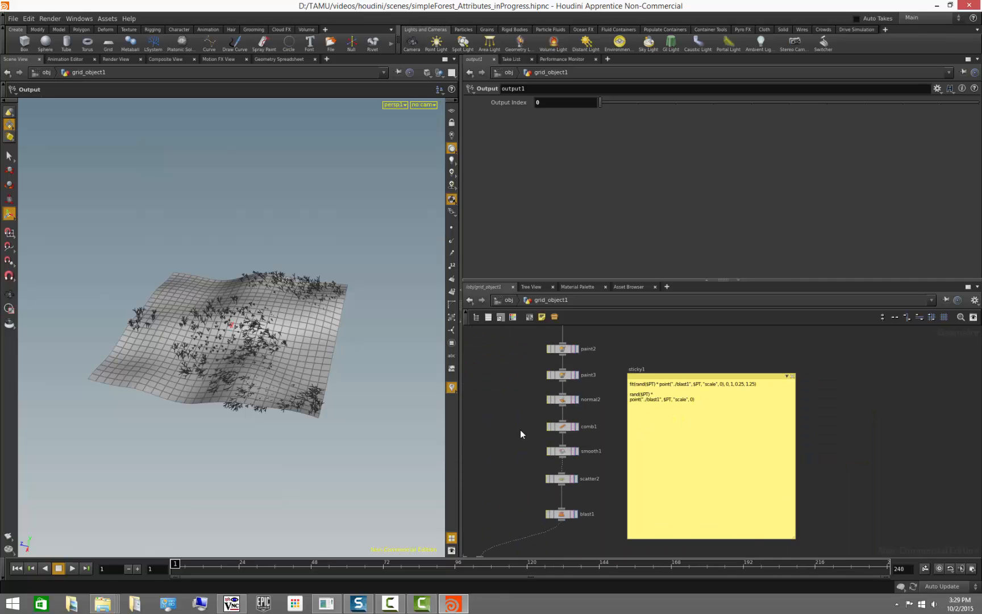
pyautogui.moveTo(520, 430); pyautogui.dragTo(692, 406, button='middle')
pyautogui.scroll(-3, 699, 430)
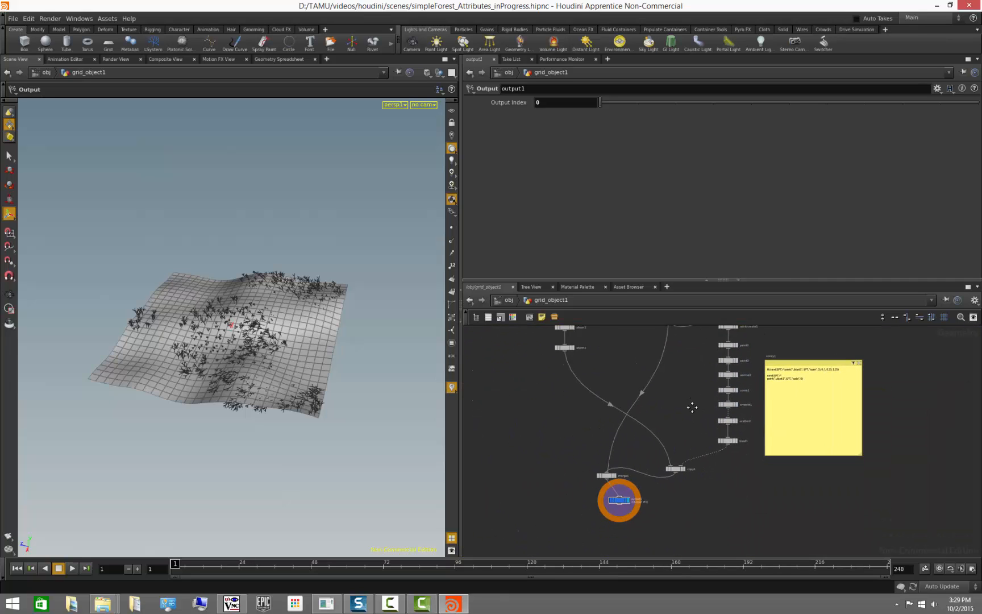